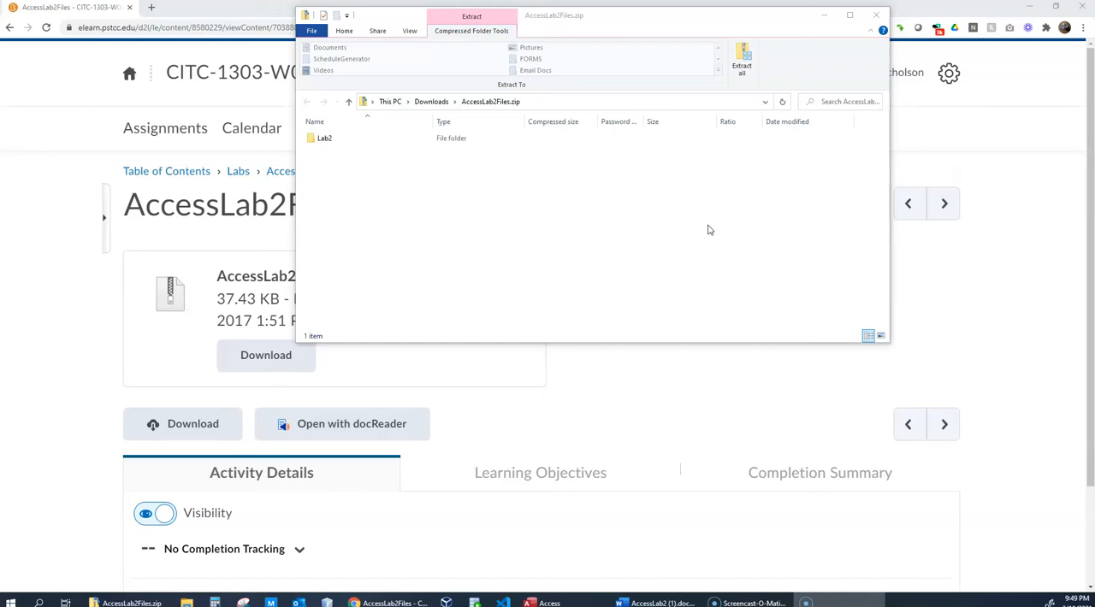
- Extract all contents of AccessLab2Files.zip into the CITC1303 folder on Local Disk (C:)
left_click(732, 171)
left_click_drag(717, 19, 818, 139)
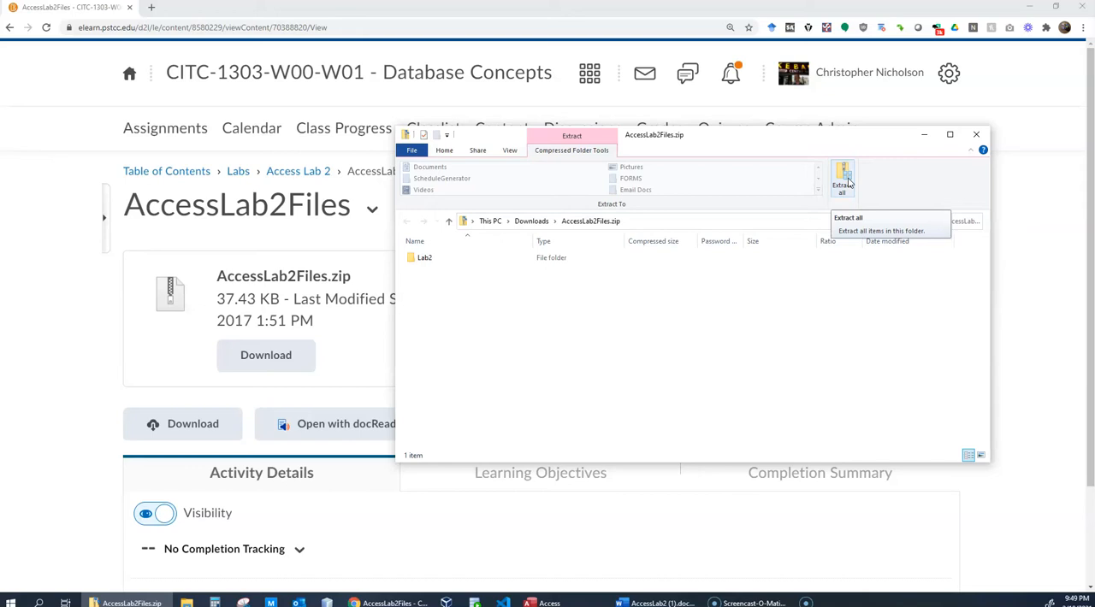
left_click(842, 181)
left_click(845, 178)
left_click(848, 177)
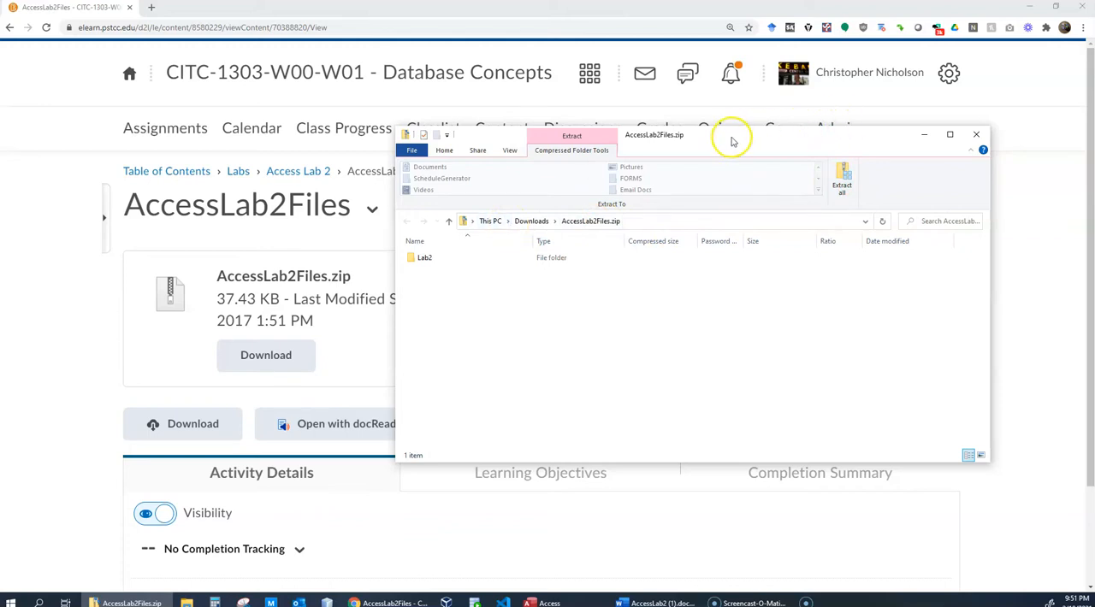
left_click_drag(728, 139, 1094, 141)
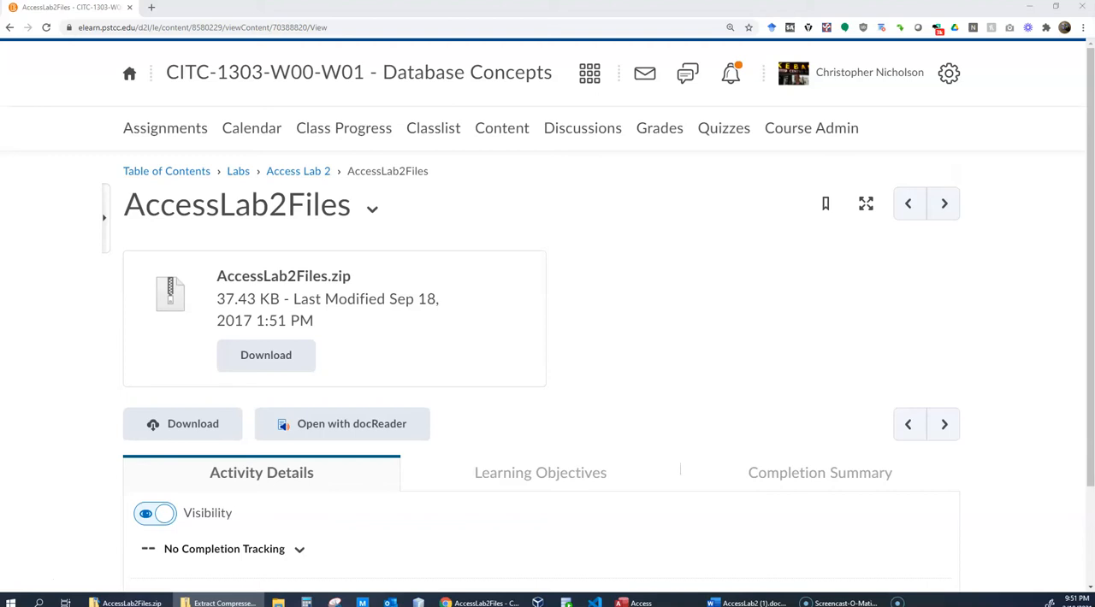
left_click_drag(826, 154, 704, 109)
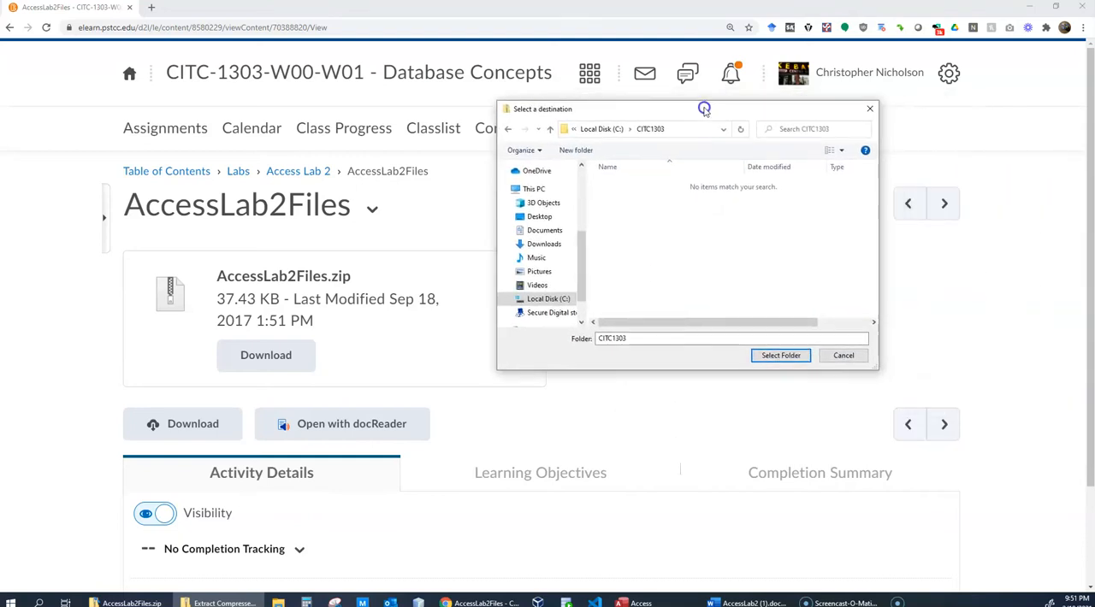
left_click(781, 355)
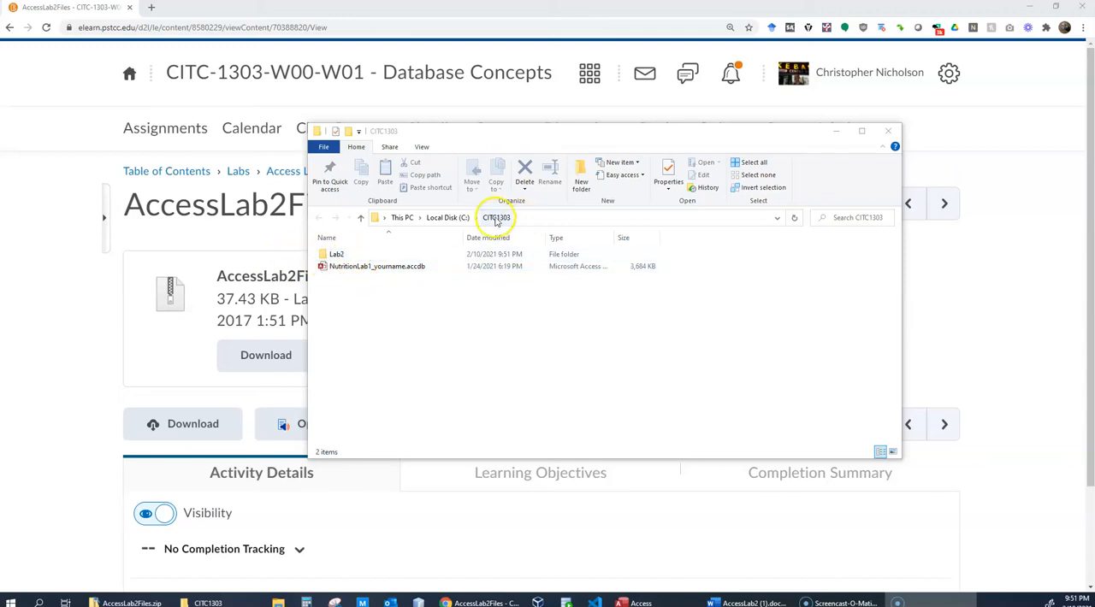
- Open the tblConfig.xlsx workbook from the extracted Lab2 folder
double_click(333, 254)
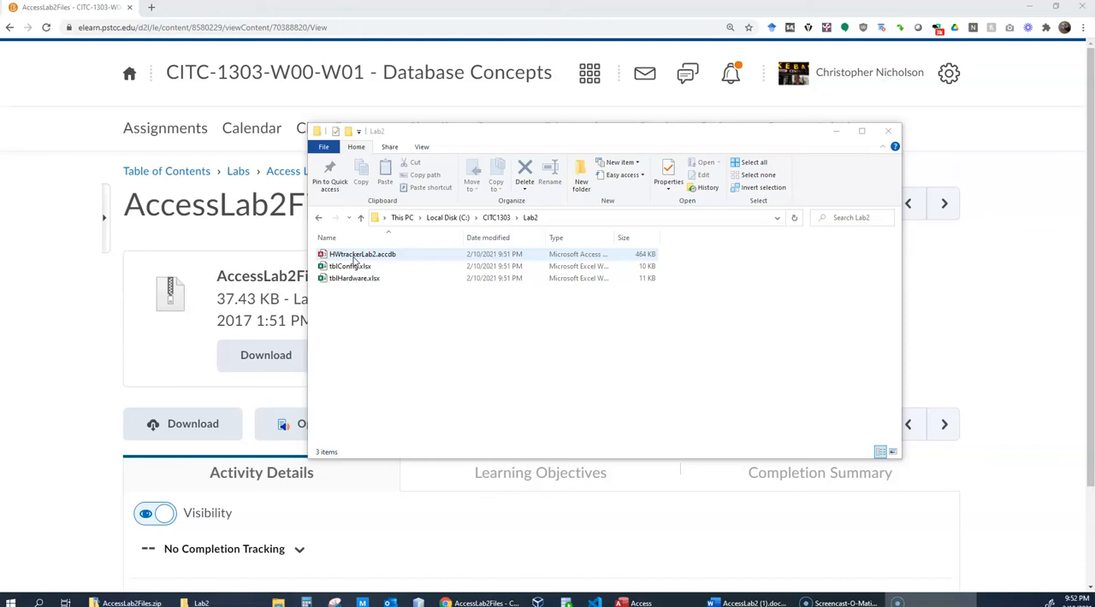
left_click(374, 256)
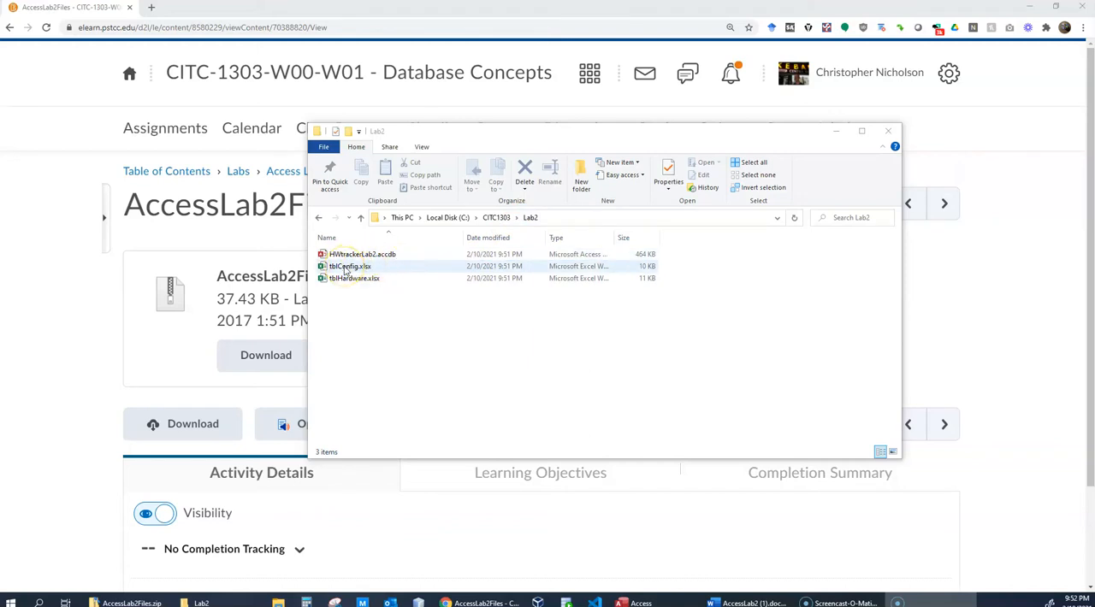
left_click(346, 268)
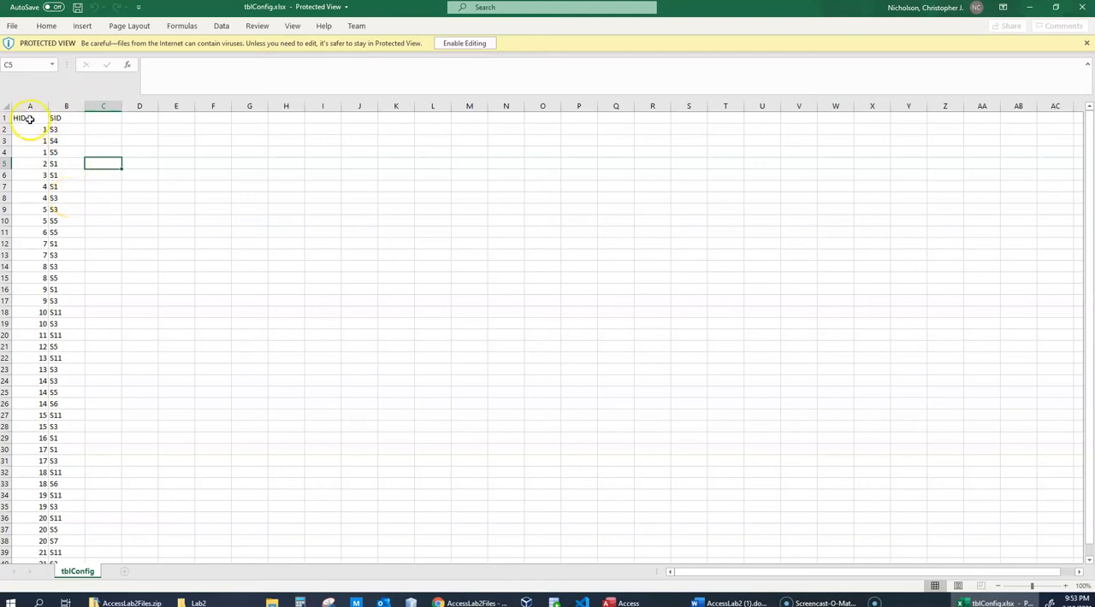
- Examine the HID and SID columns and their first records in tblConfig.xlsx, and close the workbook
left_click_drag(22, 118, 66, 117)
left_click(67, 117)
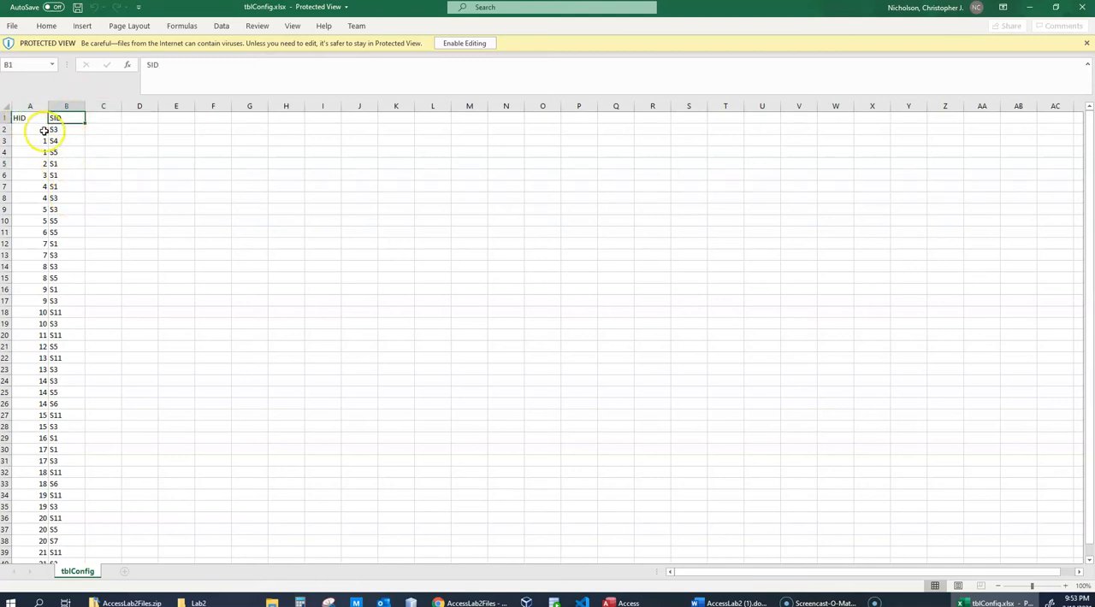
left_click(32, 130)
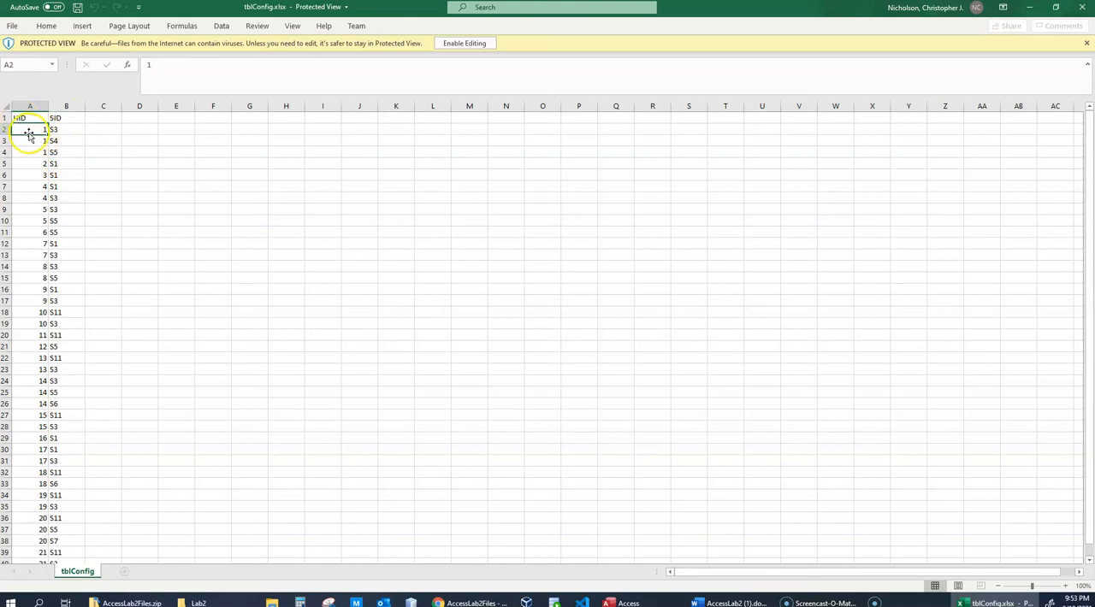
left_click(64, 129)
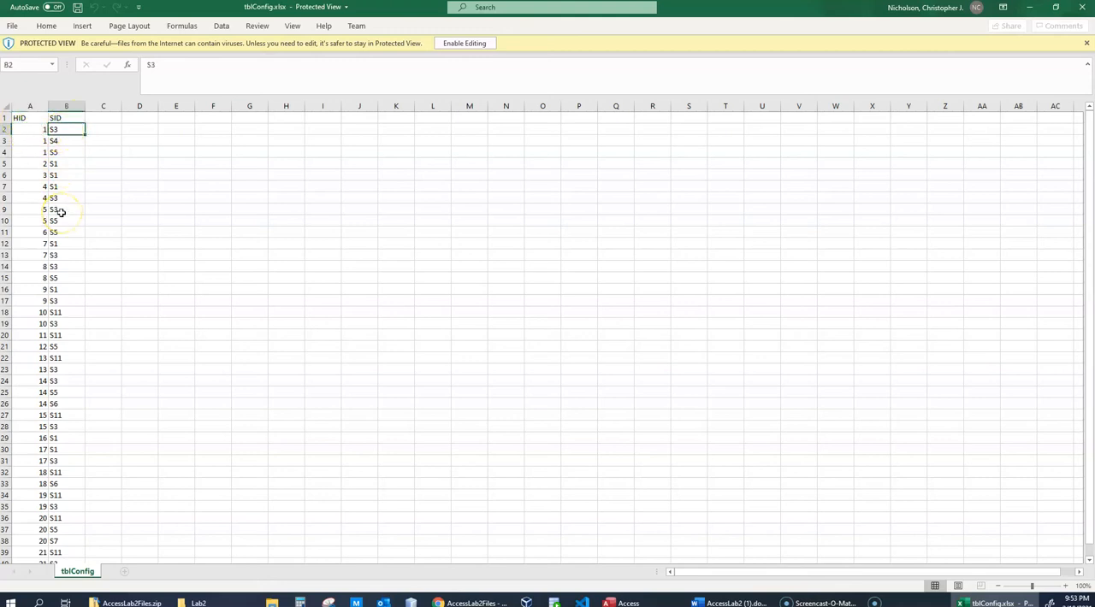
left_click(40, 140)
left_click(61, 142)
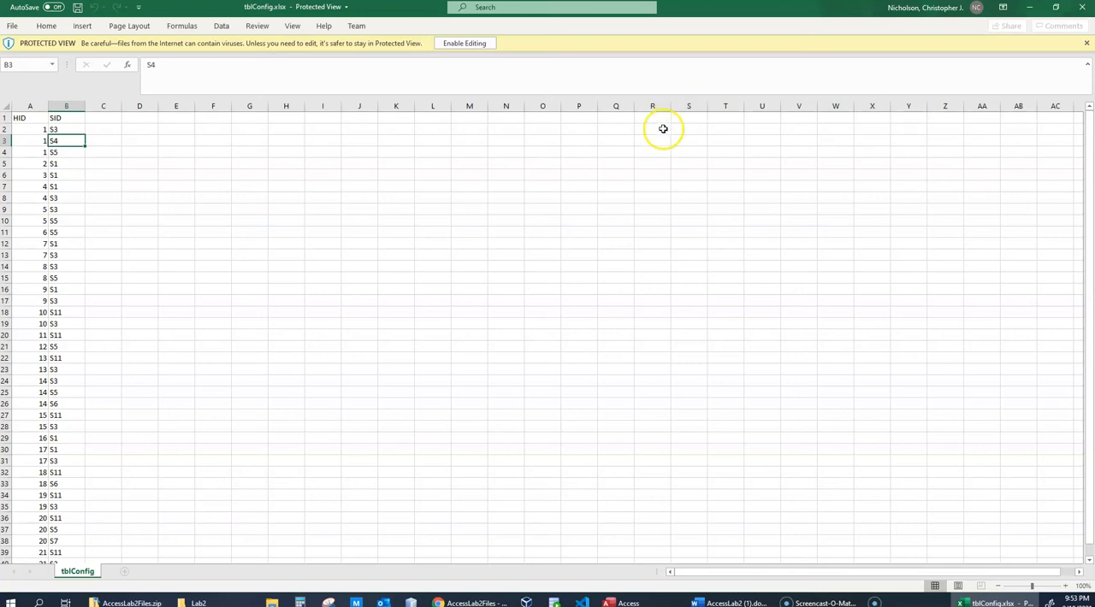
left_click(1082, 7)
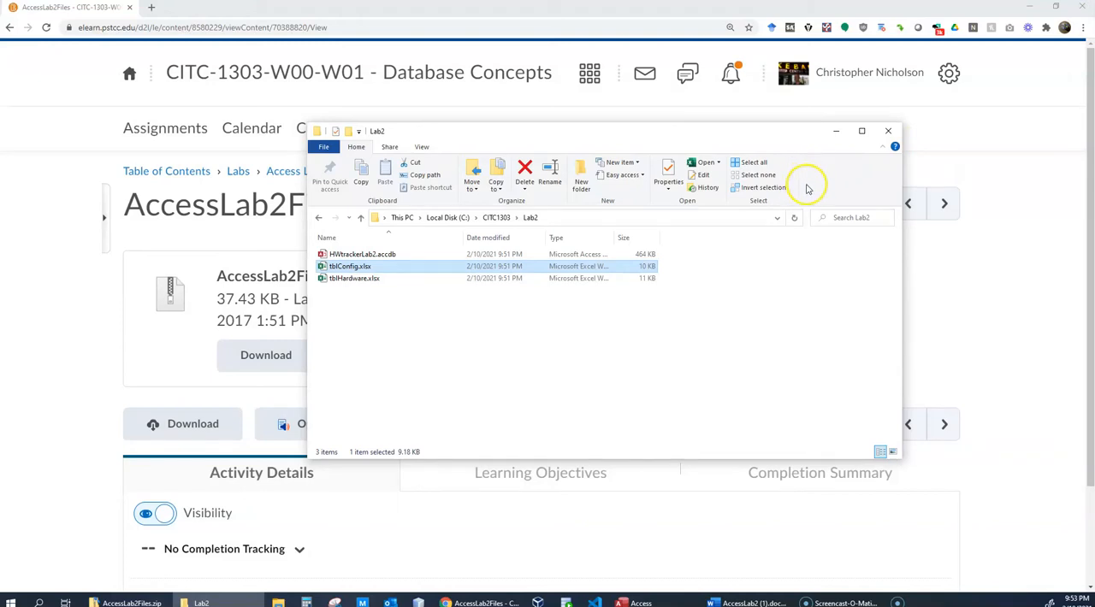
- Open tblHardware.xlsx from the Lab2 folder, examine its RAM and HardDrive values, and close the workbook
double_click(353, 280)
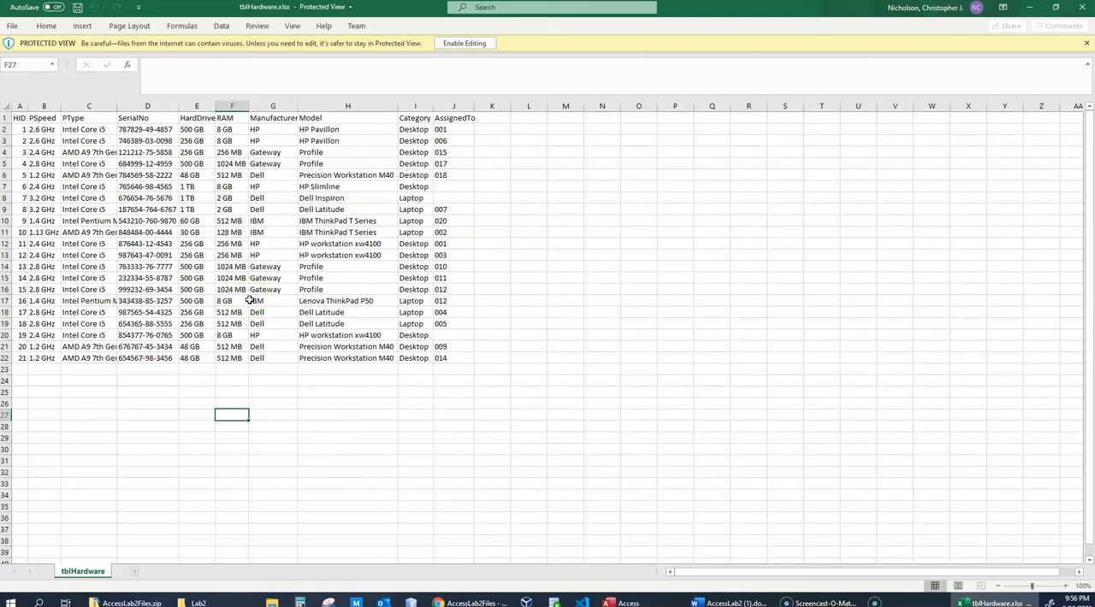
left_click(231, 254)
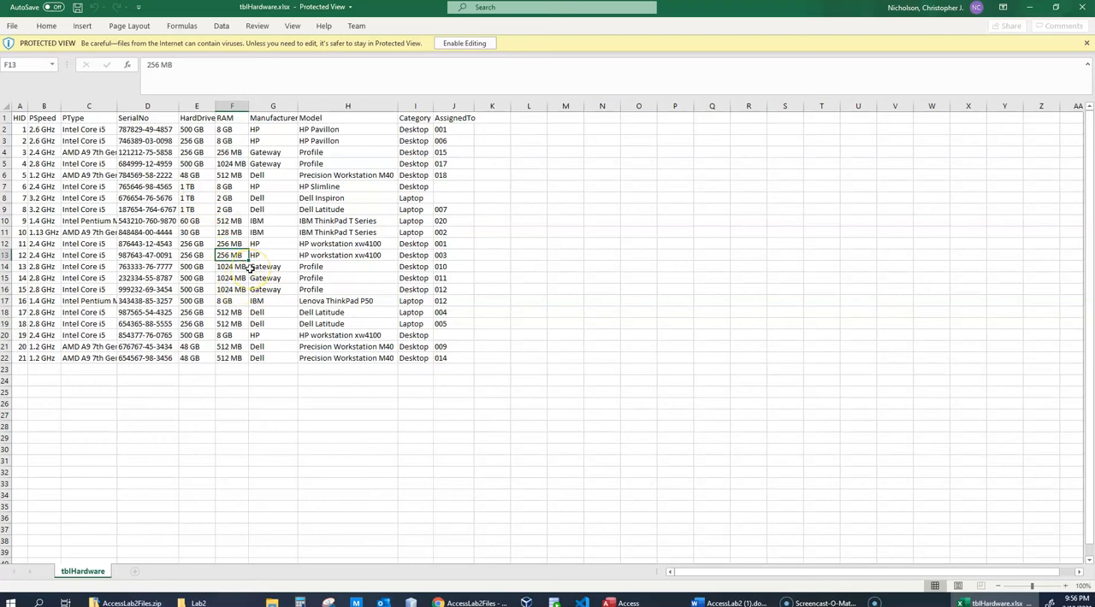
left_click(239, 176)
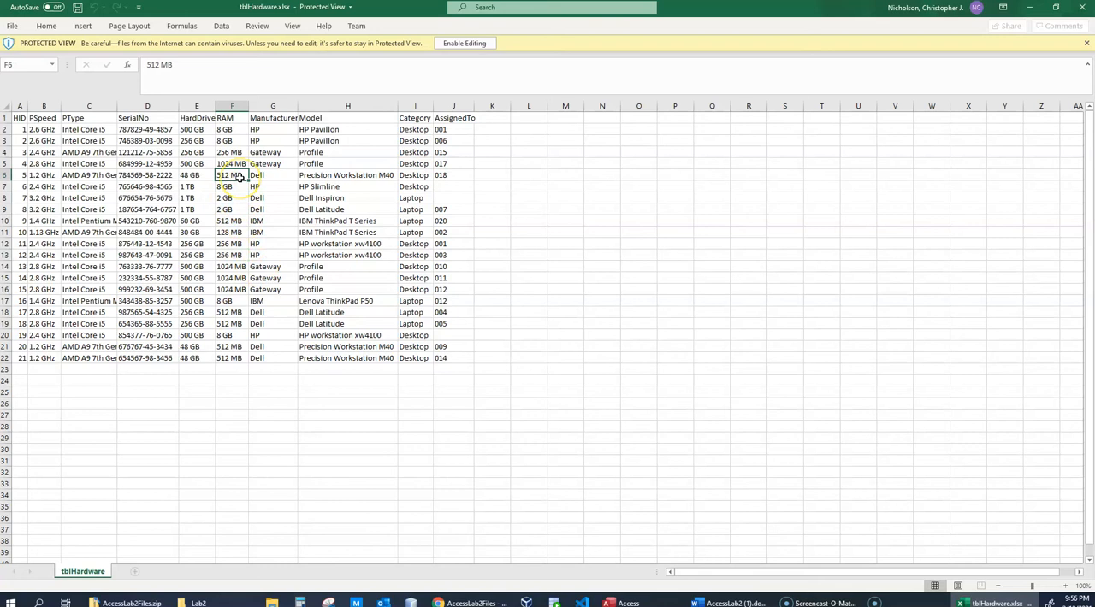
left_click(236, 256)
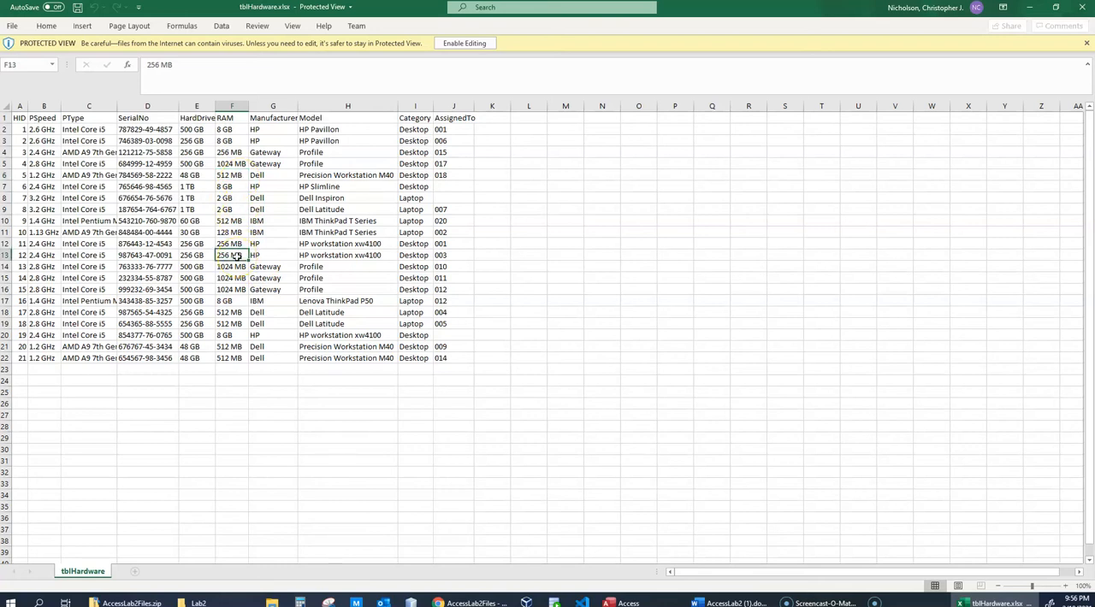
left_click(232, 268)
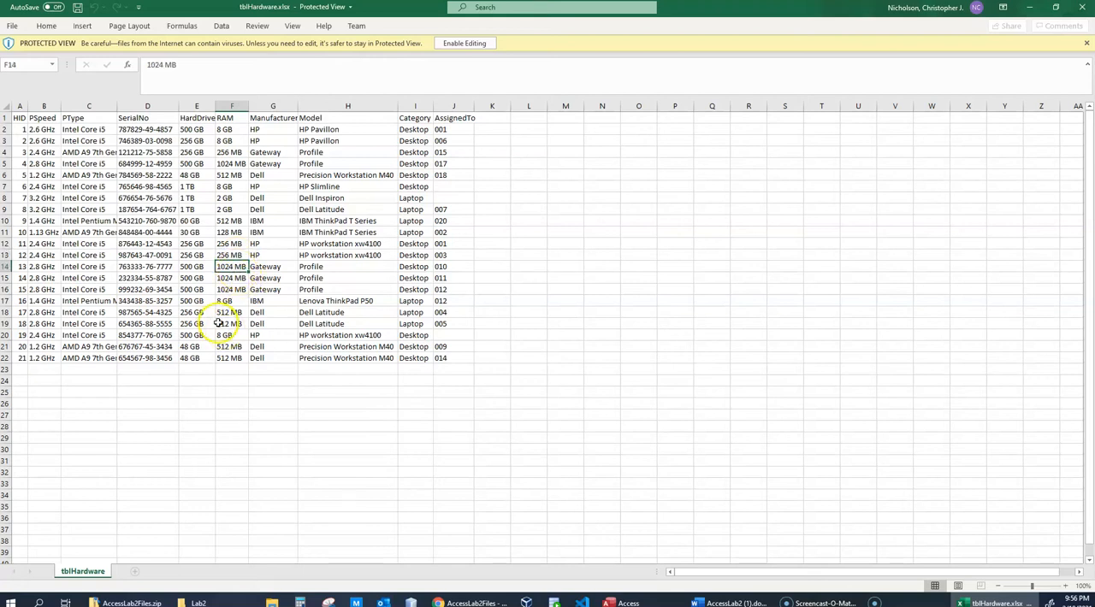
scroll(288, 339, "up", 4, "ctrl")
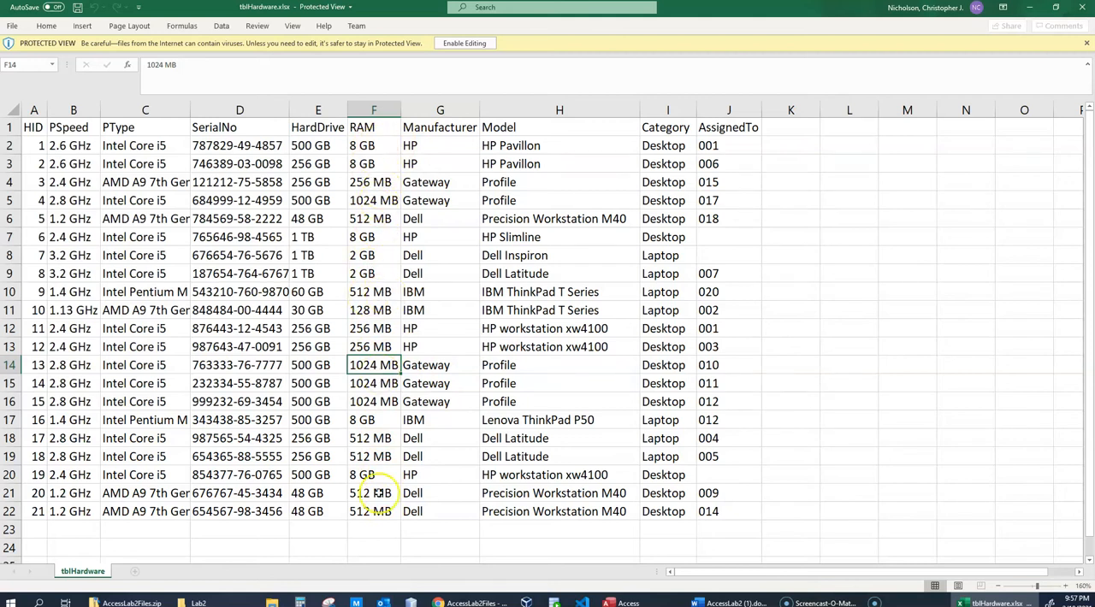
left_click(368, 145)
left_click(373, 163)
left_click(377, 181)
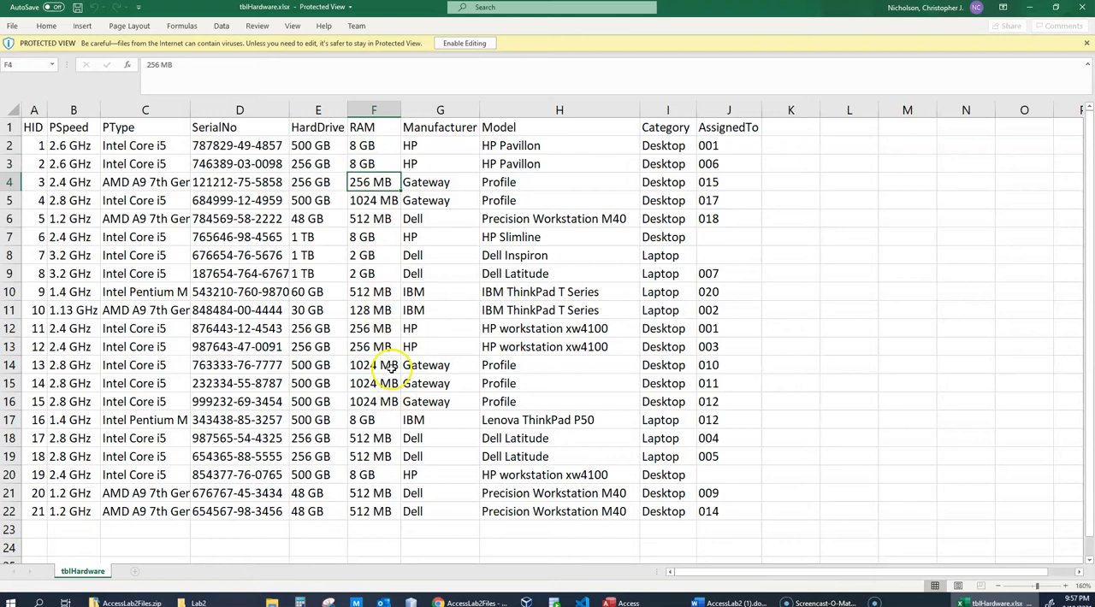
left_click(310, 146)
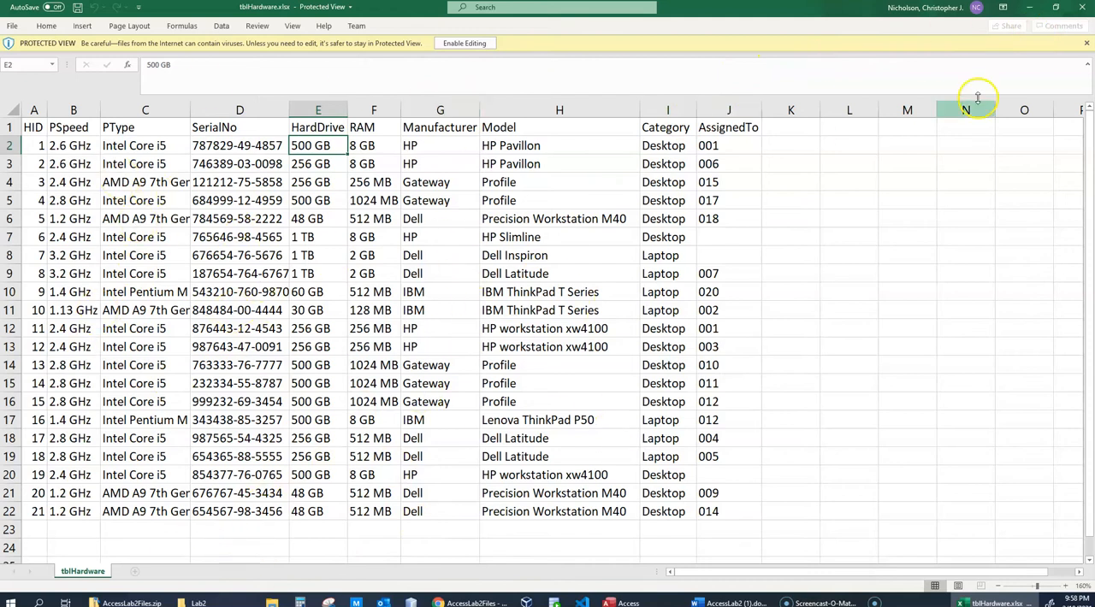
left_click(1082, 10)
left_click(346, 266)
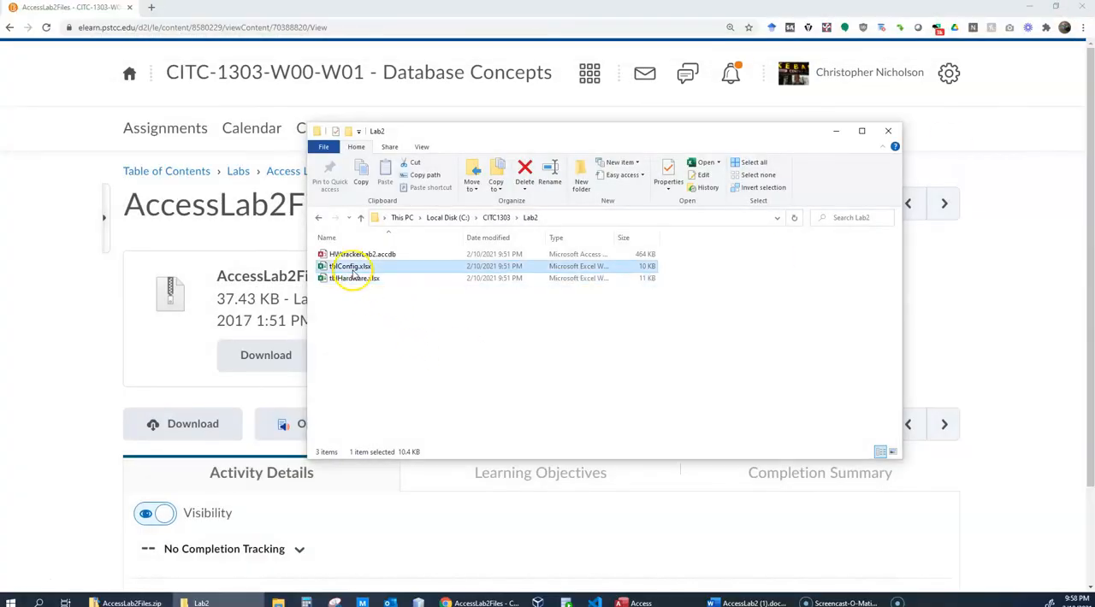
left_click(351, 278)
left_click(346, 266)
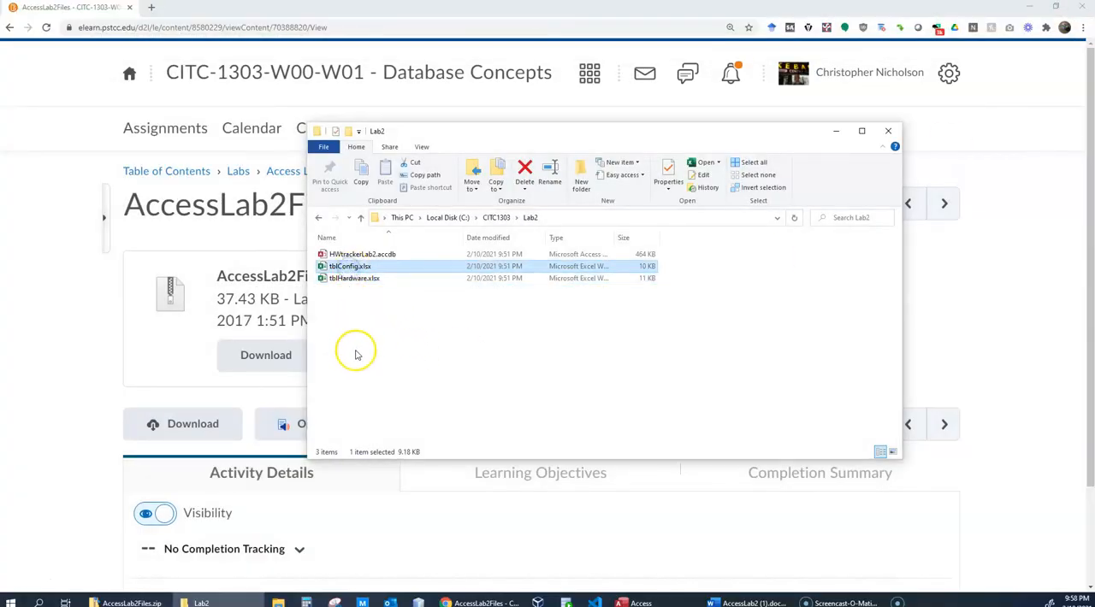
left_click(355, 254)
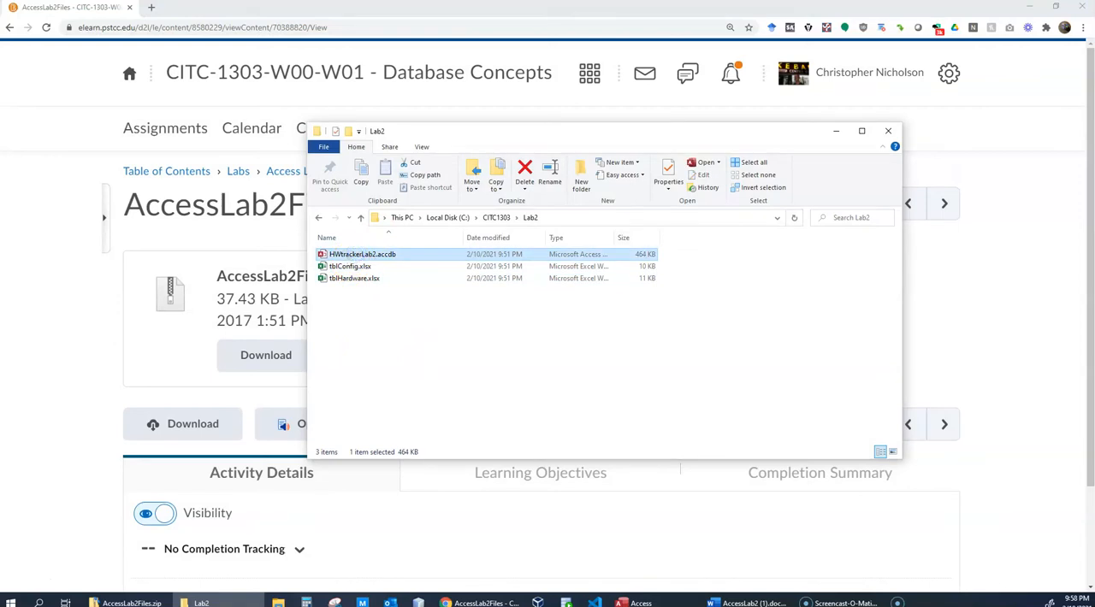
- Switch to the course site in the browser and open Course Resources & Helpful Links in the course content
left_click(54, 276)
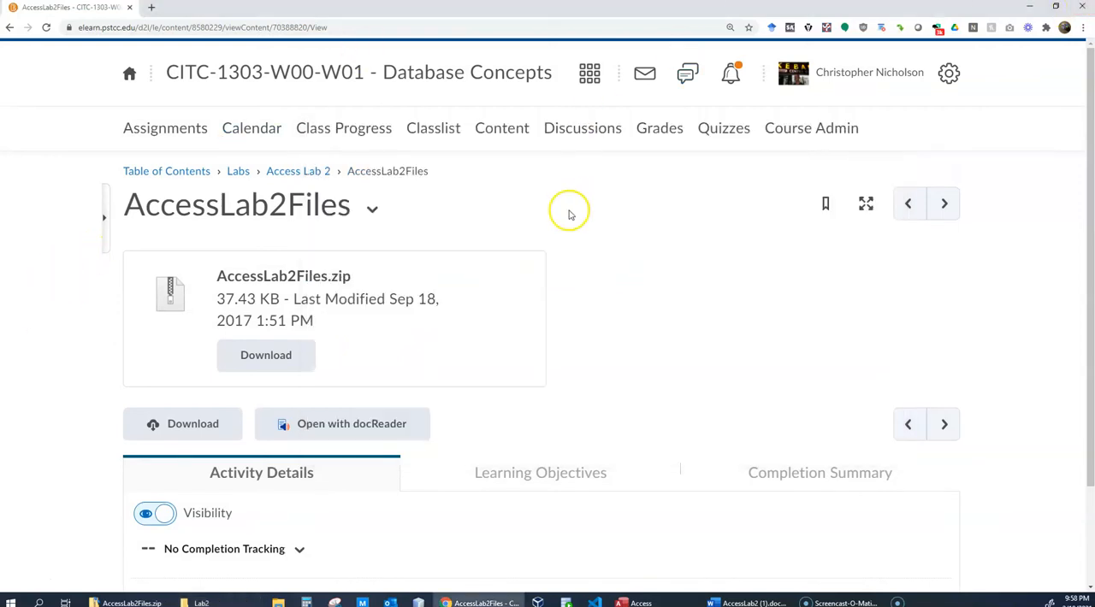
left_click(508, 136)
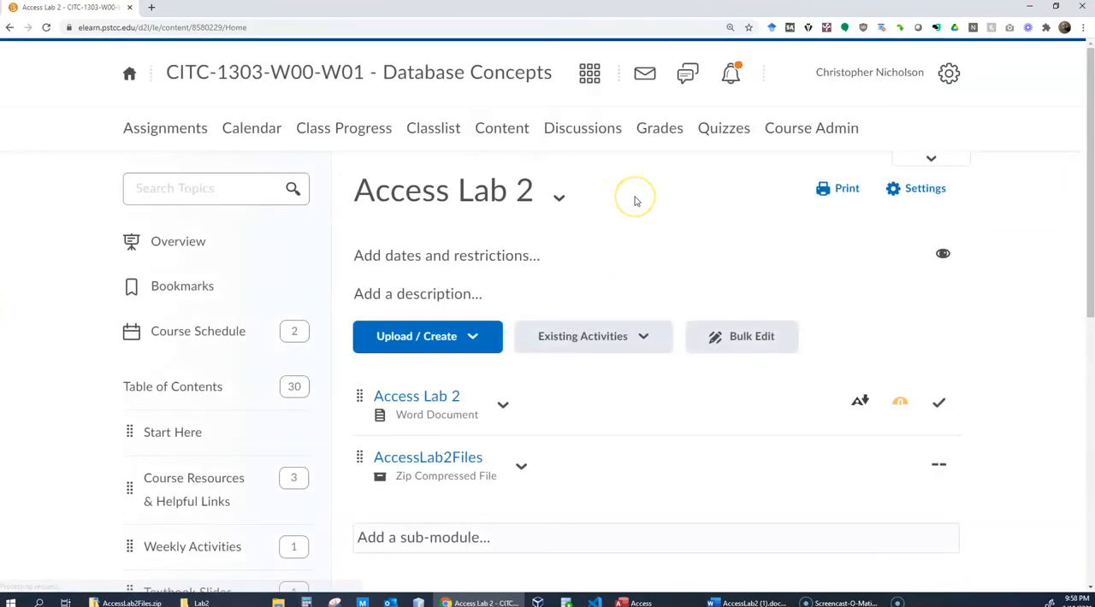
left_click(182, 479)
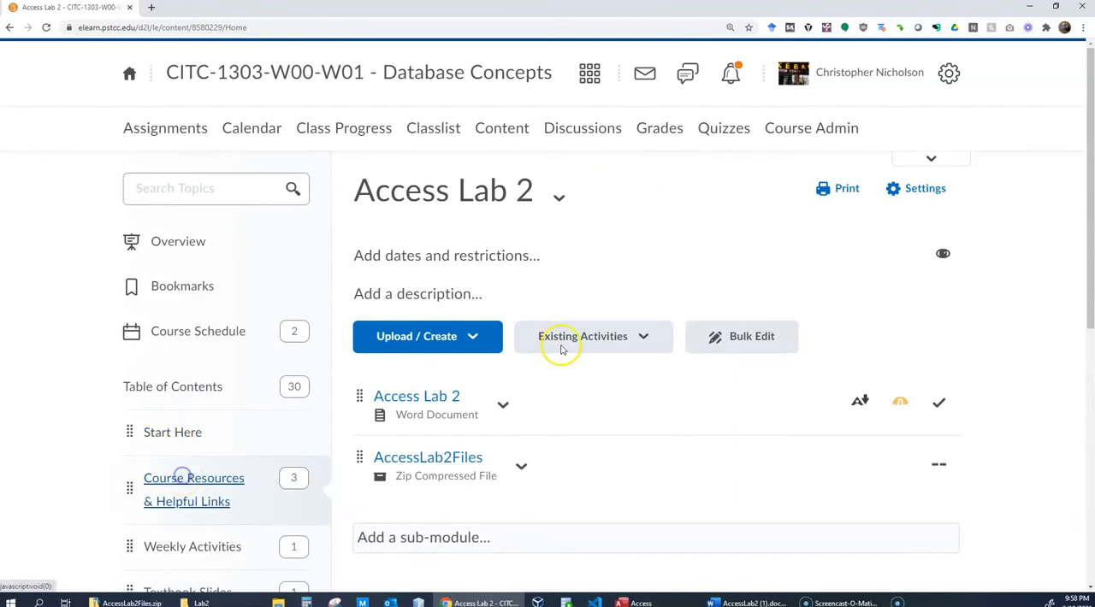
scroll(532, 350, "down", 2)
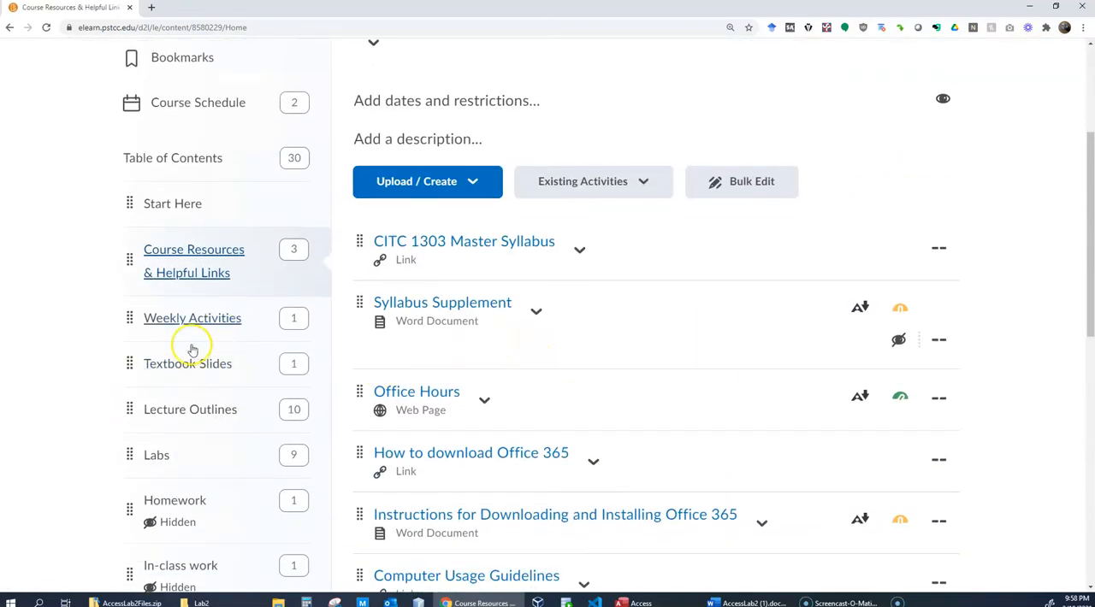
- Open the Week 4 Checklist within Weekly Activities and locate the Complete Access Lab 2 task
left_click(198, 318)
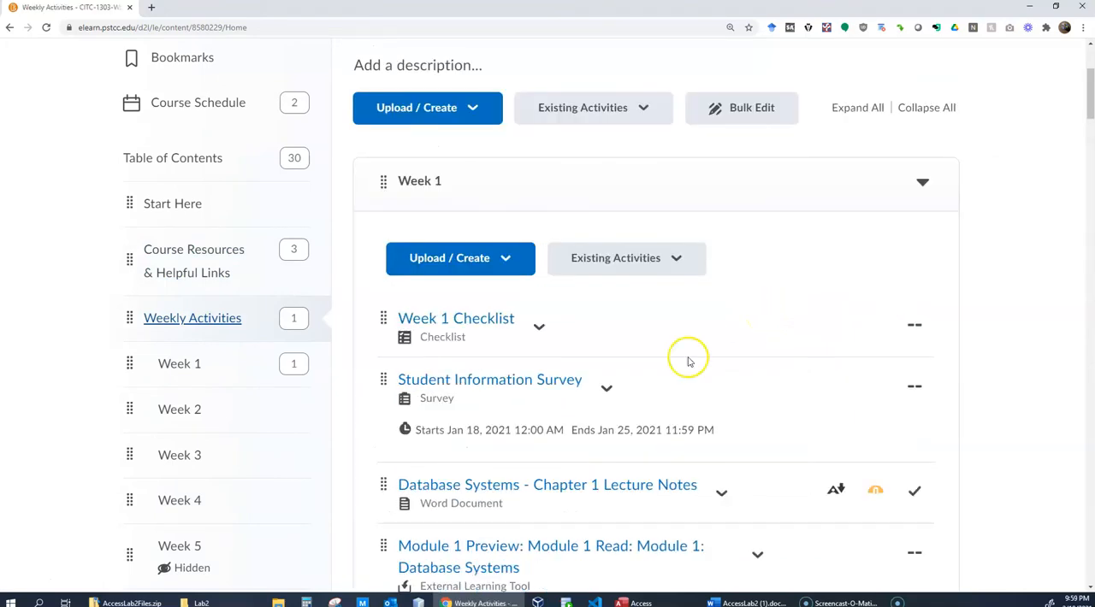
scroll(687, 361, "down", 5)
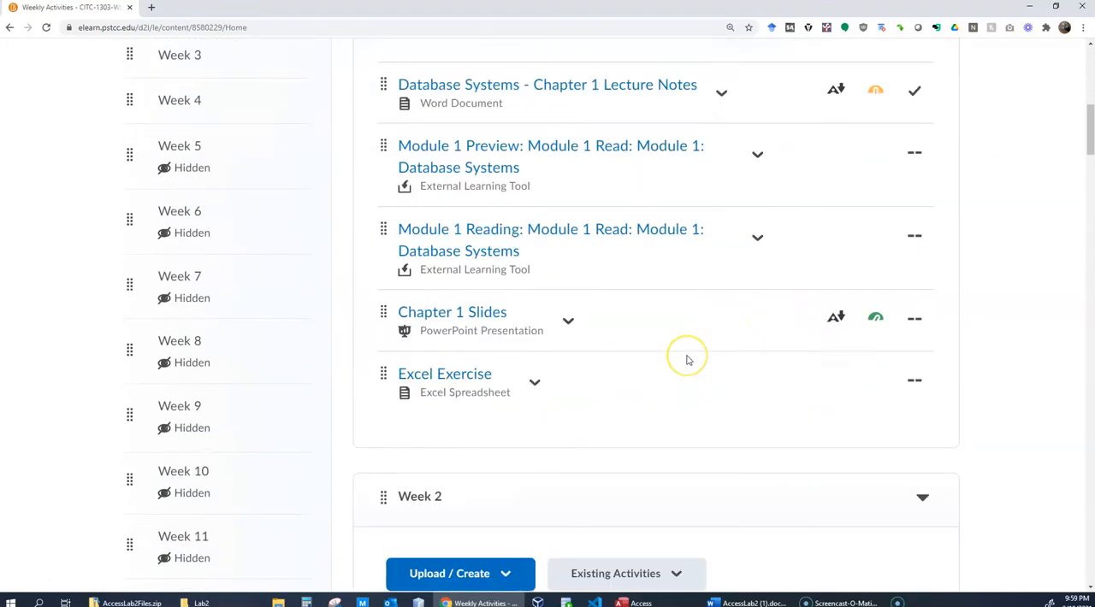
scroll(688, 361, "up", 4)
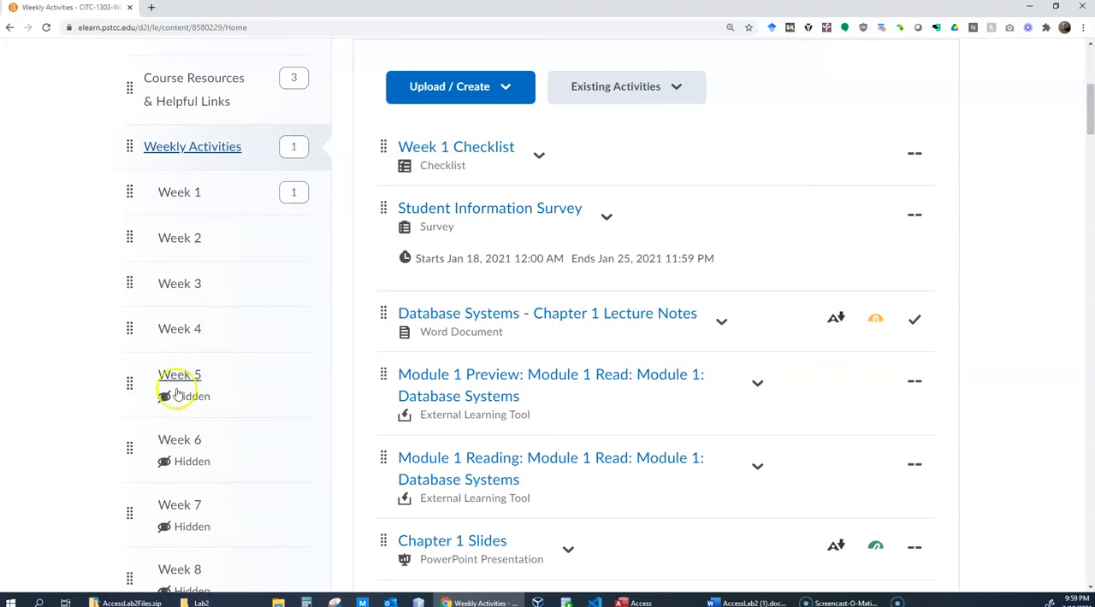
left_click(182, 336)
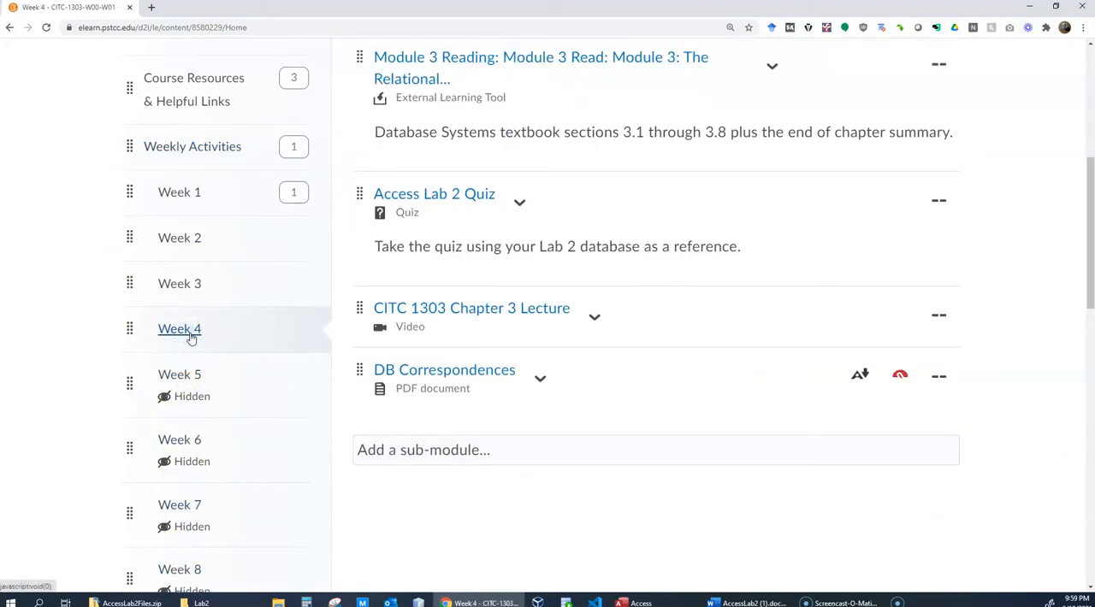
scroll(622, 336, "up", 2)
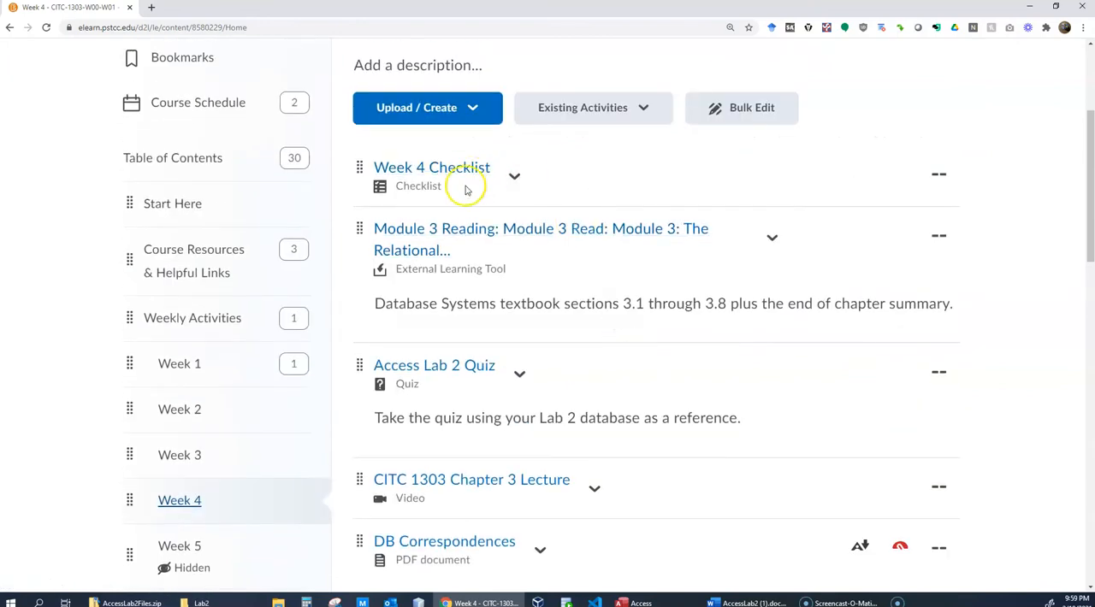
left_click(466, 171)
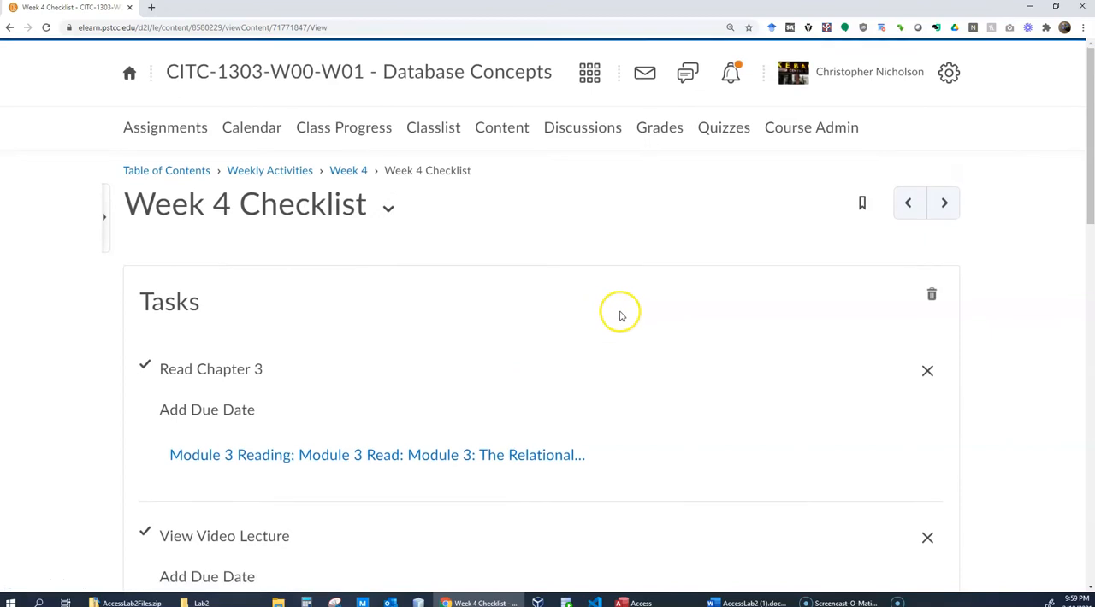
scroll(622, 314, "down", 3)
scroll(622, 316, "down", 1)
scroll(620, 315, "down", 1)
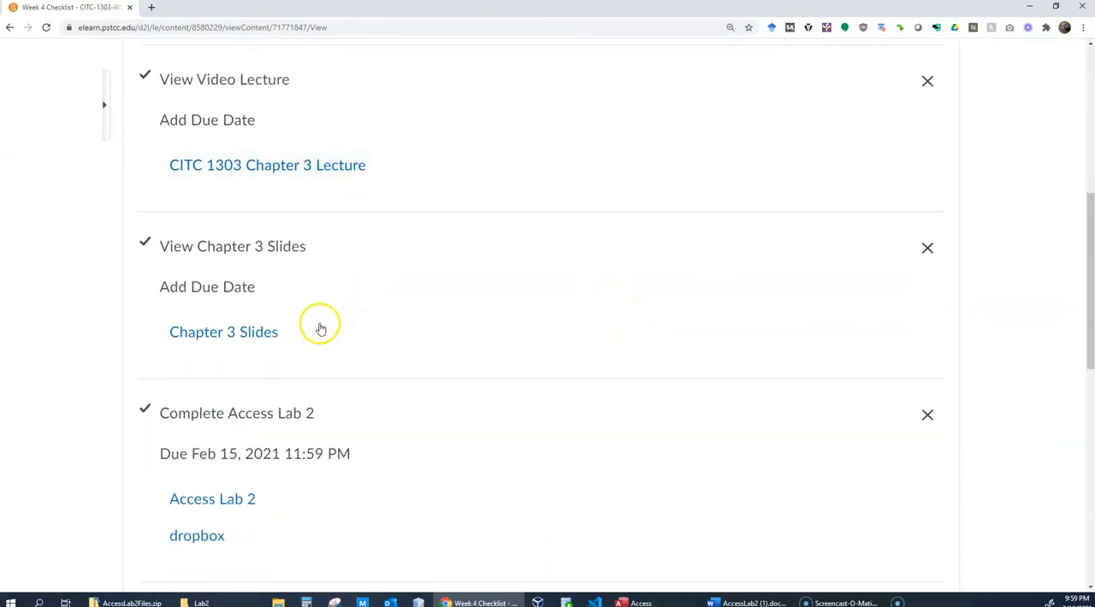
- Open Access Lab 2 from the Week 4 Checklist and locate the lab document and the AccessLab2Files zip
scroll(447, 382, "down", 2)
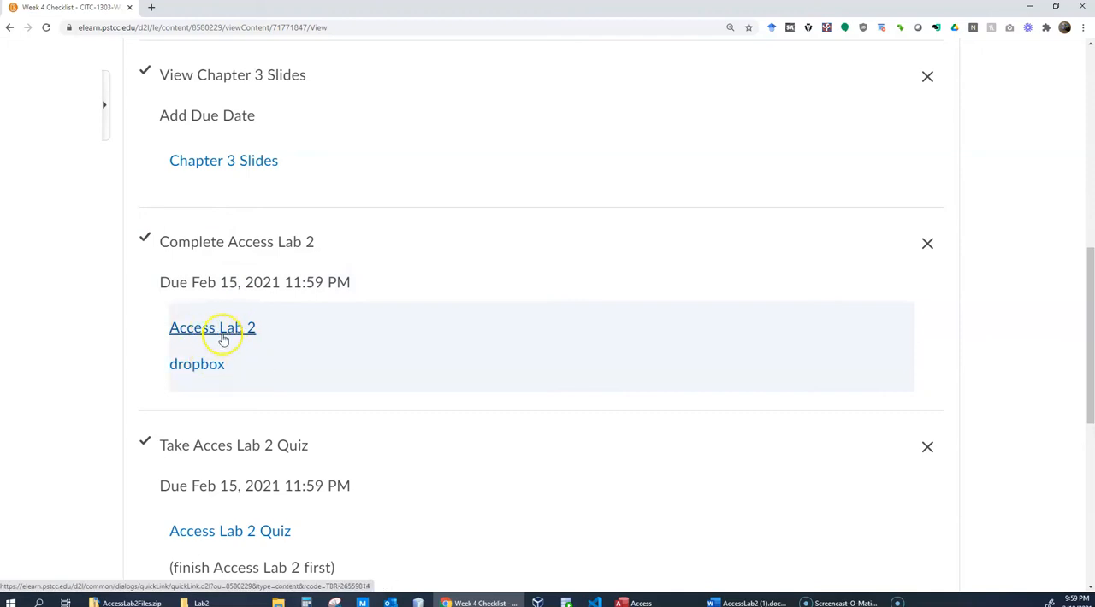
left_click(219, 332)
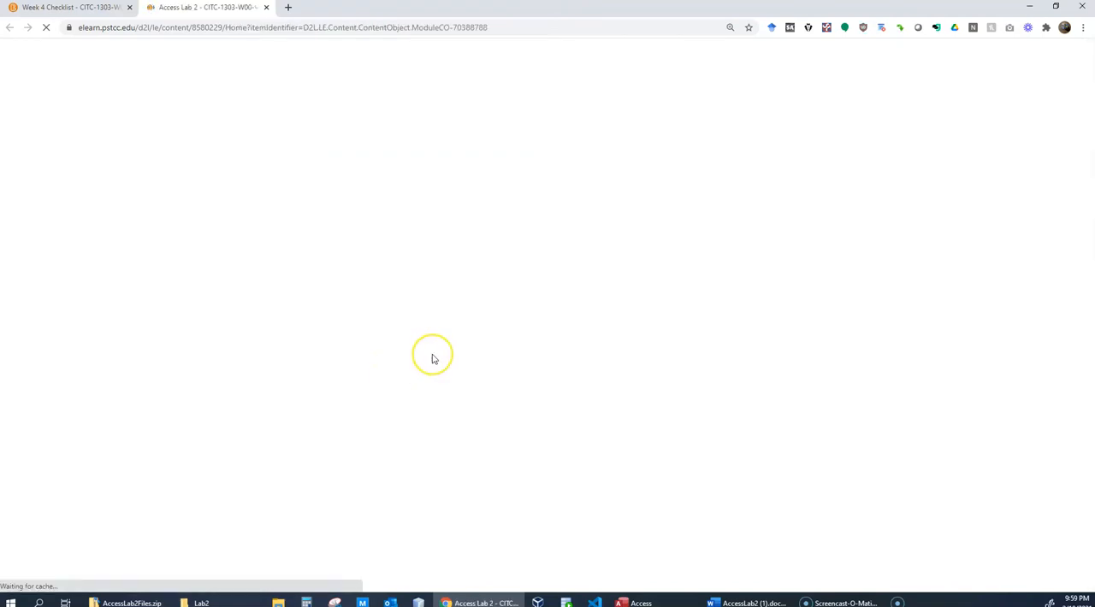
scroll(572, 375, "down", 2)
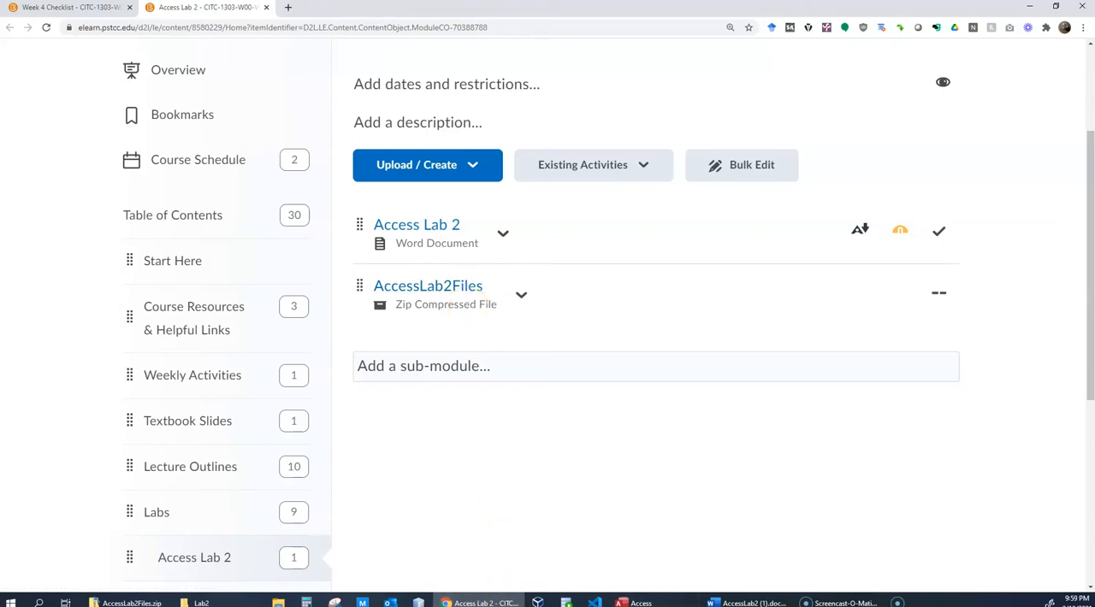
- Switch to the AccessLab2 Word document and read its introduction, helpful tutorials and highlighted answer-submission instructions
left_click(746, 603)
scroll(731, 354, "down", 3)
scroll(731, 353, "up", 3)
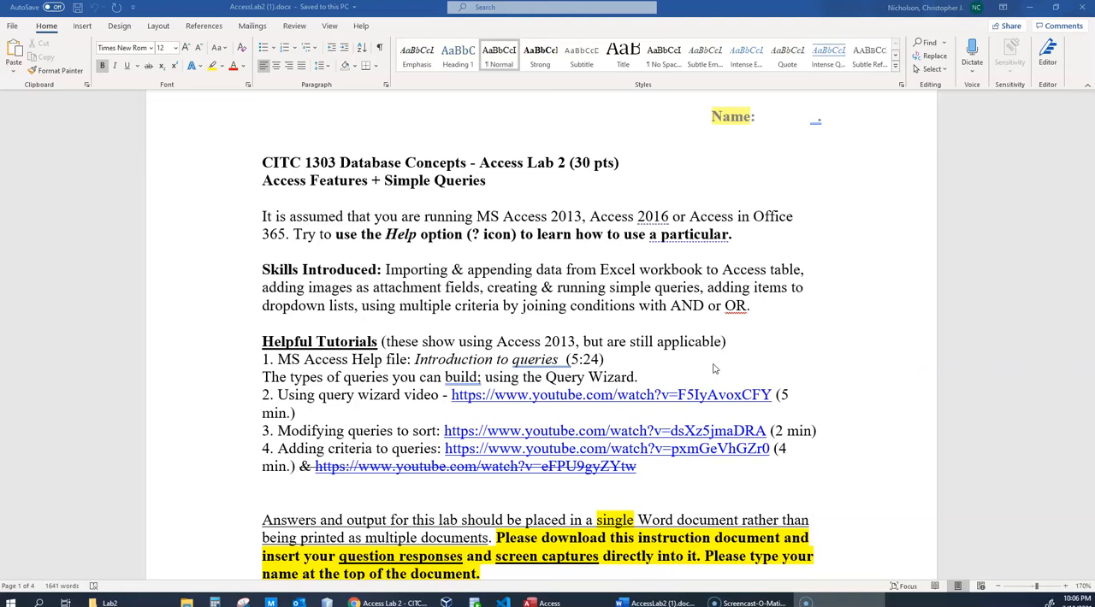
scroll(715, 369, "down", 5)
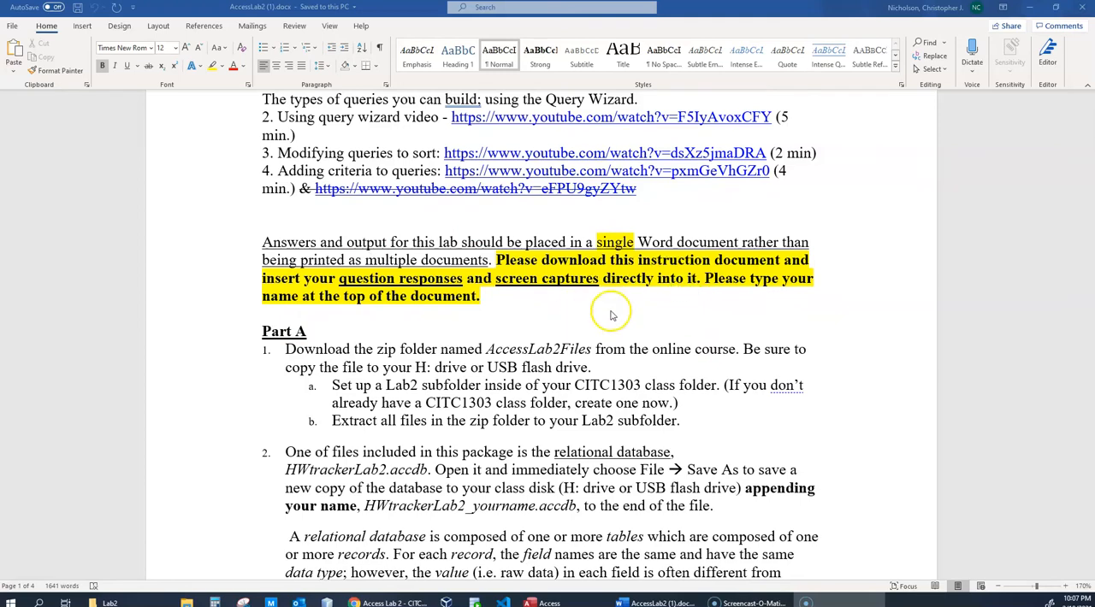
scroll(676, 377, "up", 6)
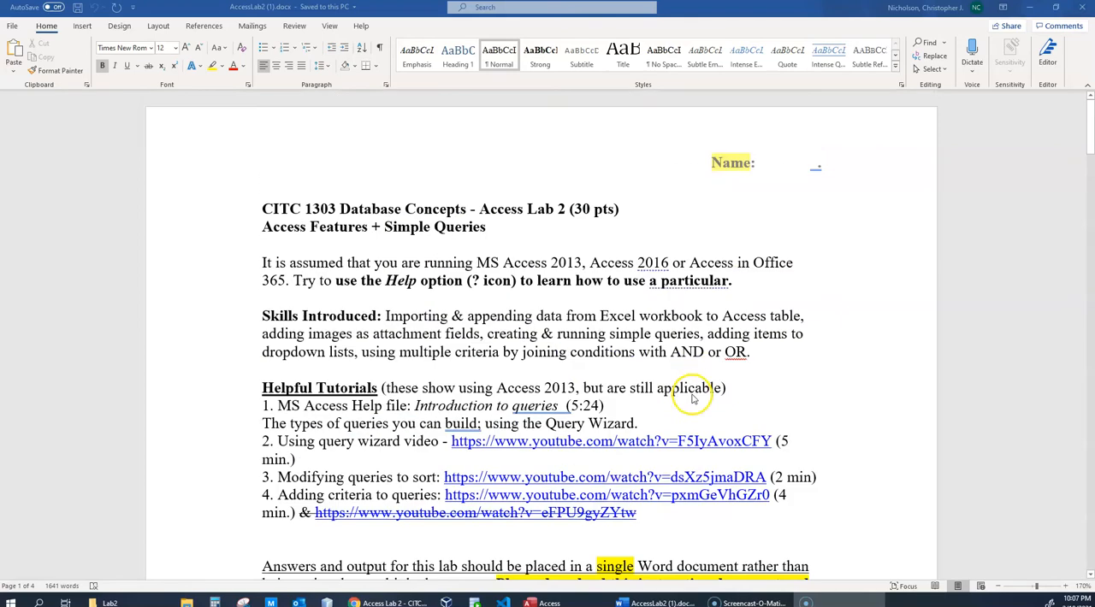
scroll(767, 385, "down", 7)
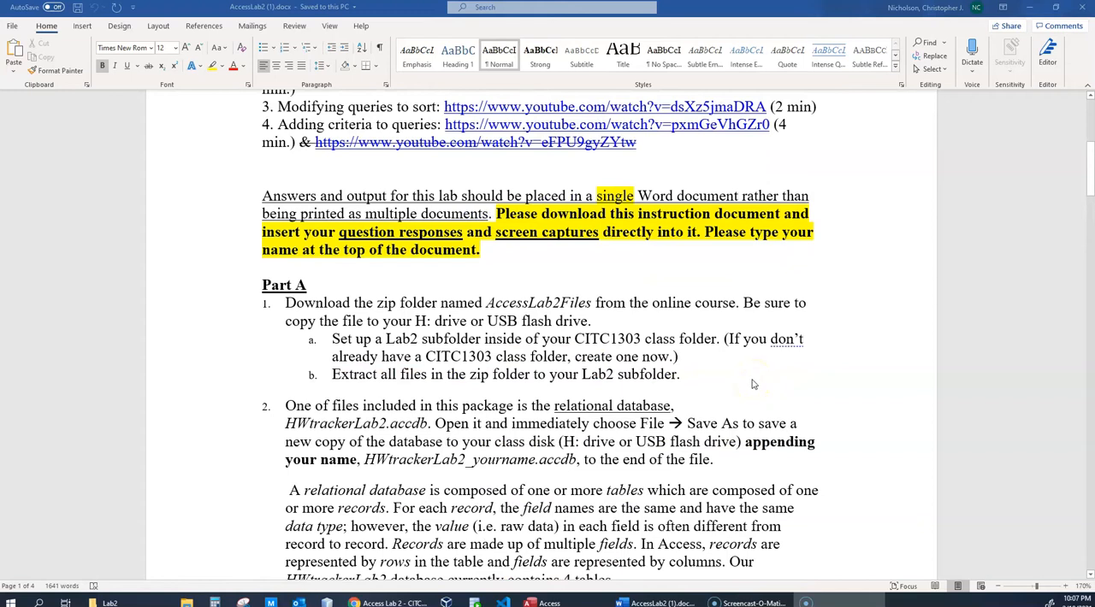
scroll(740, 423, "up", 6)
scroll(761, 171, "down", 3)
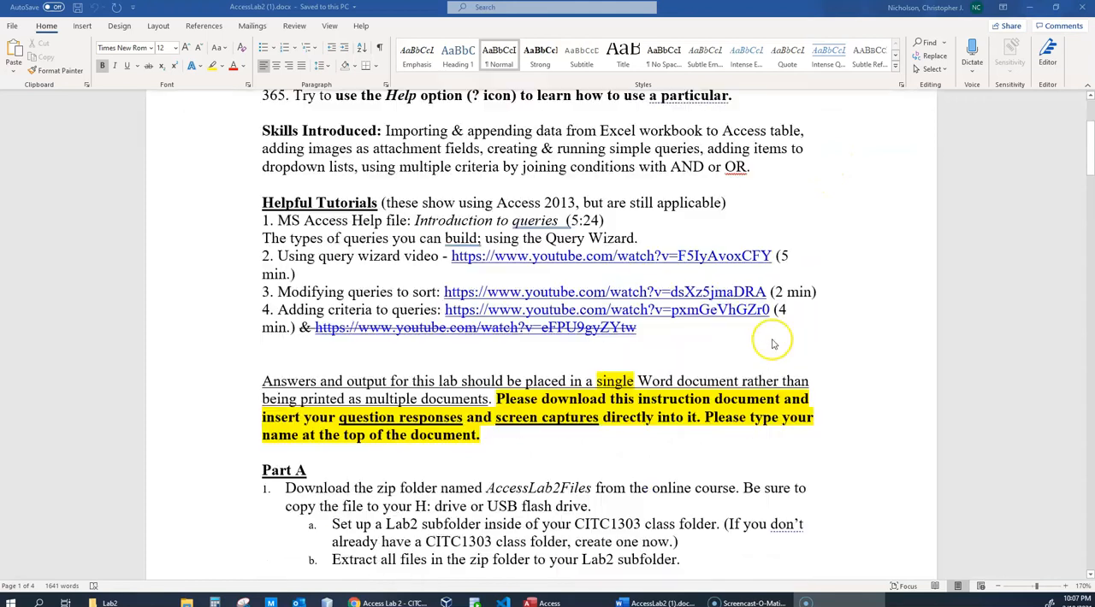
scroll(773, 344, "down", 3)
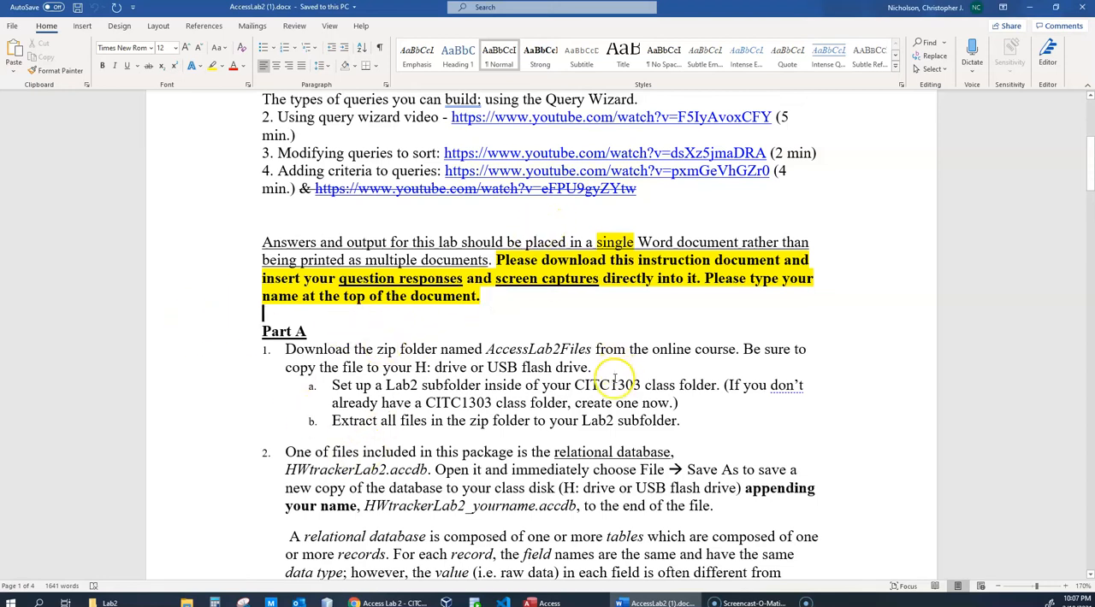
- Read Part A items 1 and 2 on extracting the zip files and saving a renamed copy of HWtrackerLab2.accdb
scroll(614, 376, "down", 4)
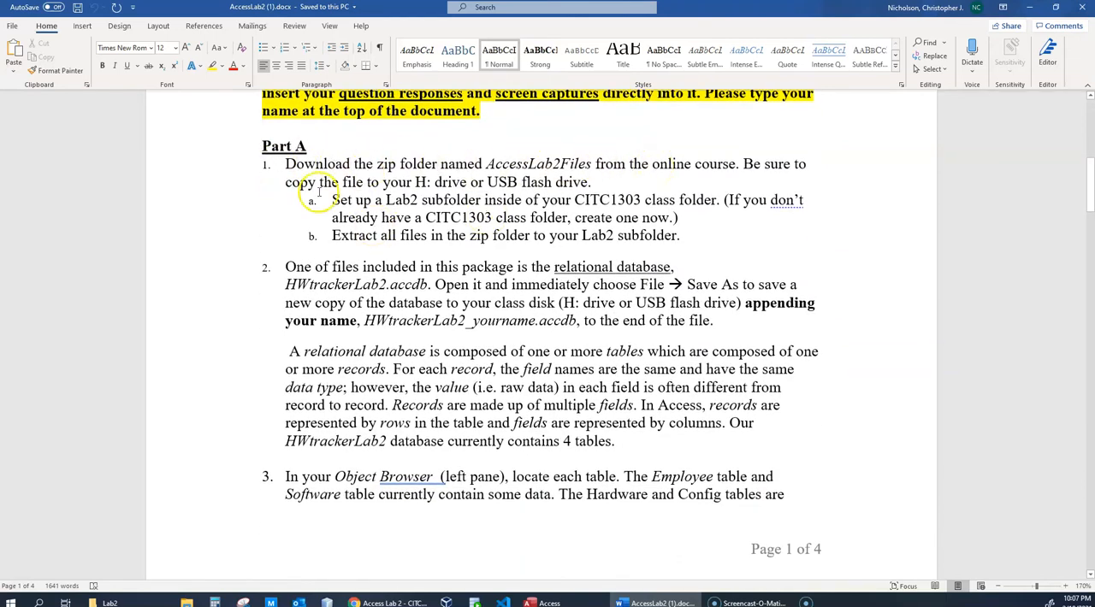
left_click_drag(413, 182, 586, 183)
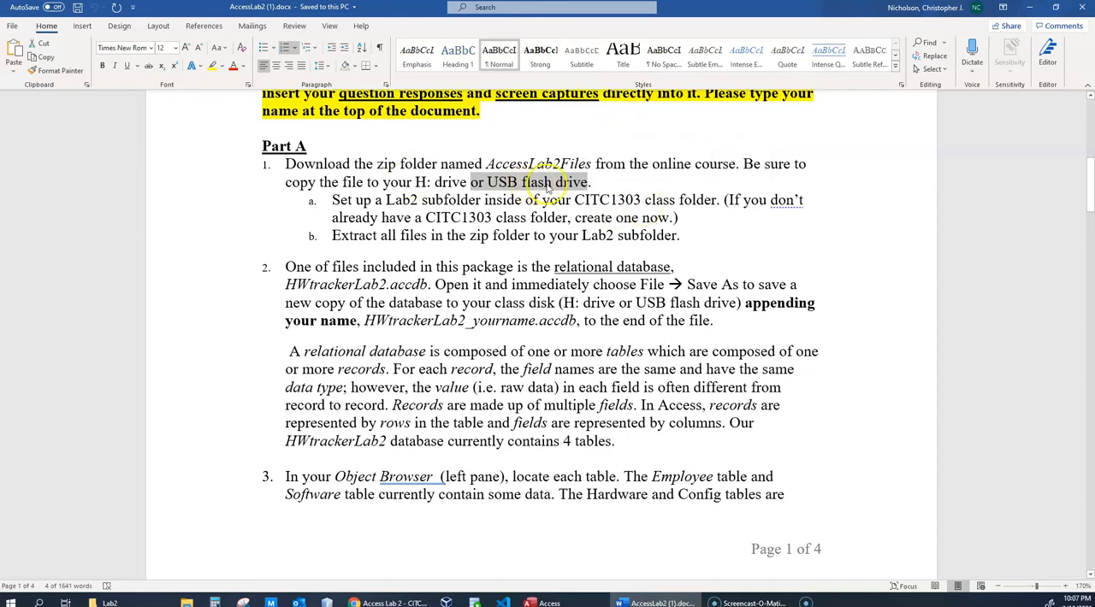
left_click(435, 198)
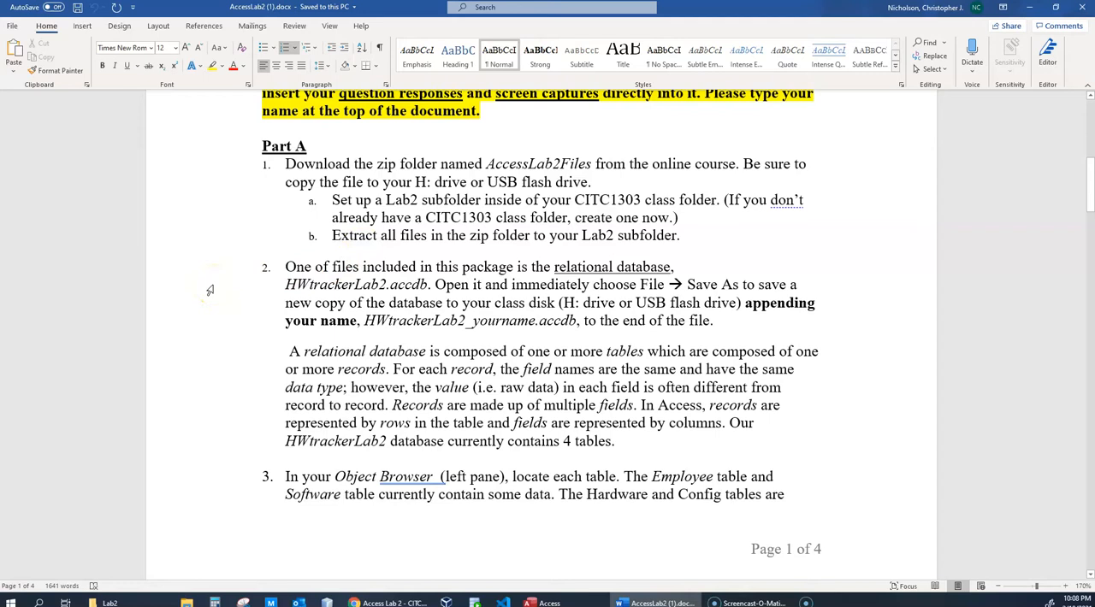
double_click(408, 285)
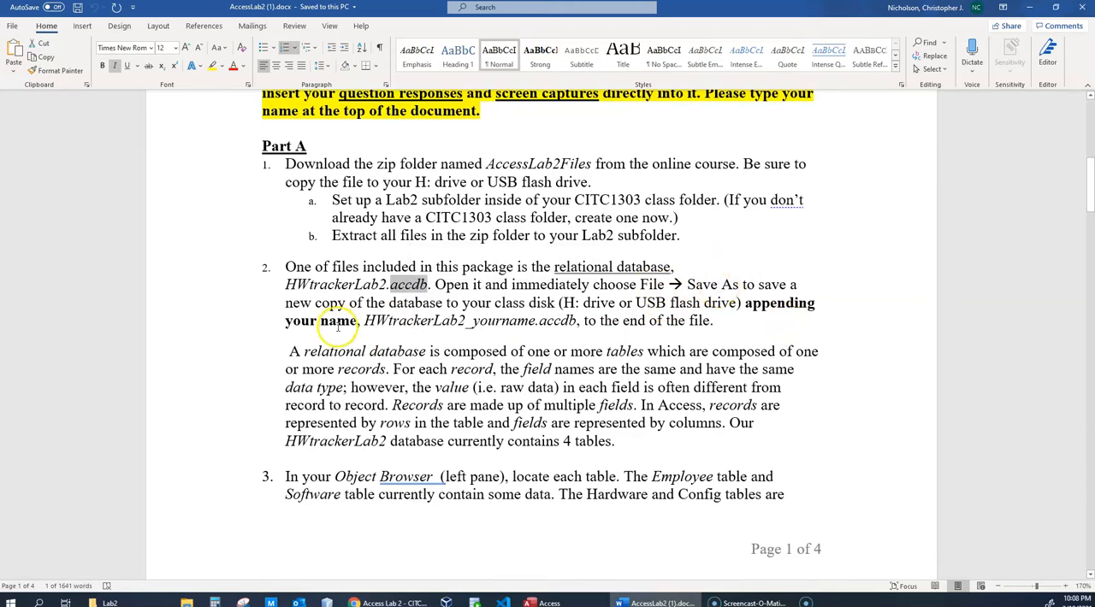
- Close the empty Access window and open HWtrackerLab2.accdb from the Lab2 folder inside CITC1303
left_click(542, 595)
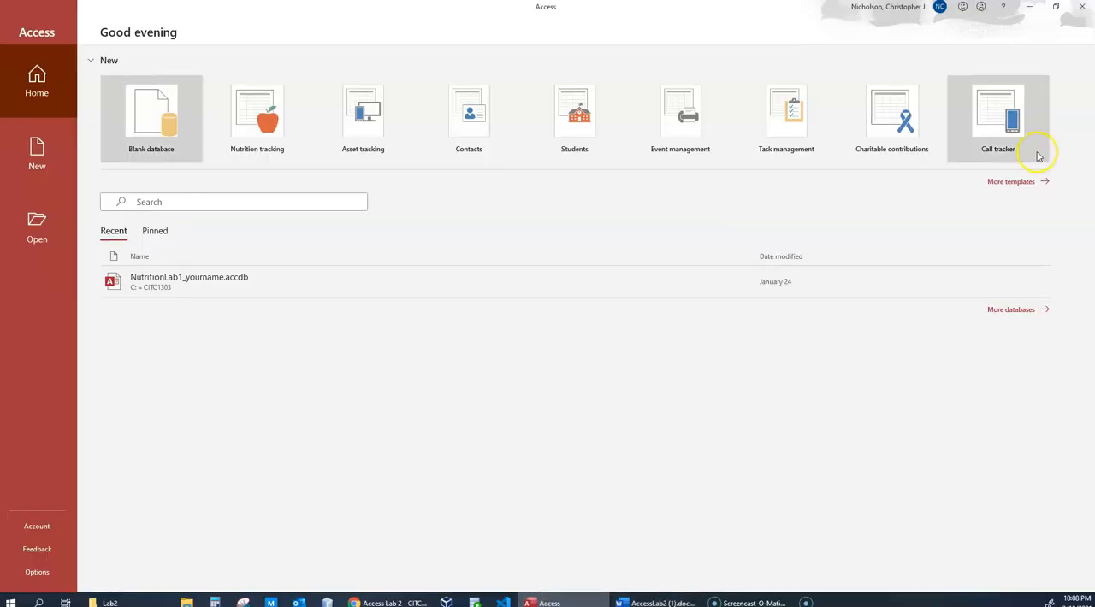
left_click(1080, 7)
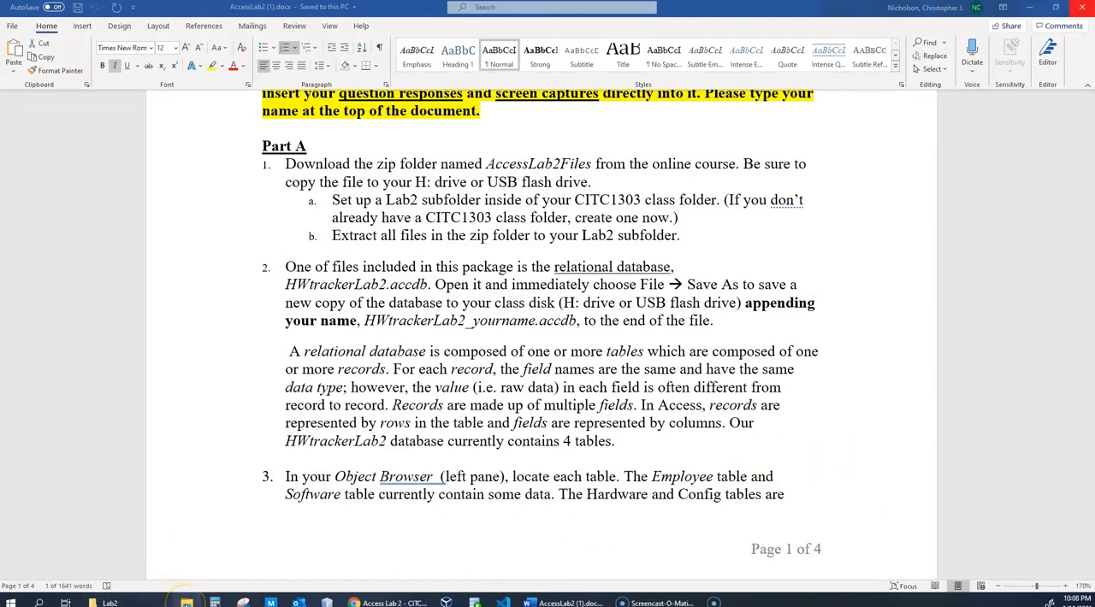
left_click(186, 603)
left_click(640, 200)
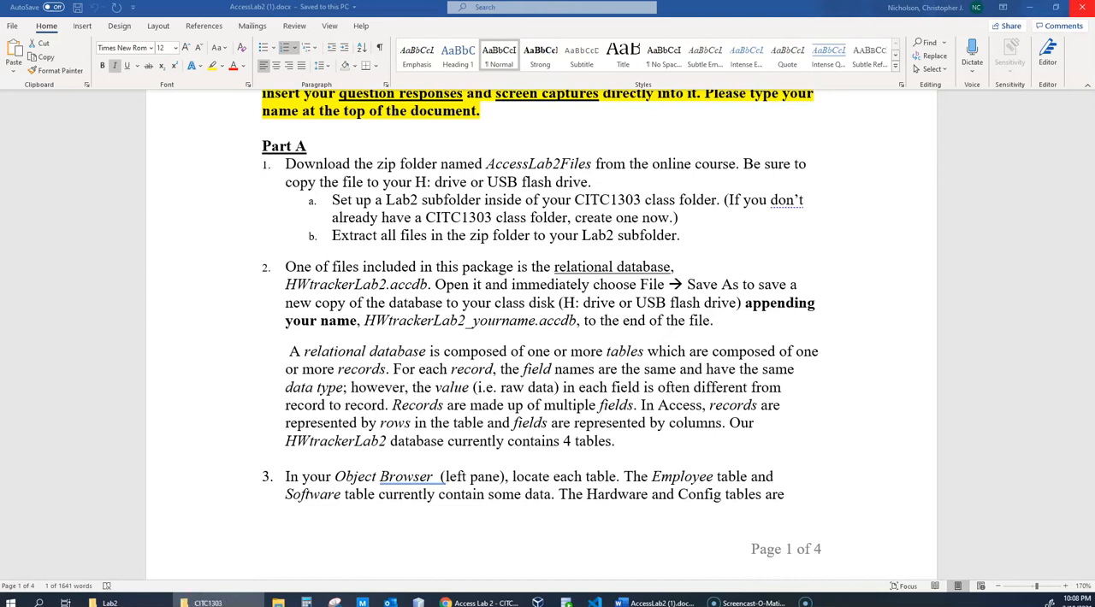
left_click_drag(1094, 261, 639, 64)
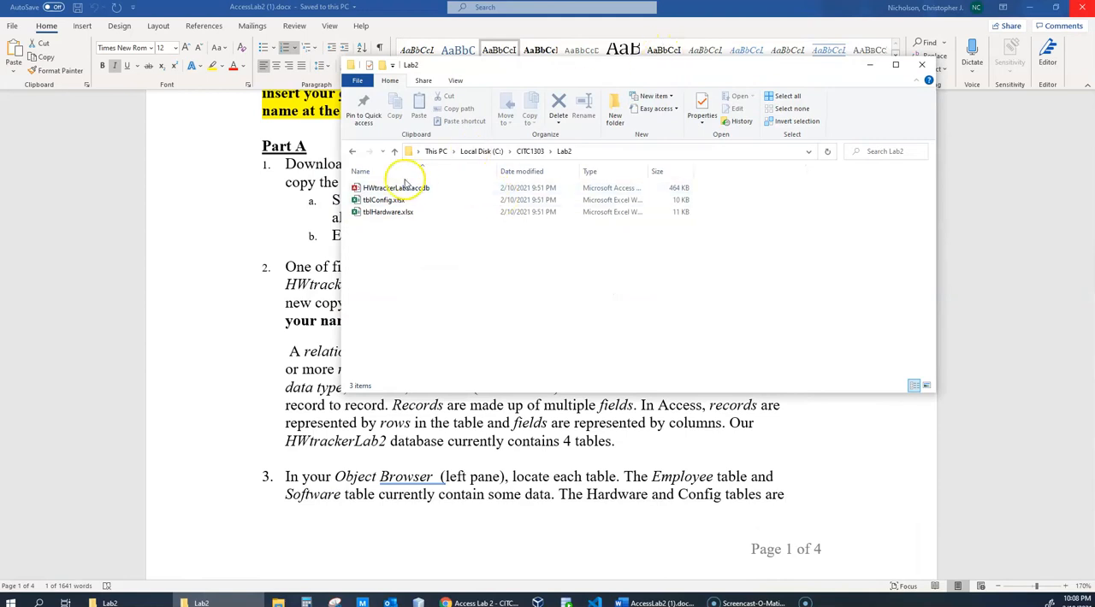
double_click(405, 189)
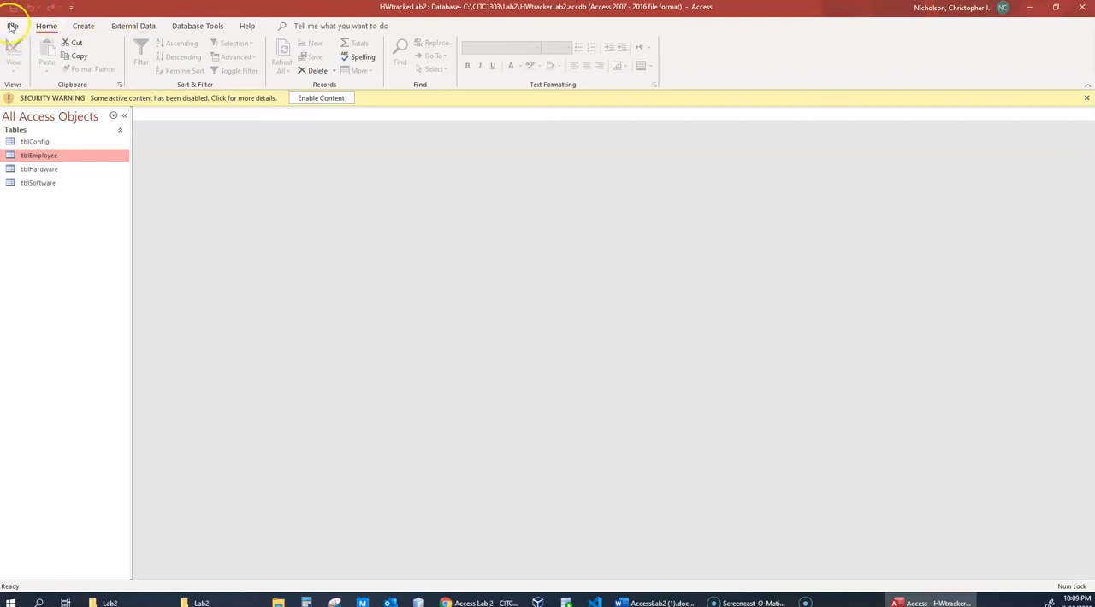
- Shrink the Access window over the lab instructions and start saving a database copy in the default Access Database (*.accdb) format
left_click(12, 27)
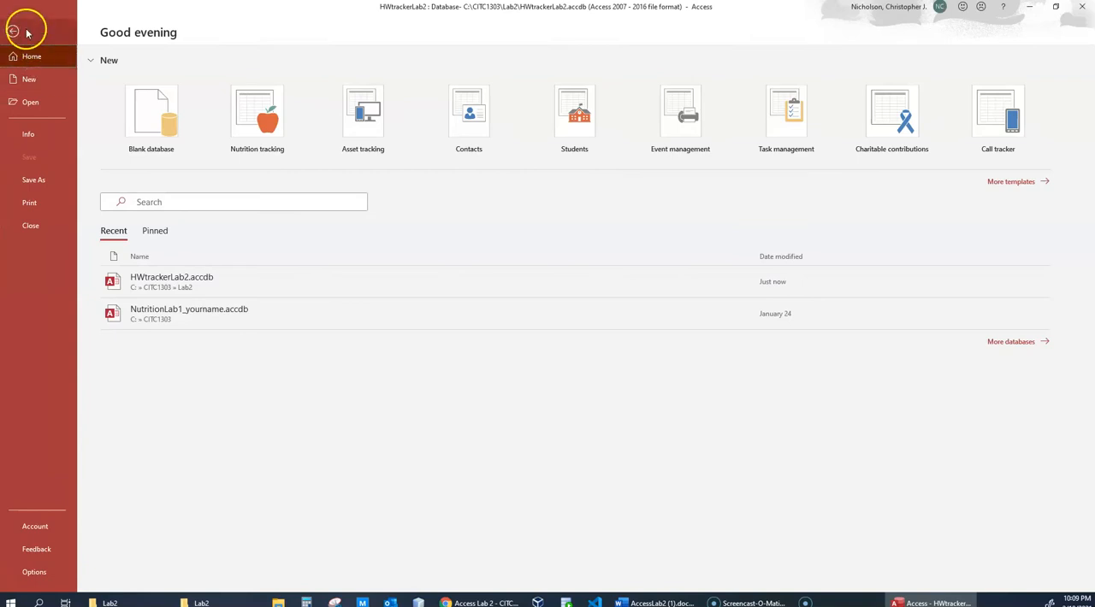
left_click(33, 180)
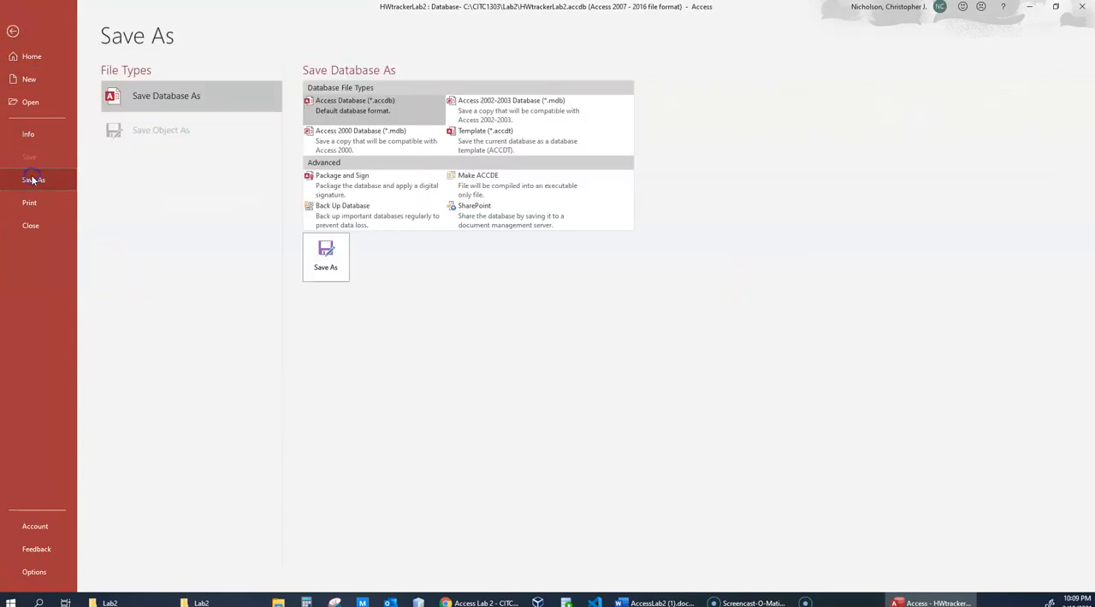
left_click_drag(292, 8, 651, 157)
left_click(869, 64)
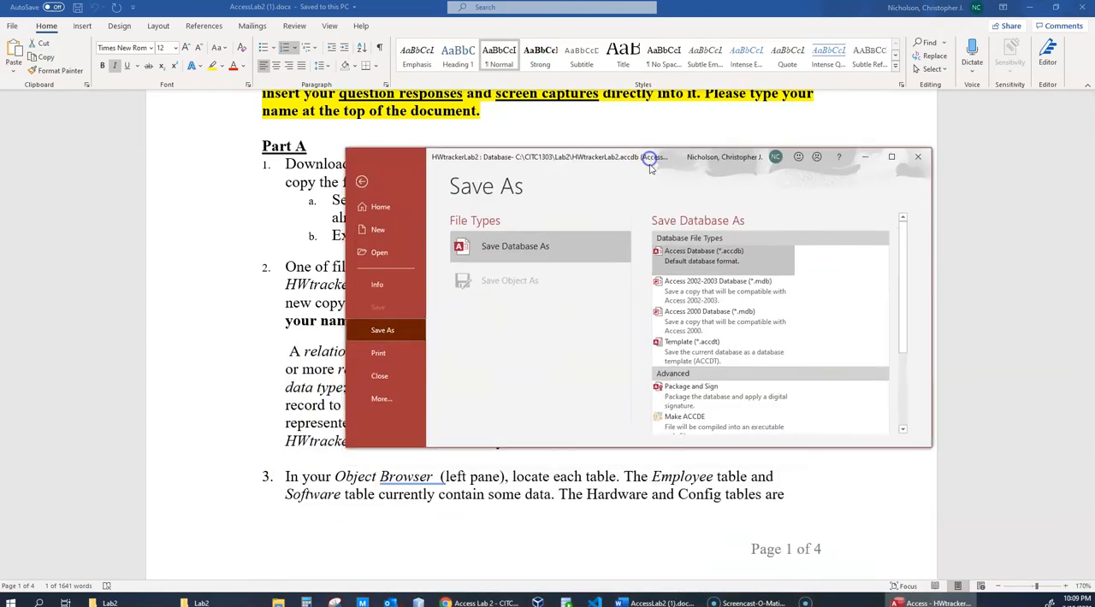
left_click(517, 249)
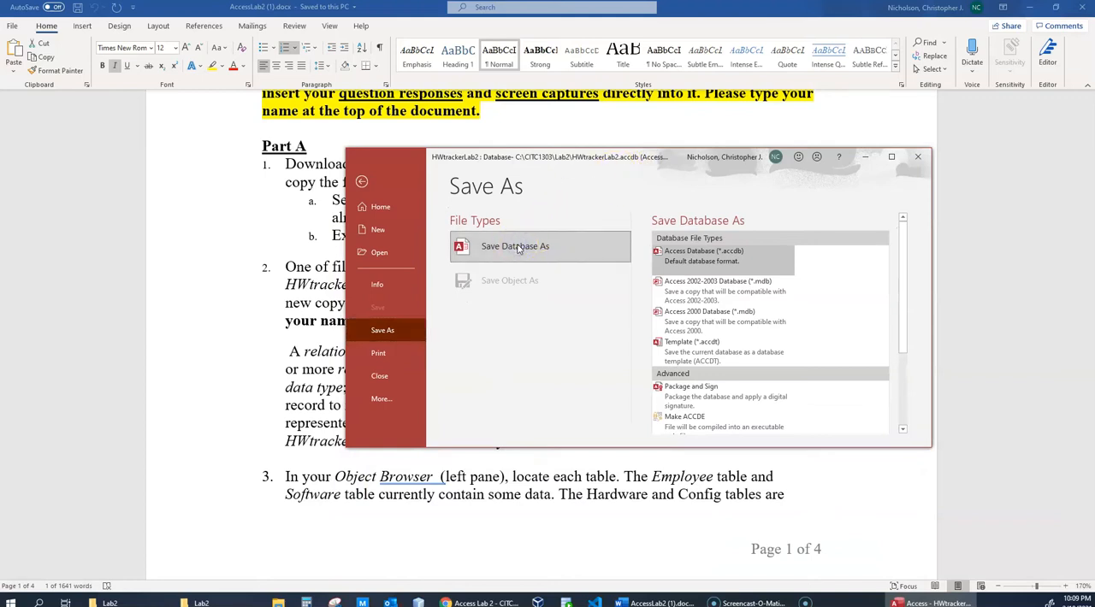
left_click(772, 249)
scroll(779, 254, "down", 3)
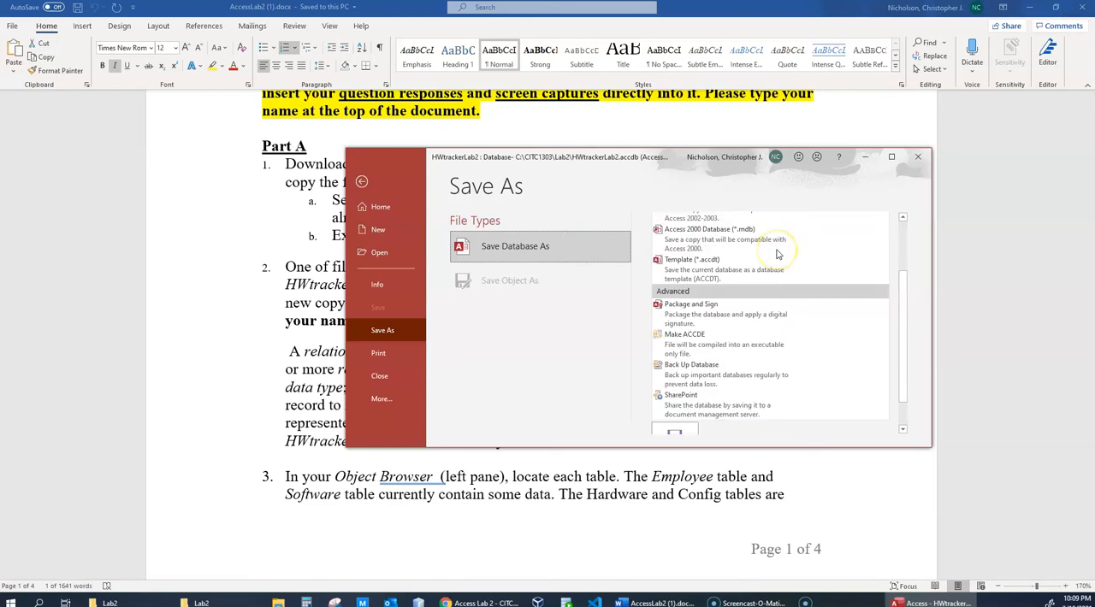
left_click(675, 409)
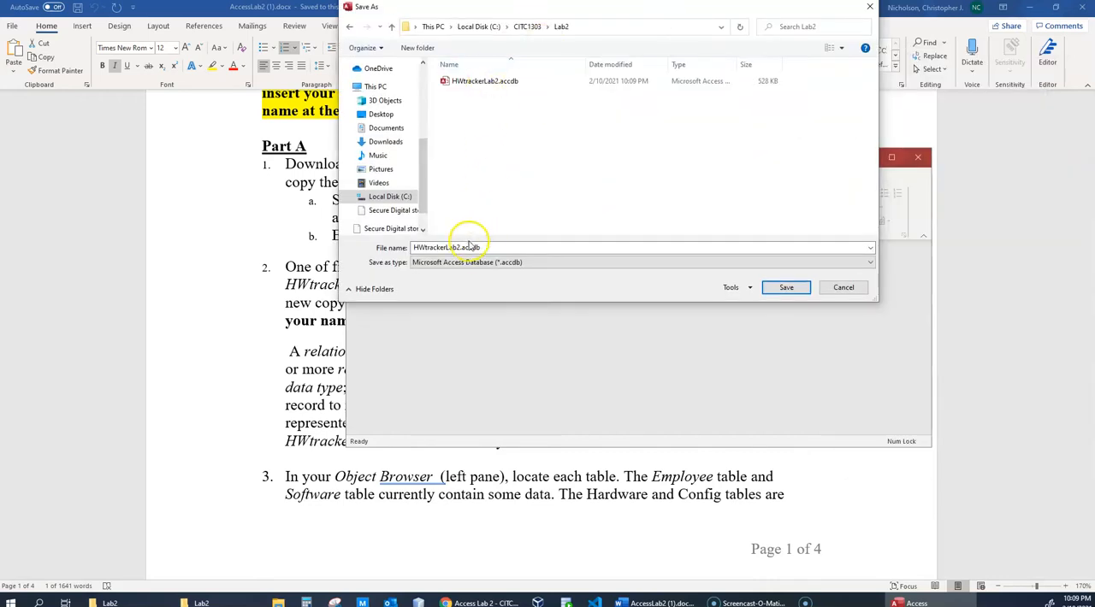
- Append an underscore and the student's own name to the file name HWtrackerLab2 and save the copy in the Lab2 folder
double_click(464, 248)
left_click(458, 247)
left_click_drag(661, 11, 853, 311)
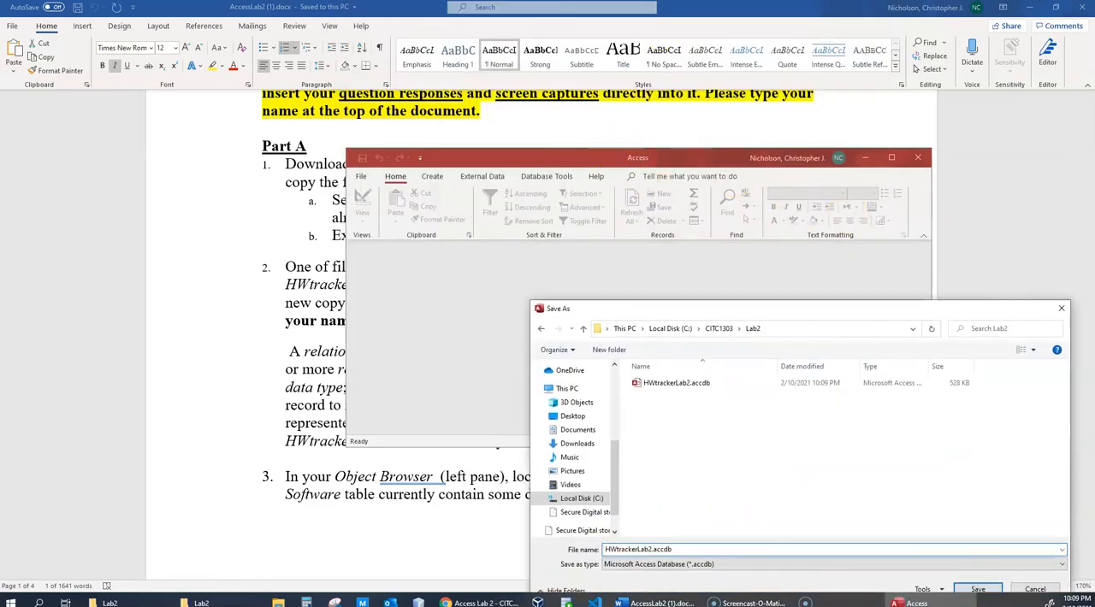
left_click_drag(753, 314, 729, 225)
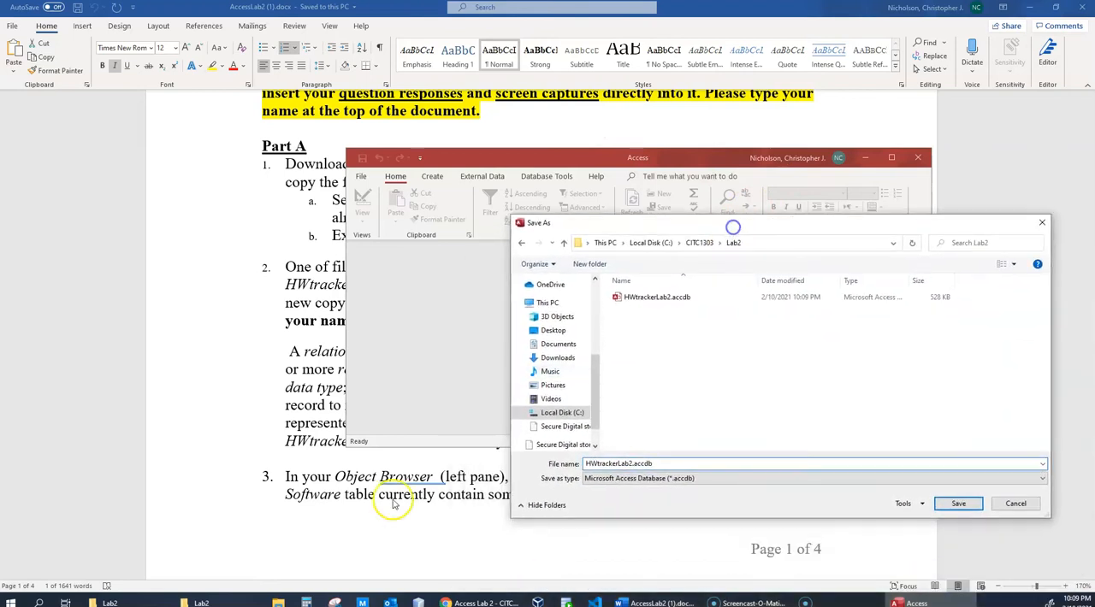
left_click(334, 447)
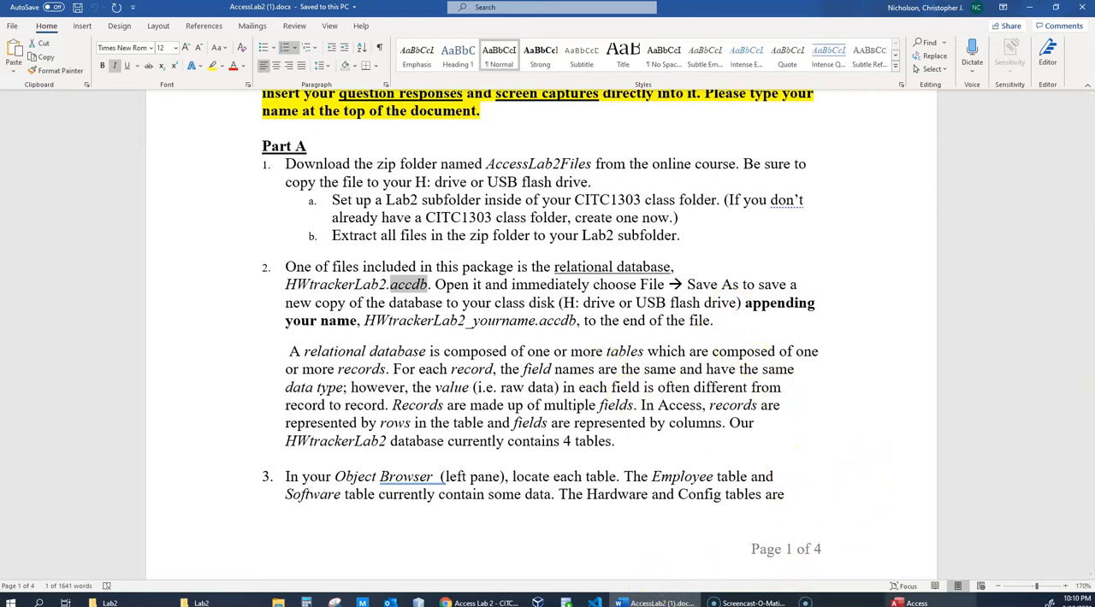
left_click(930, 601)
left_click(621, 463)
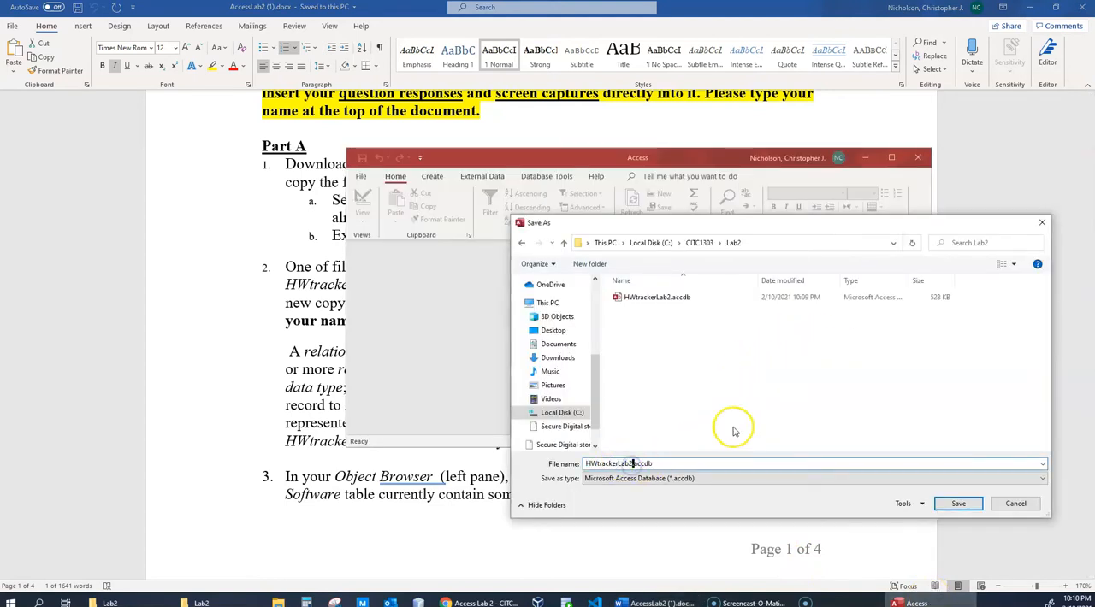
type("_")
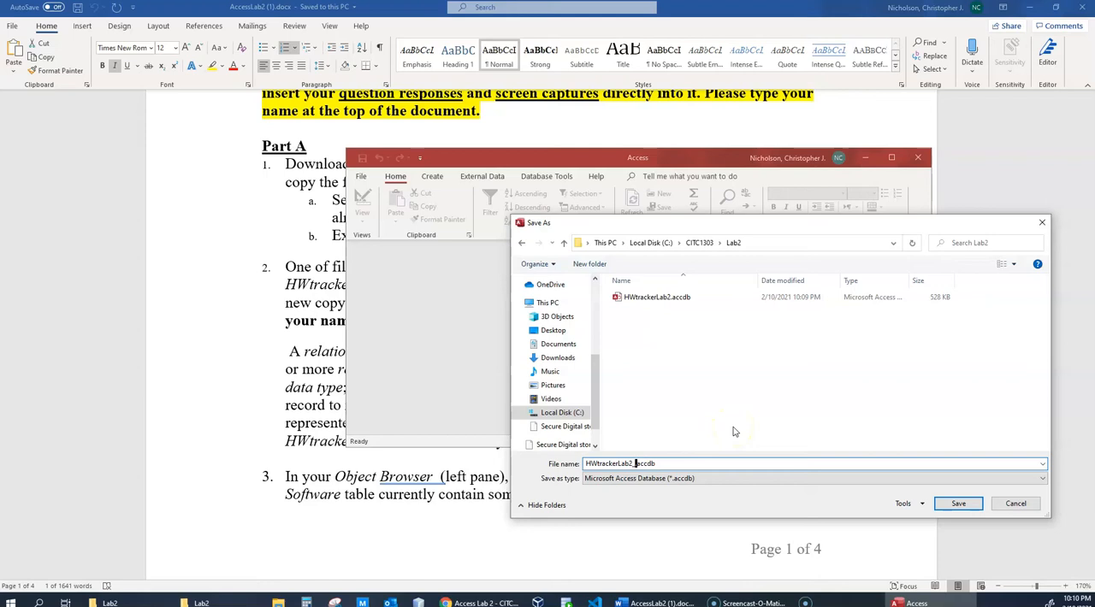
type("cnicholson")
left_click(958, 503)
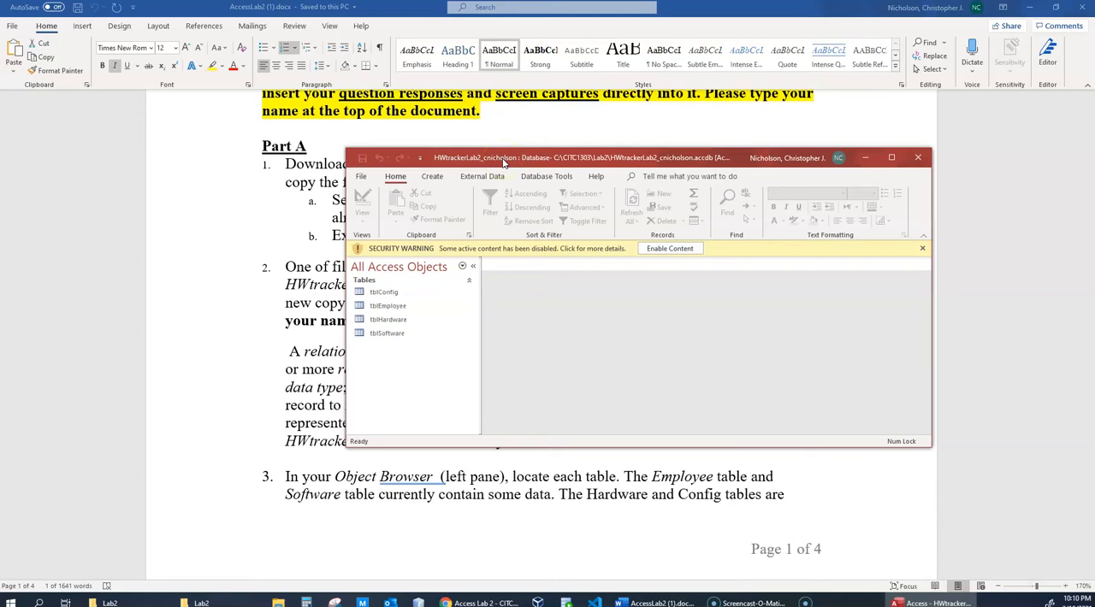
- Read the lab instructions on to item 7 and enable the disabled active content in the renamed database copy
left_click_drag(503, 163, 782, 605)
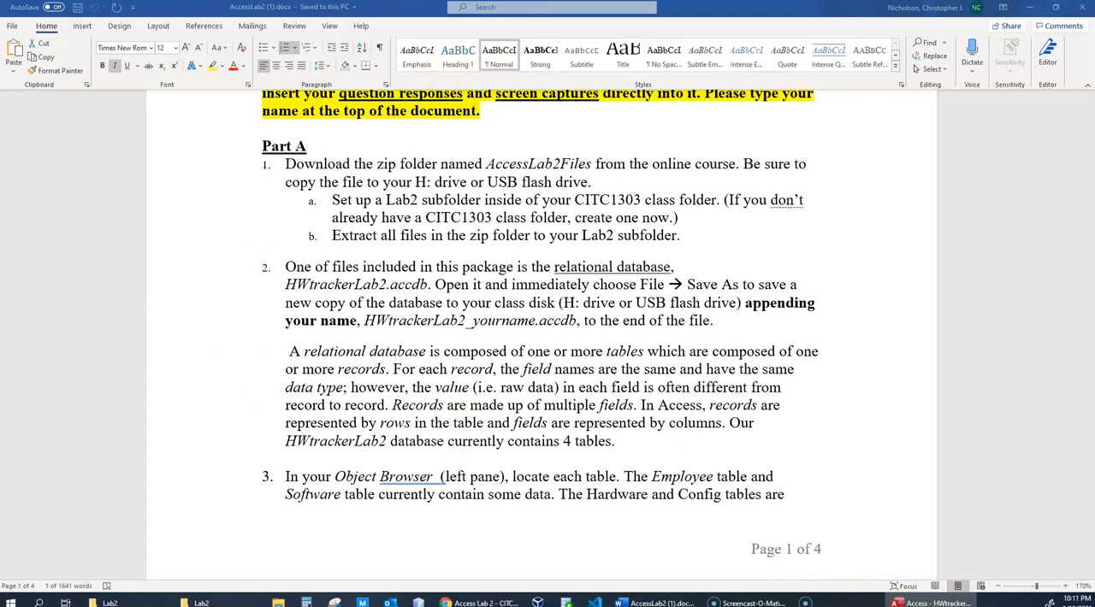
left_click_drag(1094, 118, 1094, 122)
scroll(709, 196, "down", 4)
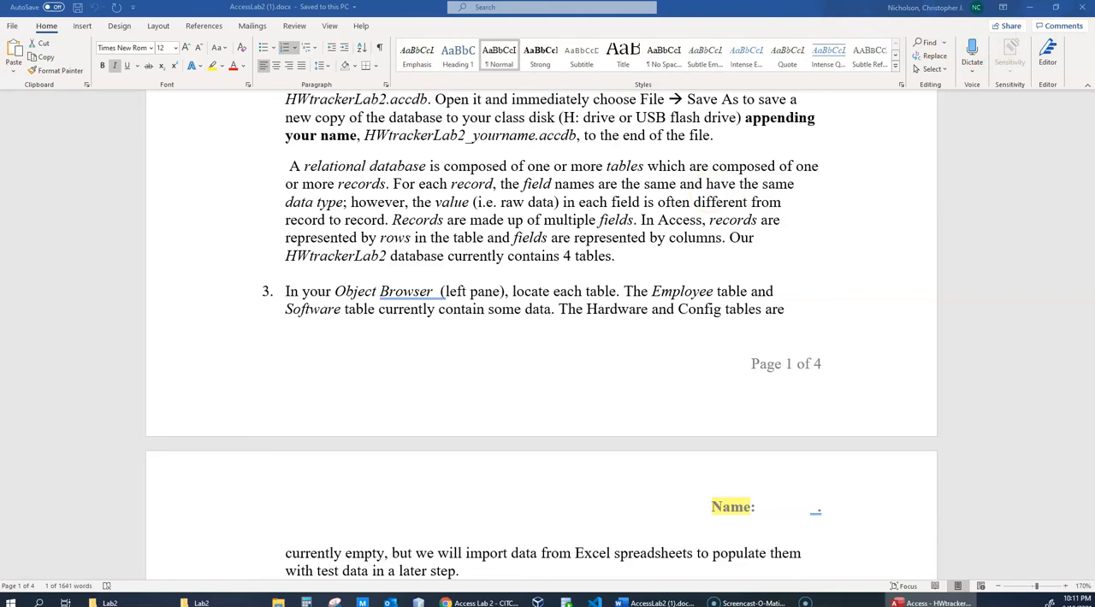
scroll(494, 259, "down", 5)
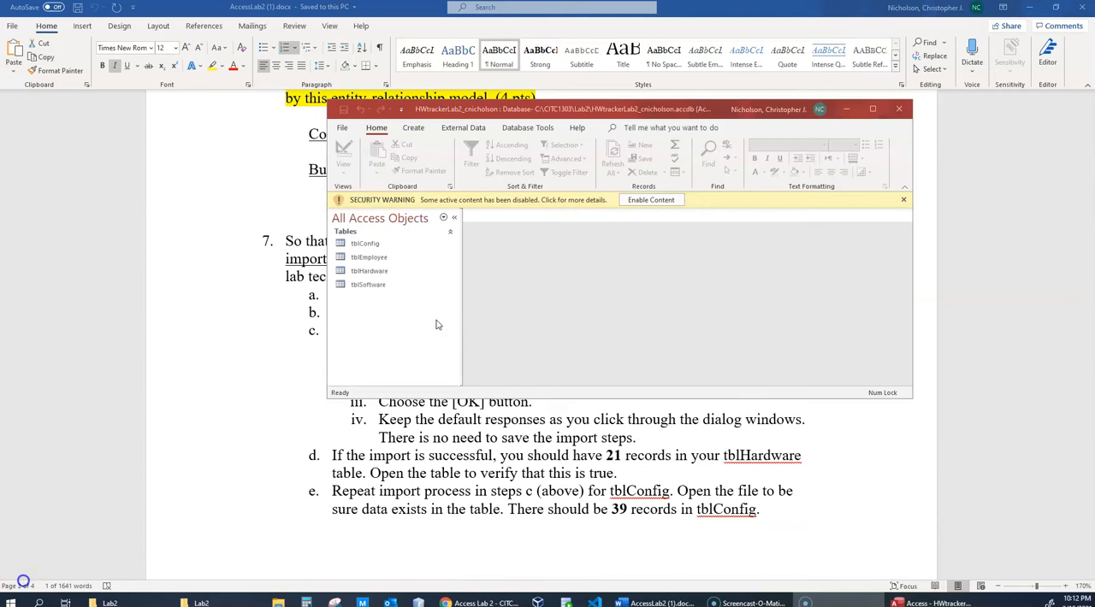
left_click(661, 201)
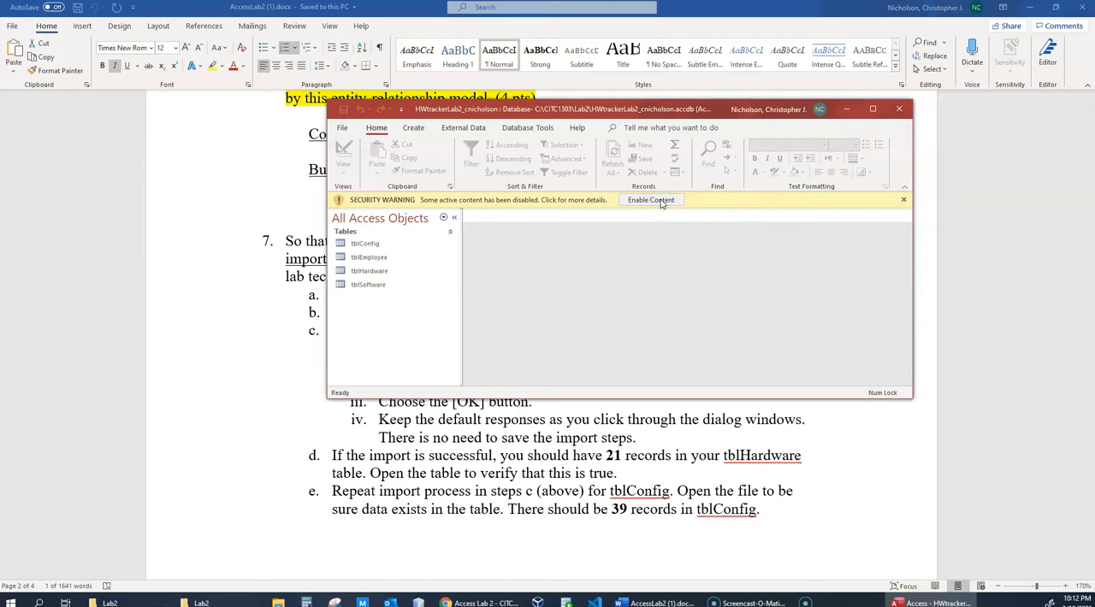
left_click(651, 201)
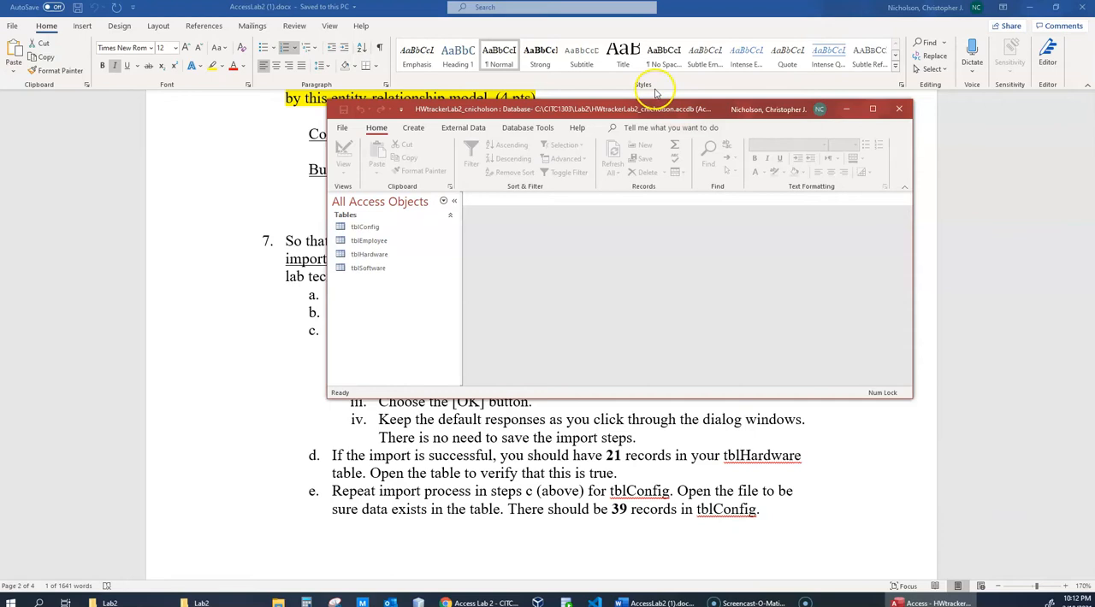
- Maximize the database window and open the tblConfig table in Datasheet View to check it for records
left_click_drag(591, 110, 692, 142)
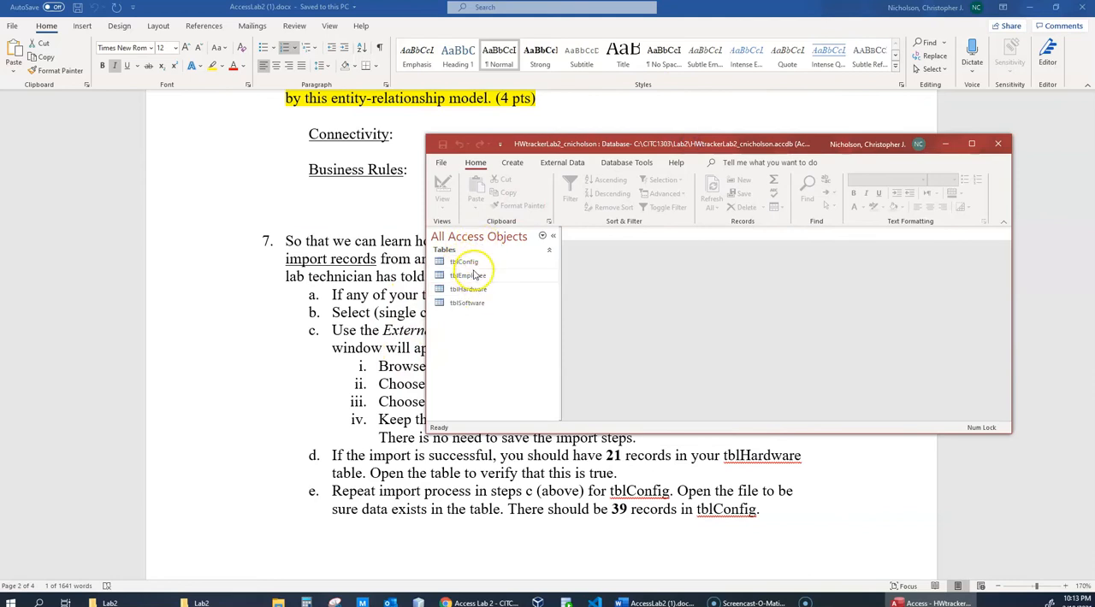
double_click(659, 143)
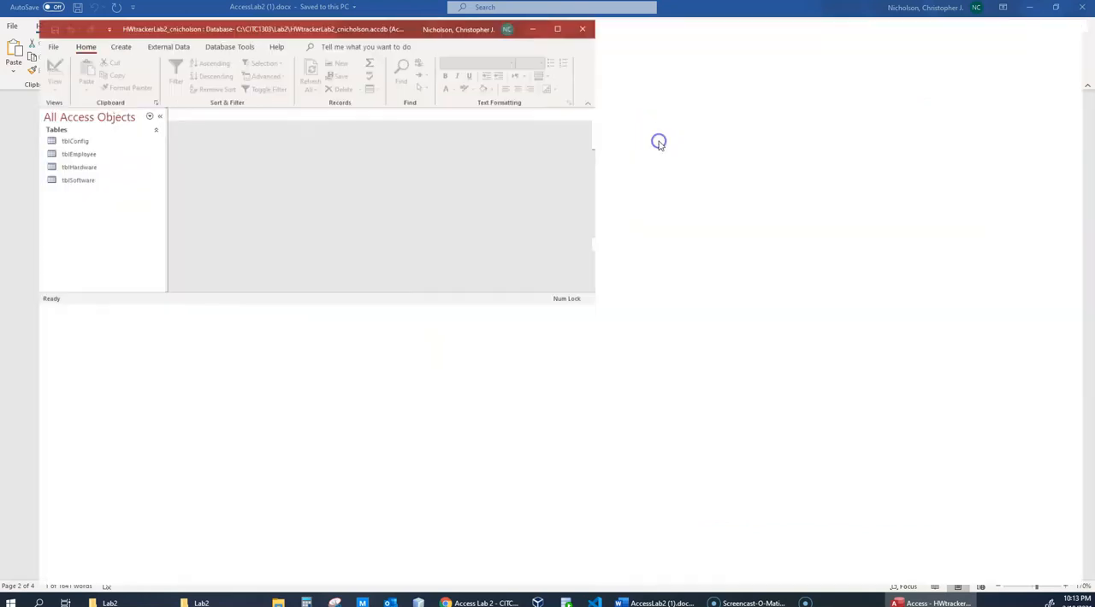
double_click(43, 125)
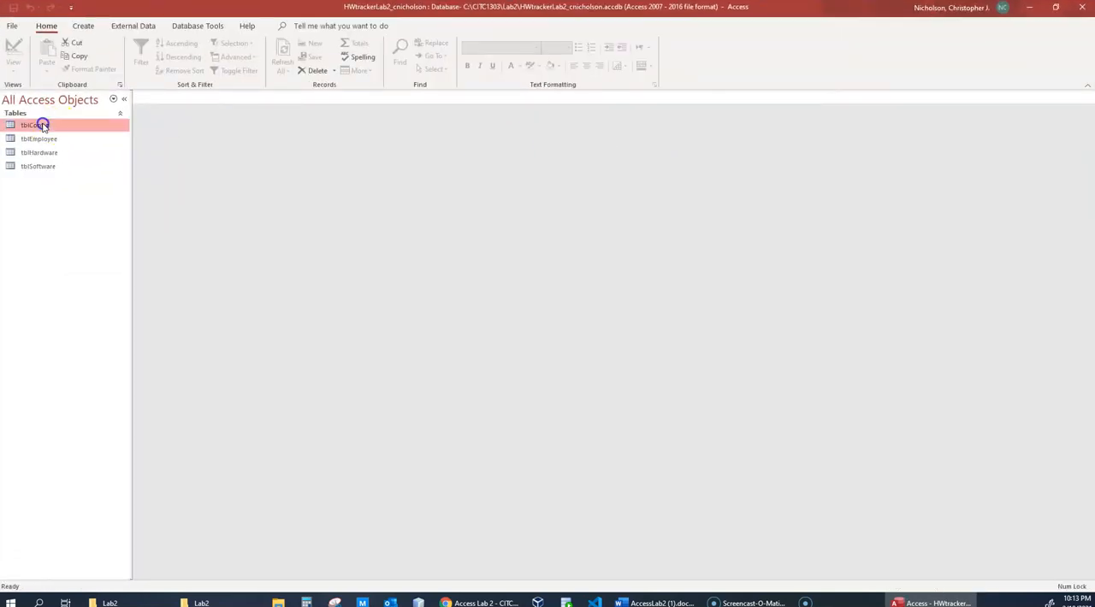
left_click(257, 121)
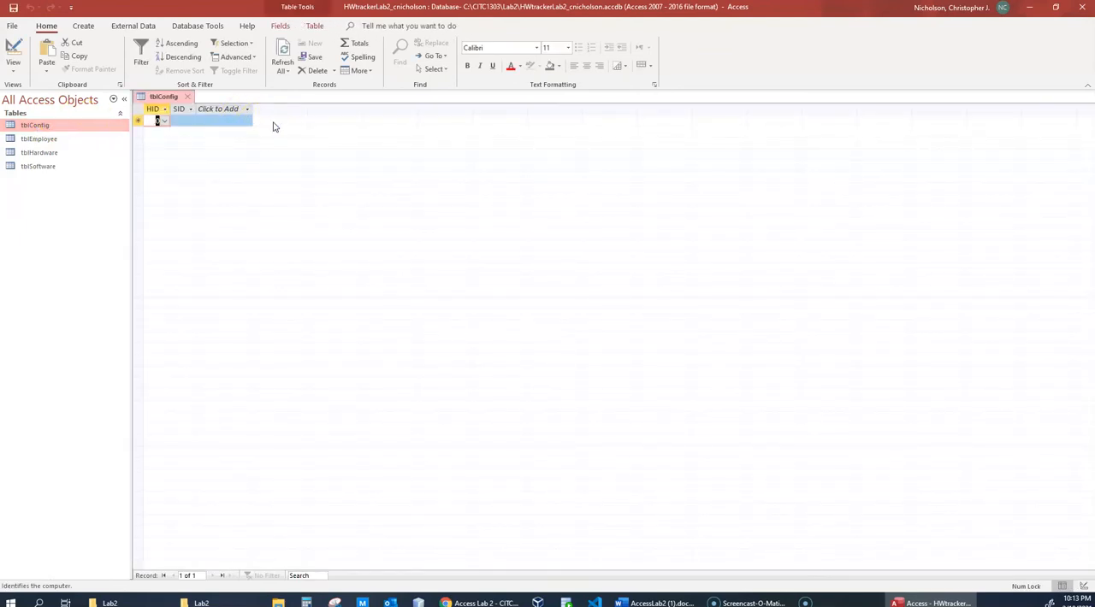
left_click(255, 107)
left_click(47, 127)
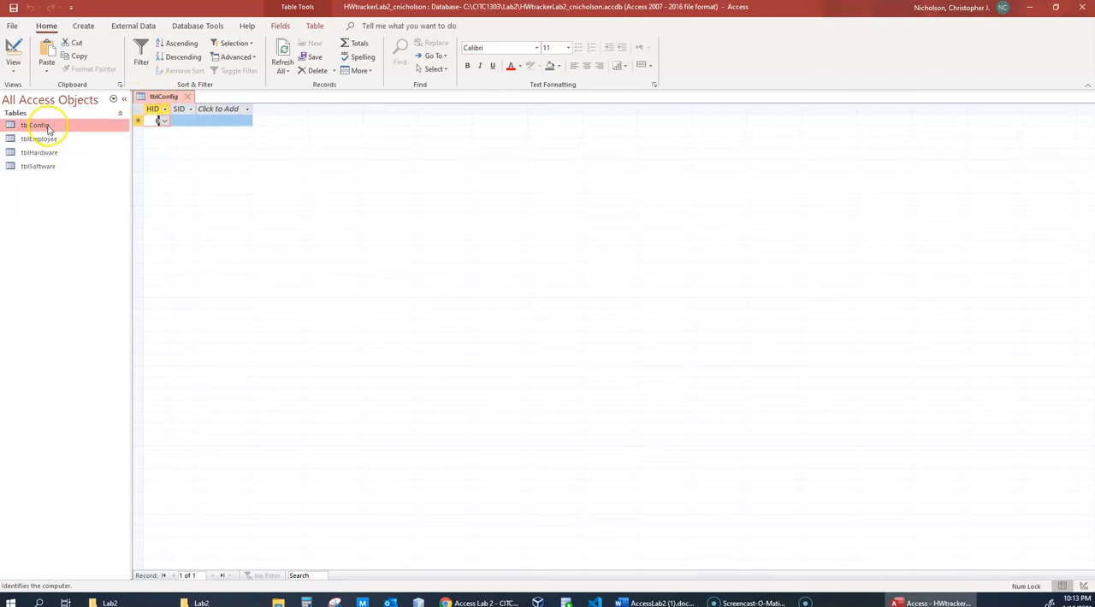
left_click(190, 127)
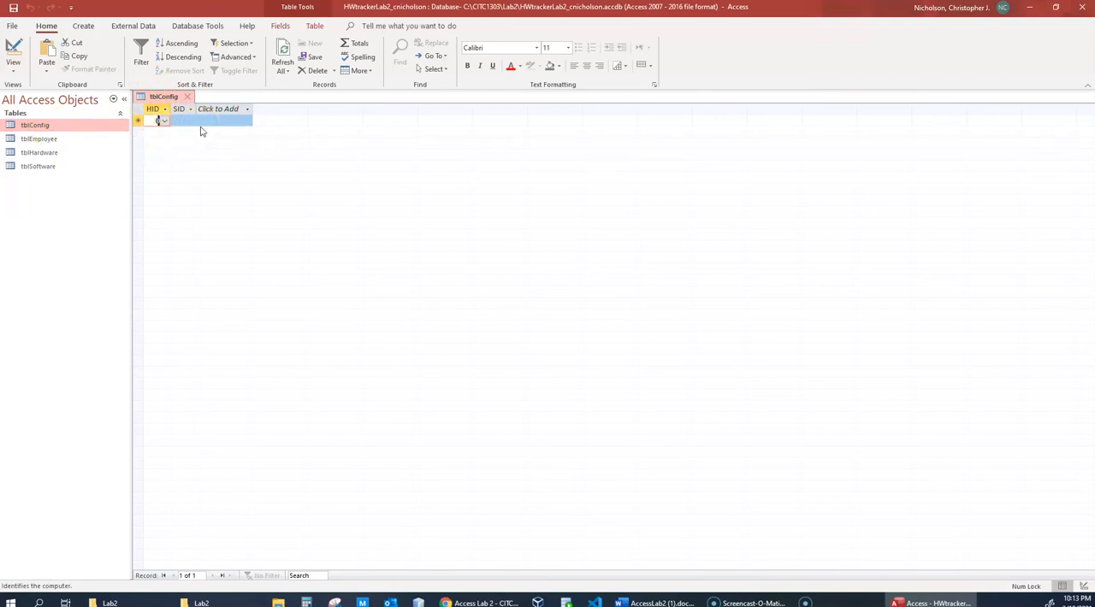
- Open the tblEmployee, tblHardware and tblSoftware tables in Datasheet View to check which ones contain records
left_click(50, 143)
double_click(38, 138)
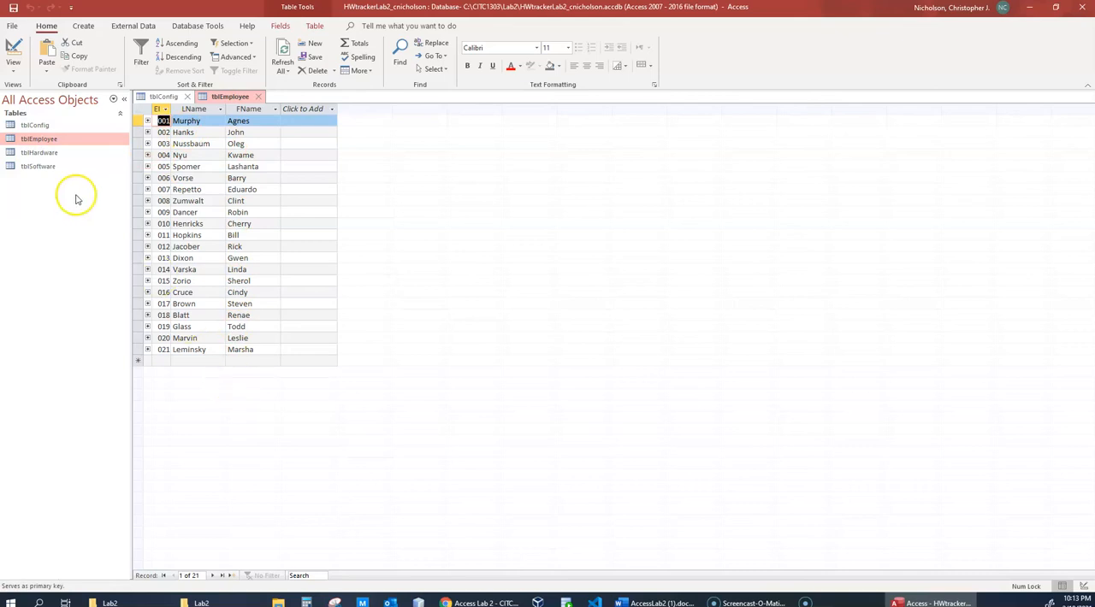
double_click(51, 152)
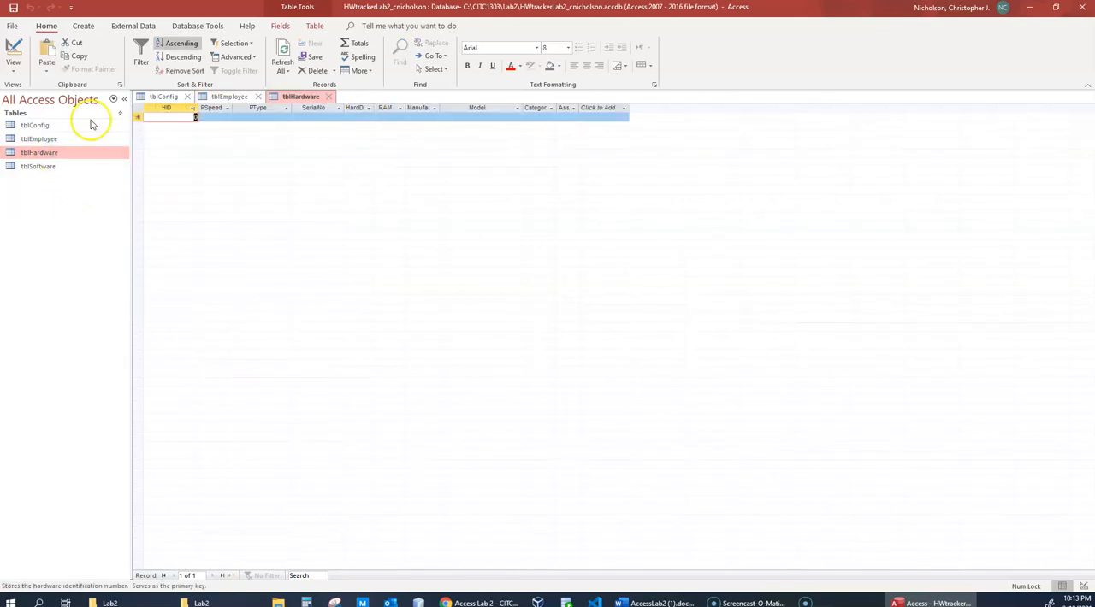
double_click(38, 166)
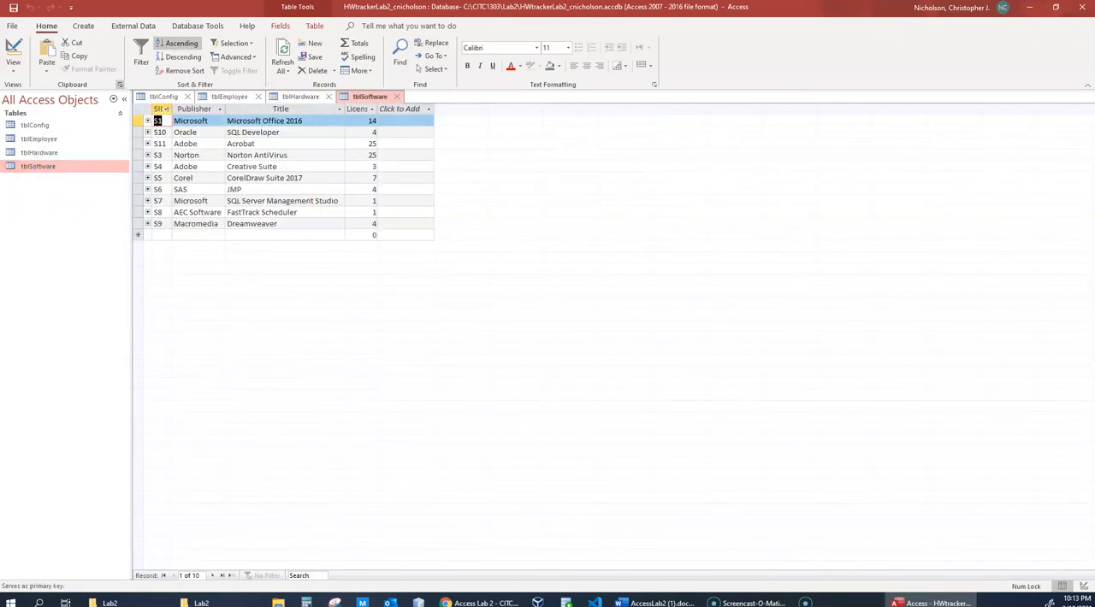
- Return to the tblEmployee datasheet, select its EID column, and show the table in Design View
double_click(36, 140)
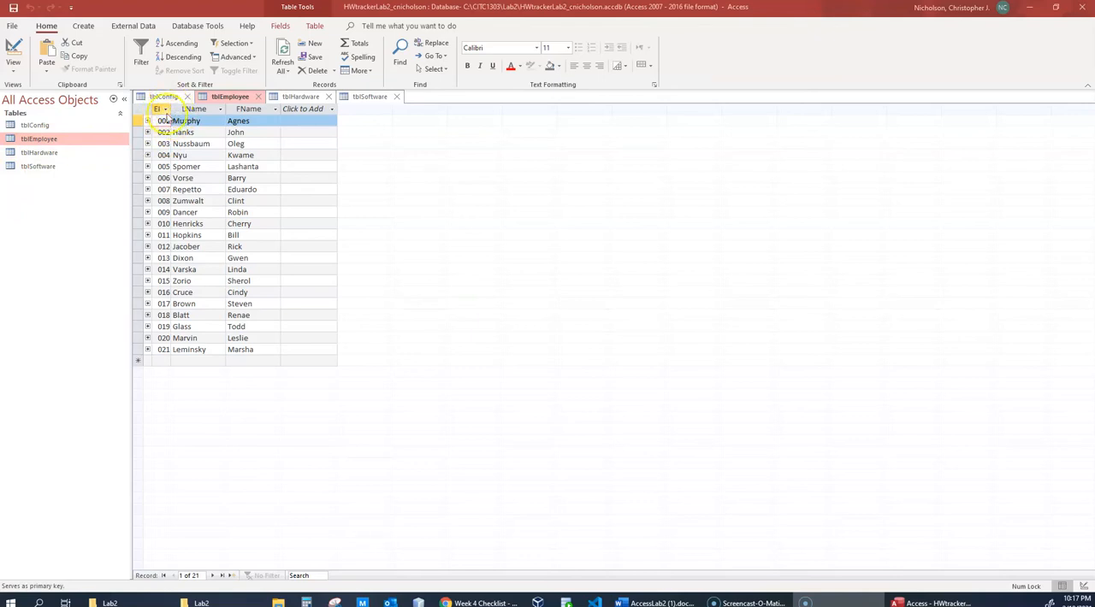
left_click(158, 109)
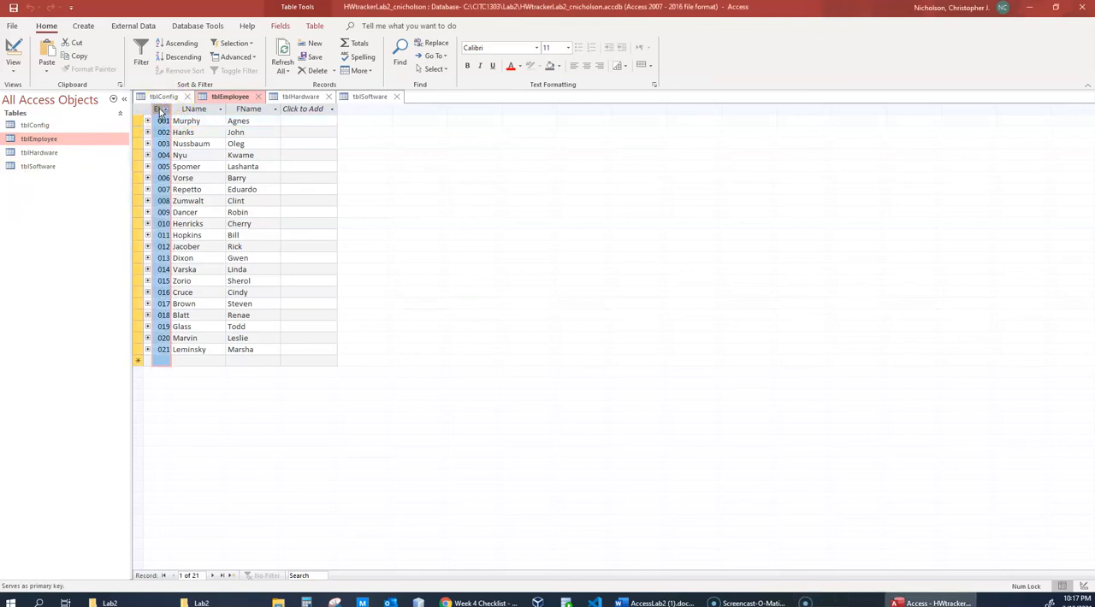
right_click(44, 142)
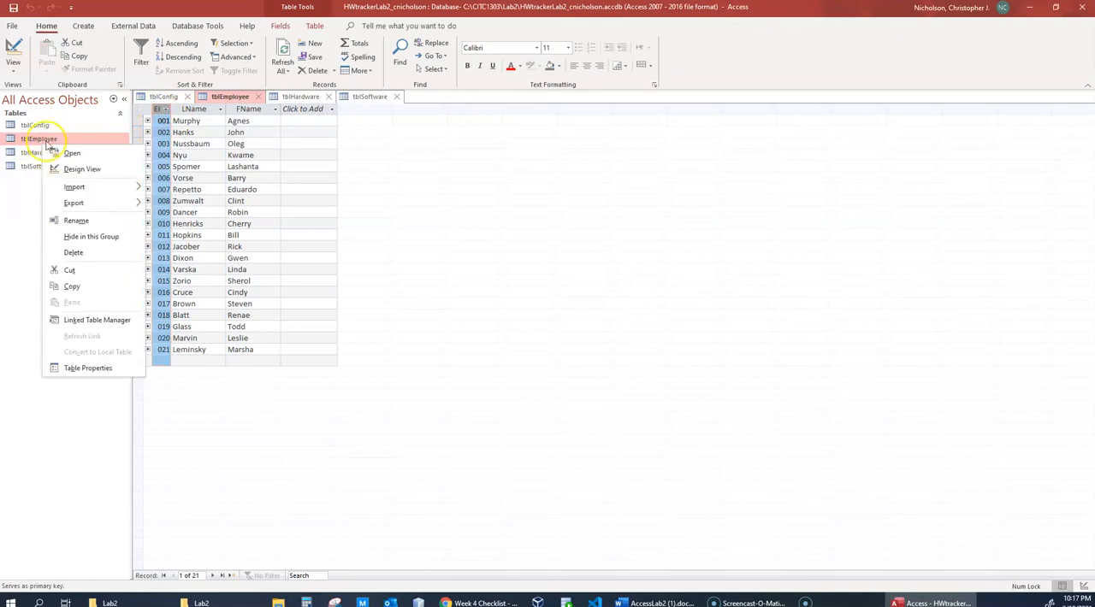
left_click(82, 170)
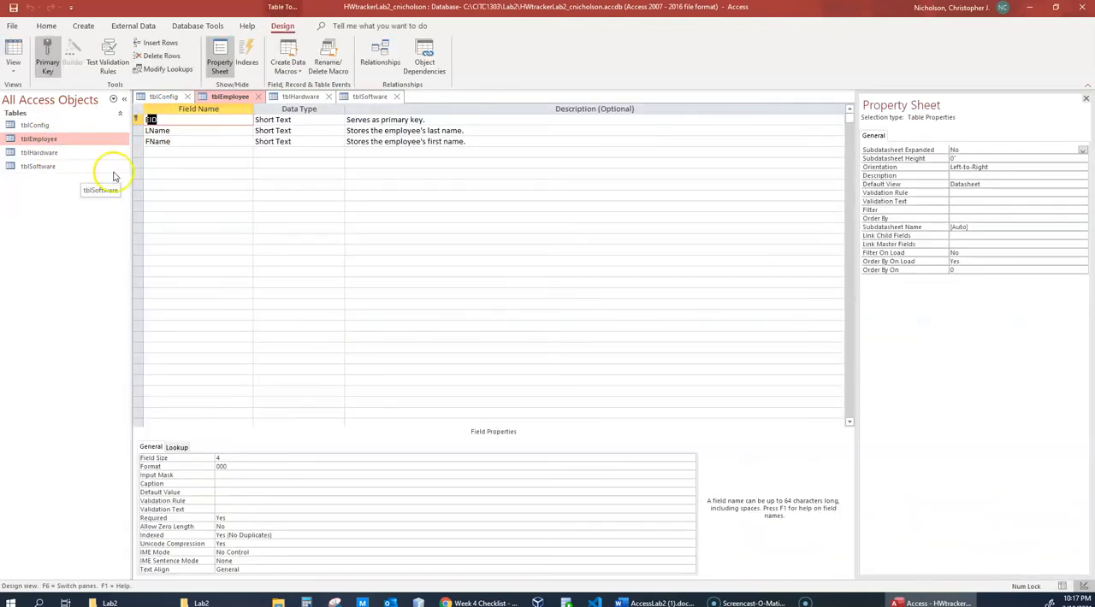
left_click(168, 186)
left_click(165, 120)
right_click(62, 142)
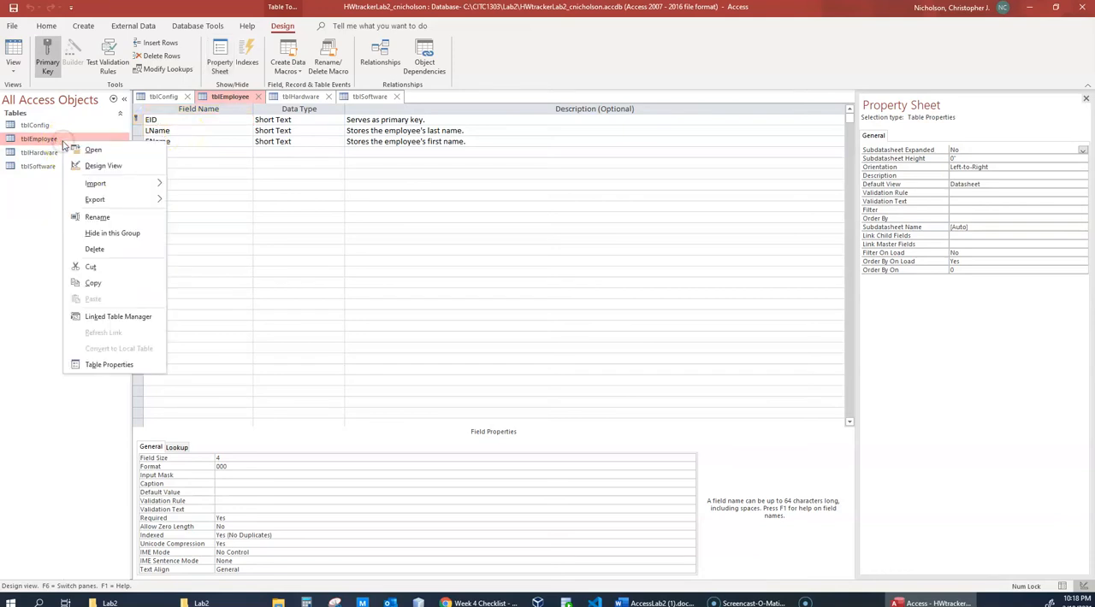
left_click(103, 165)
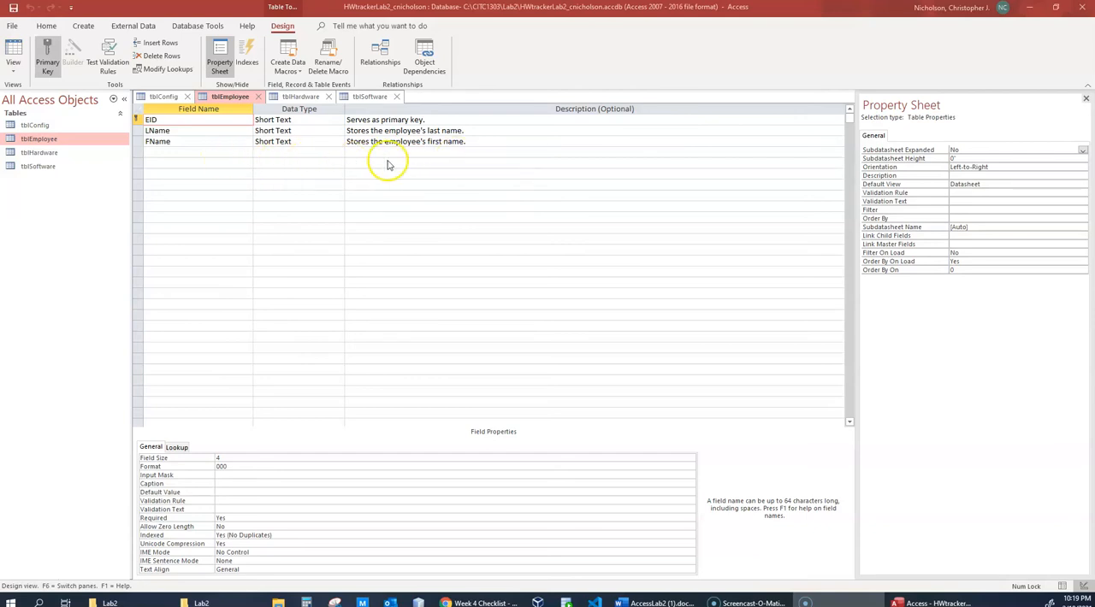
- Revisit the tblConfig and tblEmployee datasheets and switch tblEmployee back to Design View
left_click(164, 95)
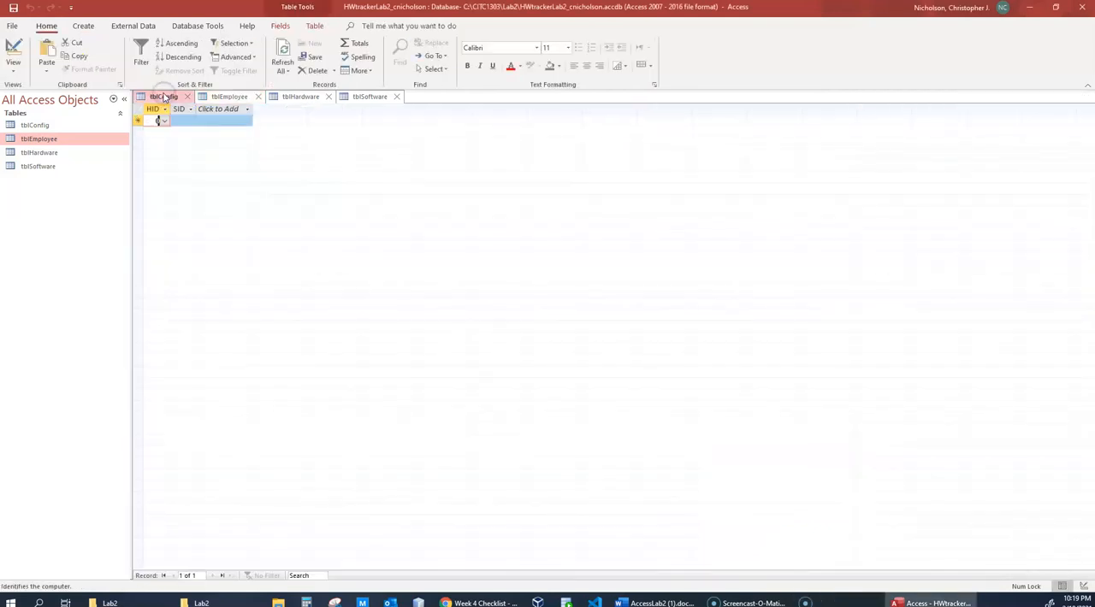
double_click(40, 139)
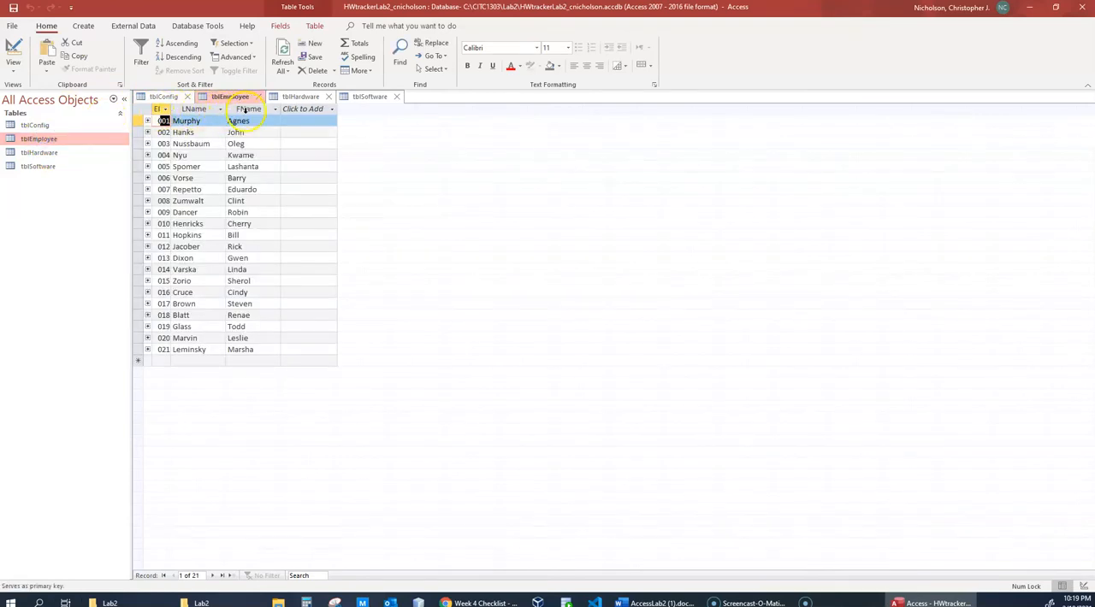
left_click(36, 140)
right_click(34, 142)
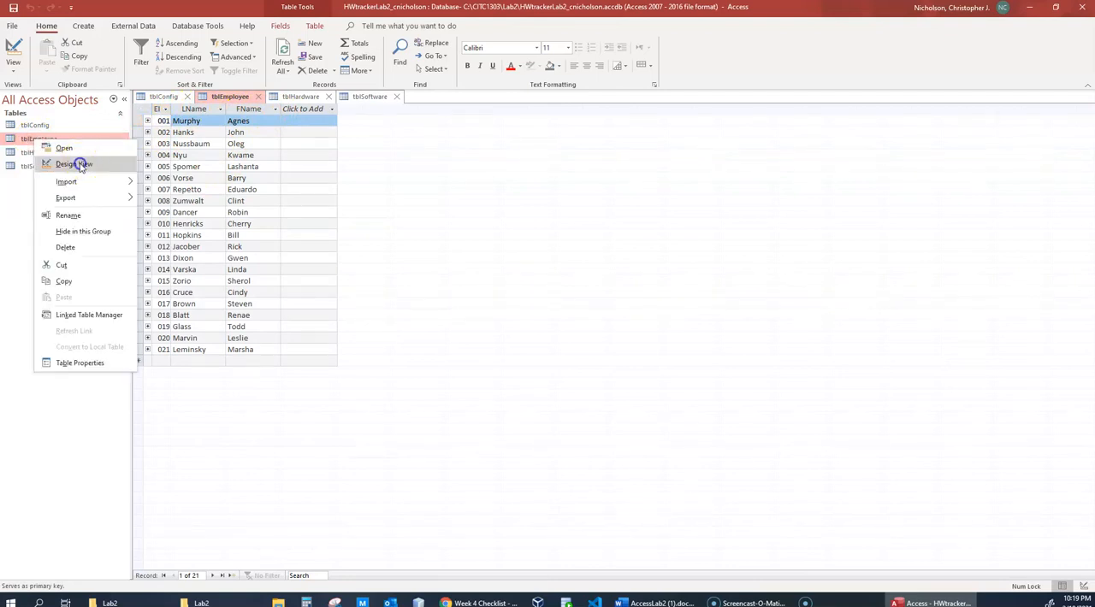
left_click(77, 165)
- Examine the data types and descriptions of the EID, LName and FName fields in tblEmployee
left_click(283, 120)
left_click(283, 131)
left_click(284, 142)
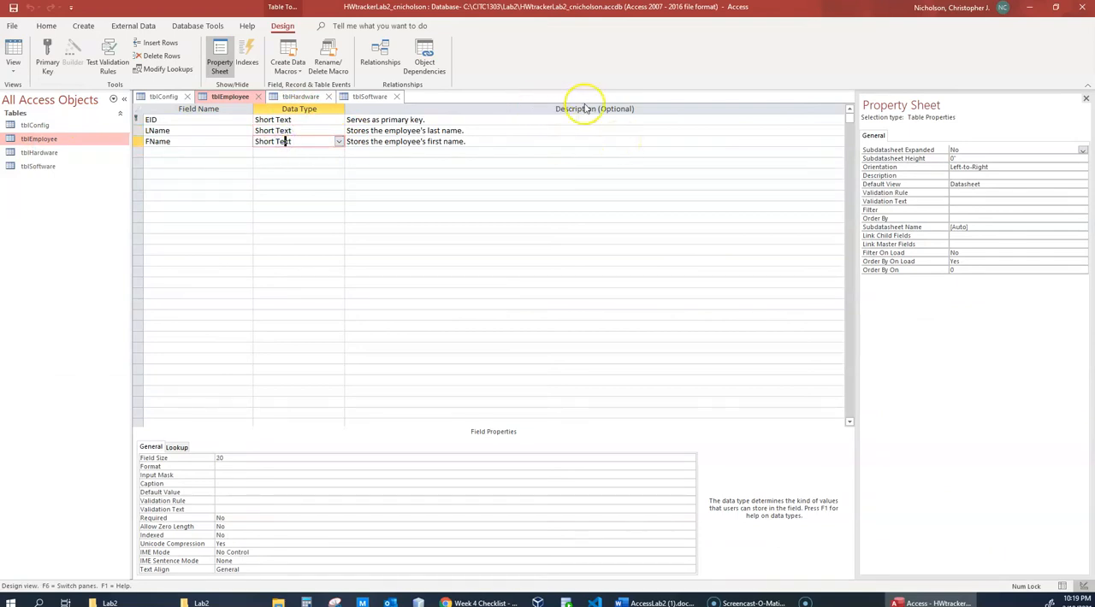
left_click(412, 120)
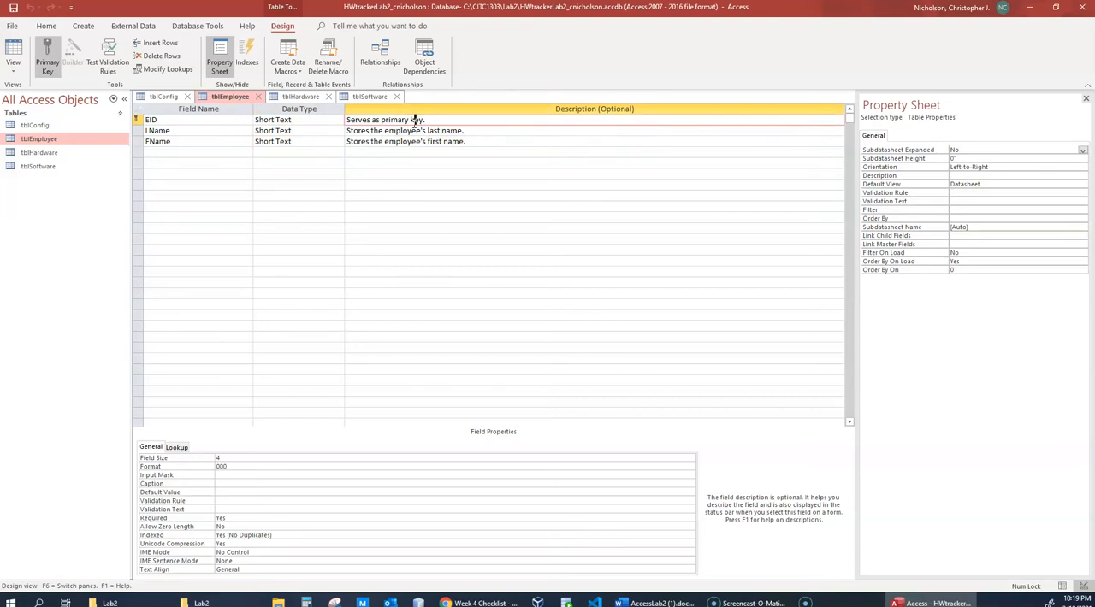
left_click(482, 130)
left_click(385, 130)
left_click(421, 121)
- Examine the EID row's primary key marker, field name and data type in the tblEmployee design
left_click(137, 120)
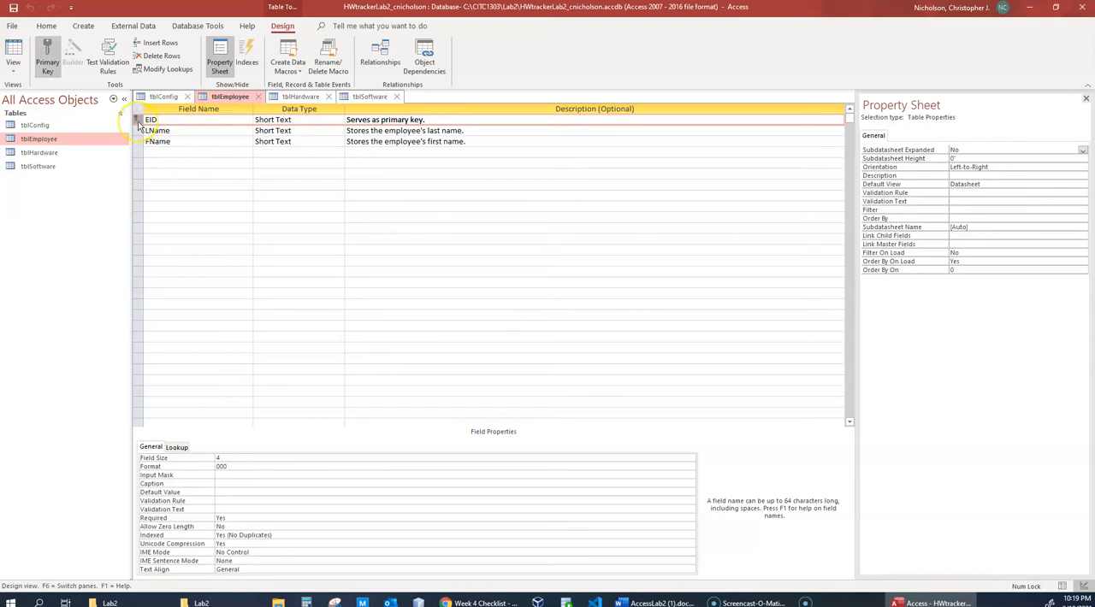
left_click(179, 119)
left_click(318, 120)
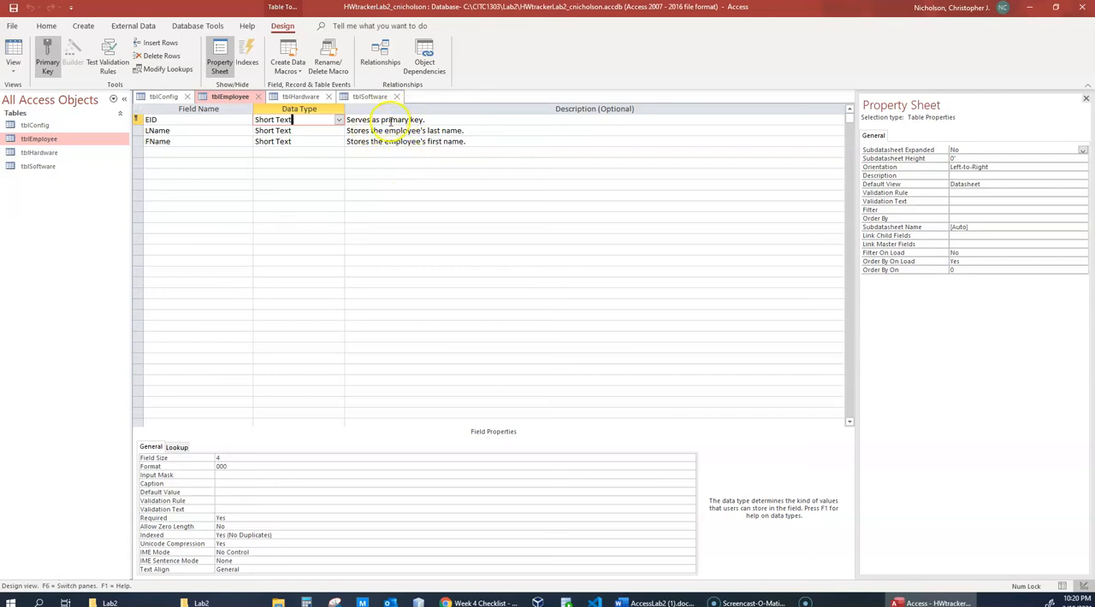
left_click(167, 120)
left_click(154, 119)
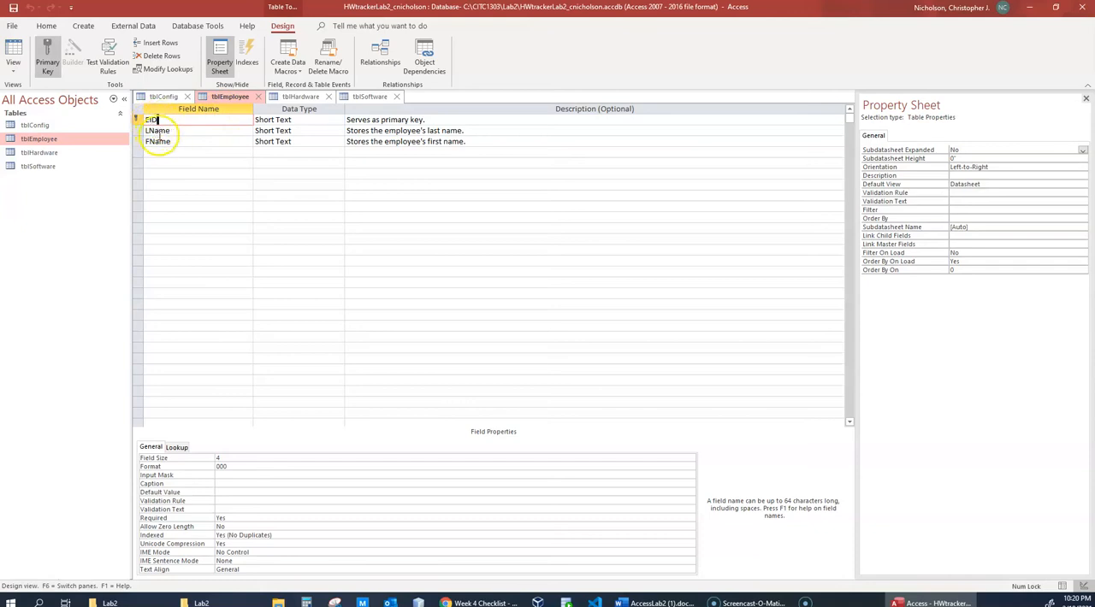
left_click(310, 119)
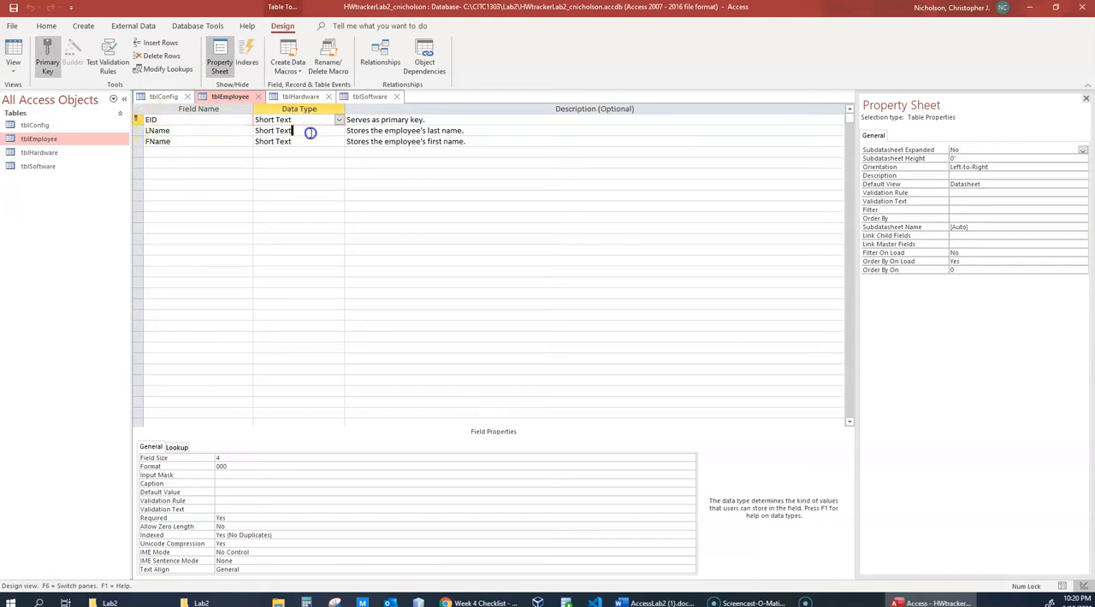
- Inspect the Primary Key option for the EID and LName rows without changing either field
left_click(138, 120)
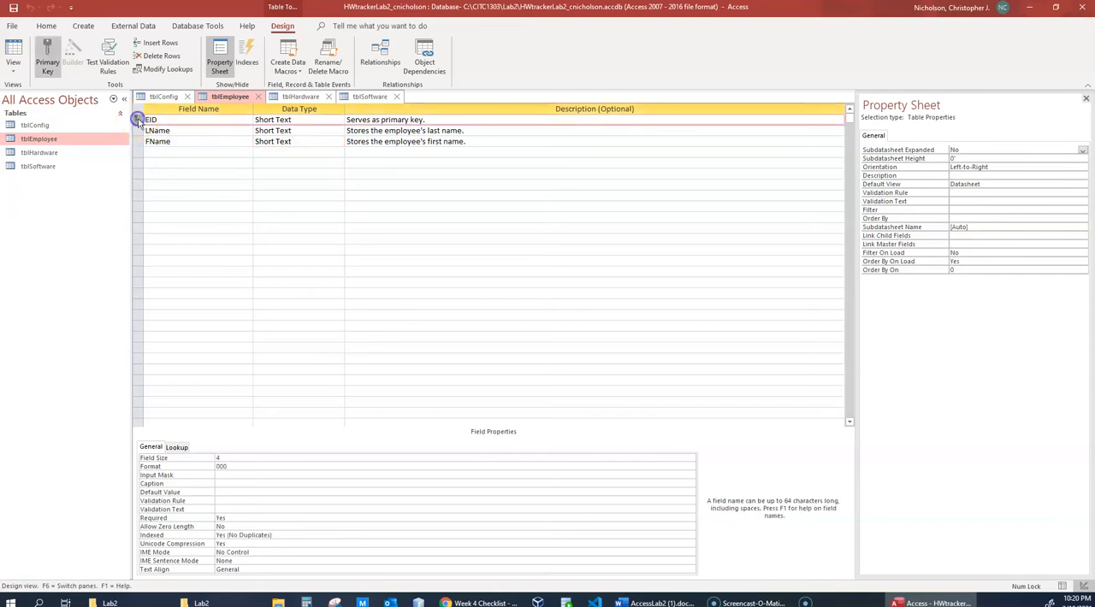
right_click(139, 122)
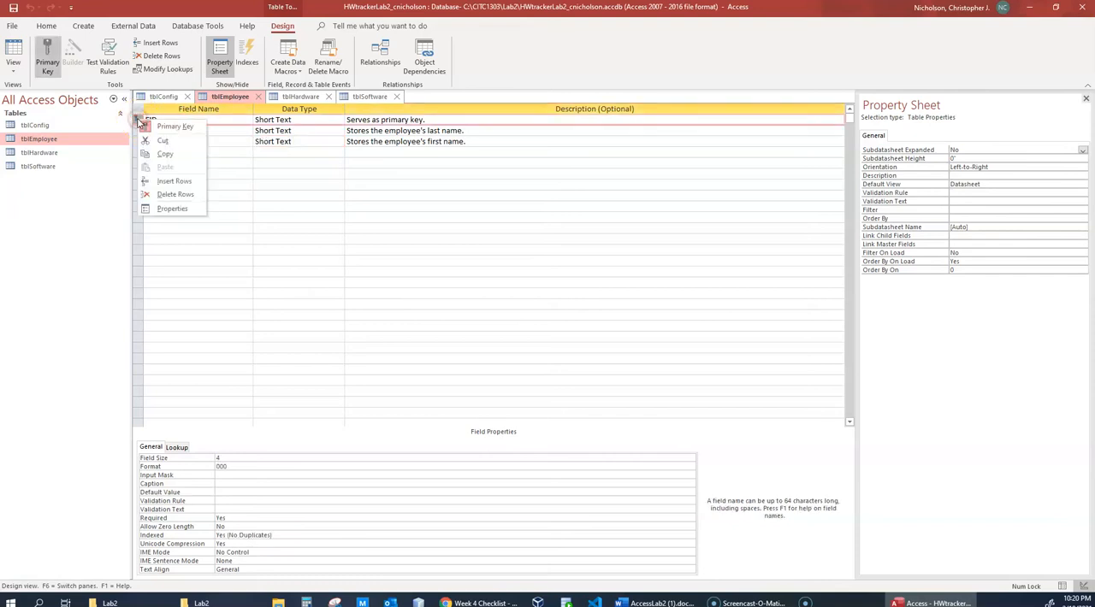
left_click(287, 195)
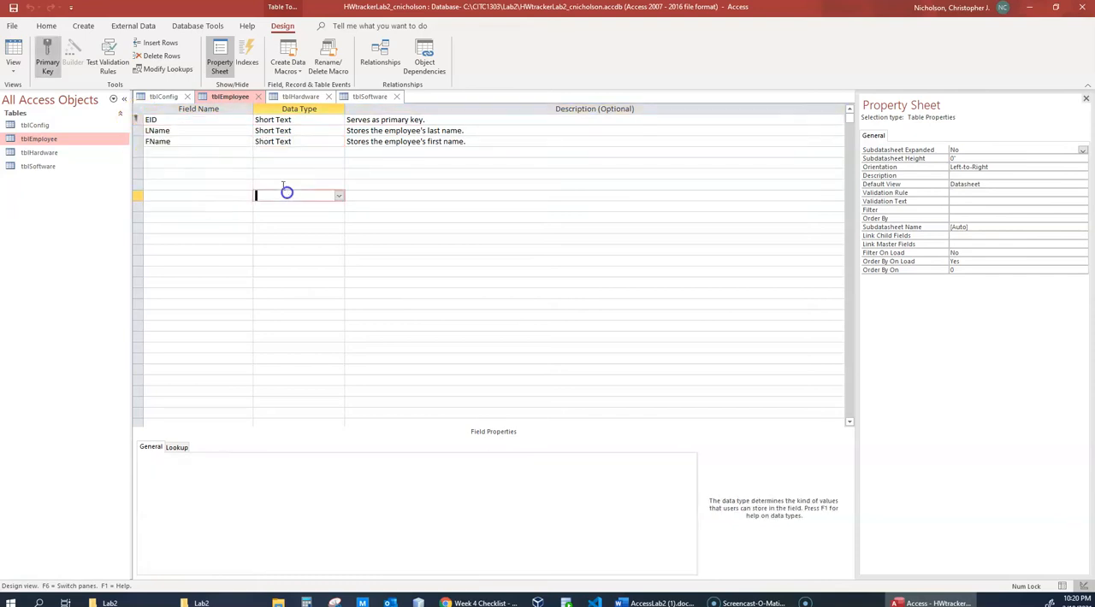
right_click(139, 134)
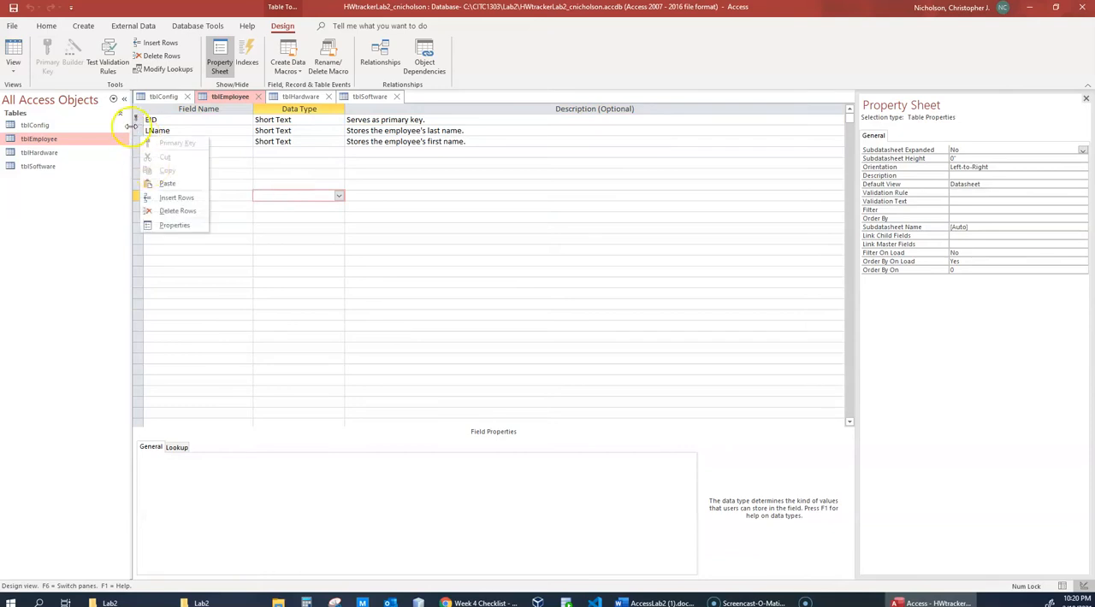
left_click(138, 134)
right_click(139, 135)
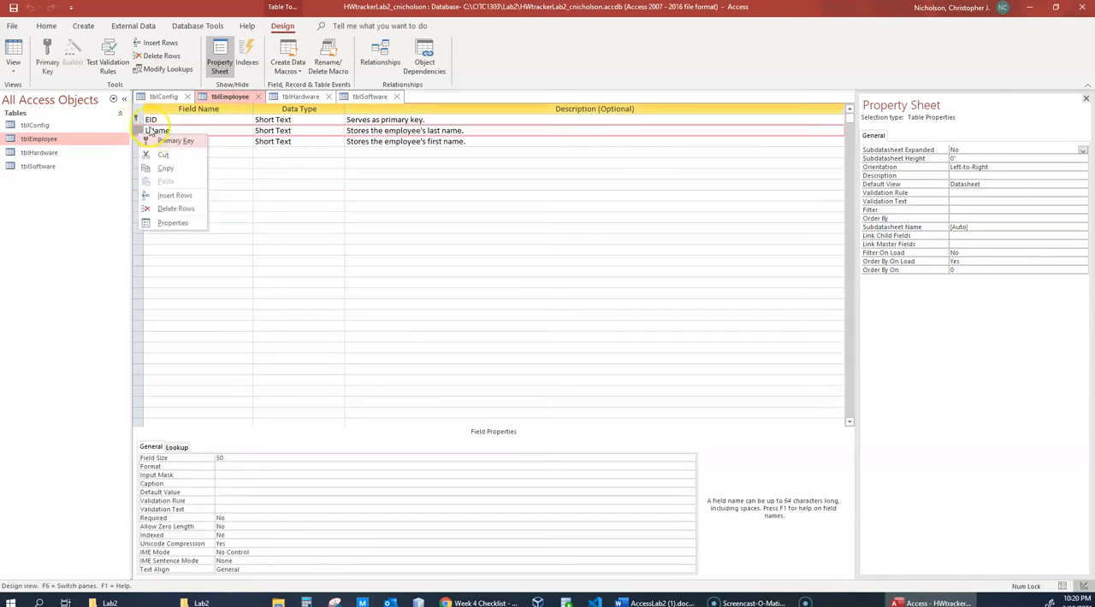
left_click(234, 164)
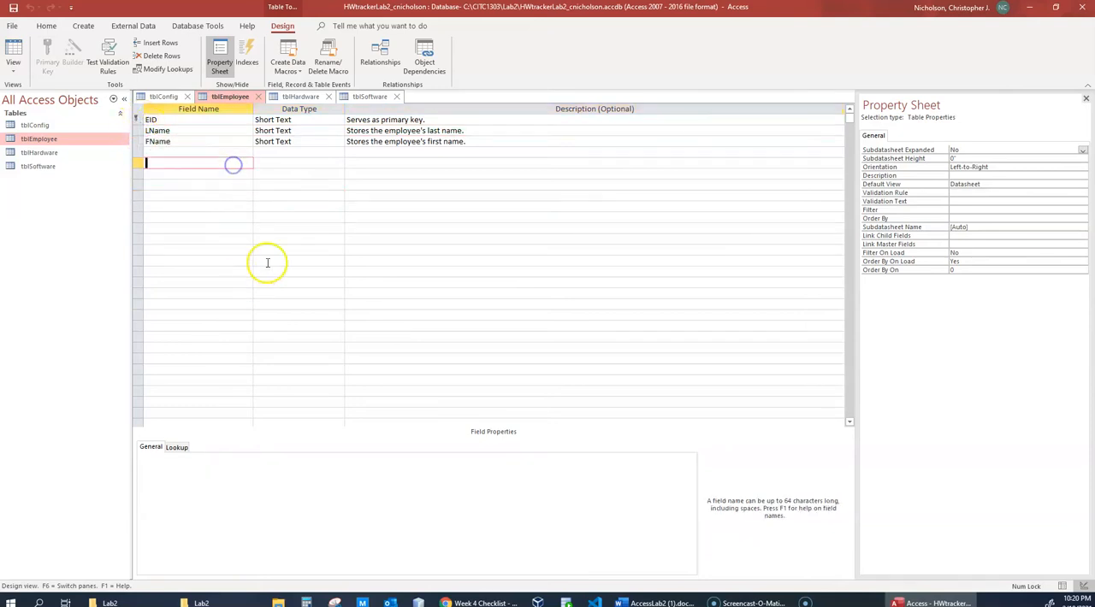
- Compare the field properties of EID and LName, focusing on LName's Required property
left_click(176, 130)
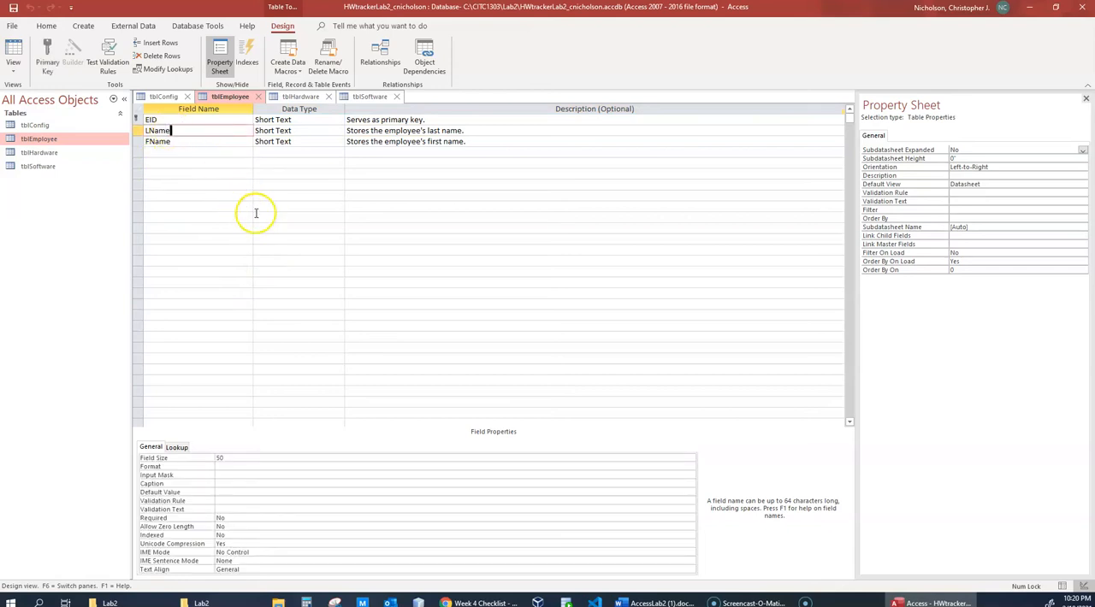
left_click(227, 120)
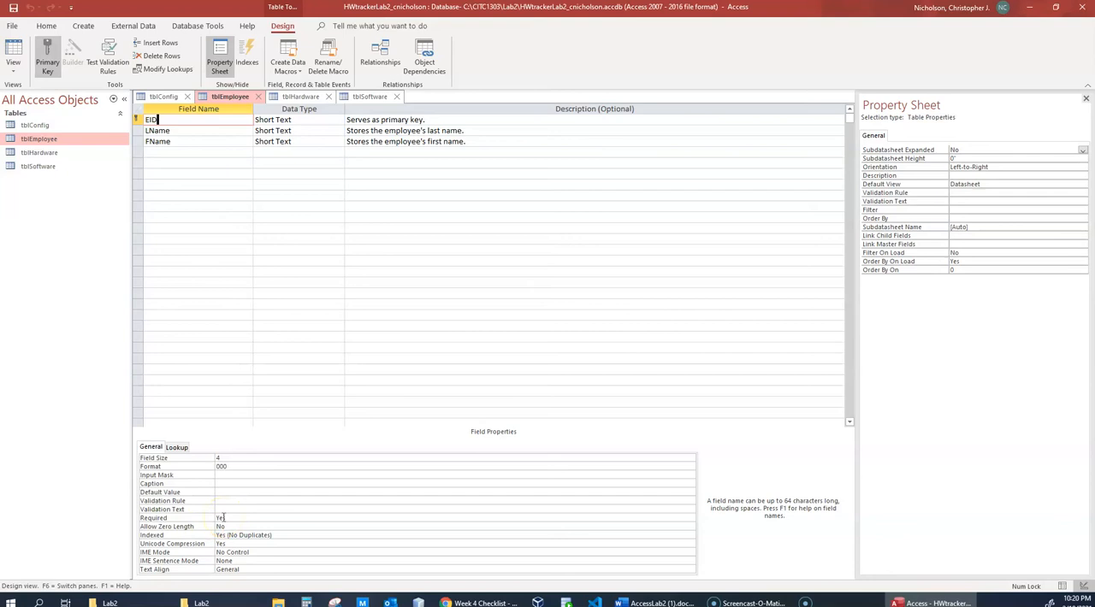
left_click(170, 131)
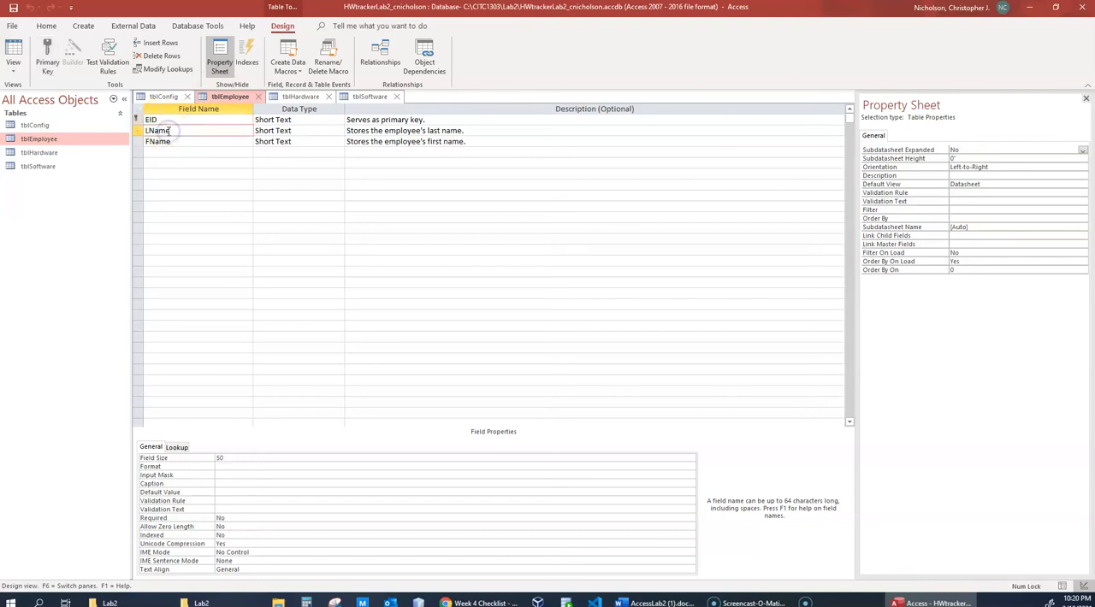
left_click(224, 518)
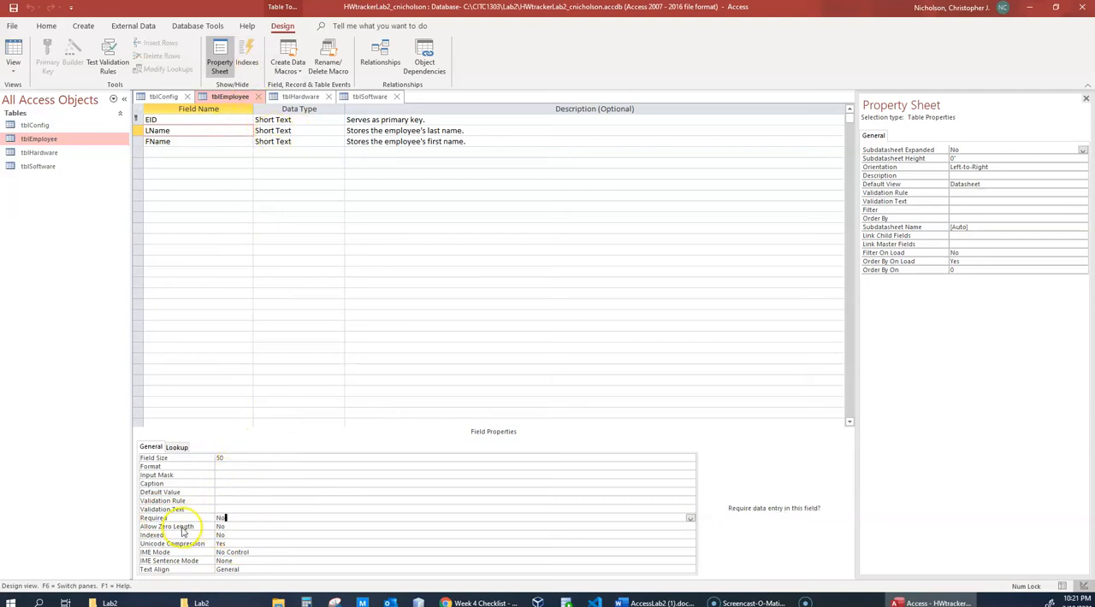
- Examine LName's Allow Zero Length and Field Size properties, plus the field properties of FName, in the tblEmployee design
left_click(233, 526)
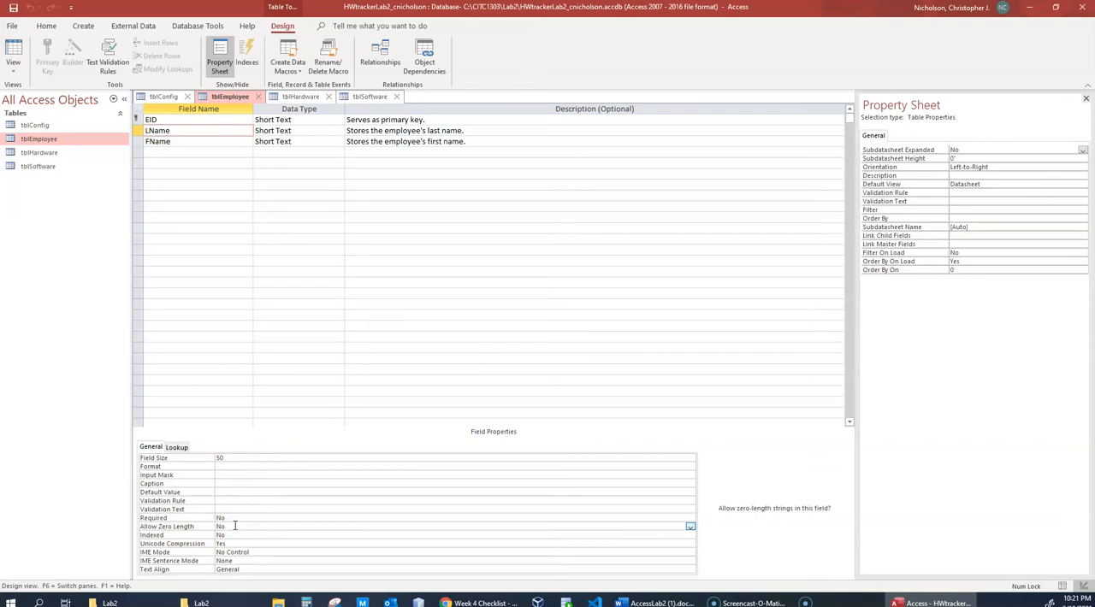
left_click(227, 459)
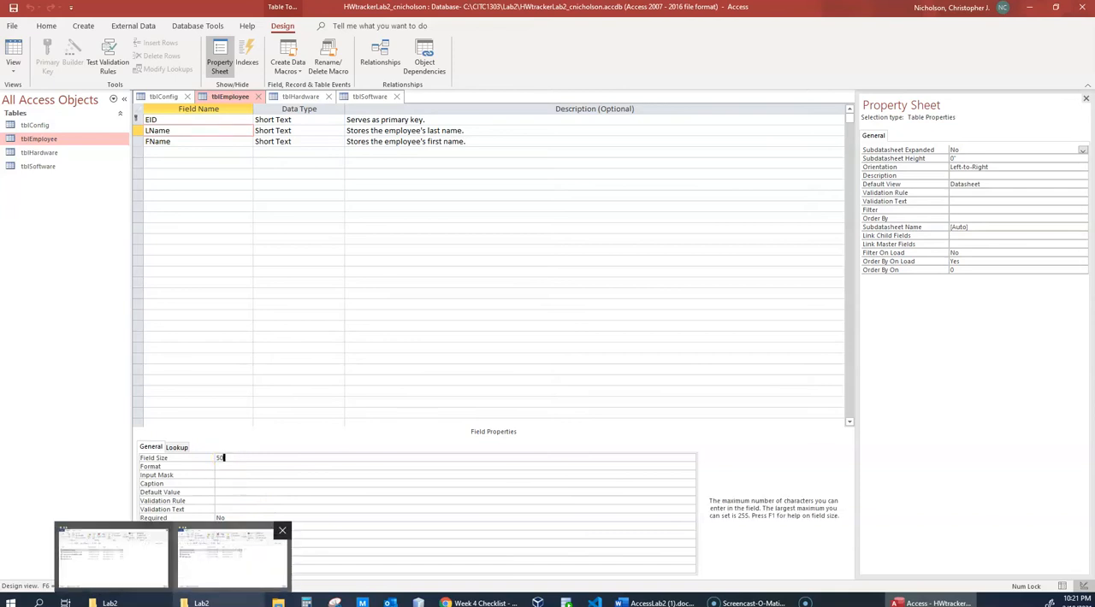
left_click(292, 141)
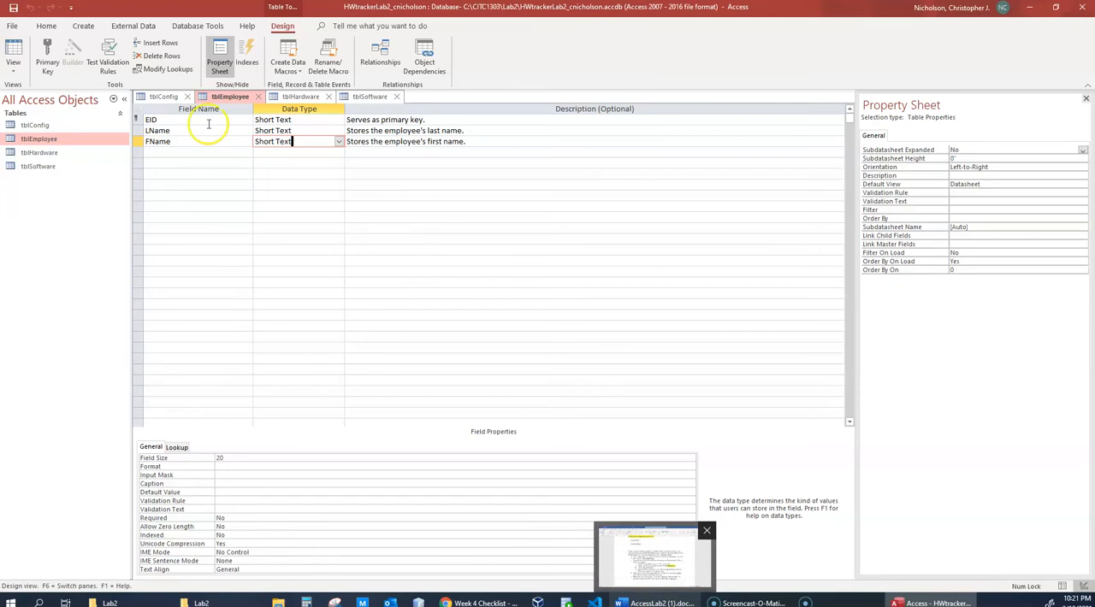
- View the records of tblEmployee and tblSoftware in Datasheet view
left_click(50, 154)
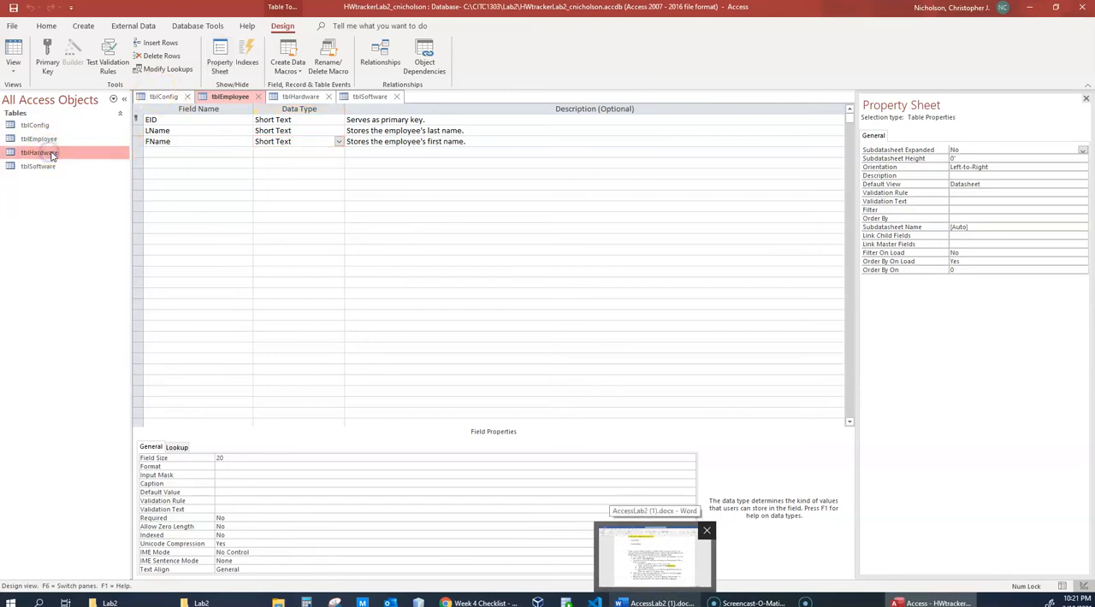
double_click(41, 139)
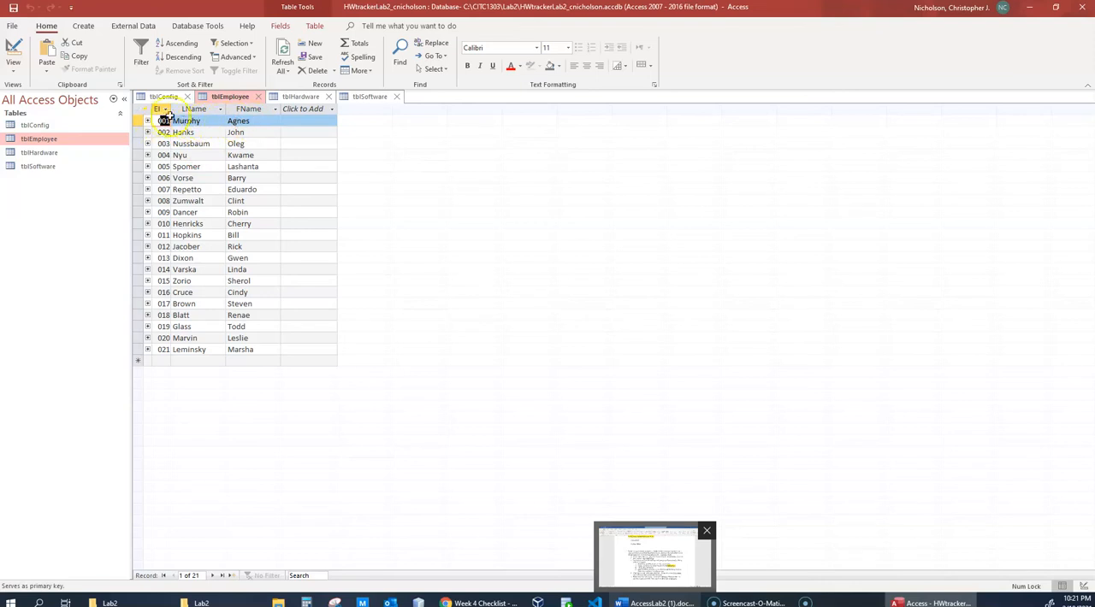
left_click(40, 166)
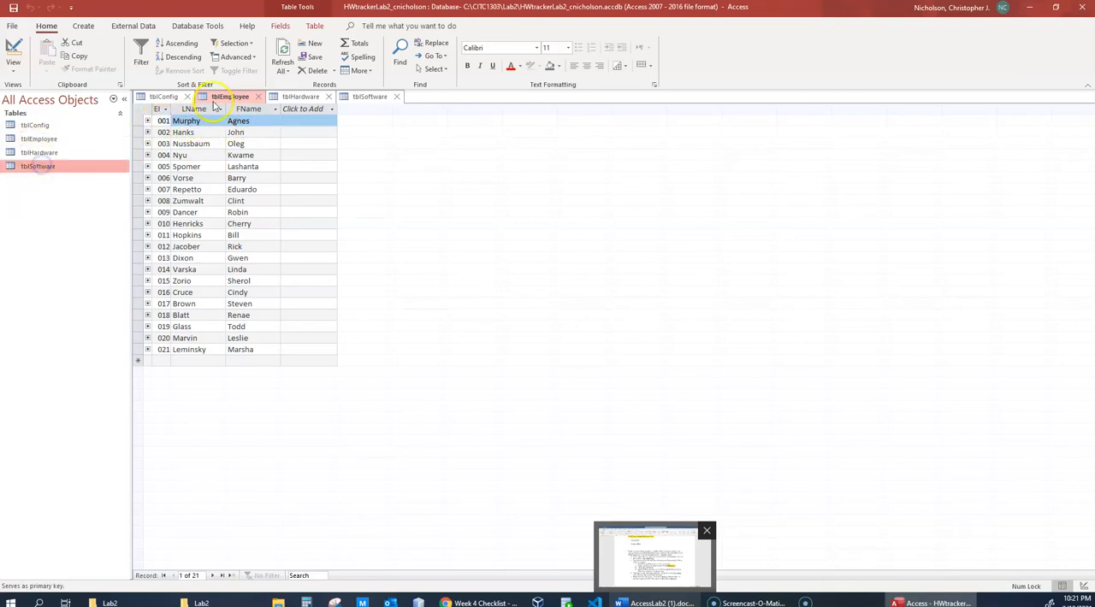
double_click(47, 167)
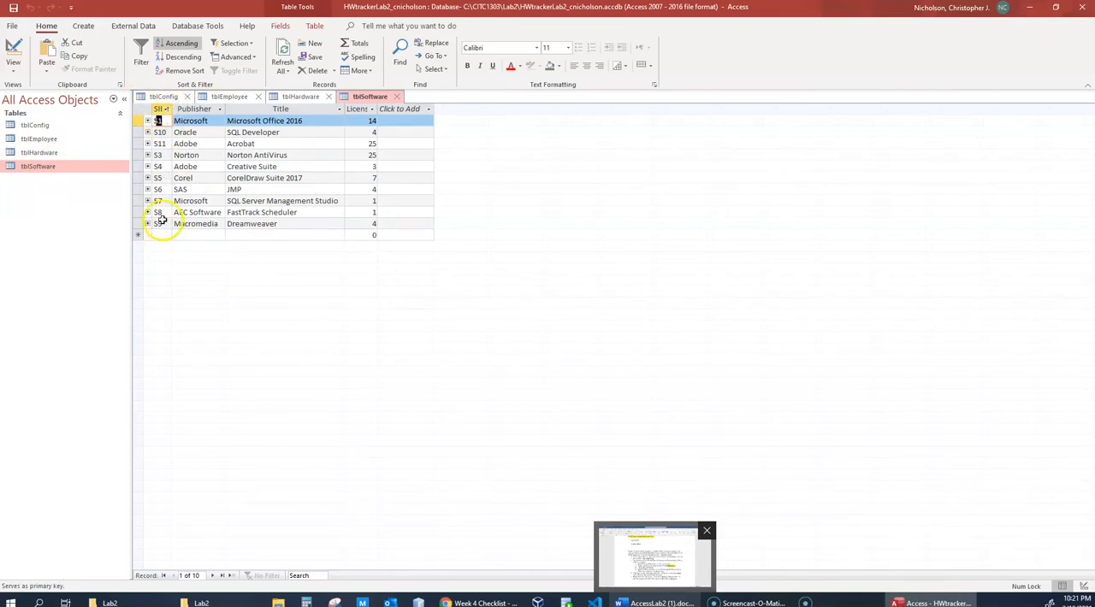
left_click(198, 121)
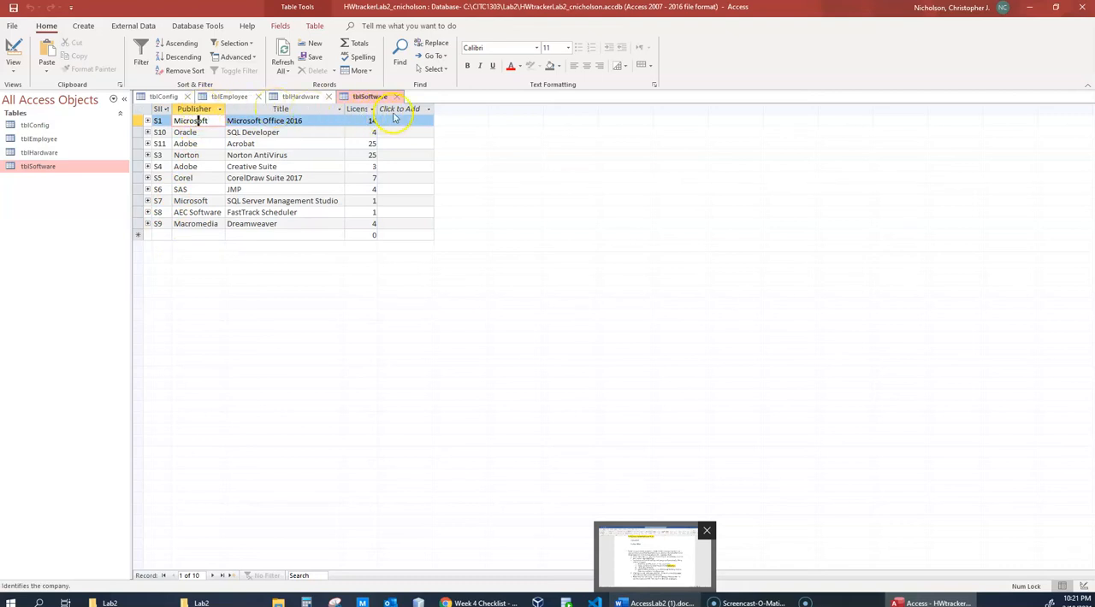
- Widen the License column of tblSoftware and fit the SID, Publisher and Title columns to their contents
left_click_drag(376, 111, 412, 112)
left_click(431, 109)
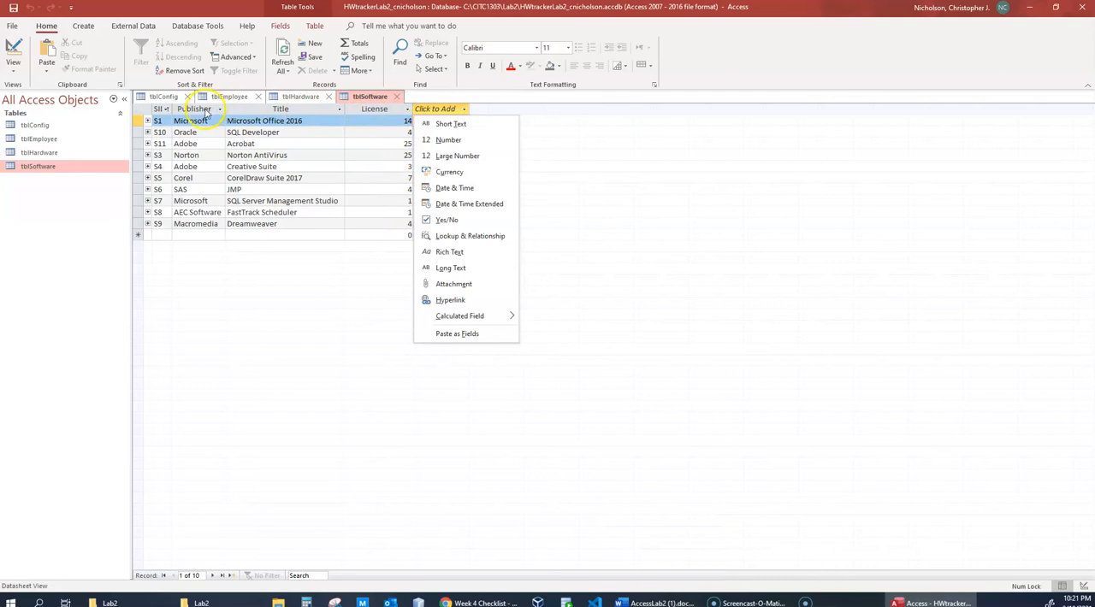
key("Escape")
left_click_drag(170, 110, 184, 108)
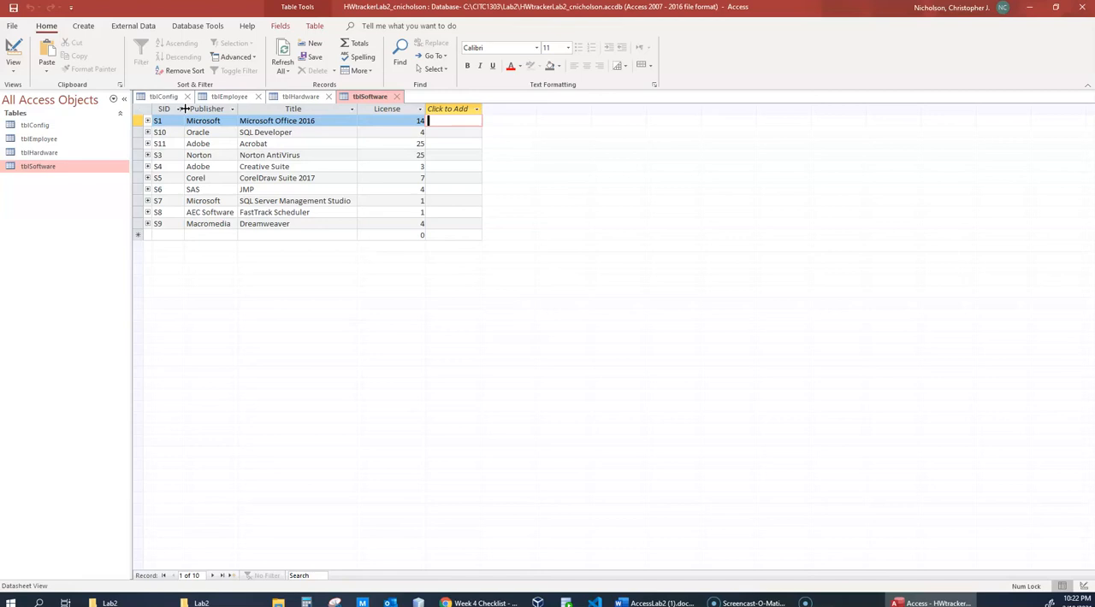
double_click(183, 108)
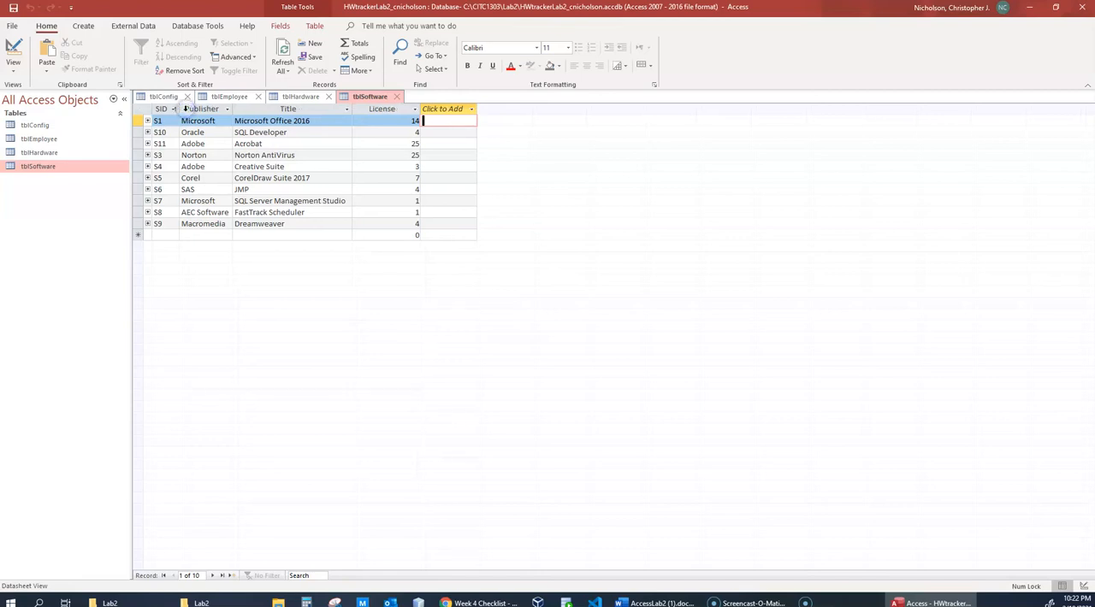
double_click(231, 108)
double_click(355, 111)
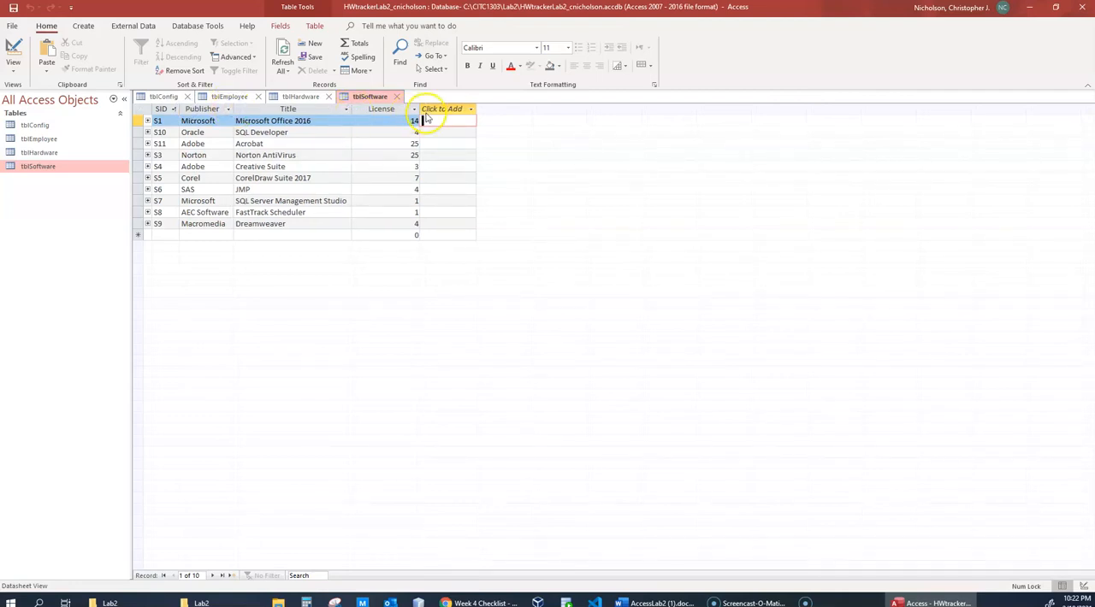
- Read through the Publisher values in the tblSoftware records, from S1 down to S6
left_click(208, 122)
left_click(207, 132)
left_click(206, 143)
left_click(209, 155)
left_click(209, 166)
left_click(210, 178)
left_click(207, 189)
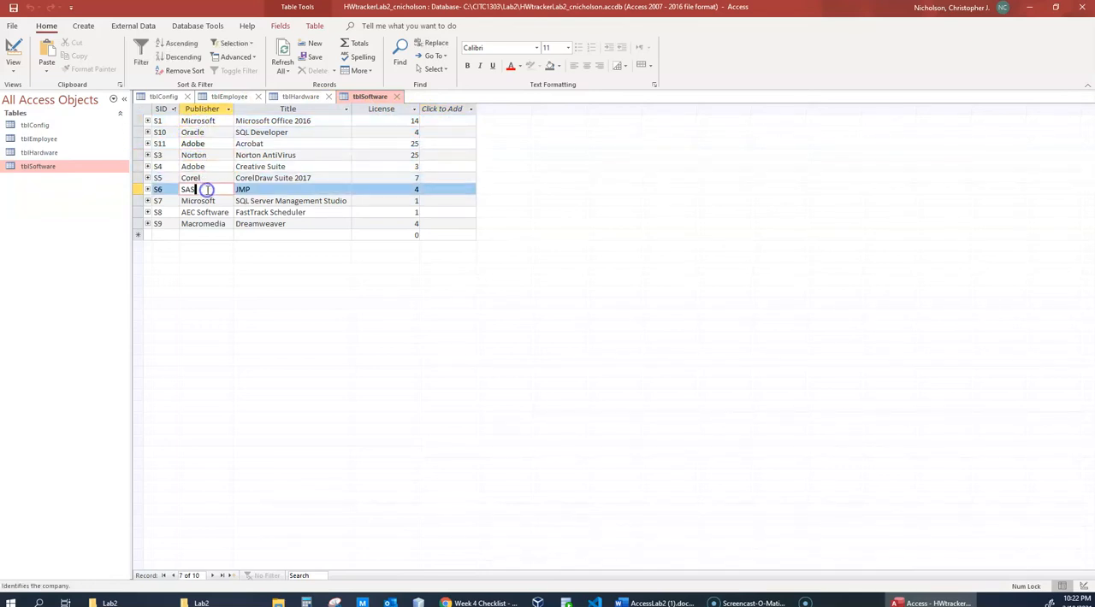
left_click(204, 121)
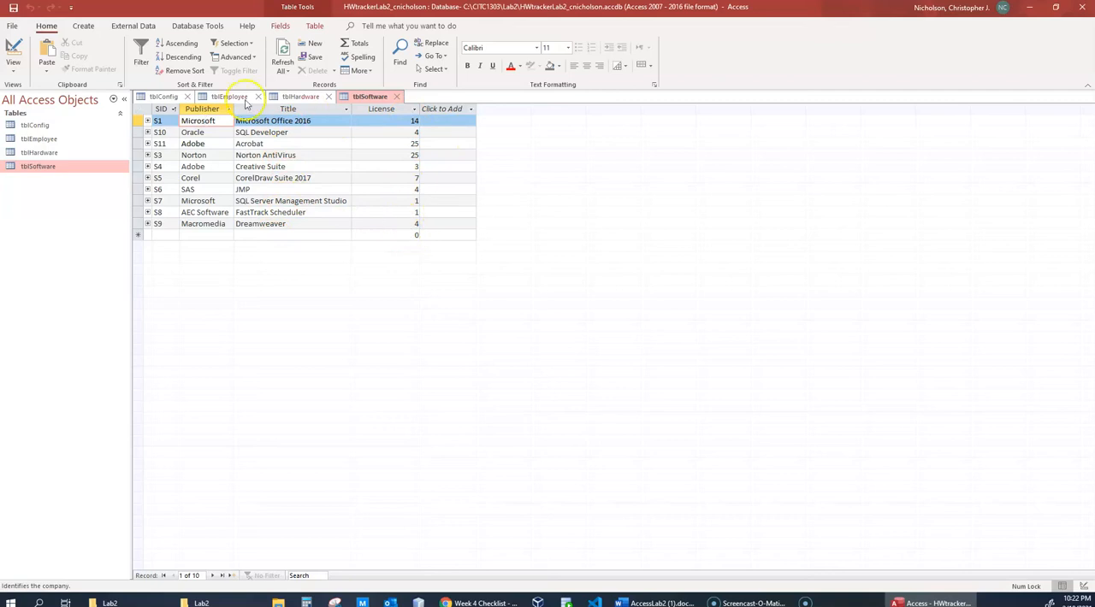
- Open tblSoftware in Design View and examine the SID field's data type, description and primary key marker
right_click(39, 168)
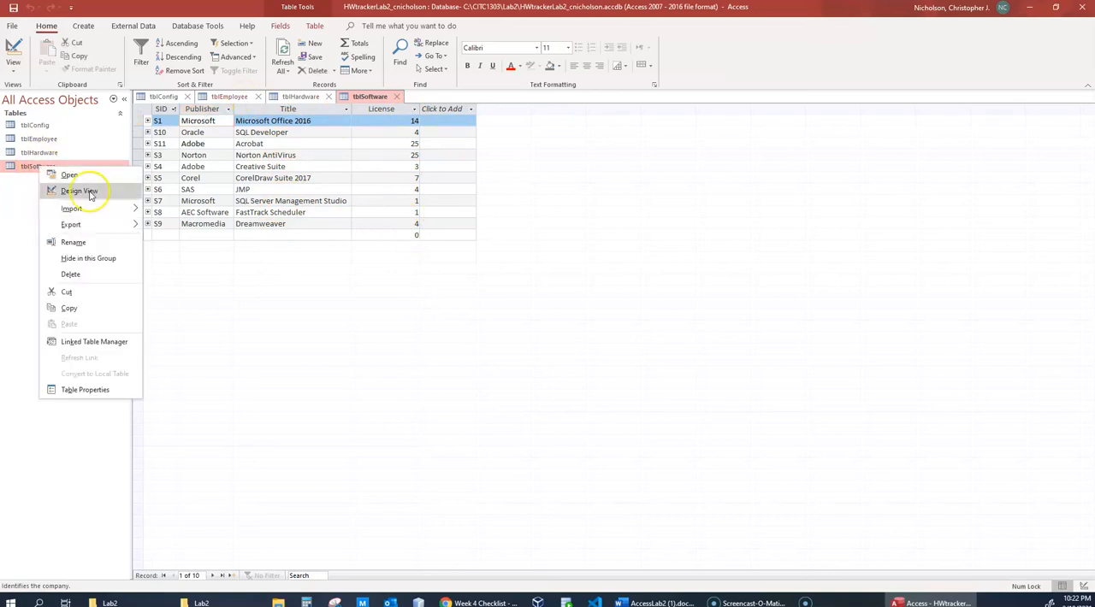
left_click(84, 189)
left_click(291, 120)
left_click(368, 120)
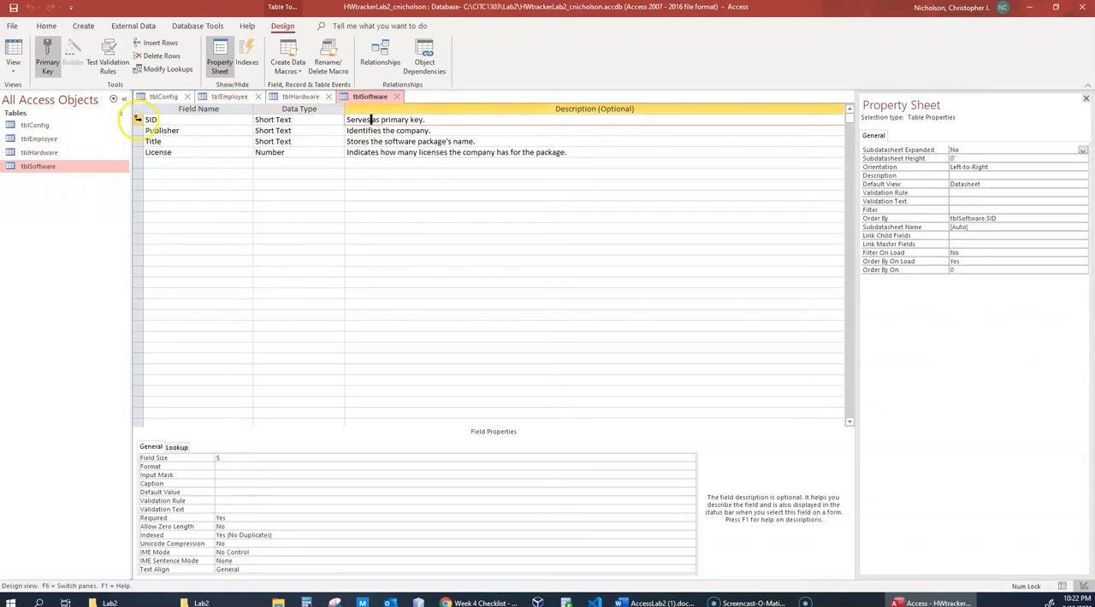
left_click(137, 120)
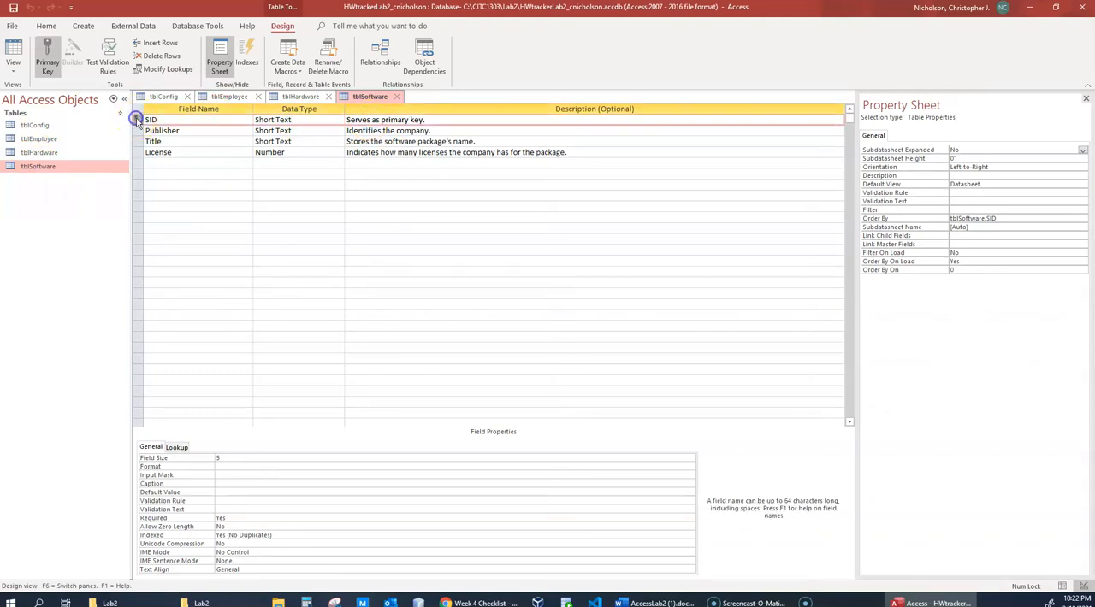
left_click(389, 120)
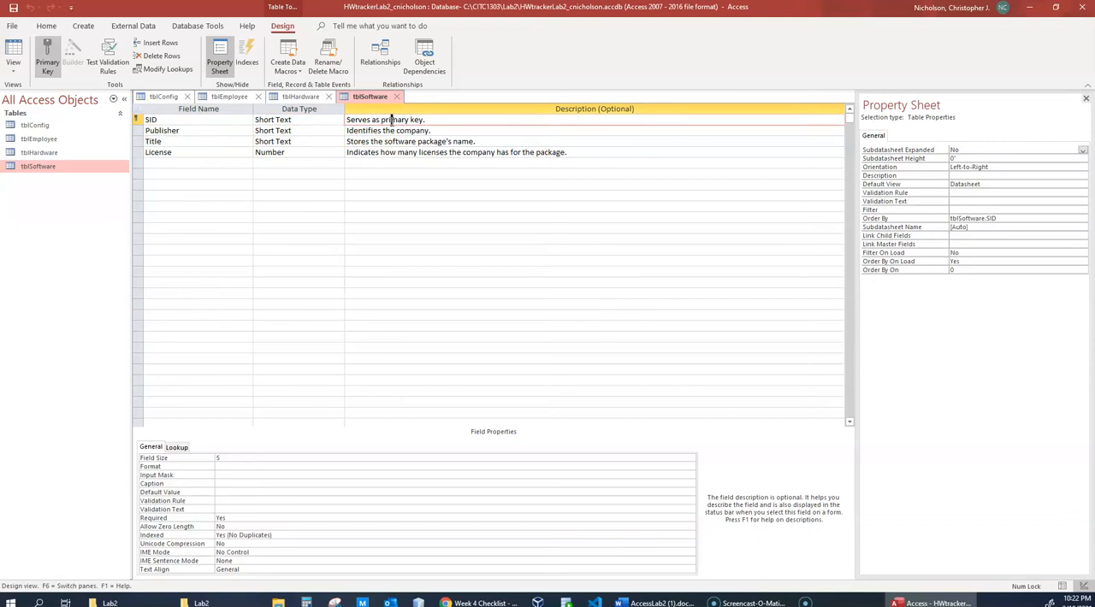
- Examine the Publisher, Title and License rows of the tblSoftware design, including License's data type and field properties
left_click(399, 130)
left_click(284, 151)
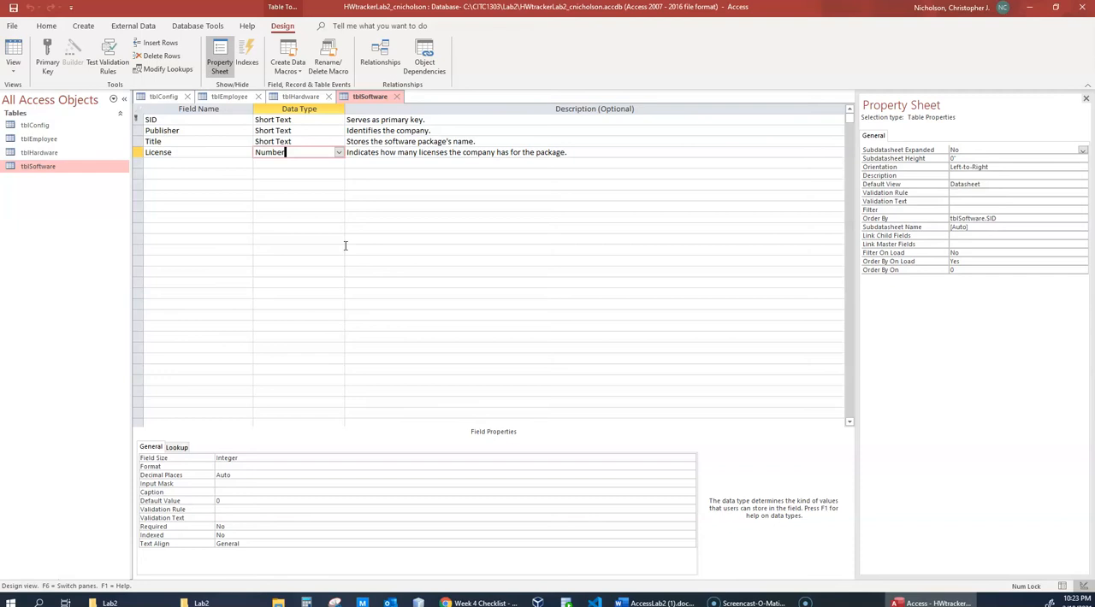
left_click(385, 142)
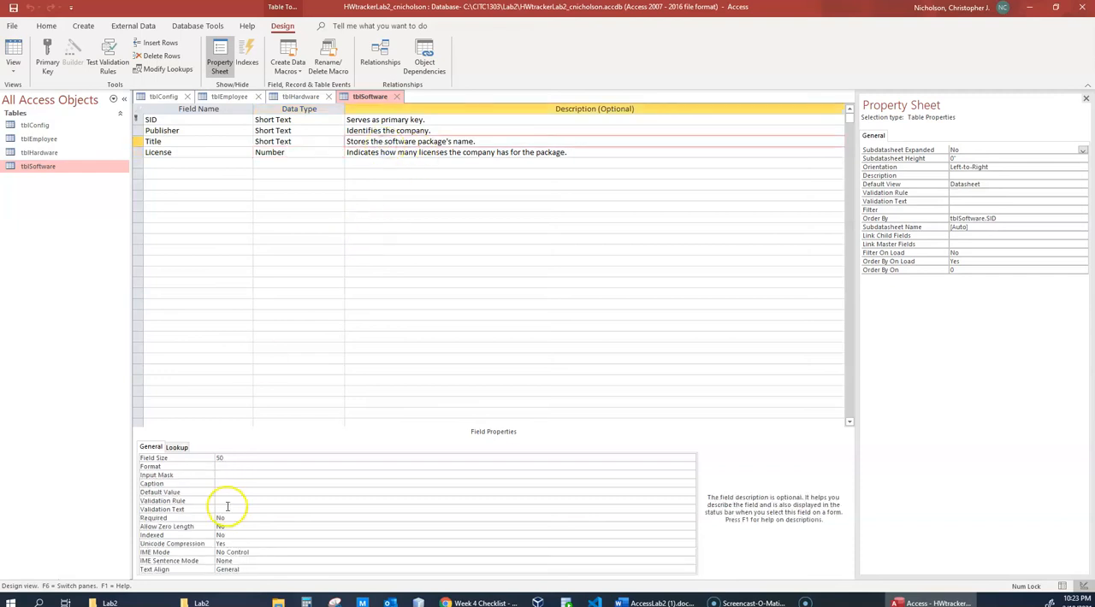
left_click(306, 161)
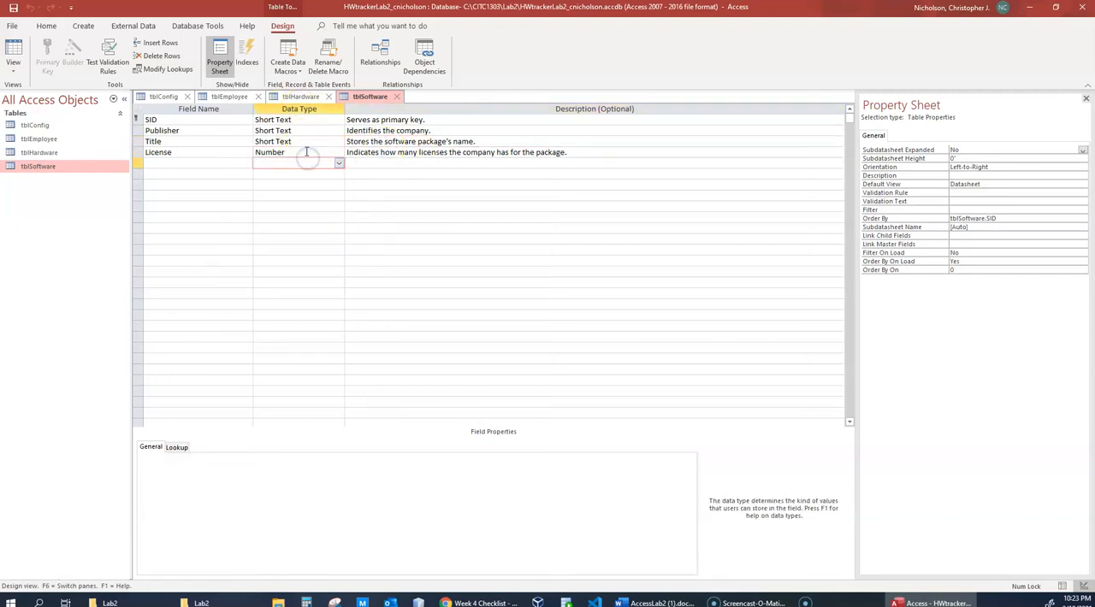
left_click(306, 152)
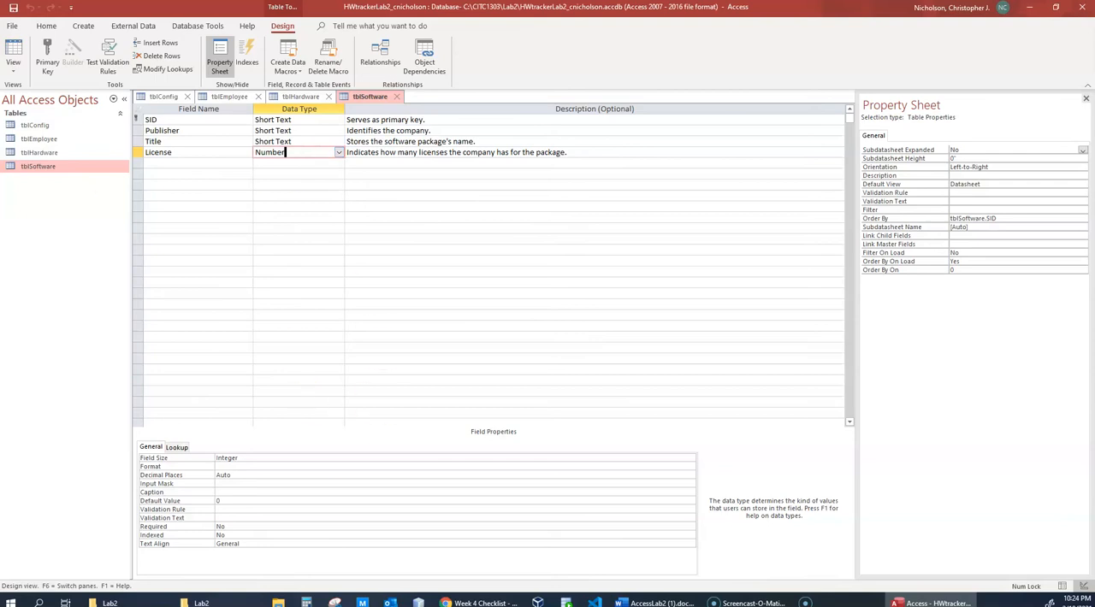
left_click(47, 152)
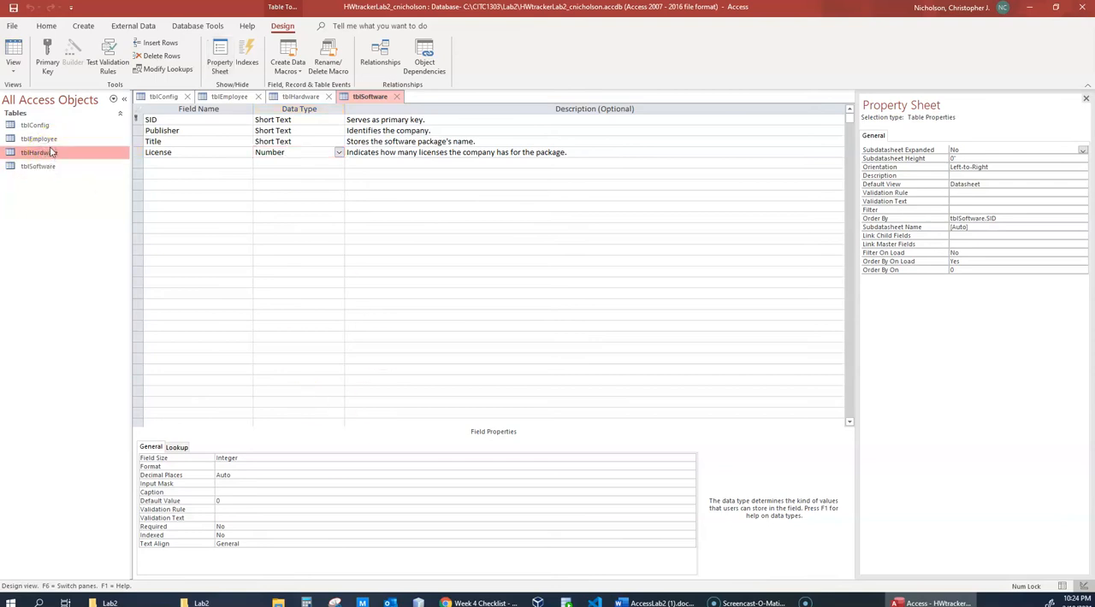
left_click(48, 138)
left_click(47, 126)
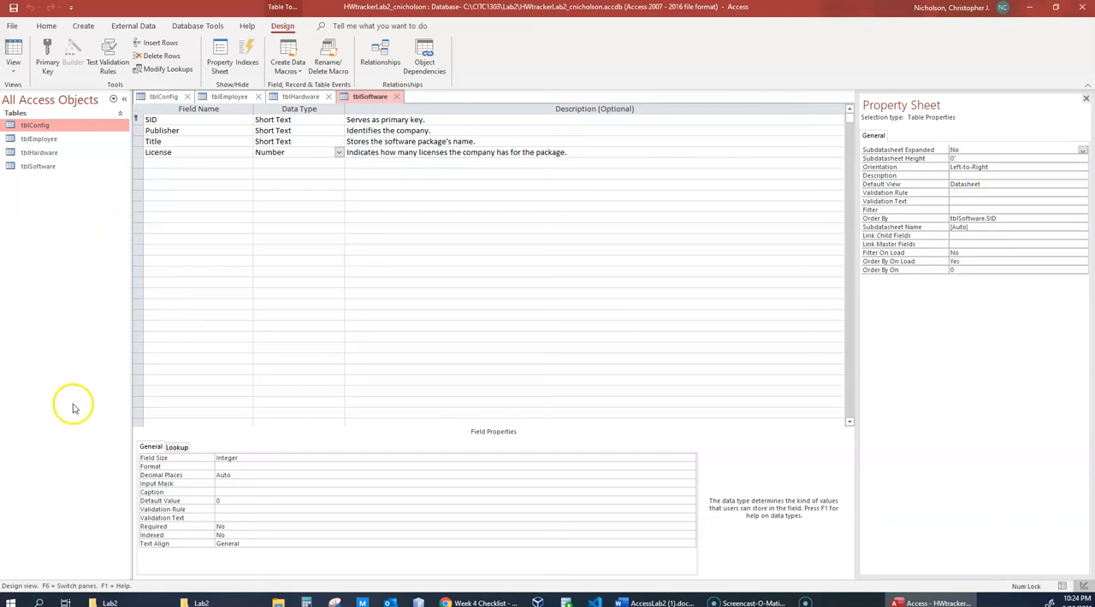
- Switch to the AccessLab2 document in Word and read the Part A instructions from item 1 through item 7
left_click(663, 603)
scroll(477, 374, "up", 15)
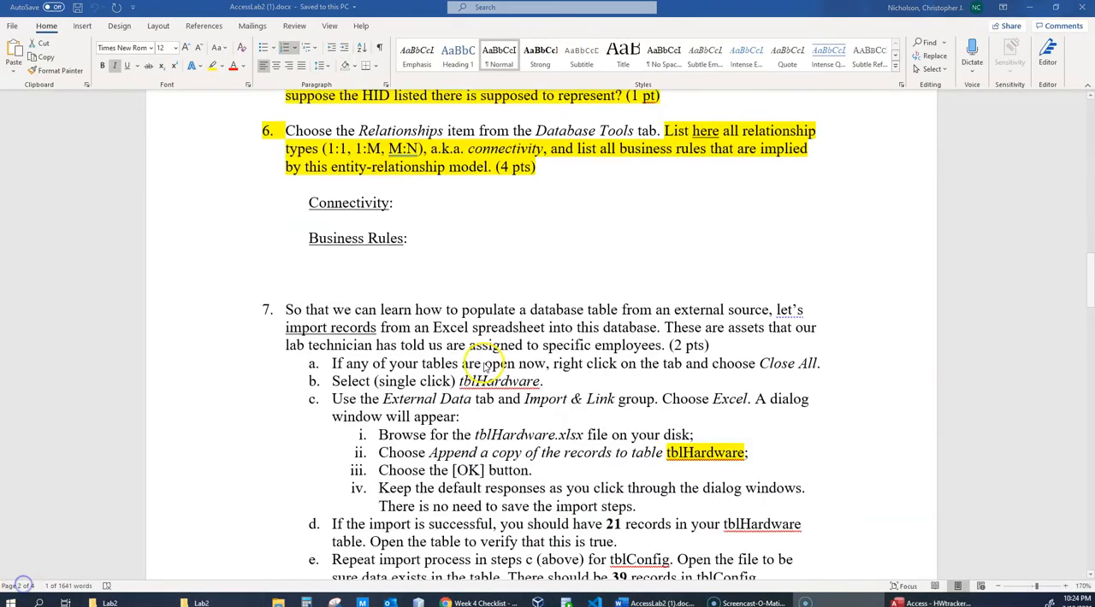
scroll(476, 374, "up", 10)
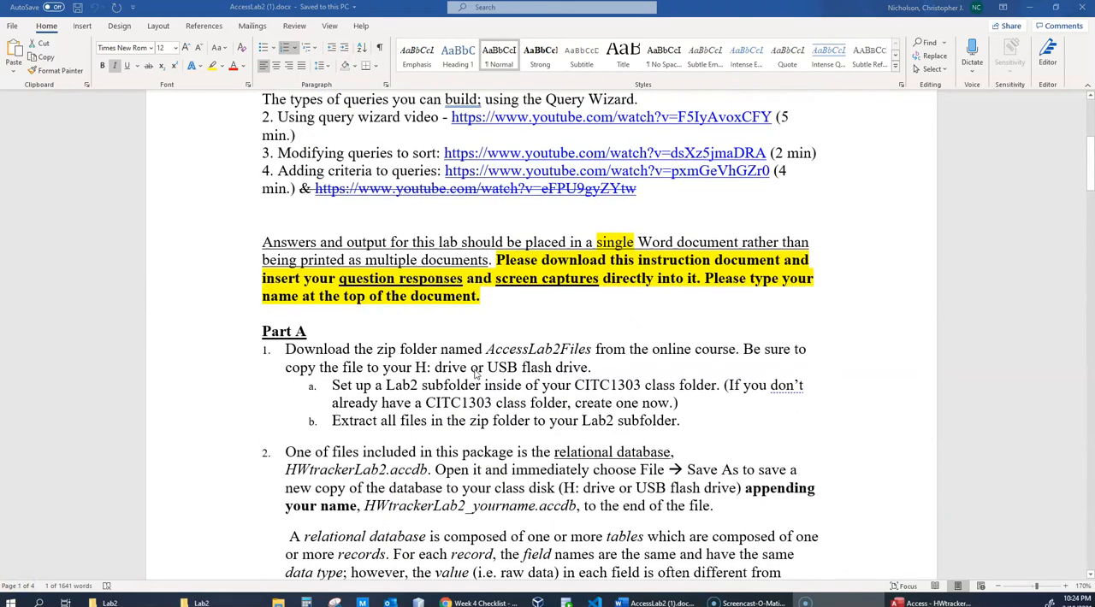
scroll(476, 374, "down", 3)
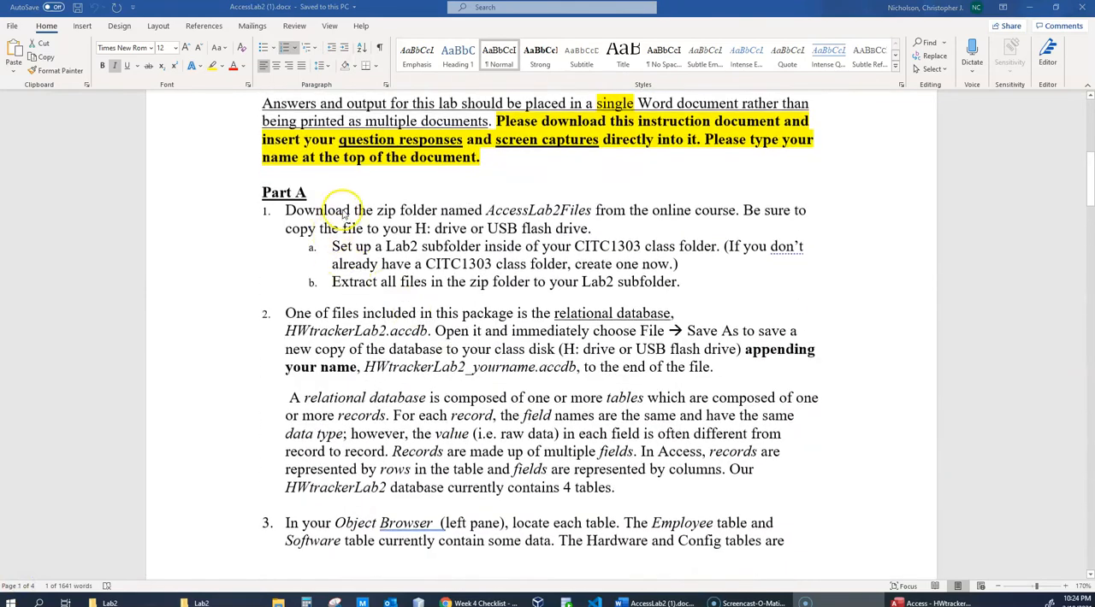
scroll(410, 402, "down", 3)
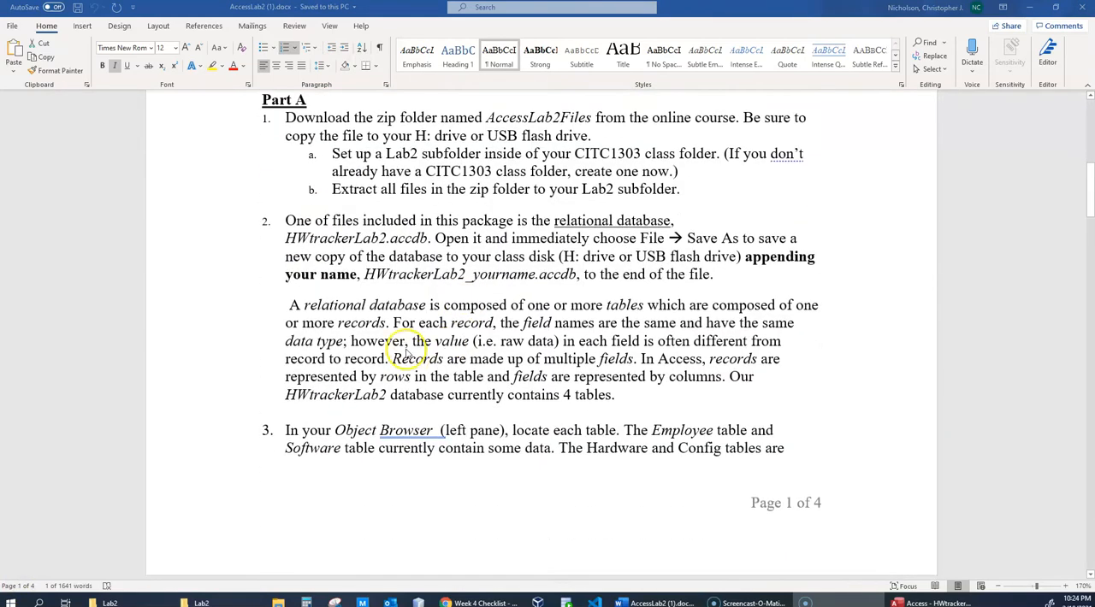
scroll(408, 405, "down", 5)
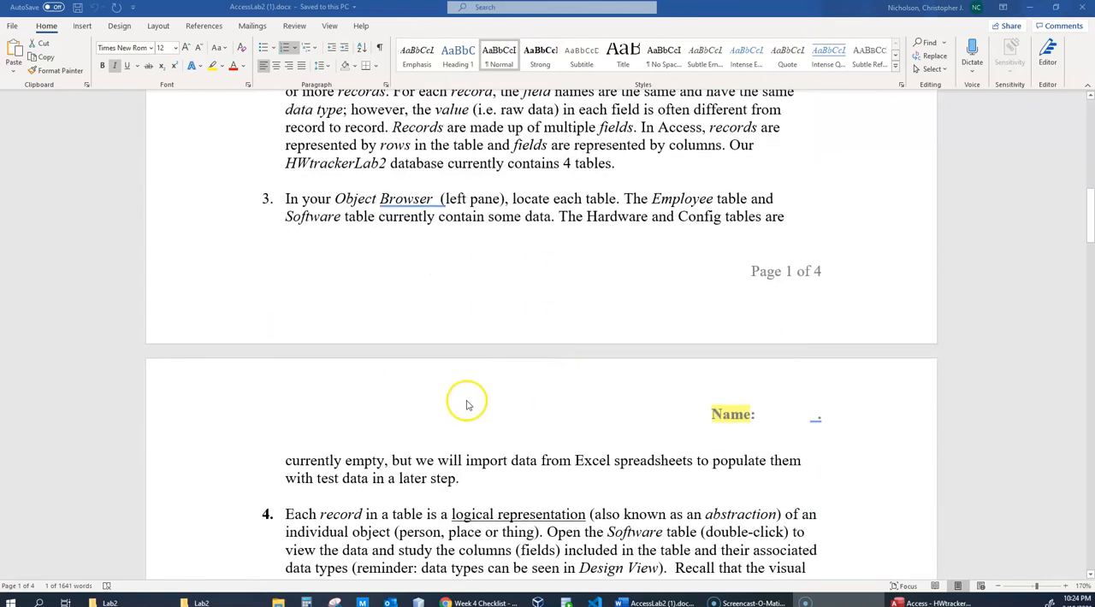
scroll(659, 391, "down", 2)
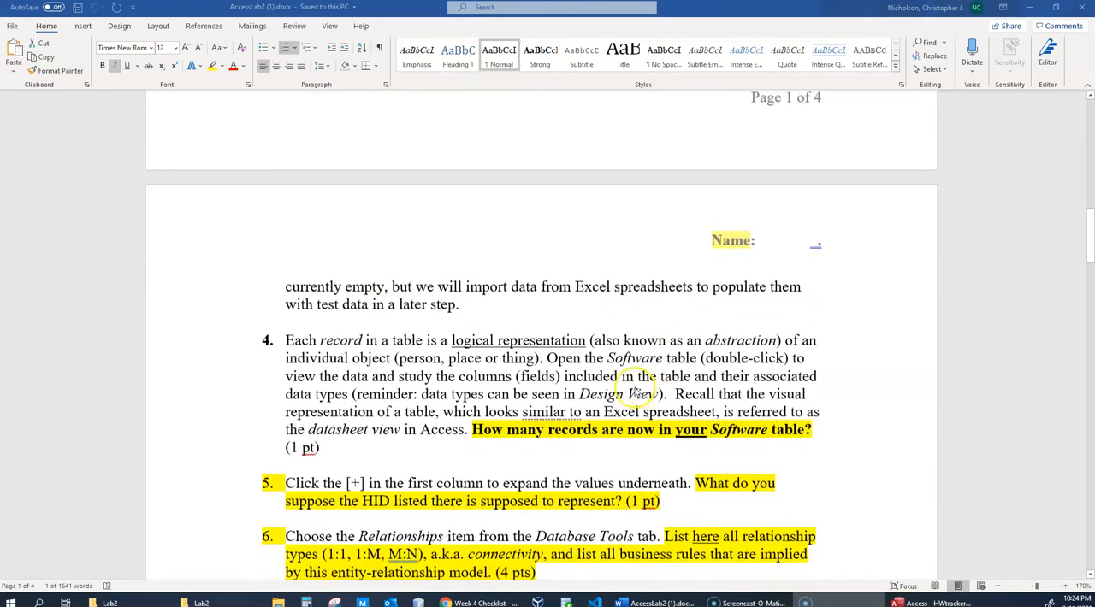
scroll(460, 305, "down", 2)
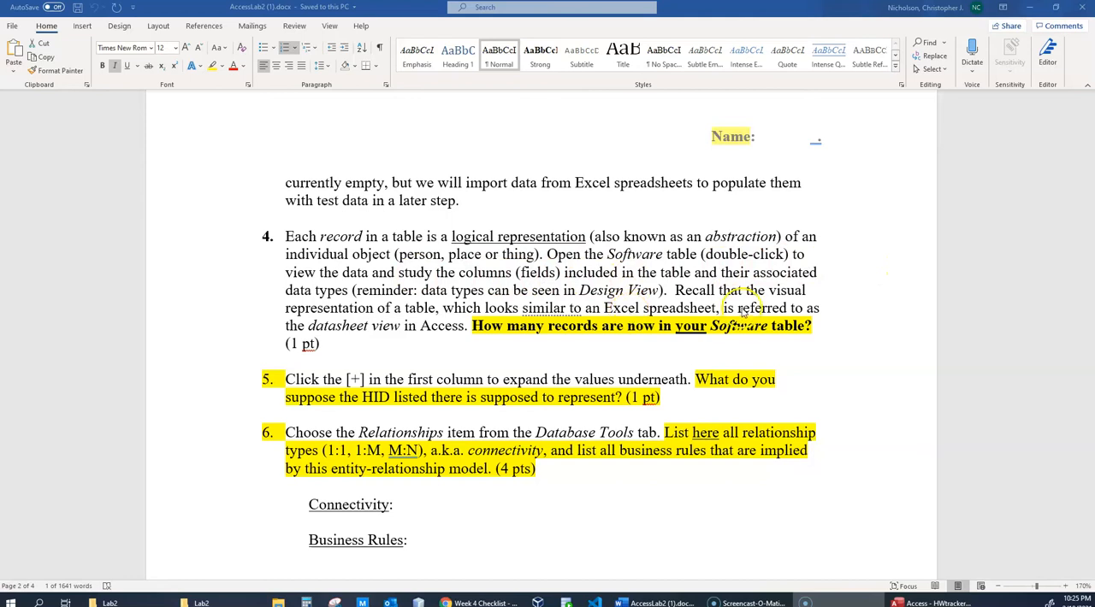
scroll(720, 347, "down", 1)
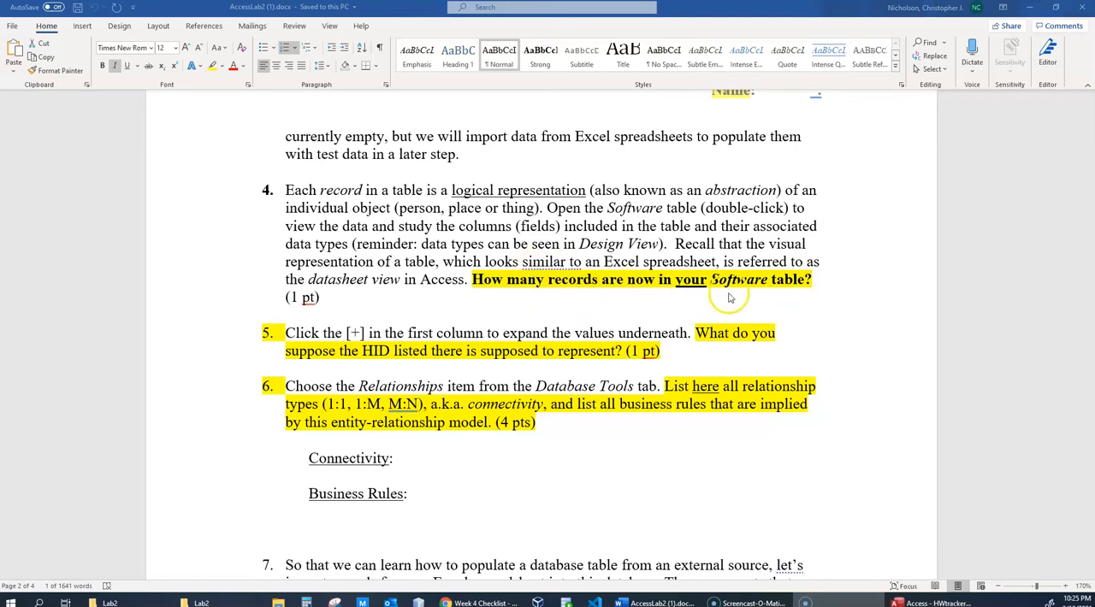
scroll(586, 297, "down", 3)
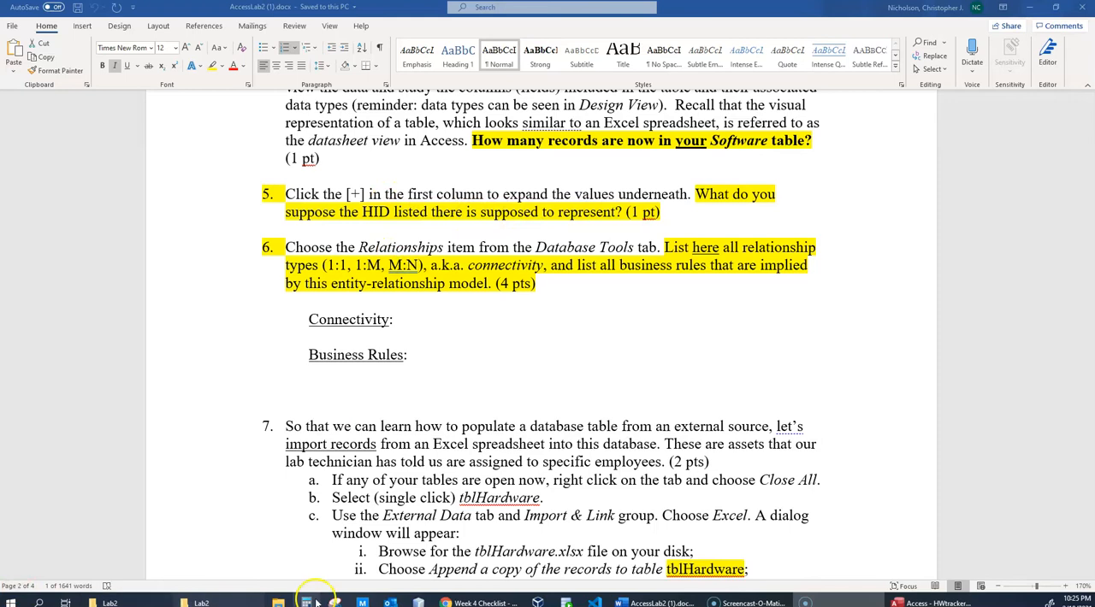
- Switch to the HWtrackerLab2 database in Access and open tblSoftware in Datasheet View
left_click(924, 603)
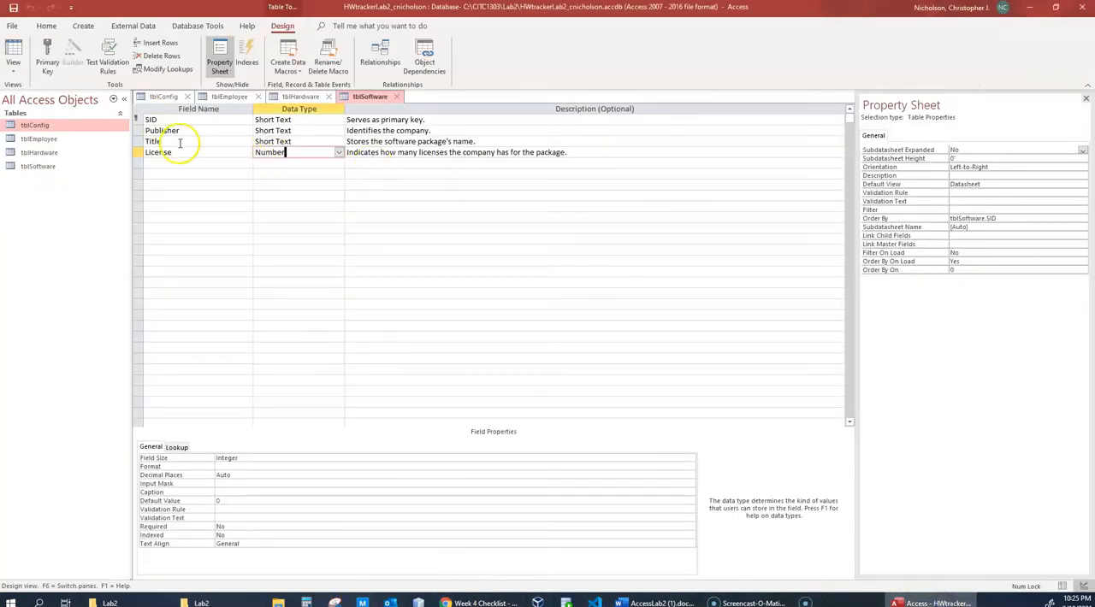
left_click(39, 167)
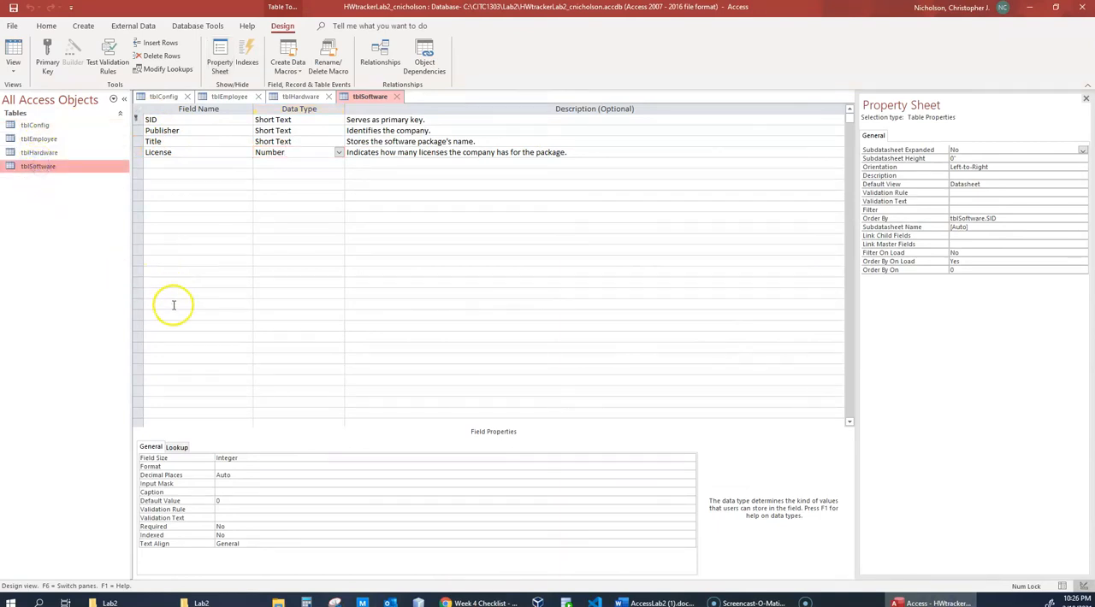
double_click(61, 167)
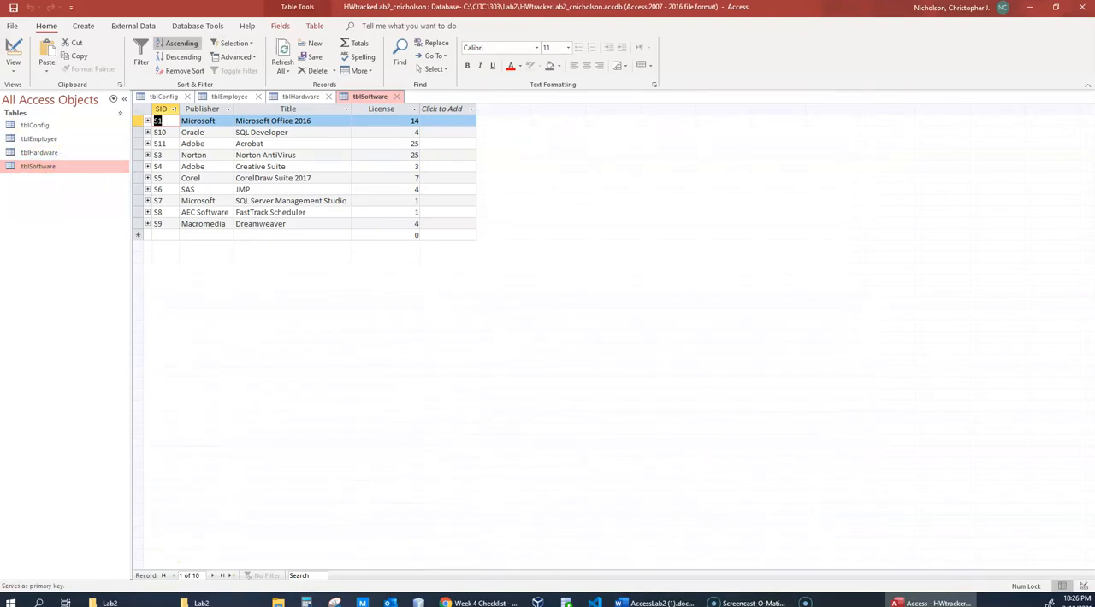
- Switch to the AccessLab2 document in Word and reread items 4 to 6 on the Software table, HID and relationships
left_click(657, 603)
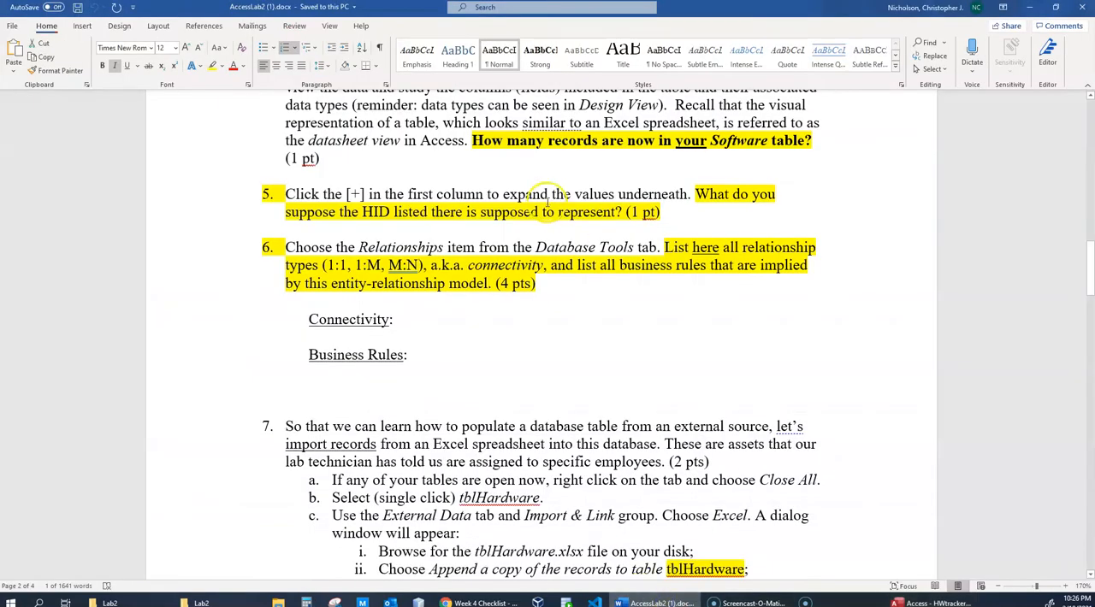
mouse_move(653, 603)
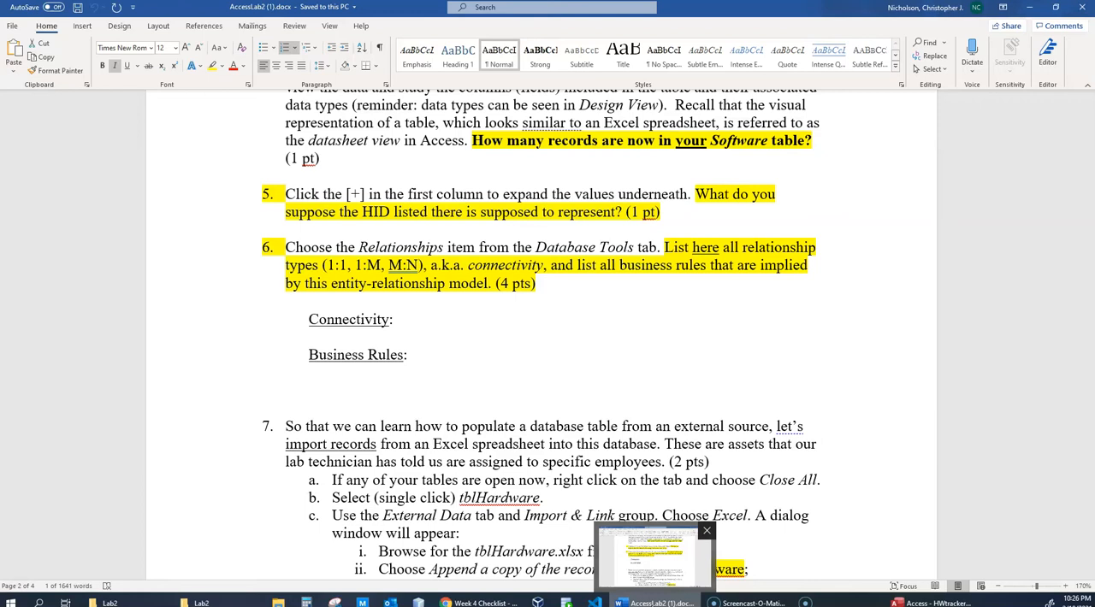
scroll(692, 518, "up", 3)
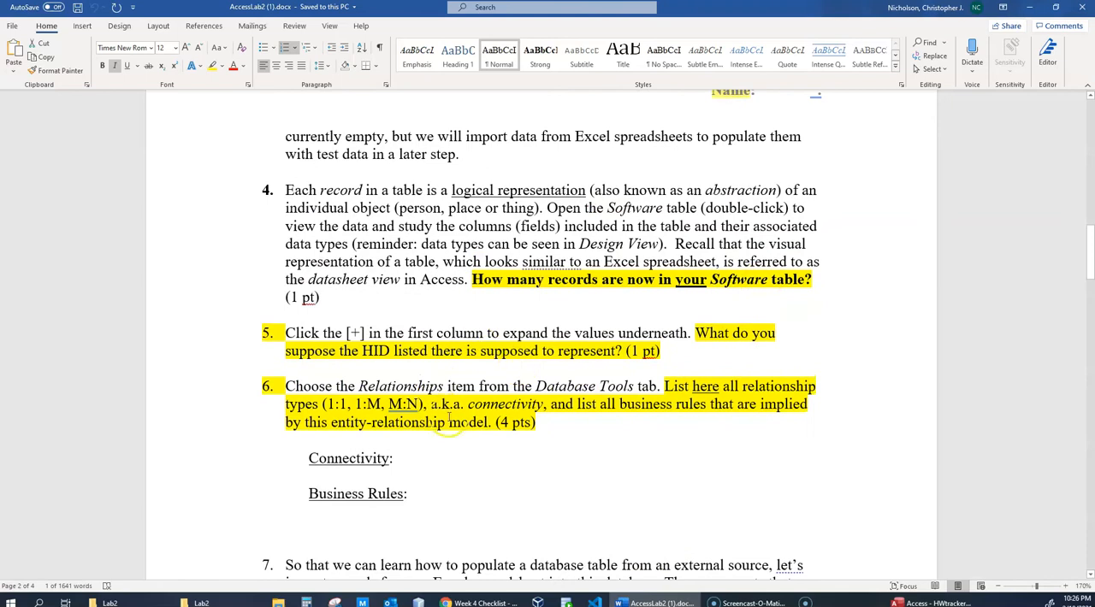
scroll(552, 528, "down", 3)
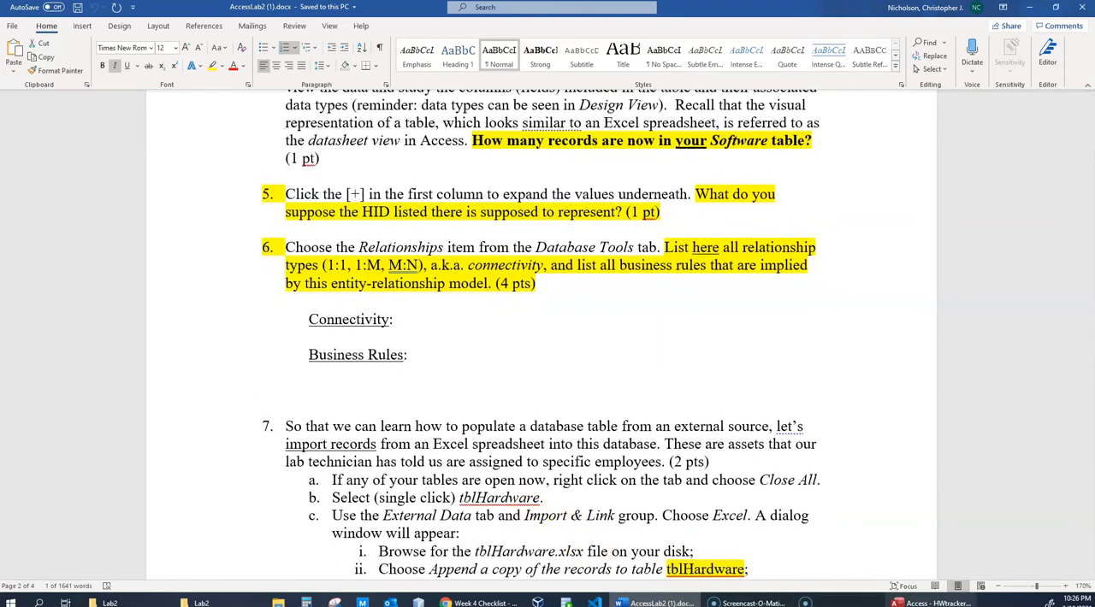
- Return to Access, expand record S1 in tblSoftware to examine its HID subdatasheet, and collapse it again
left_click(932, 603)
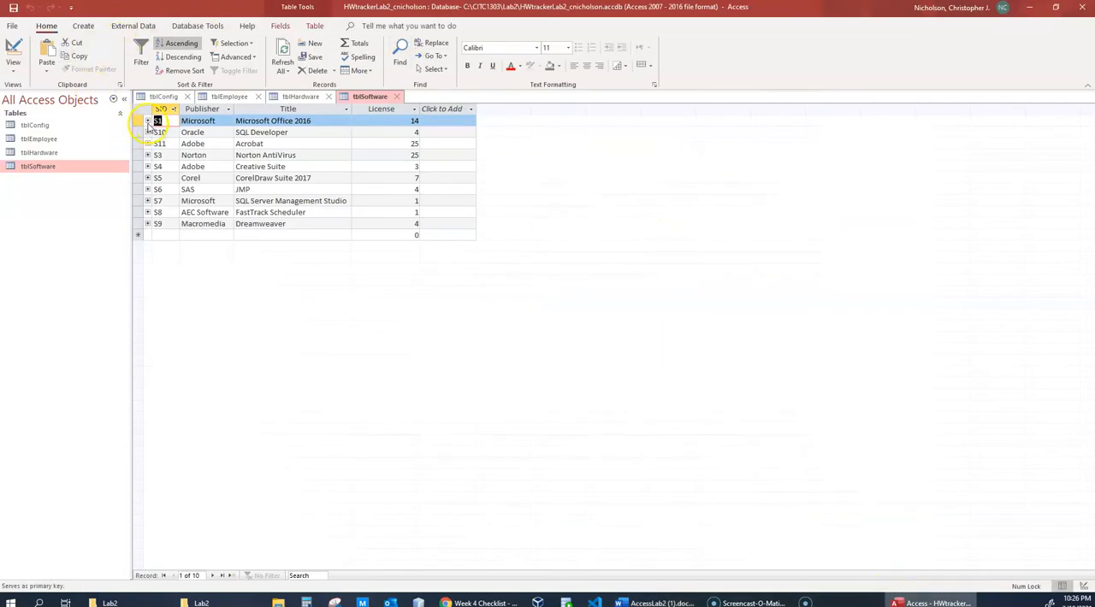
left_click(147, 120)
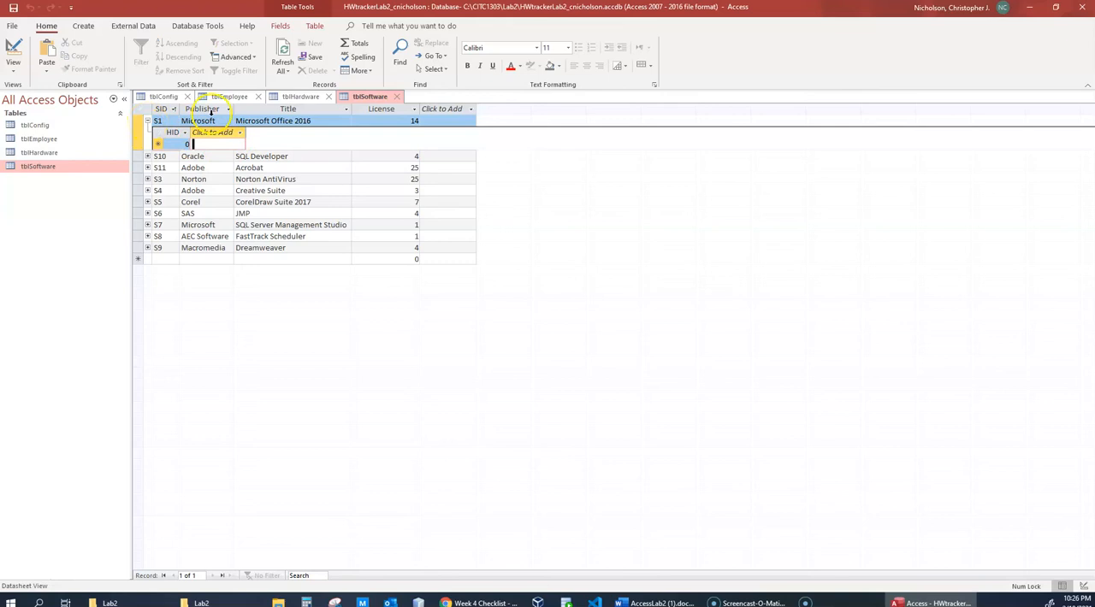
left_click(147, 121)
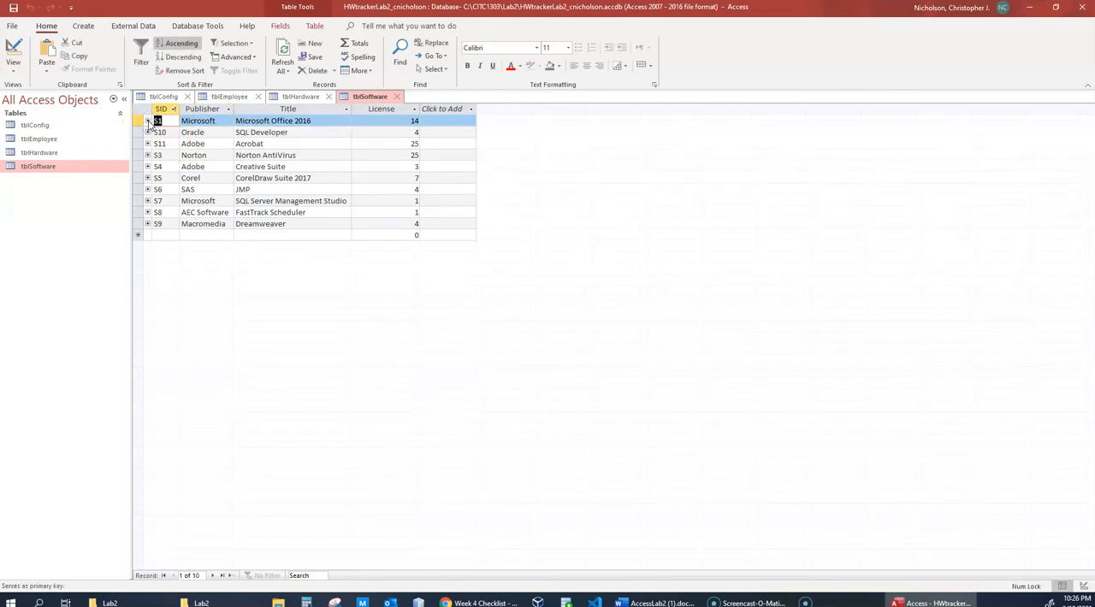
left_click(147, 120)
left_click(147, 121)
left_click(147, 120)
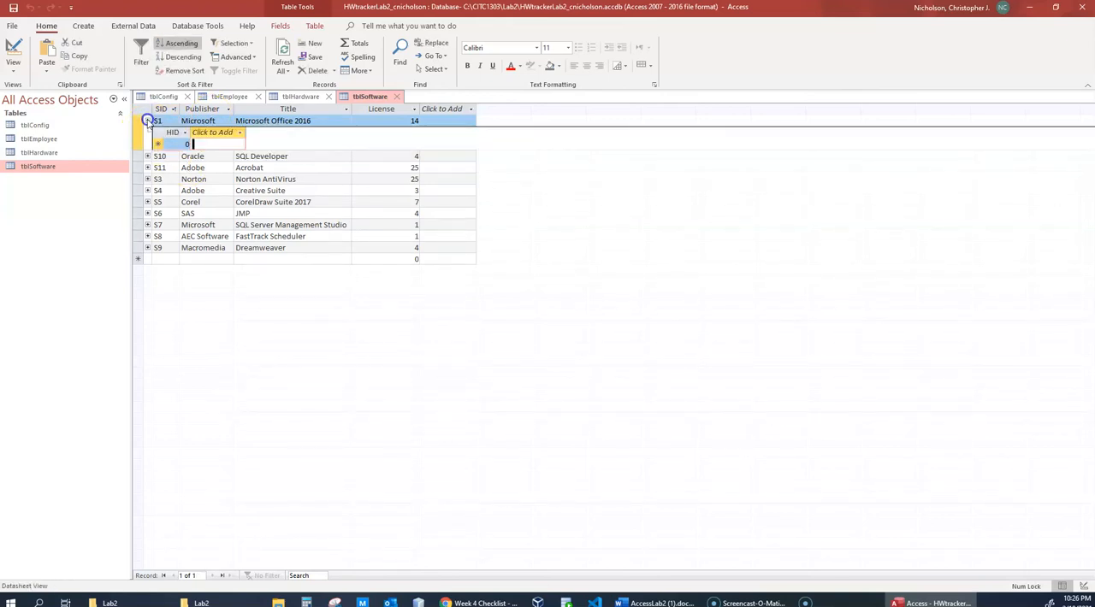
left_click(147, 121)
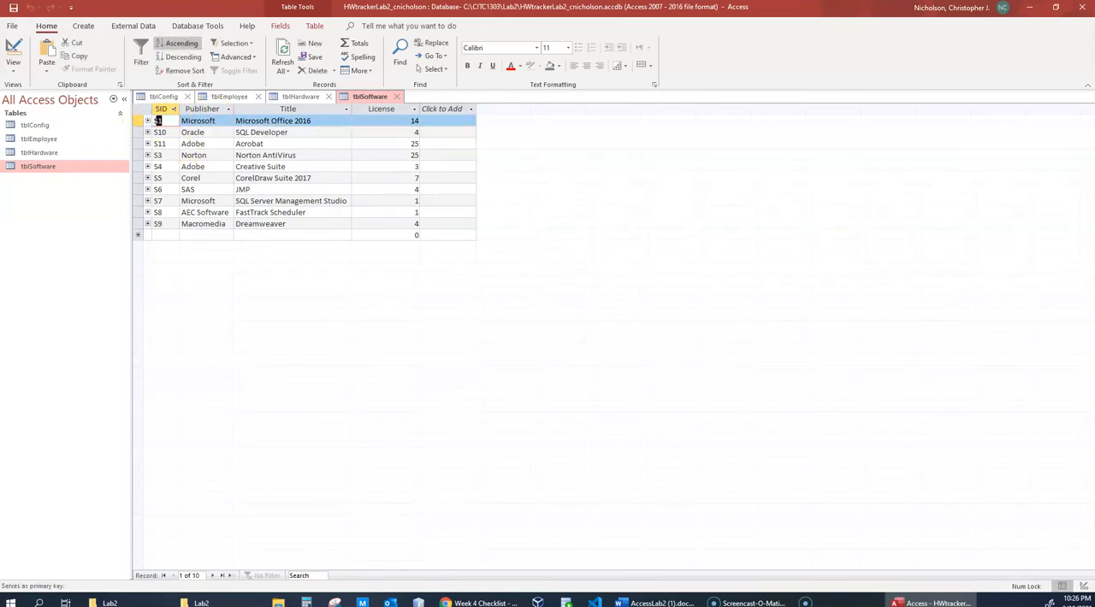
- Check item 6 in the Word instructions, then return to Access and open the database's Relationships window
left_click(656, 603)
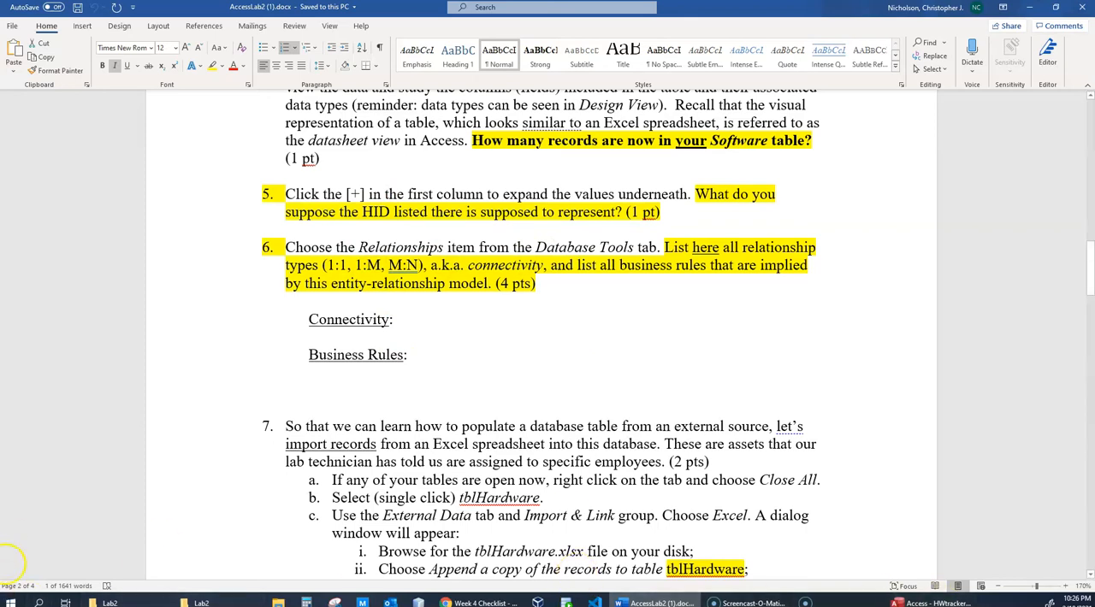
left_click(932, 603)
left_click(202, 27)
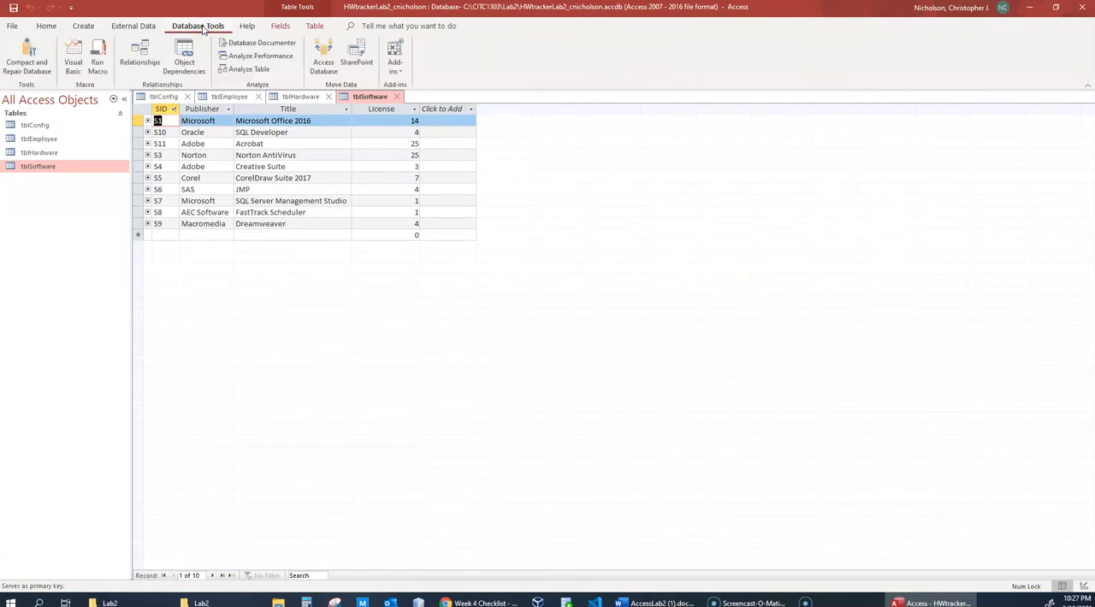
left_click(141, 60)
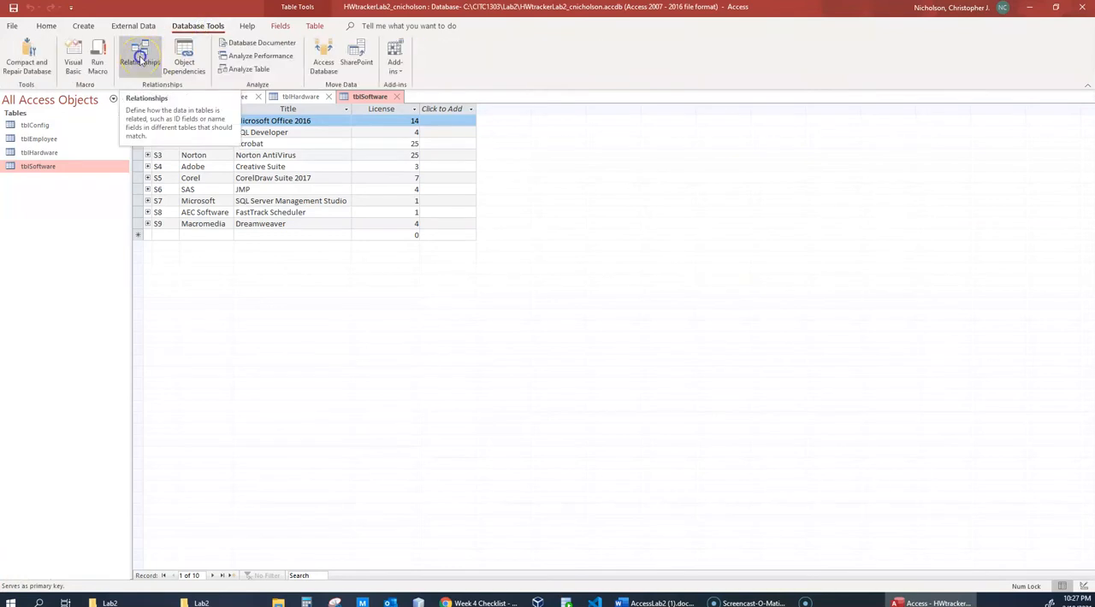
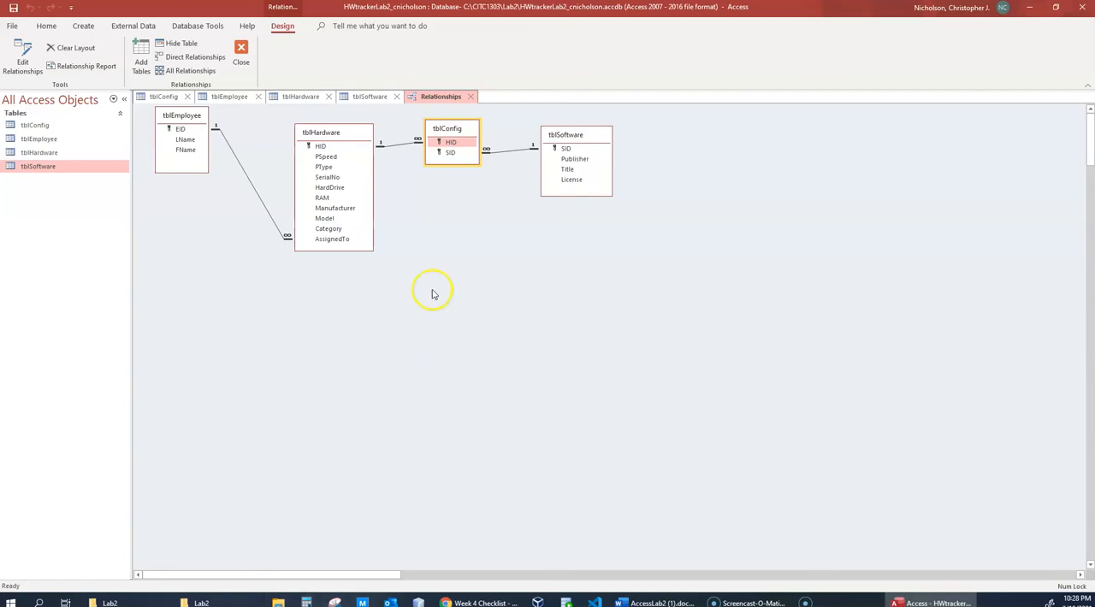
- Spread out the tables in the relationship diagram, placing tblConfig far below and between tblHardware and tblSoftware
mouse_move(338, 131)
left_mouse_down()
mouse_move(295, 201)
mouse_move(249, 227)
mouse_move(346, 141)
left_mouse_up()
left_click_drag(459, 129, 473, 174)
left_click_drag(576, 133, 598, 189)
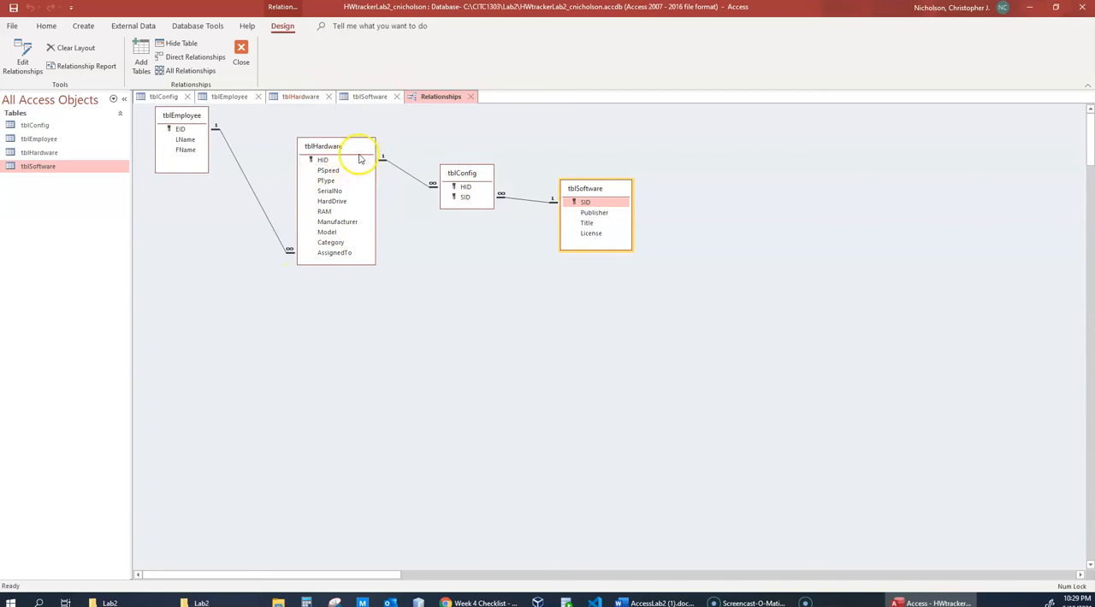
left_click_drag(465, 171, 471, 485)
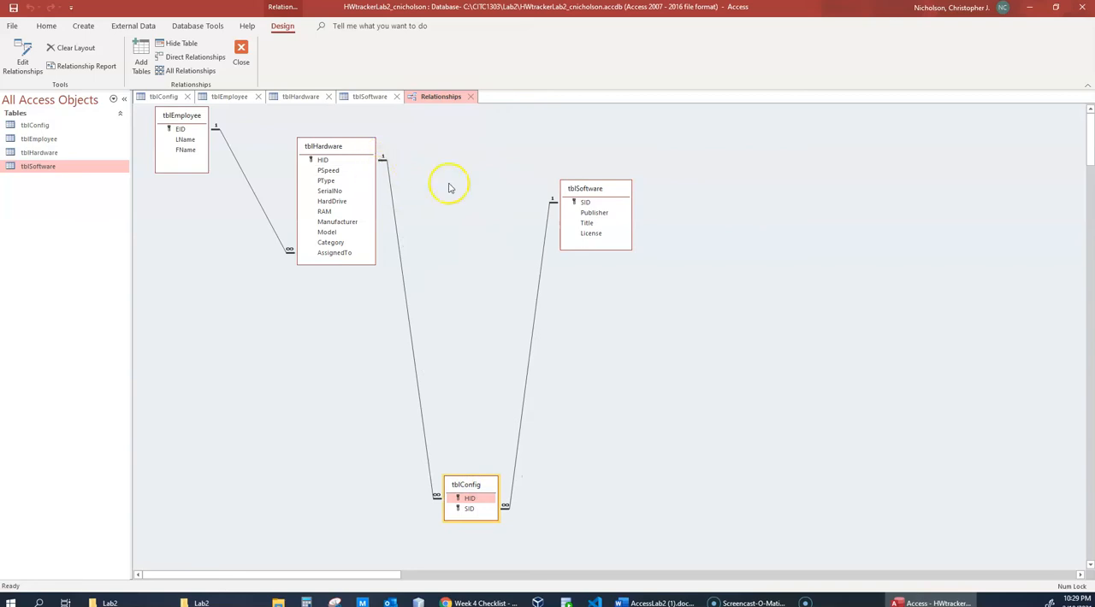
left_click(596, 190)
left_click_drag(597, 189, 591, 162)
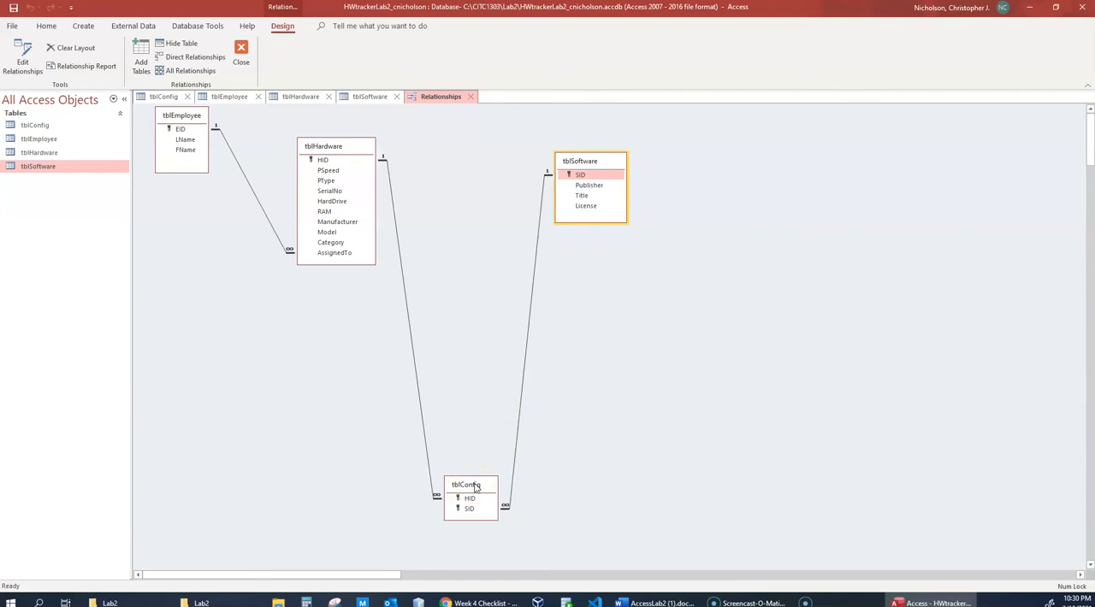
- Move tblConfig back up between tblHardware and tblSoftware and highlight the SID and HID keys that link the three tables
left_click(476, 486)
left_click_drag(483, 488, 464, 166)
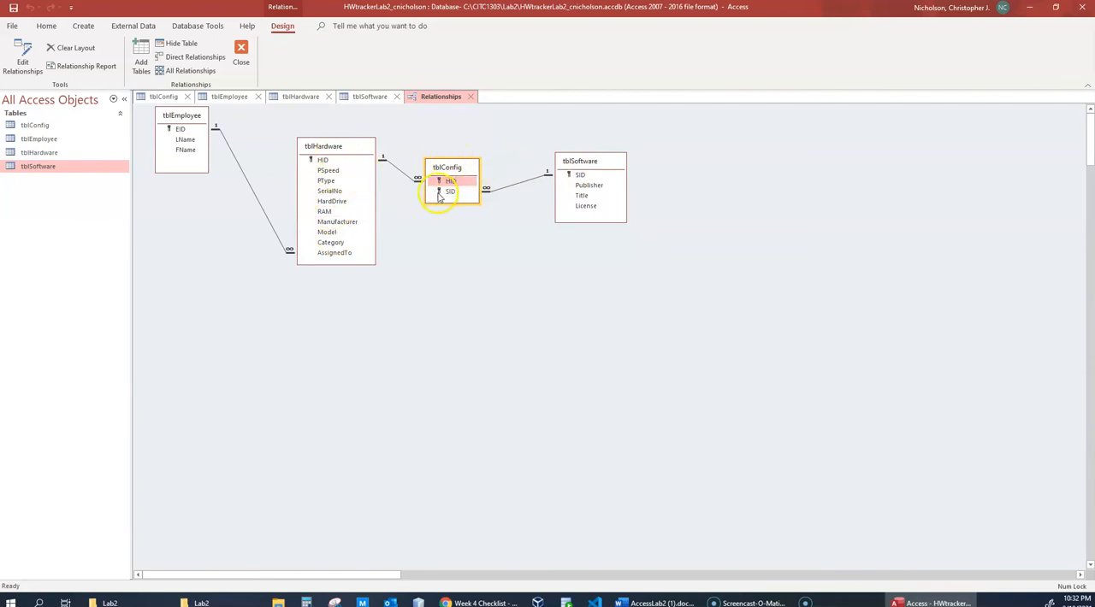
left_click(580, 175)
left_click(320, 160)
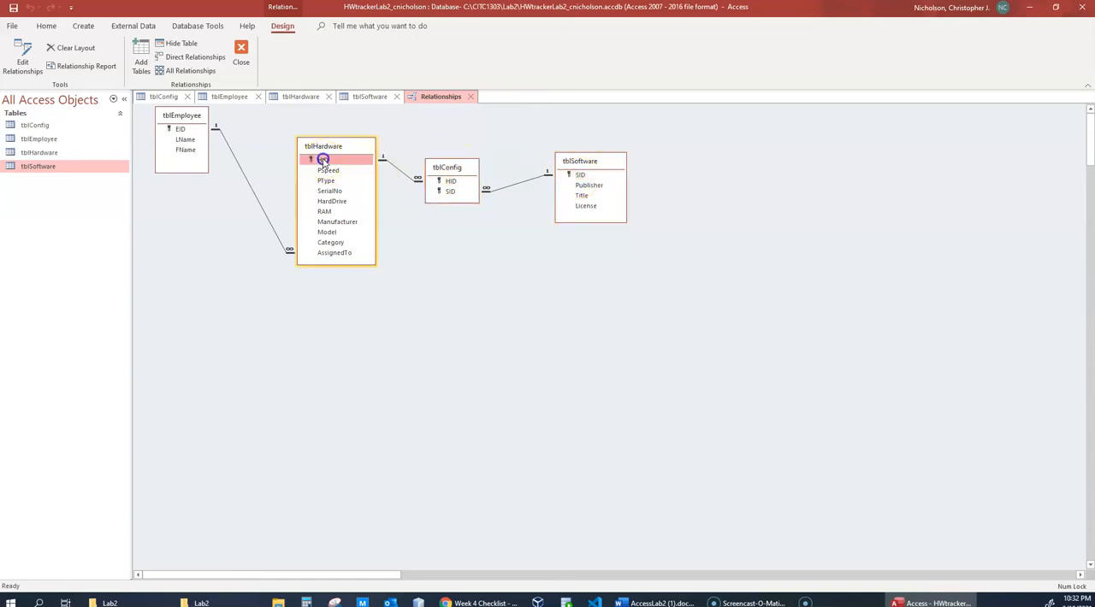
left_click(450, 181)
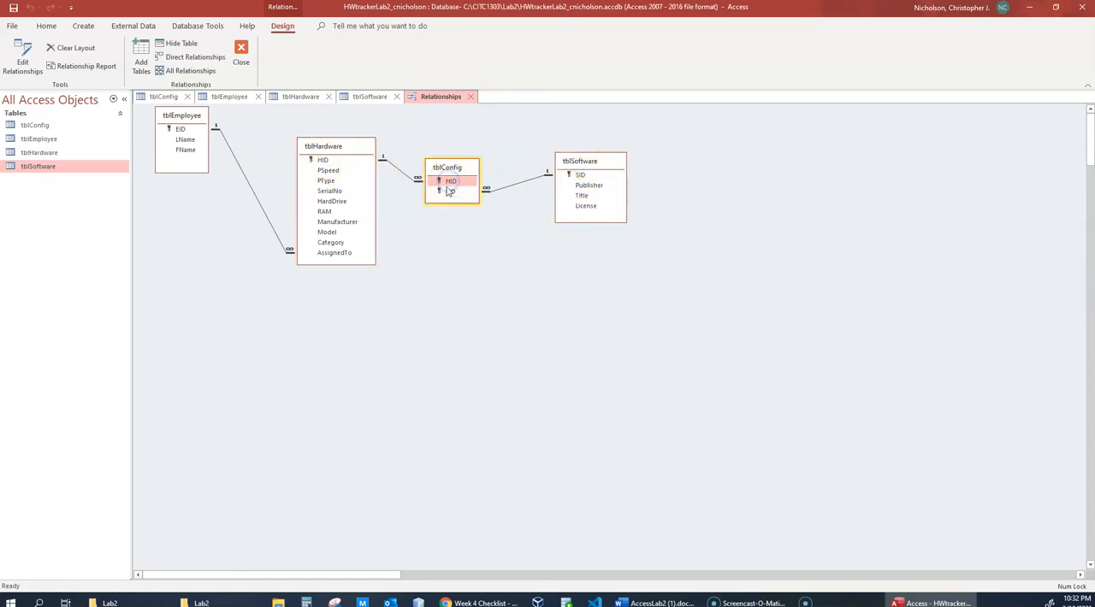
right_click(42, 126)
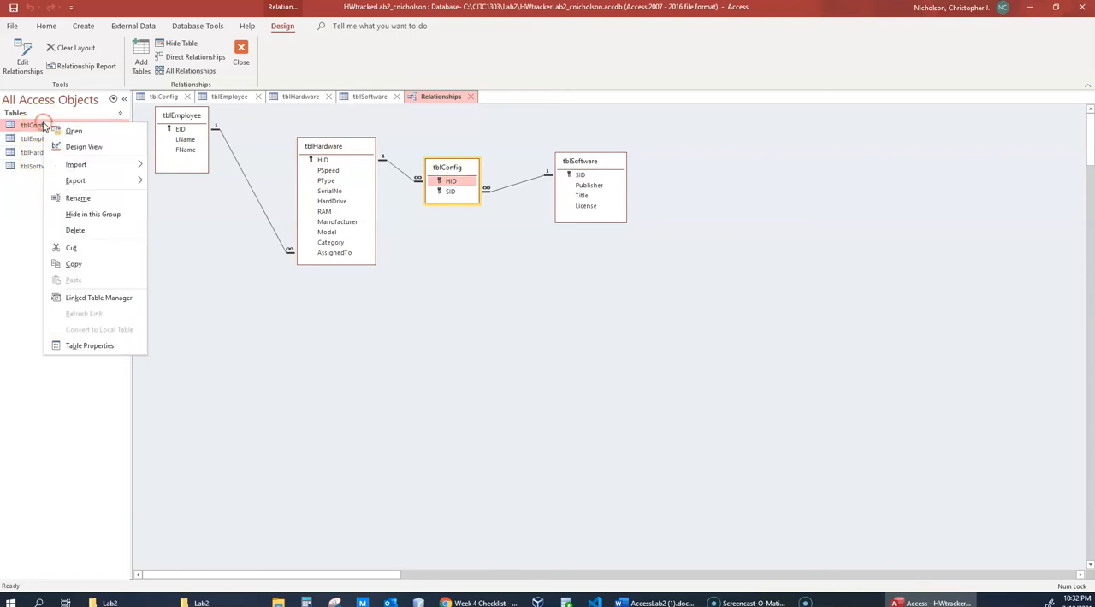
left_click(85, 148)
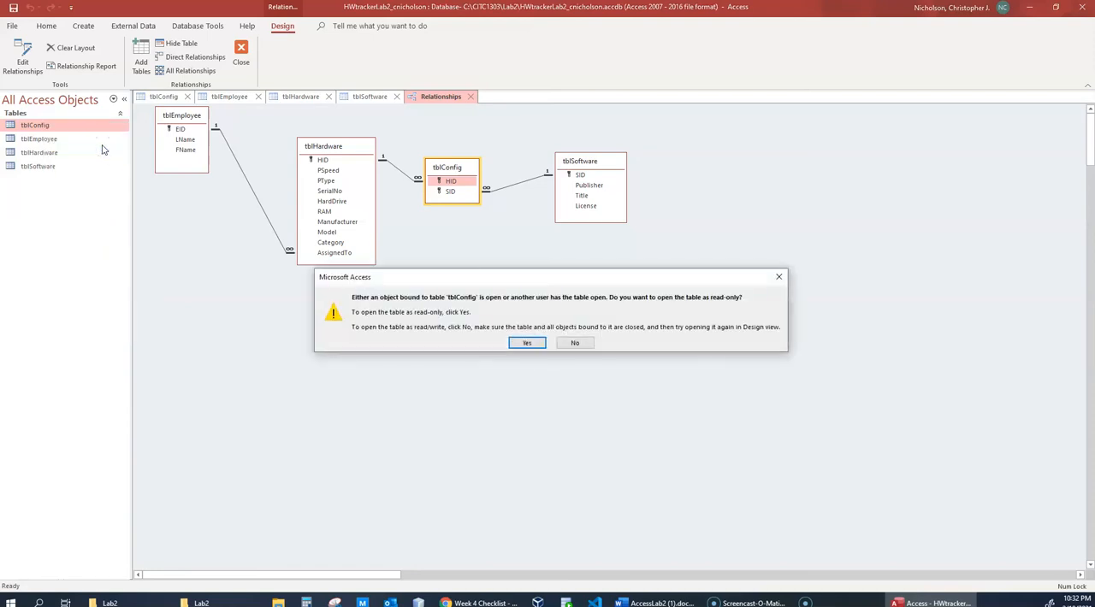
left_click(574, 342)
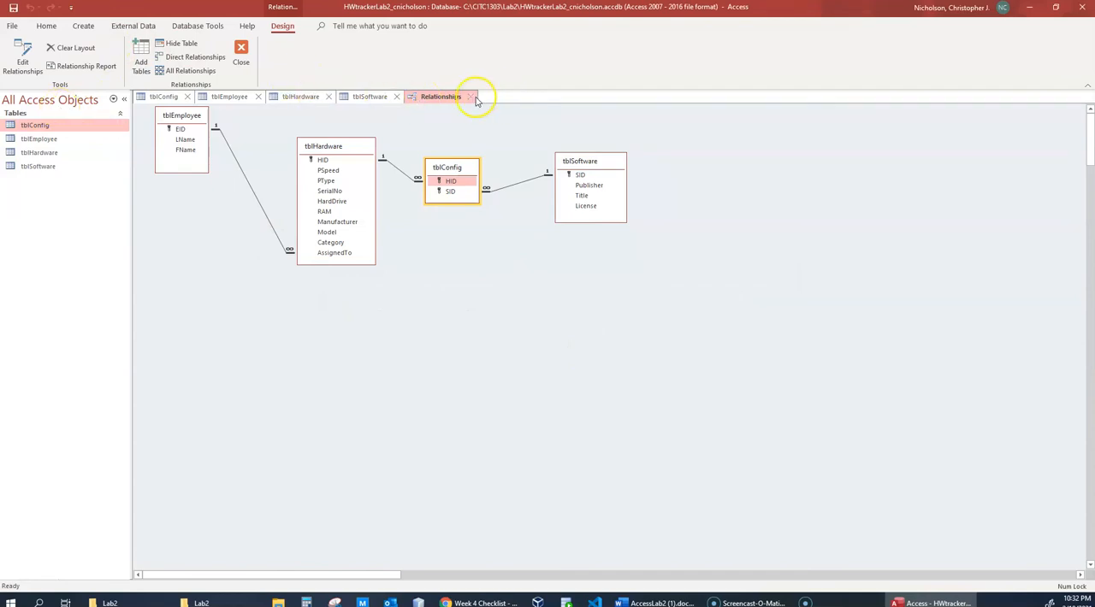
- Close the Relationships window without saving its layout, and open tblConfig in Design View as read-only
left_click(241, 58)
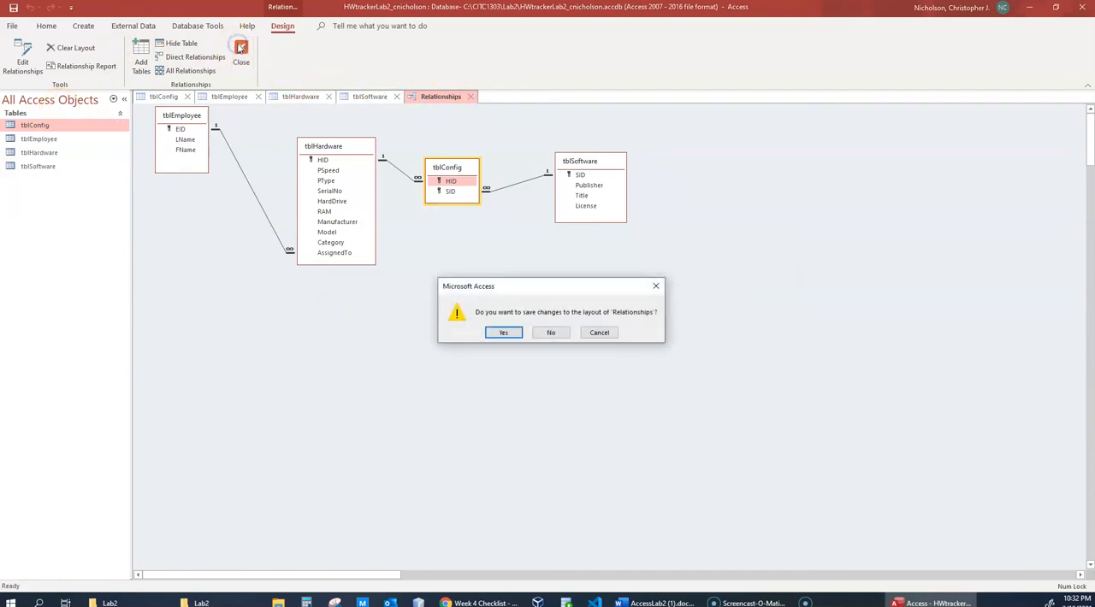
left_click(550, 333)
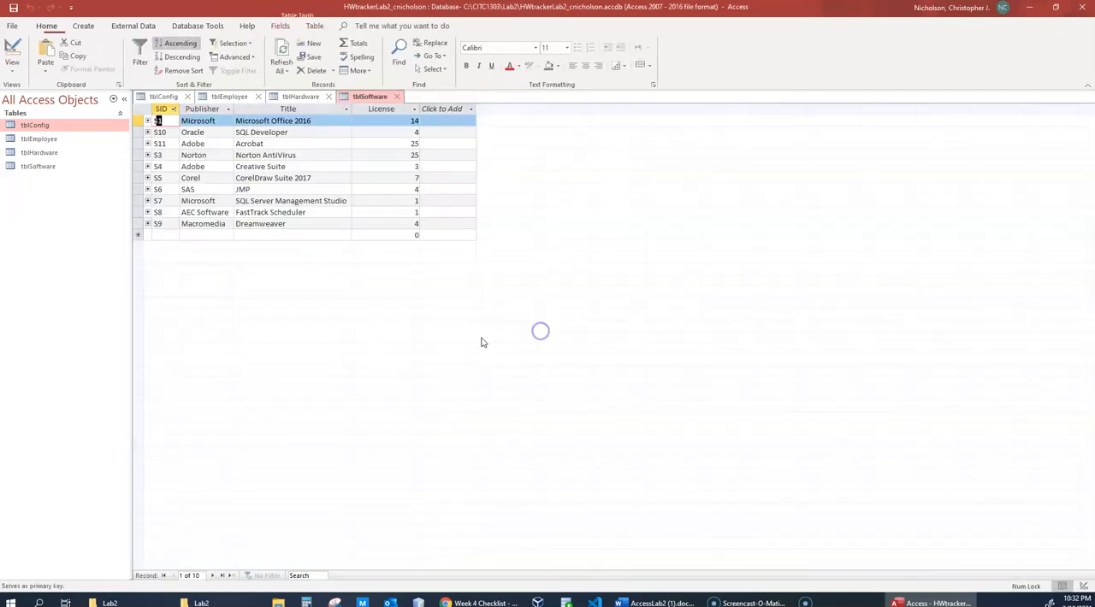
left_click(45, 126)
right_click(45, 126)
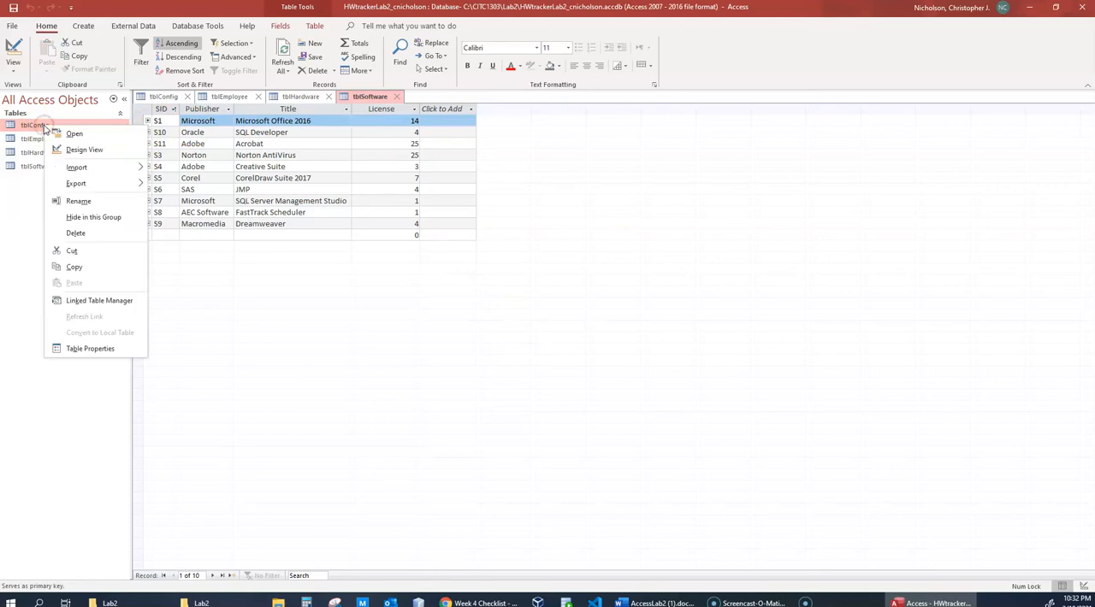
left_click(75, 146)
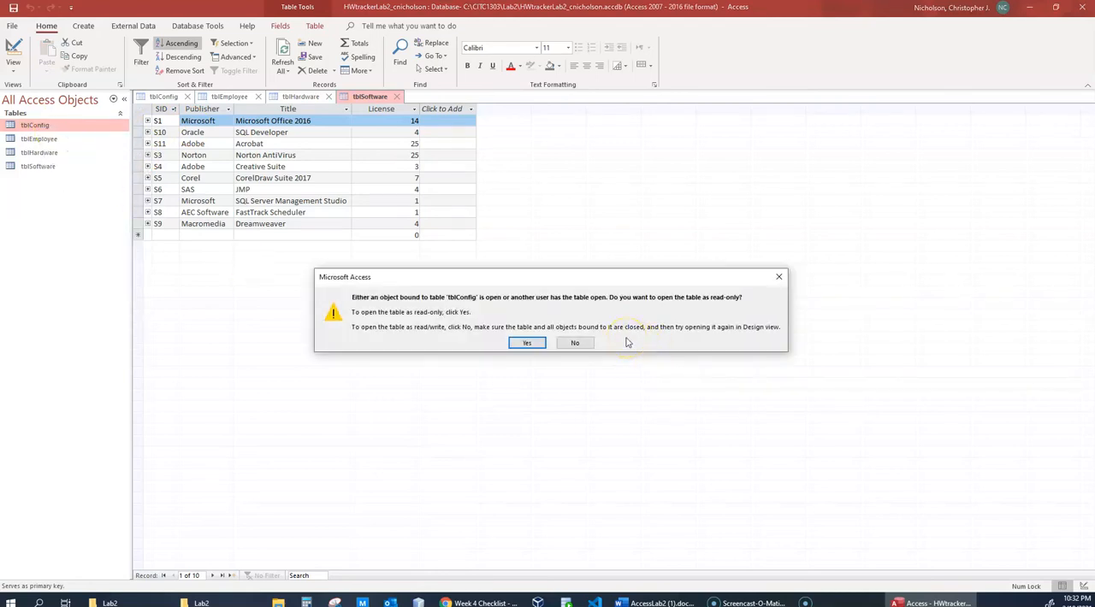
left_click(530, 343)
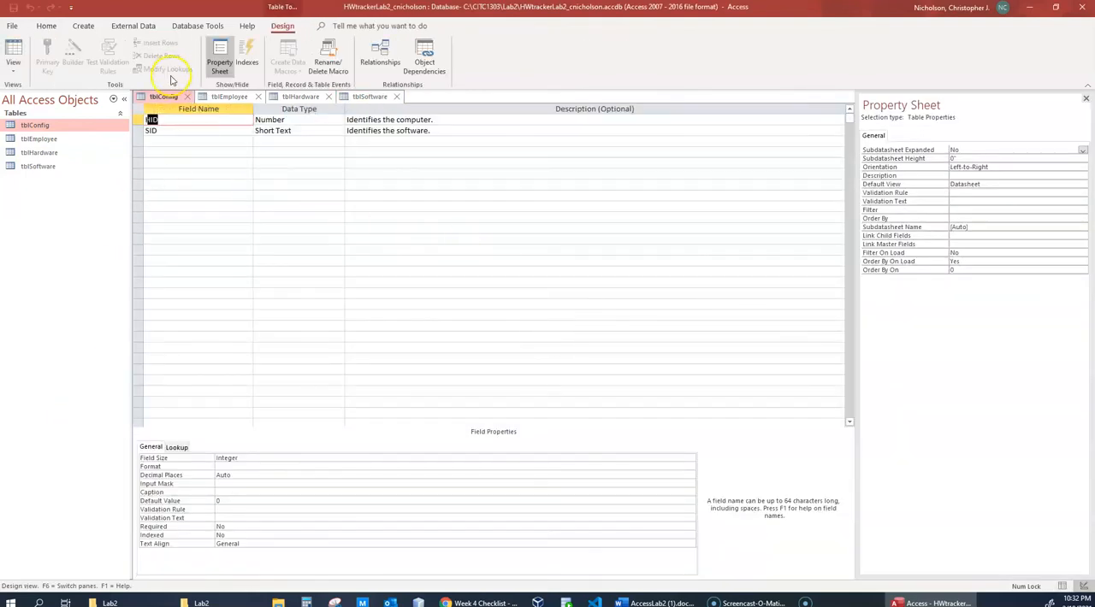
- Select the HID and SID rows of tblConfig in turn to examine the fields that form its key
left_click_drag(138, 120, 140, 130)
left_click(141, 120)
left_click(141, 131)
left_click(140, 119)
left_click(139, 126)
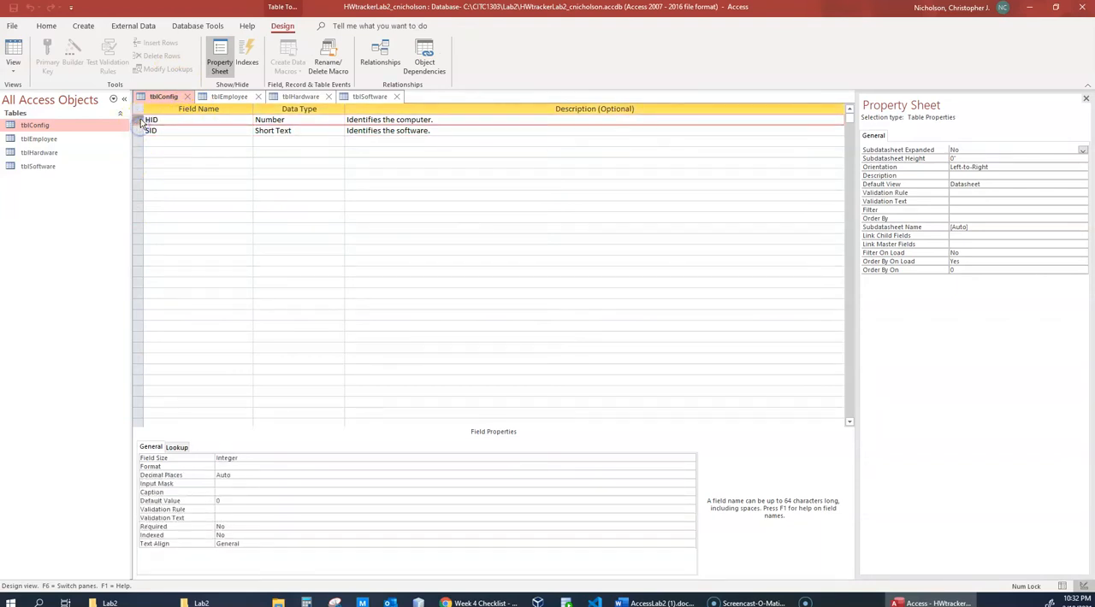
left_click(136, 130)
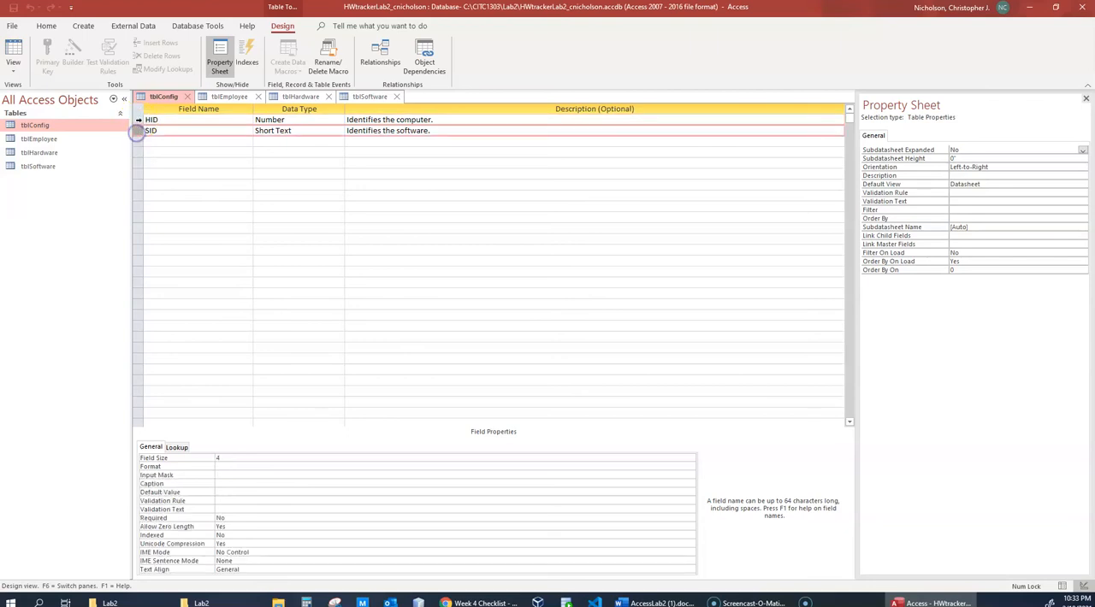
left_click(138, 131)
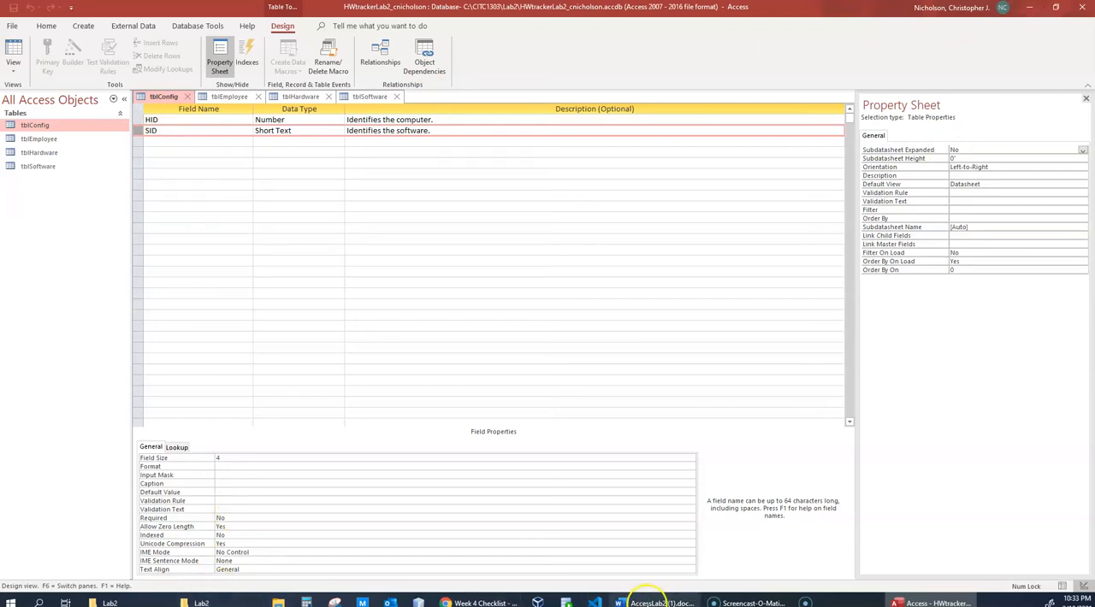
- Switch to the AccessLab2 document in Word and add "cardinality," in italics after "connectivity," in item 6
left_click(648, 600)
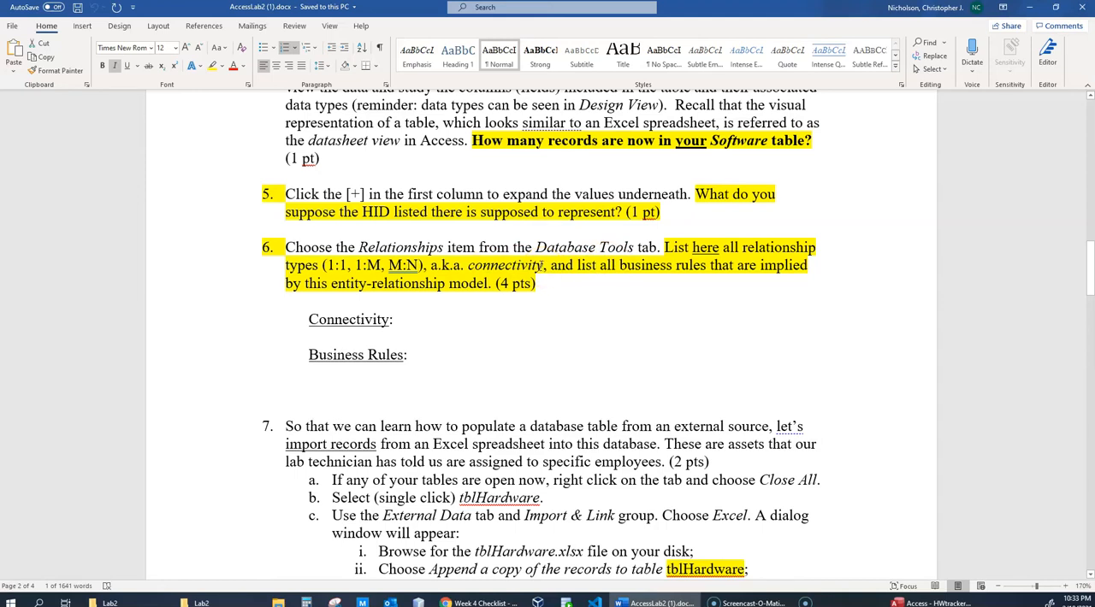
scroll(540, 266, "up", 12)
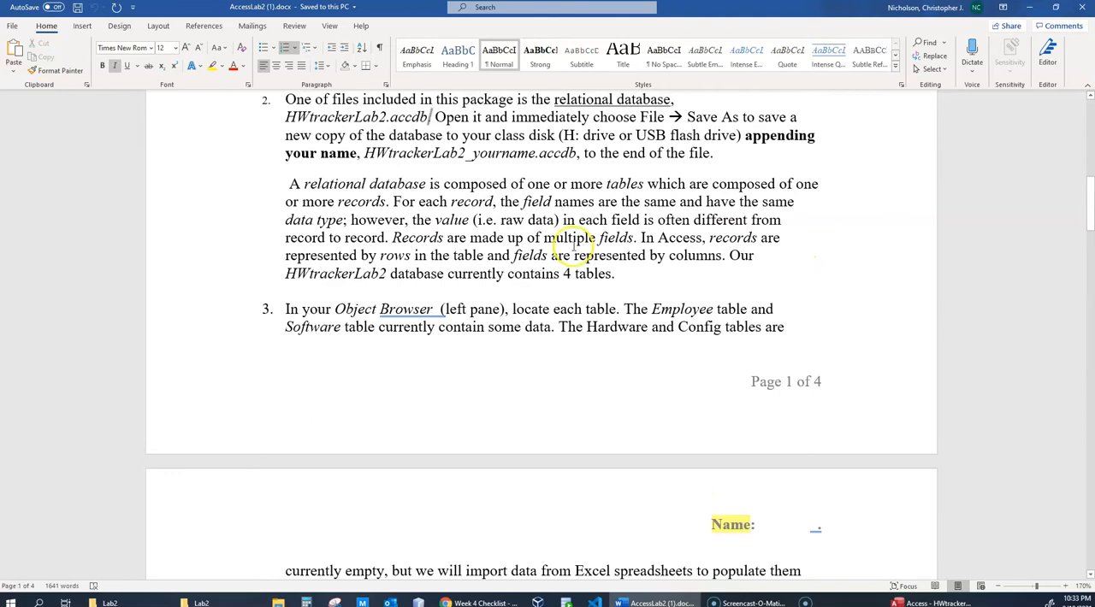
scroll(581, 392, "down", 3)
scroll(580, 392, "down", 7)
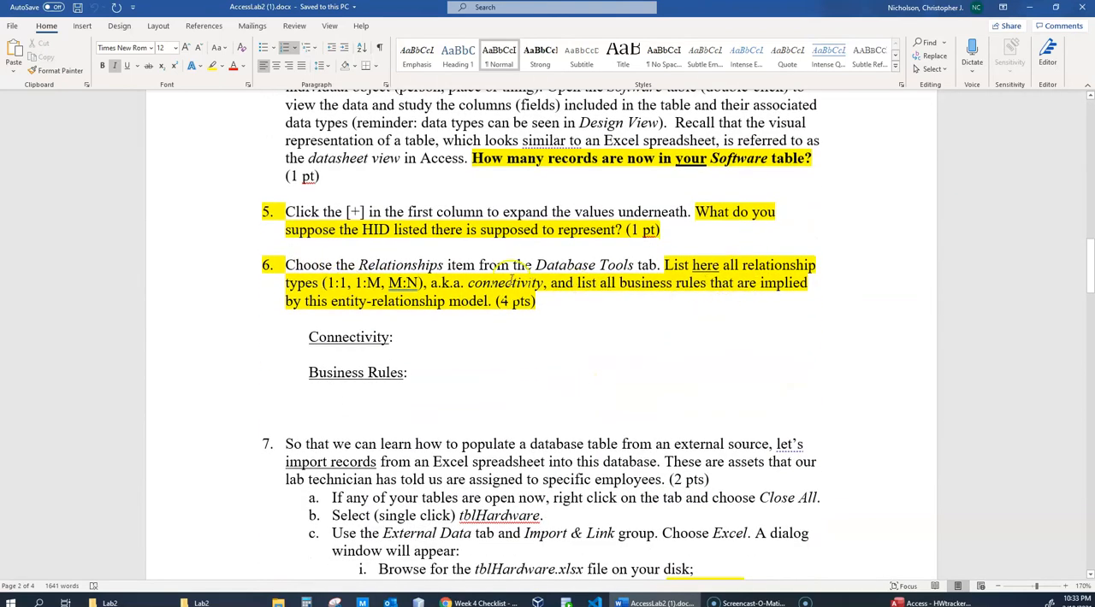
left_click(547, 283)
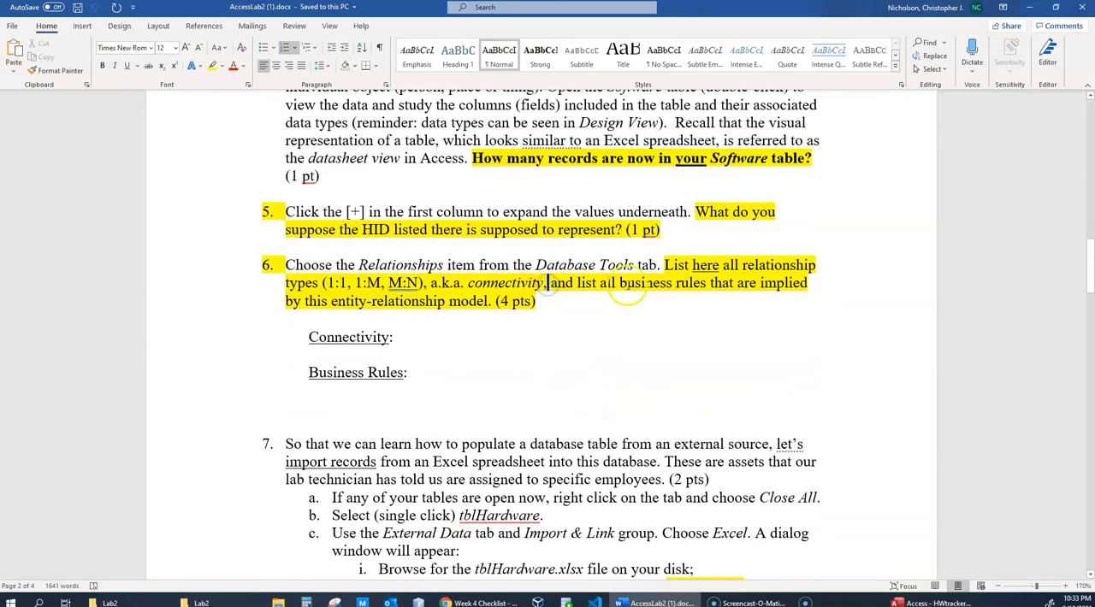
type("ca")
type("rdin")
type("ality")
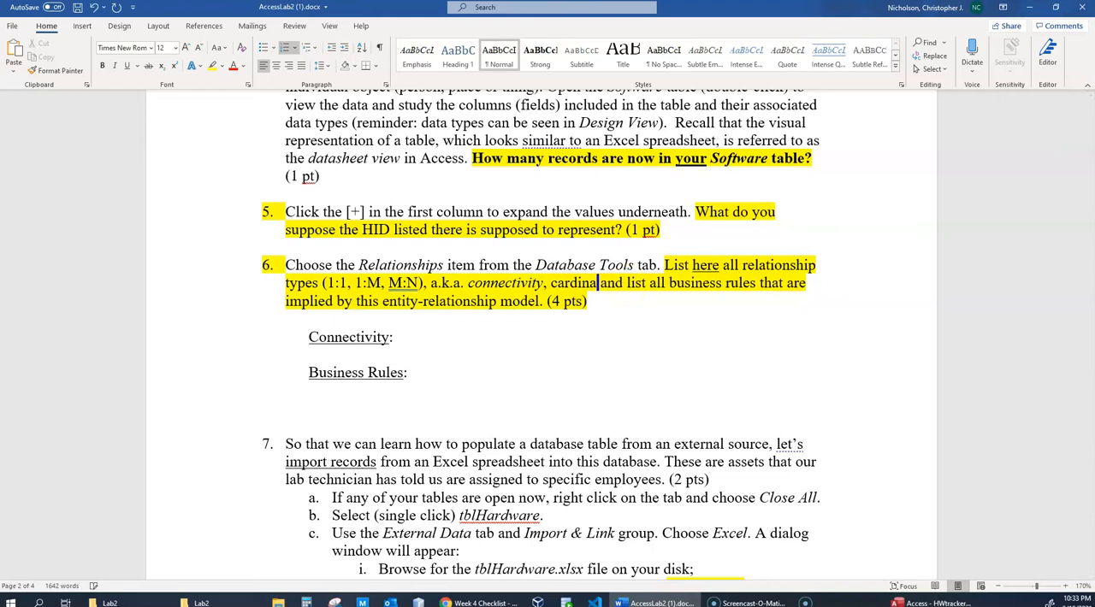
type(",")
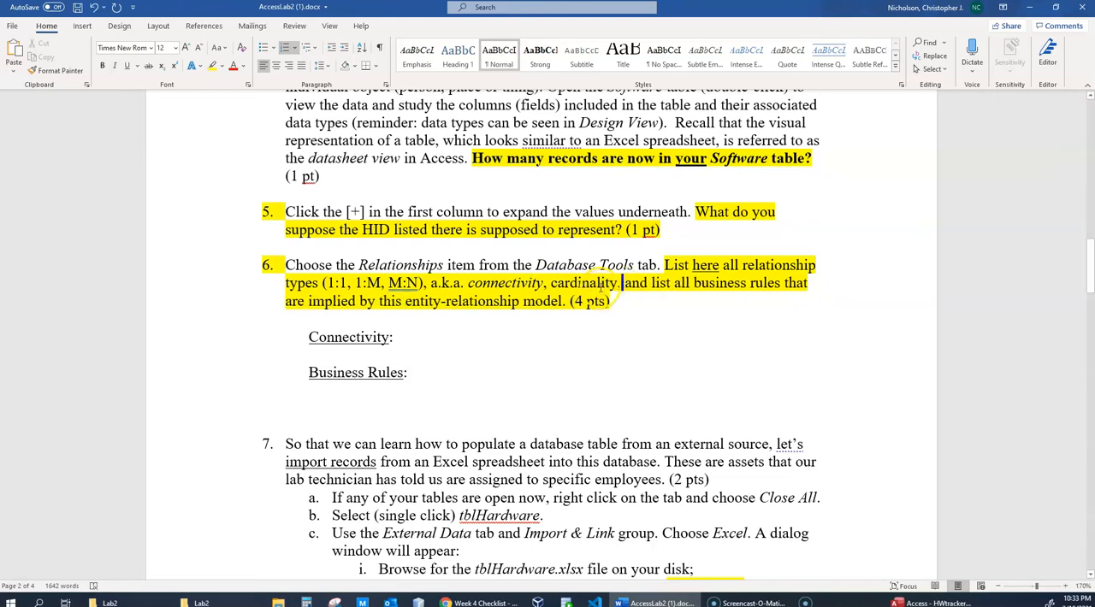
double_click(599, 284)
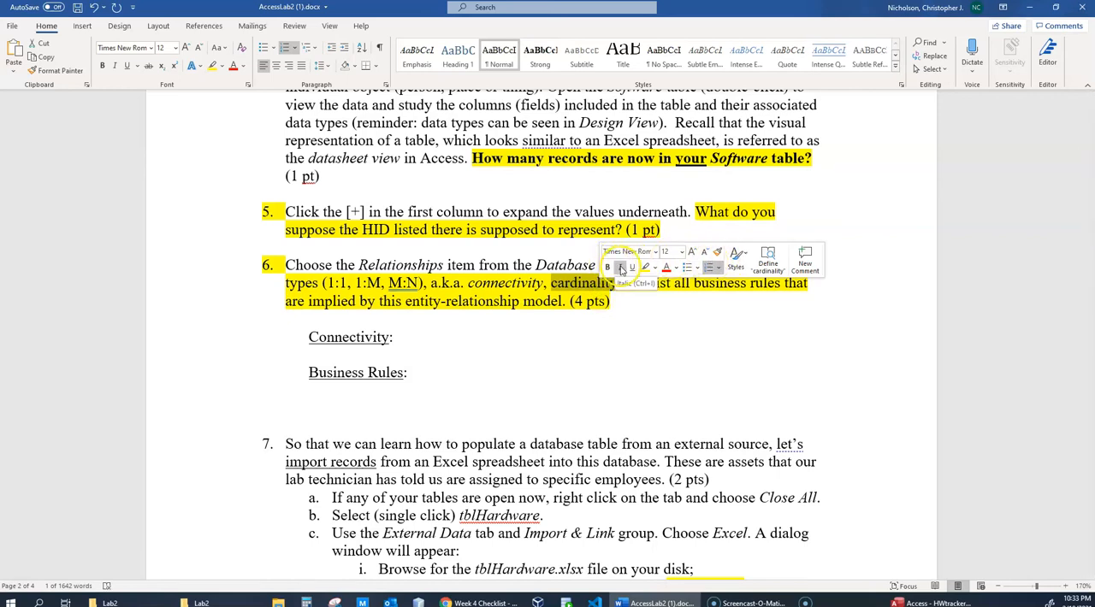
left_click(677, 361)
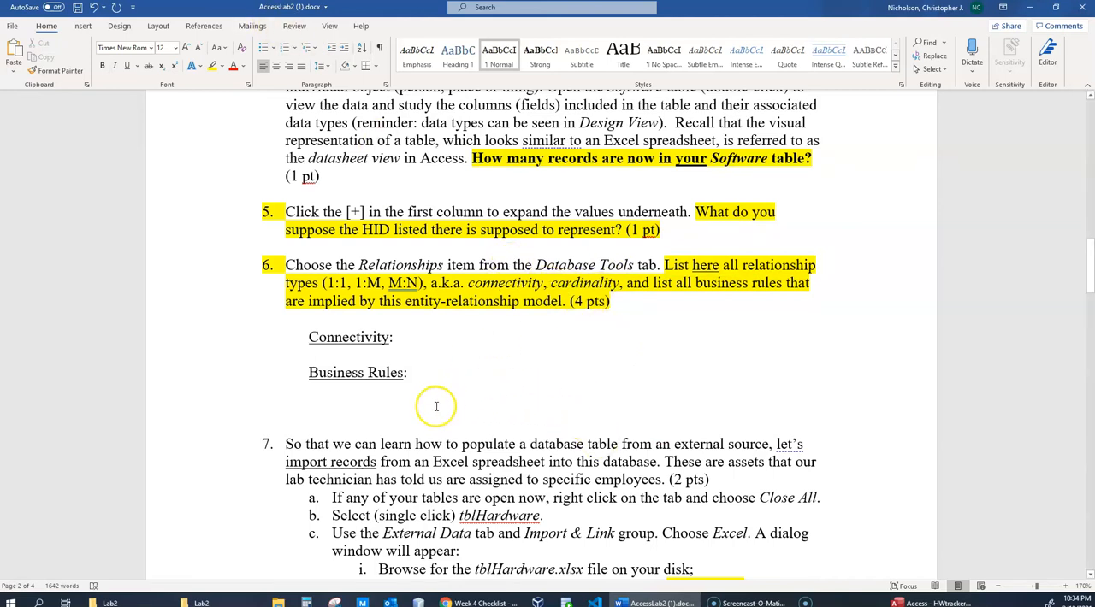
- Switch to the Cardinality and Modality article in Chrome and study its one, many, nullable and not nullable crow's foot symbols
key("alt+Tab")
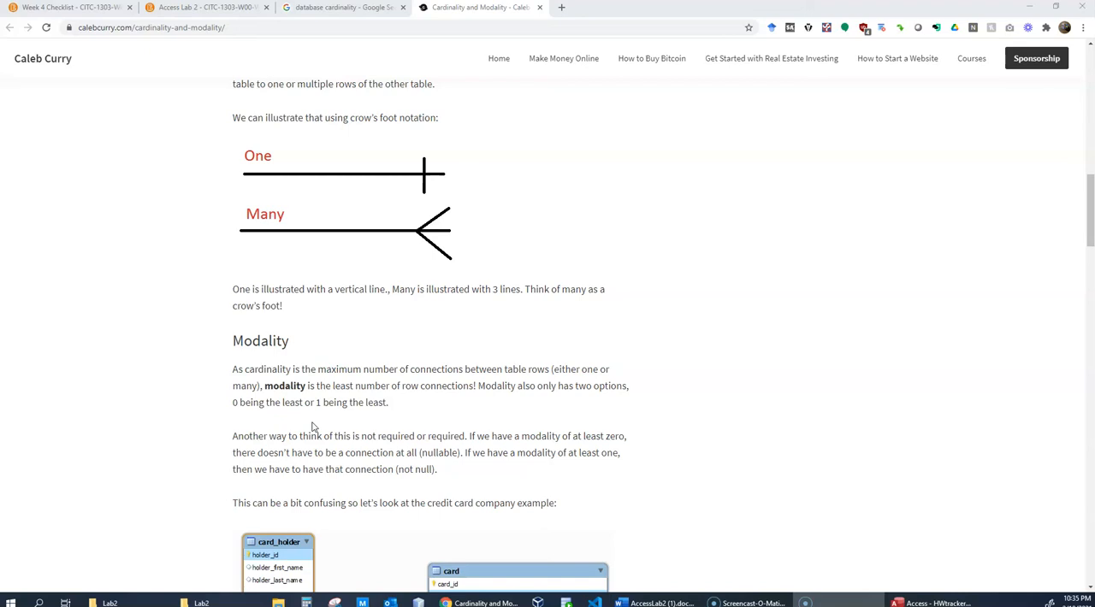
scroll(484, 401, "up", 2)
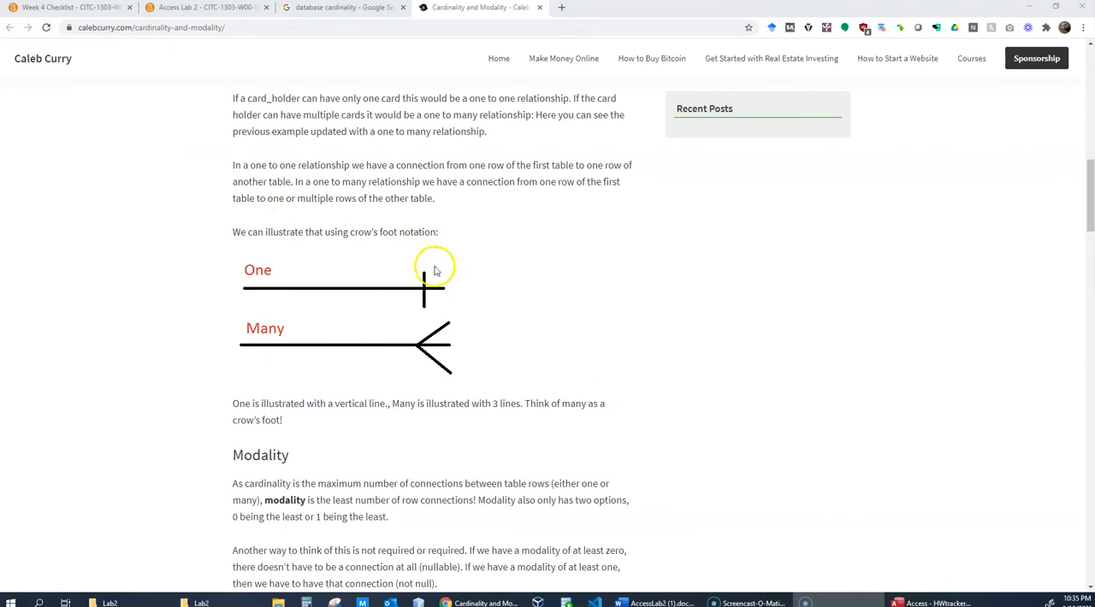
scroll(513, 288, "down", 1)
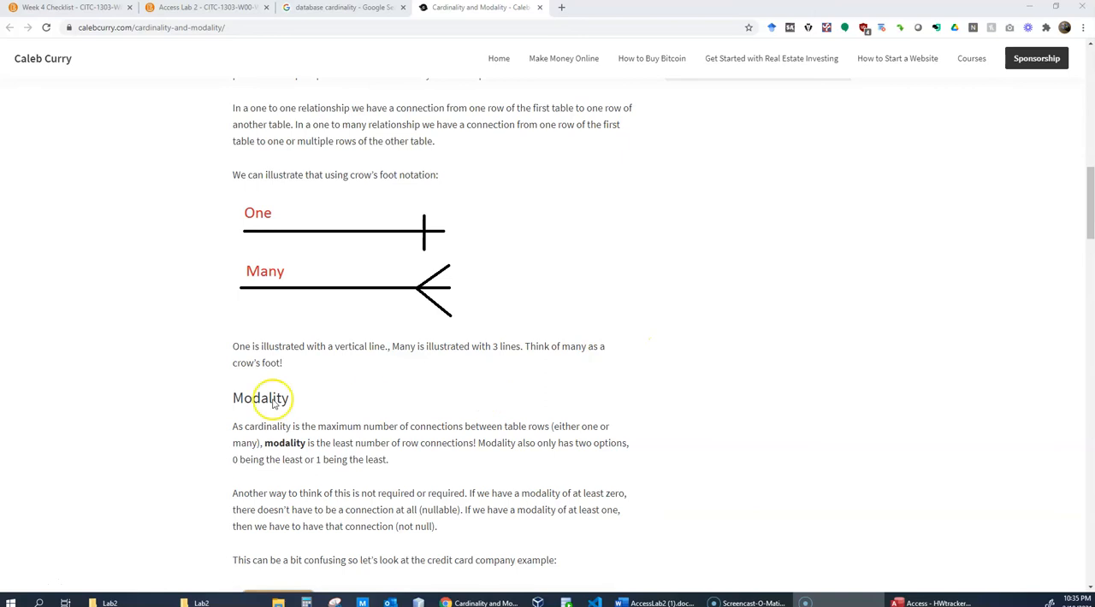
scroll(172, 406, "down", 3)
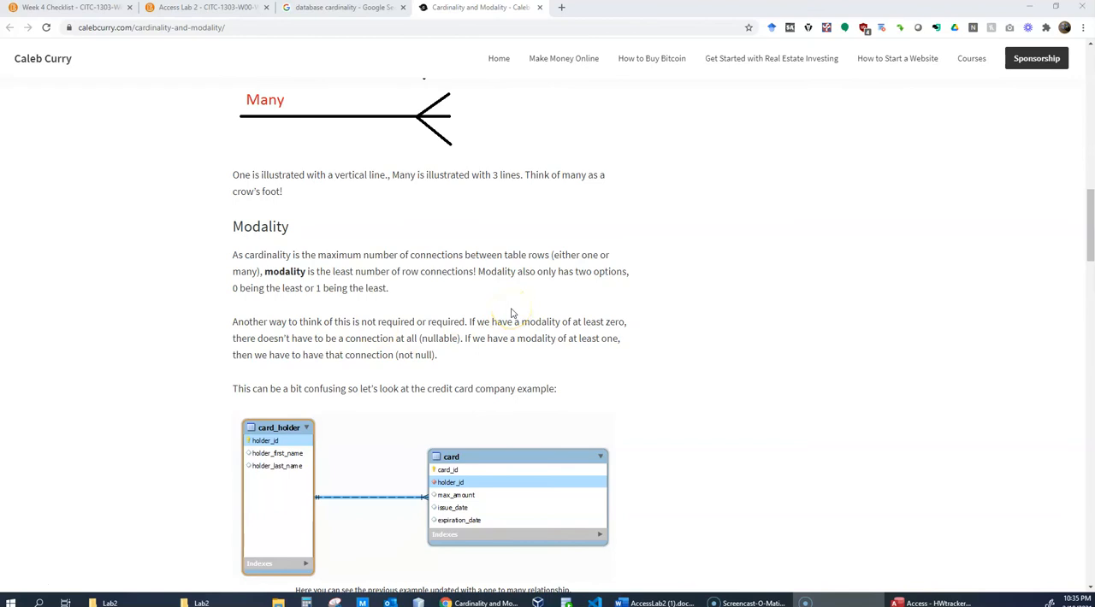
scroll(512, 314, "down", 7)
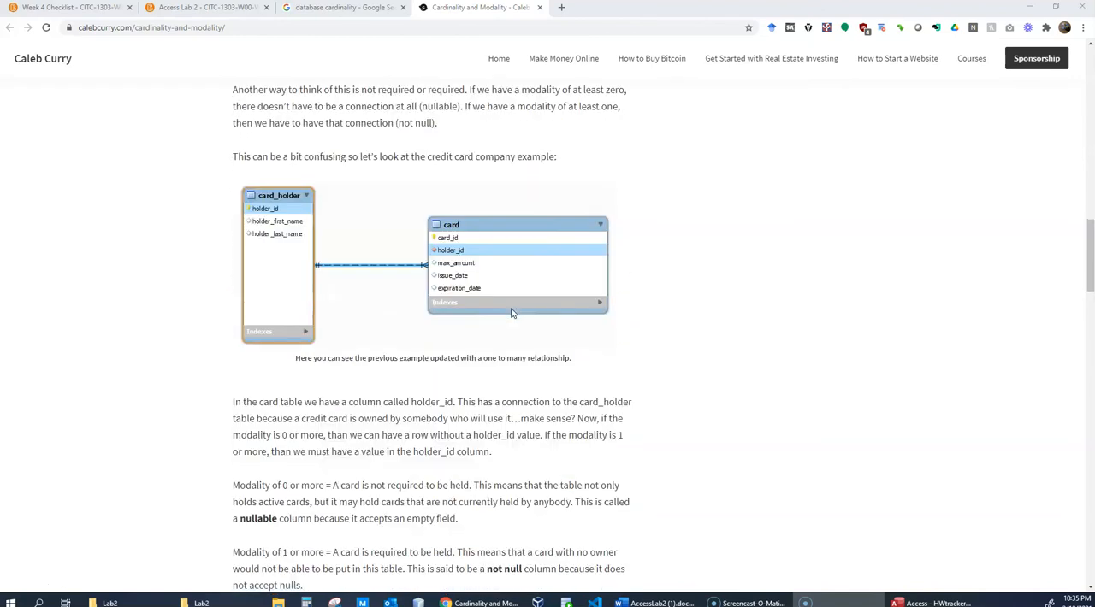
scroll(511, 314, "down", 2)
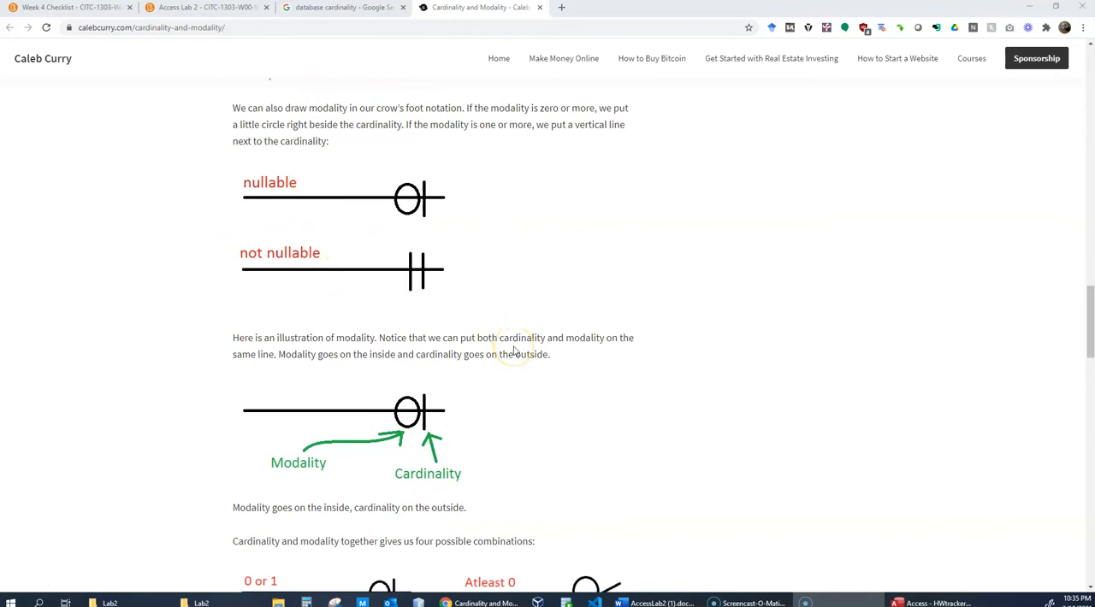
scroll(514, 351, "down", 3)
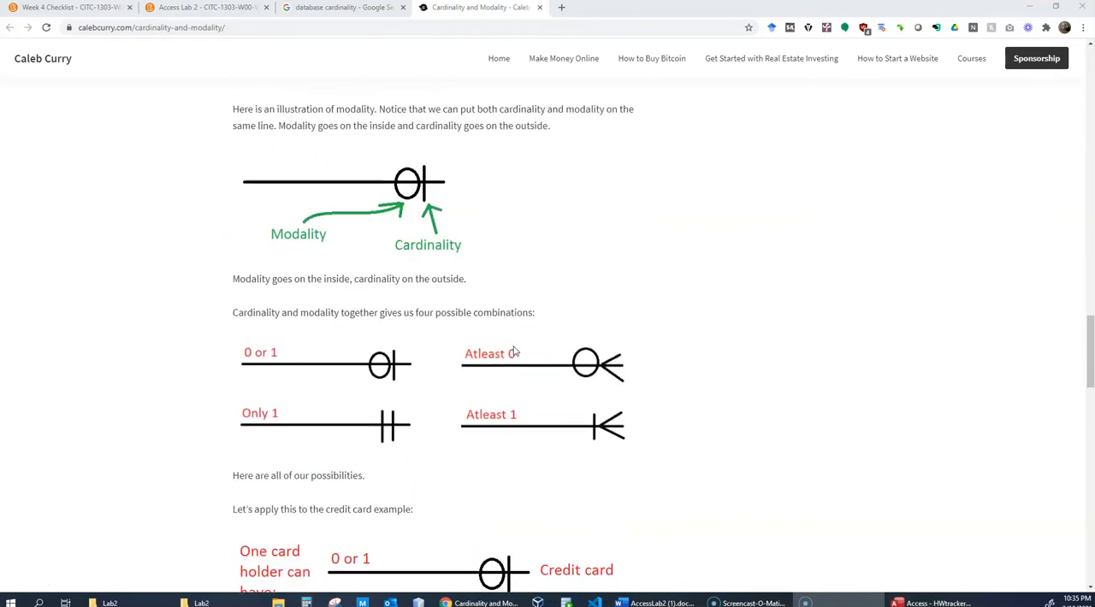
- Read the article's worked examples on card holders with credit cards and on students taking classes
scroll(322, 422, "down", 3)
scroll(321, 422, "down", 3)
scroll(295, 417, "up", 3)
scroll(295, 417, "down", 3)
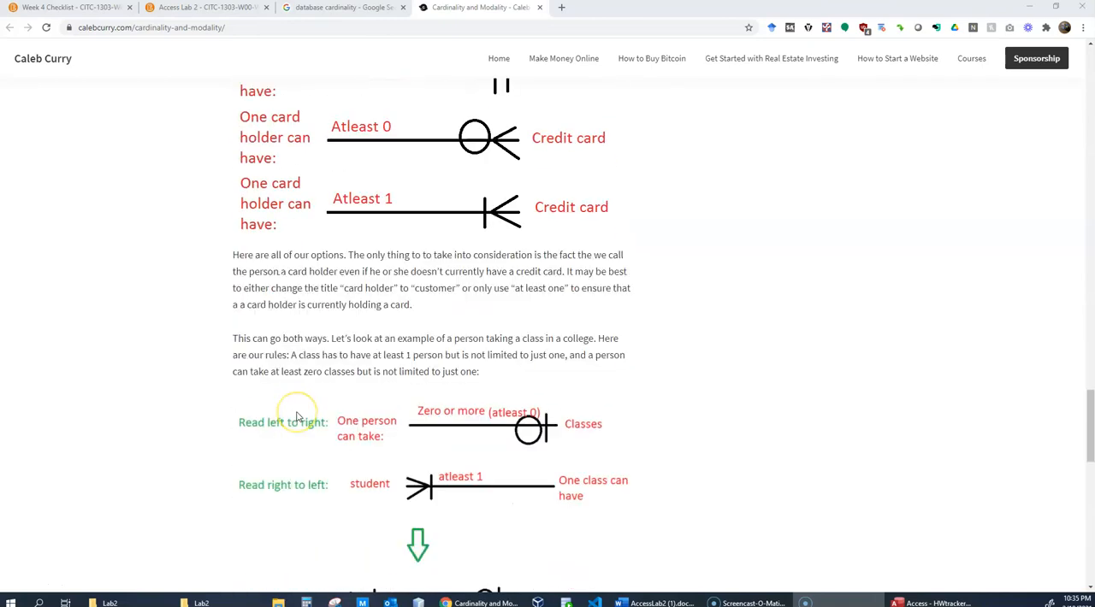
scroll(208, 254, "down", 3)
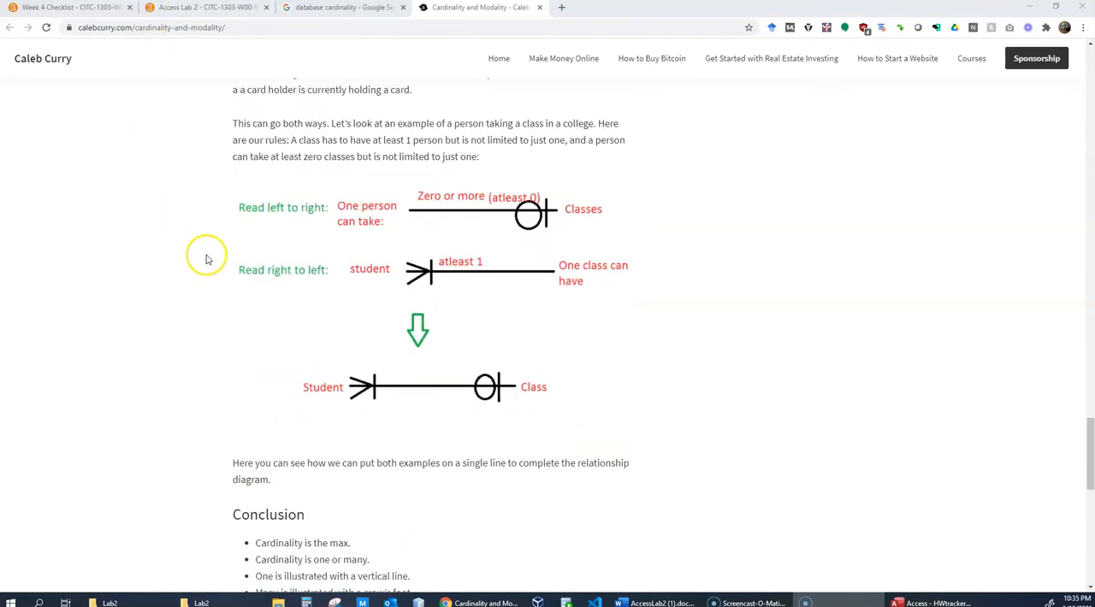
scroll(206, 259, "down", 2)
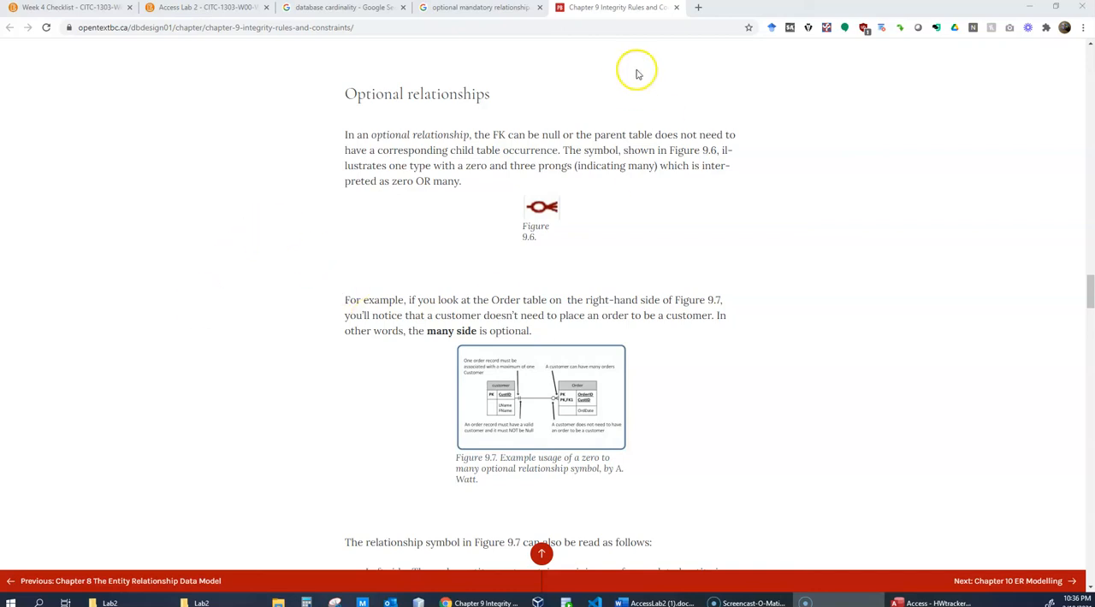
- Read the chapter's Optional relationships and Mandatory relationships sections, studying the symbols and example diagrams in Figures 9.6 to 9.11
scroll(621, 221, "down", 1)
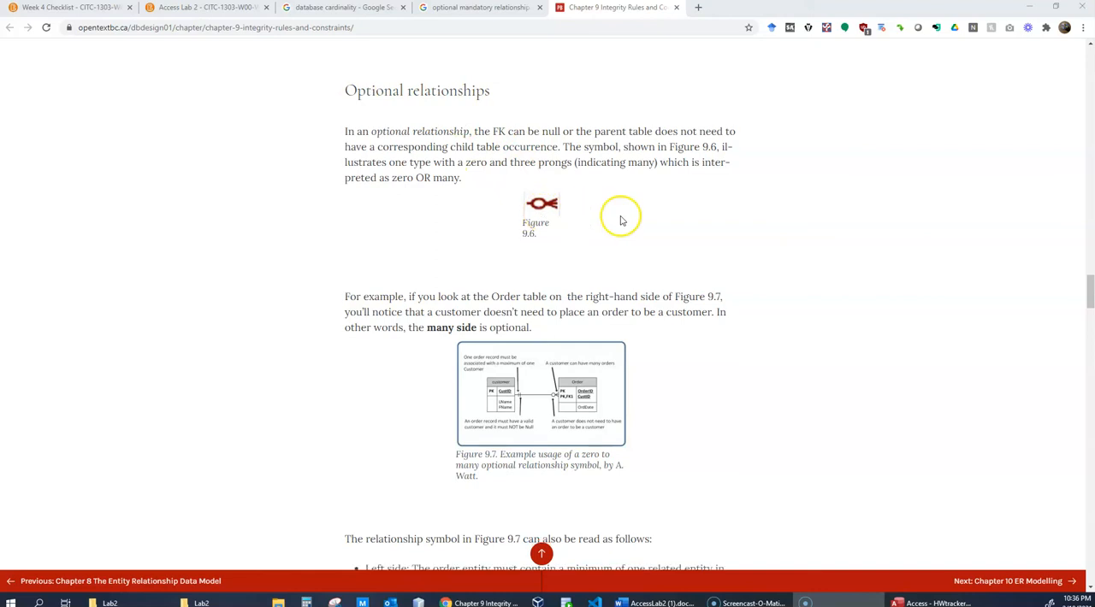
scroll(620, 218, "down", 4)
scroll(525, 285, "down", 3)
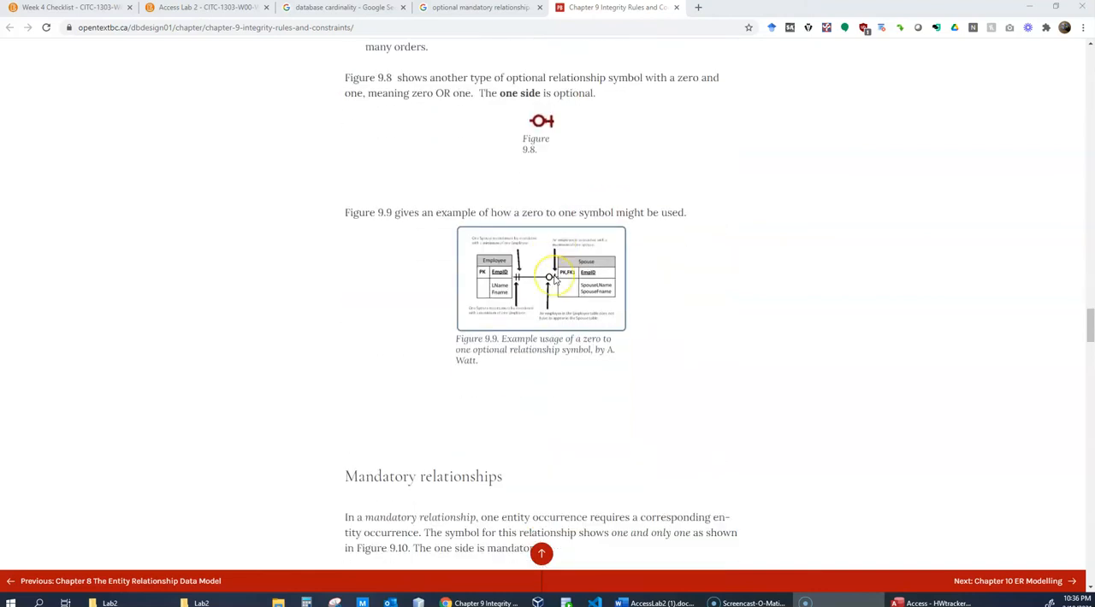
scroll(553, 278, "down", 1)
scroll(610, 322, "down", 2)
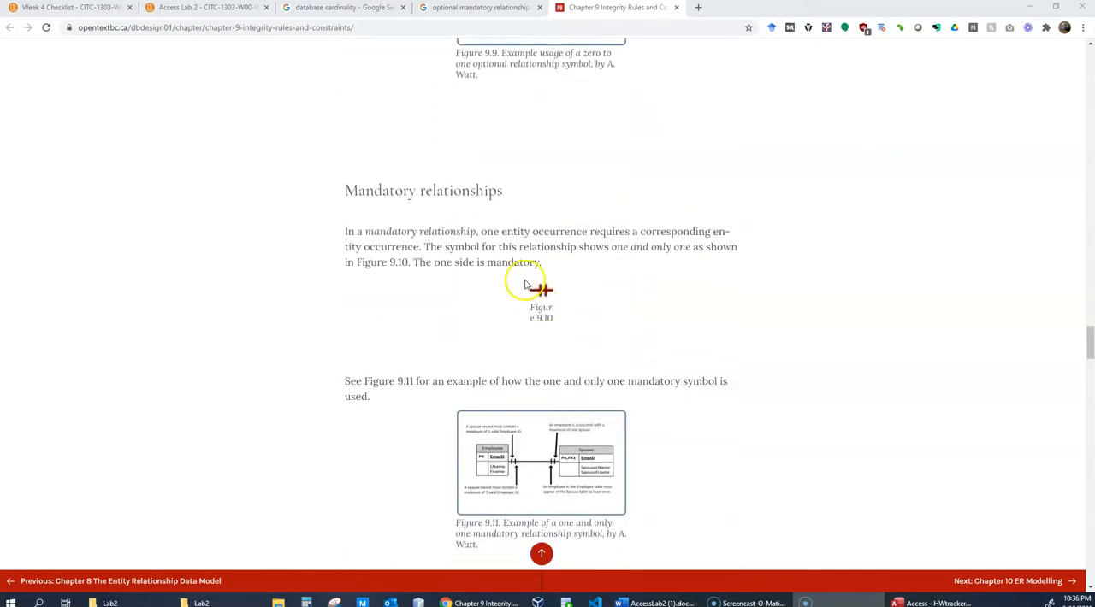
scroll(647, 287, "down", 1)
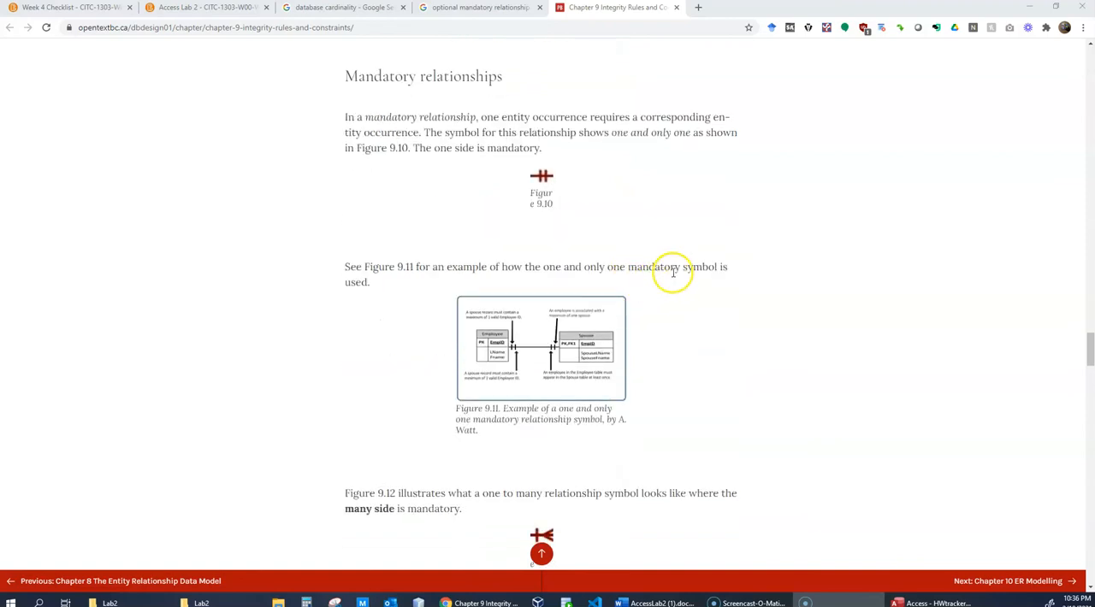
scroll(673, 272, "down", 2)
scroll(548, 272, "up", 3)
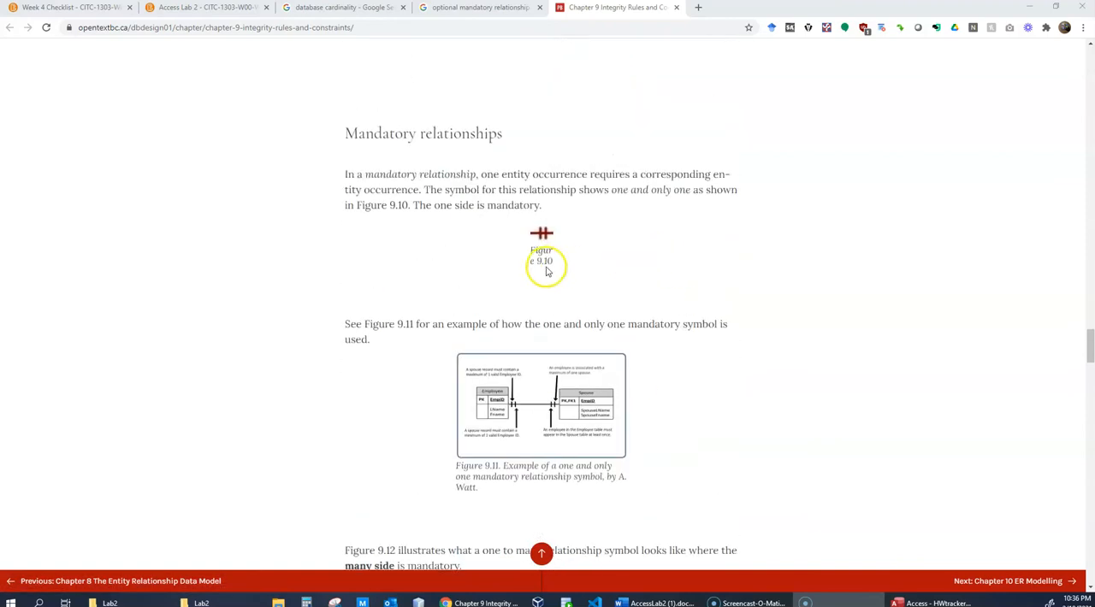
- Study the zero cardinality and connectivity symbols in Figures 9.14 and 9.15, then examine the Customer and Order relationship in Figure 9.16 up close
scroll(799, 300, "down", 7)
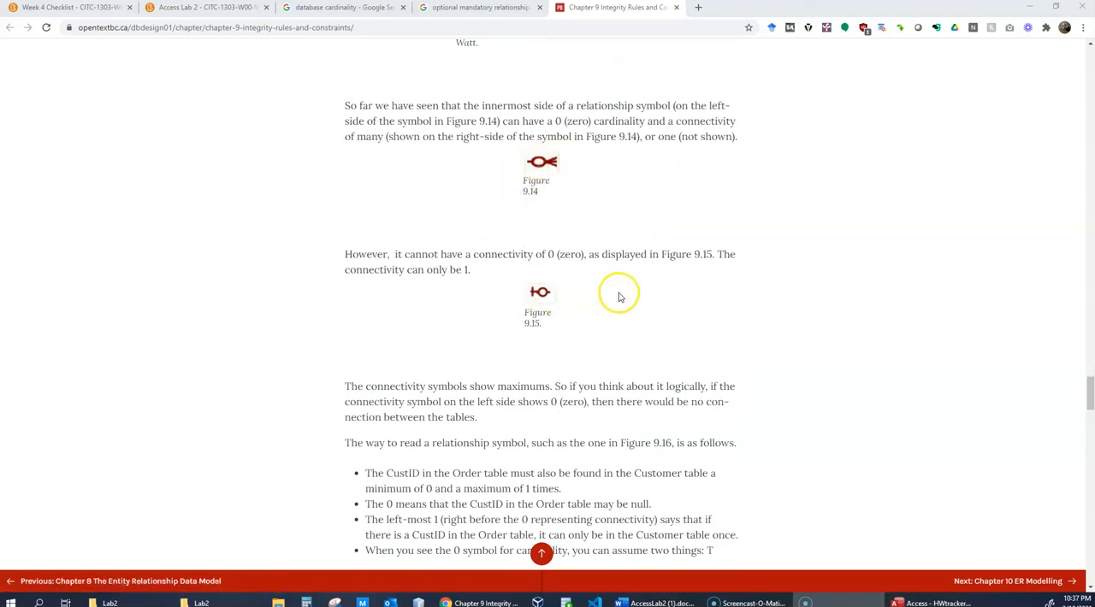
scroll(677, 298, "down", 5)
scroll(675, 299, "down", 1)
scroll(677, 299, "up", 4)
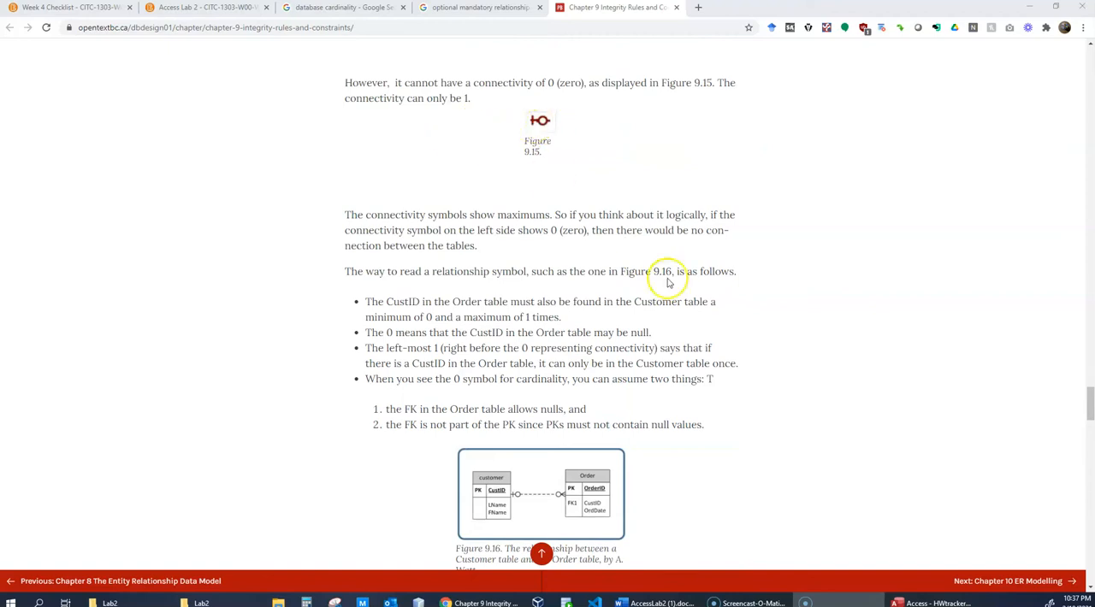
scroll(688, 304, "down", 3)
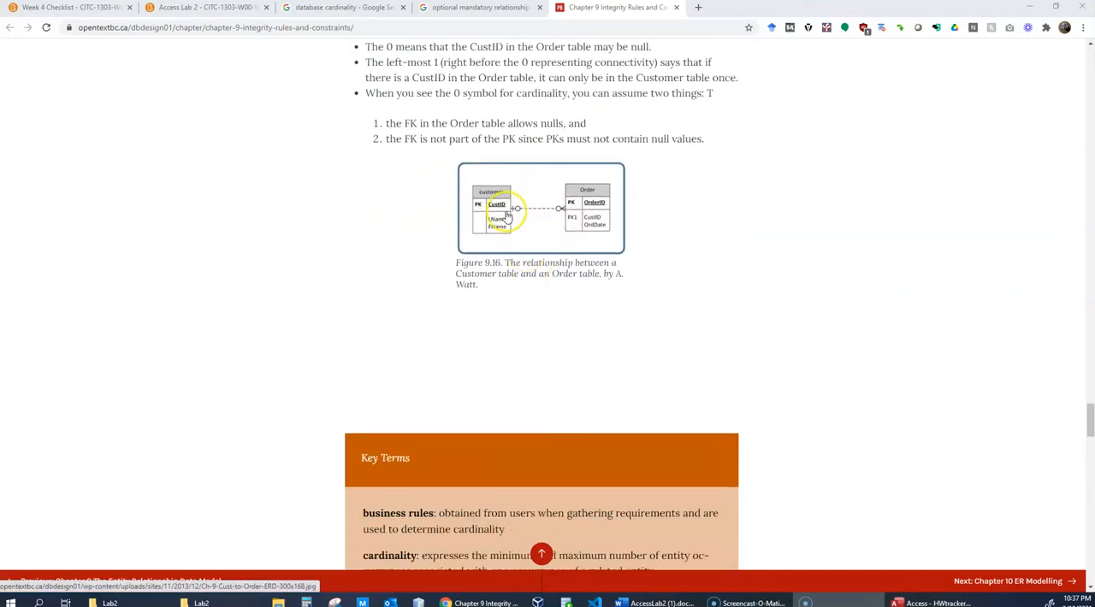
scroll(715, 271, "up", 4)
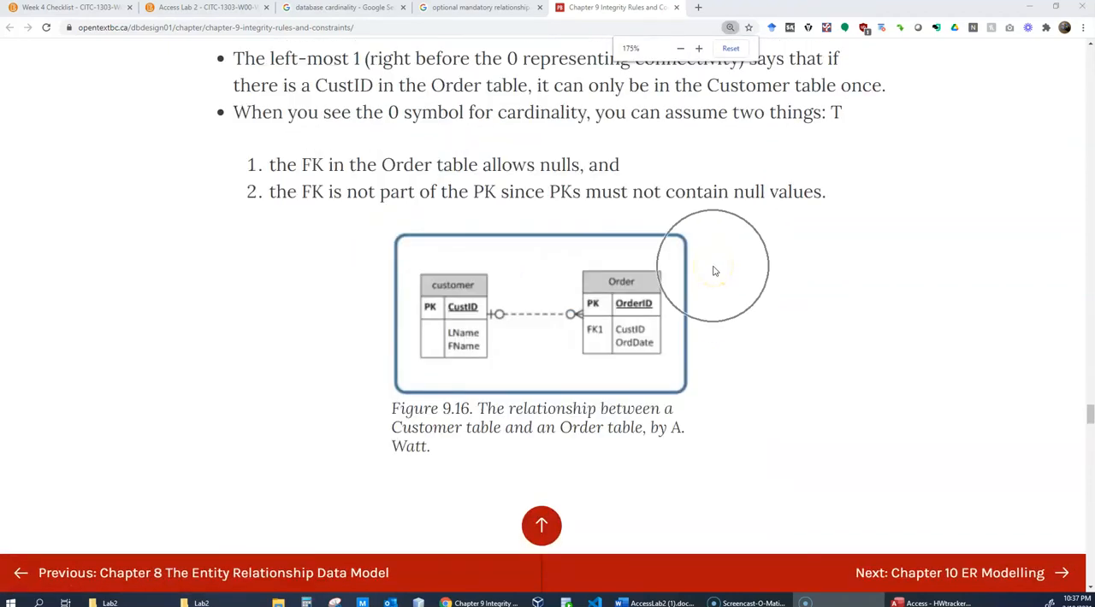
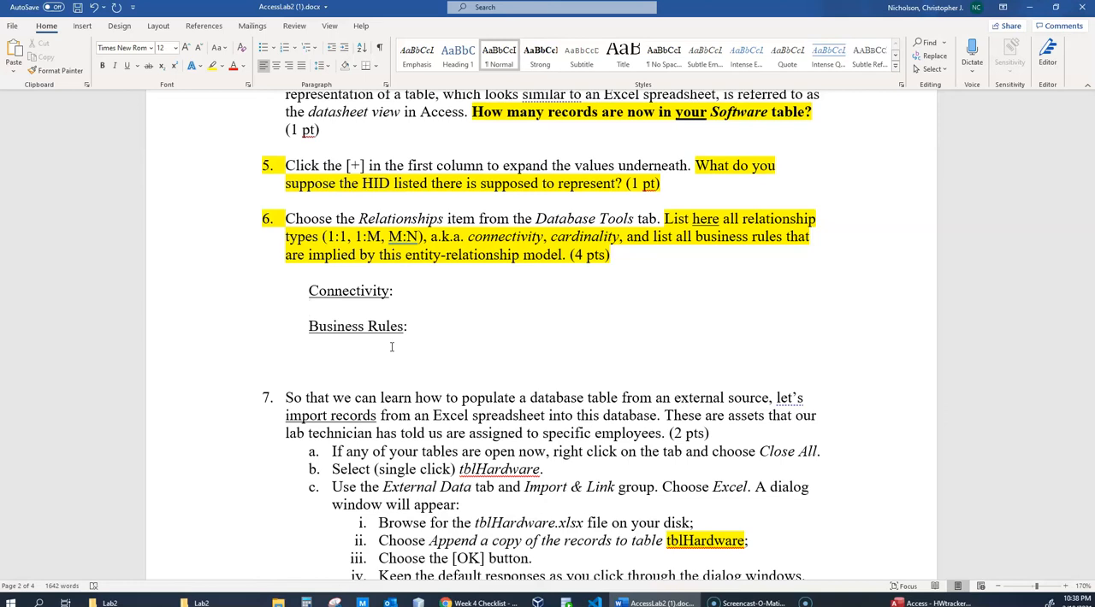
- Review lab question 6 and the step 7 instructions for importing Excel records into tblHardware
left_click(392, 347)
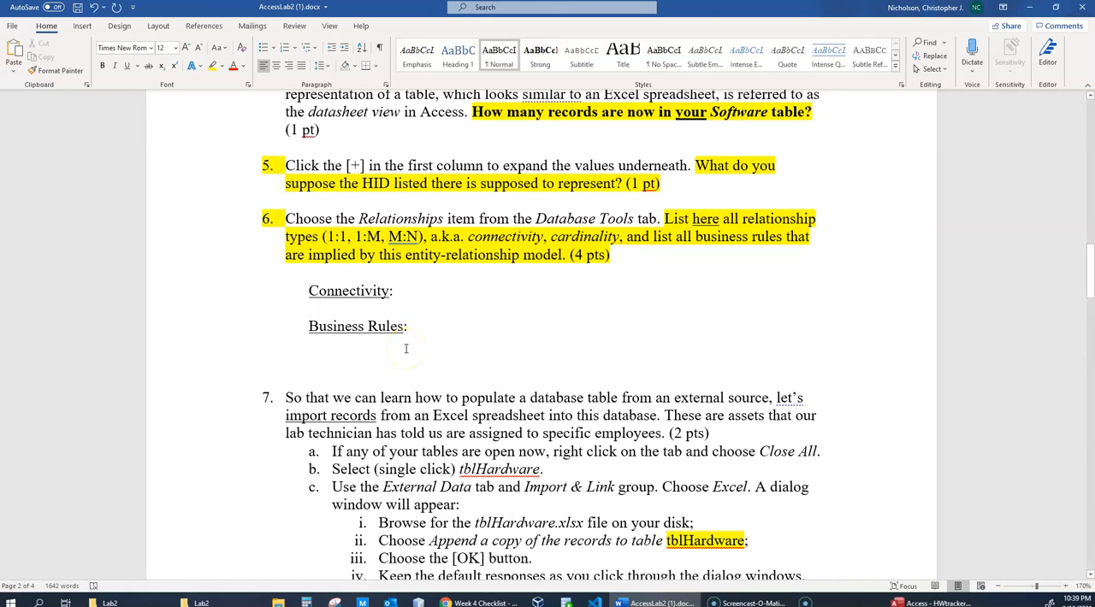
scroll(406, 348, "down", 5)
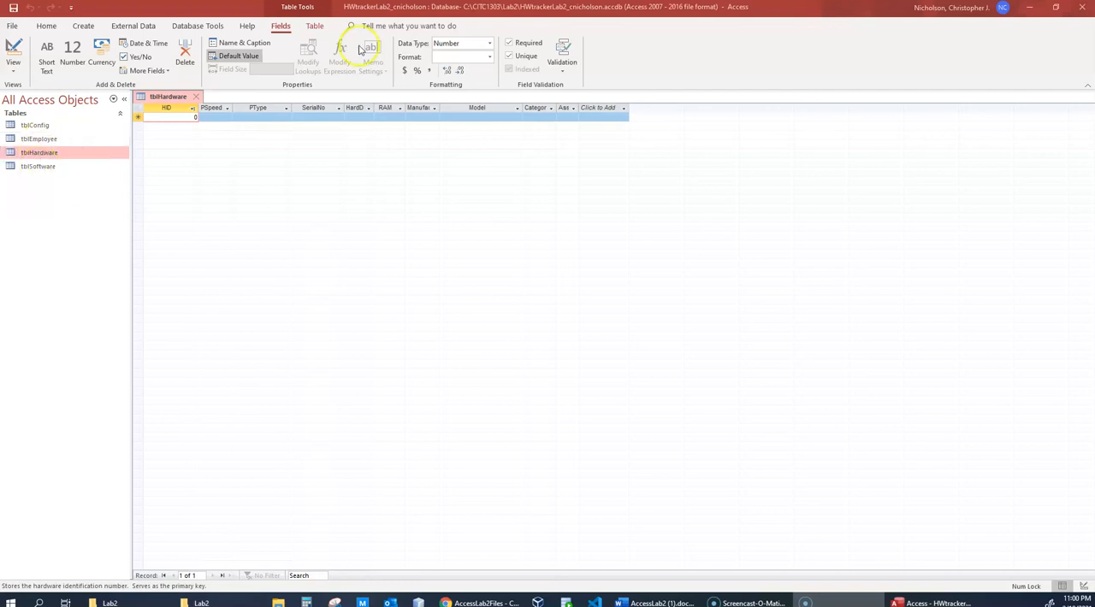
left_click_drag(623, 12, 640, 27)
double_click(640, 27)
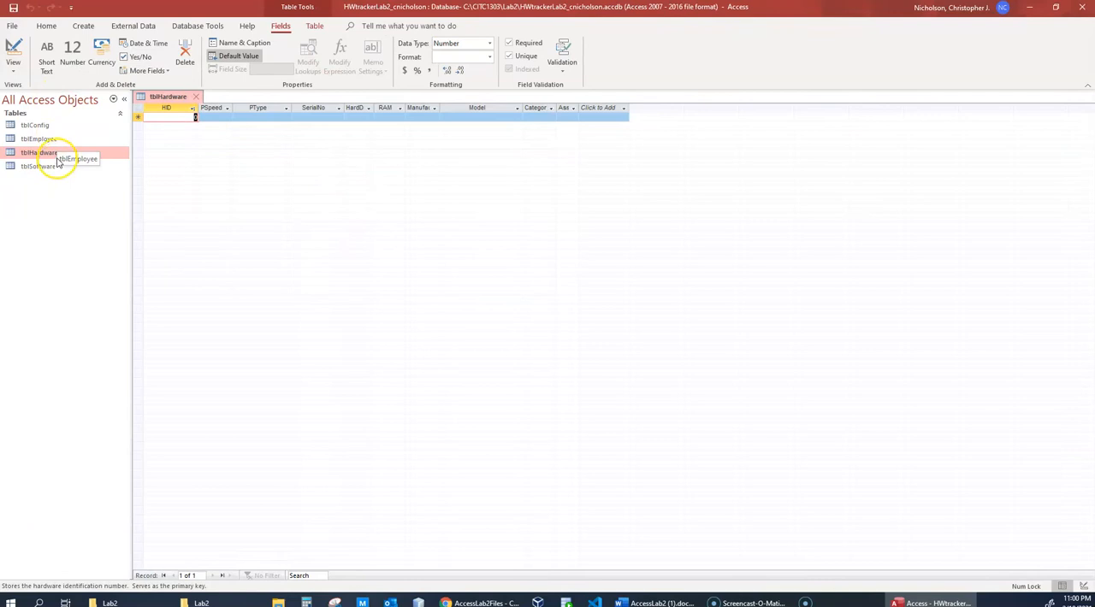
- Open tblEmployee, tblSoftware and tblConfig, and return to tblHardware to compare which tables already hold records
double_click(41, 139)
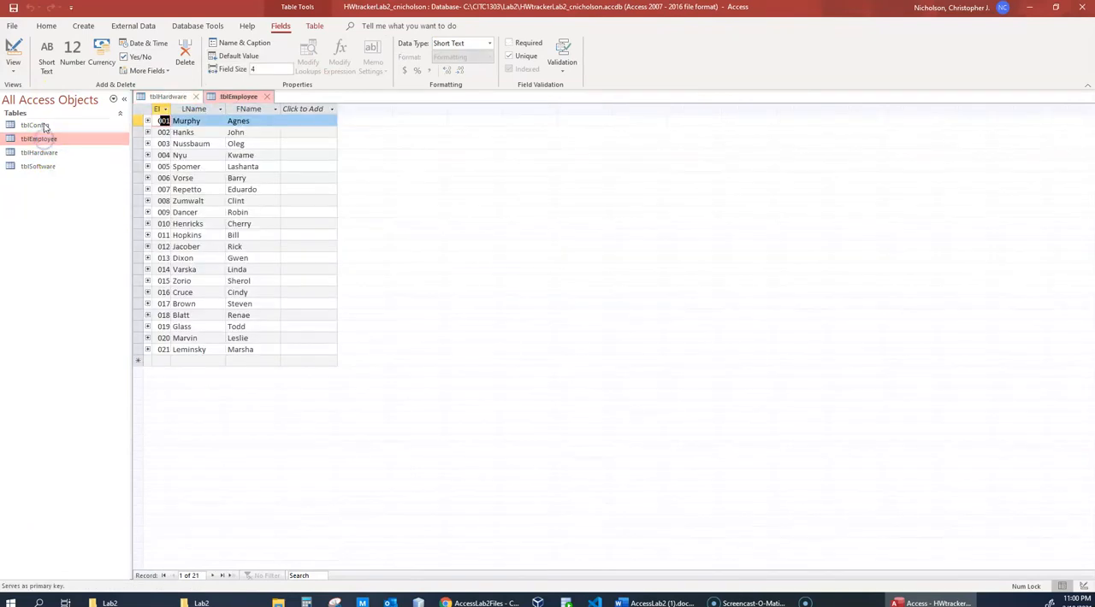
left_click(39, 166)
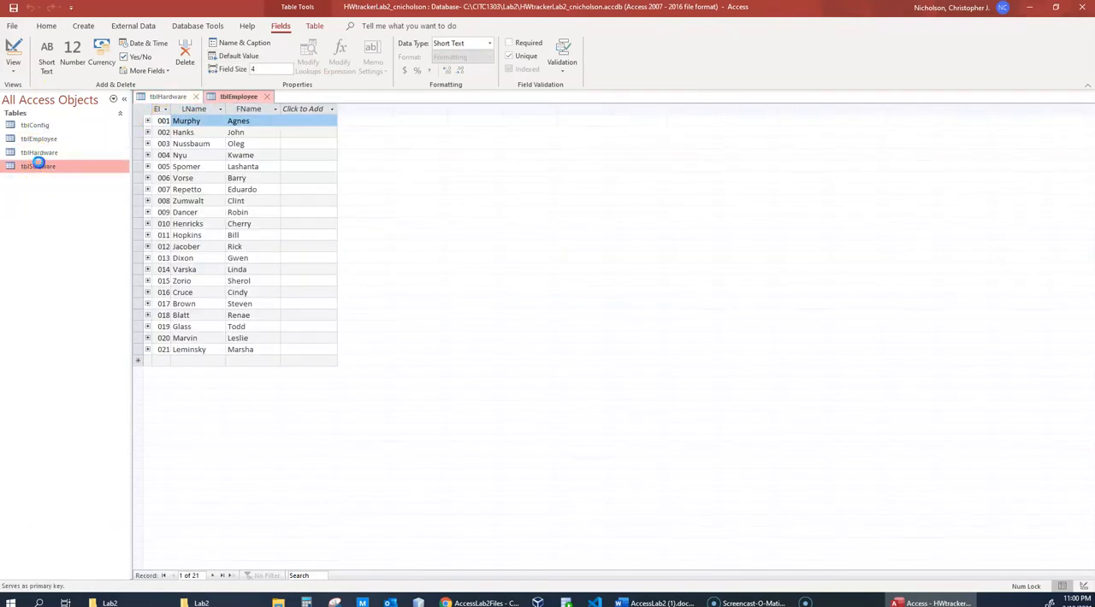
double_click(38, 165)
double_click(39, 152)
double_click(38, 126)
left_click(41, 153)
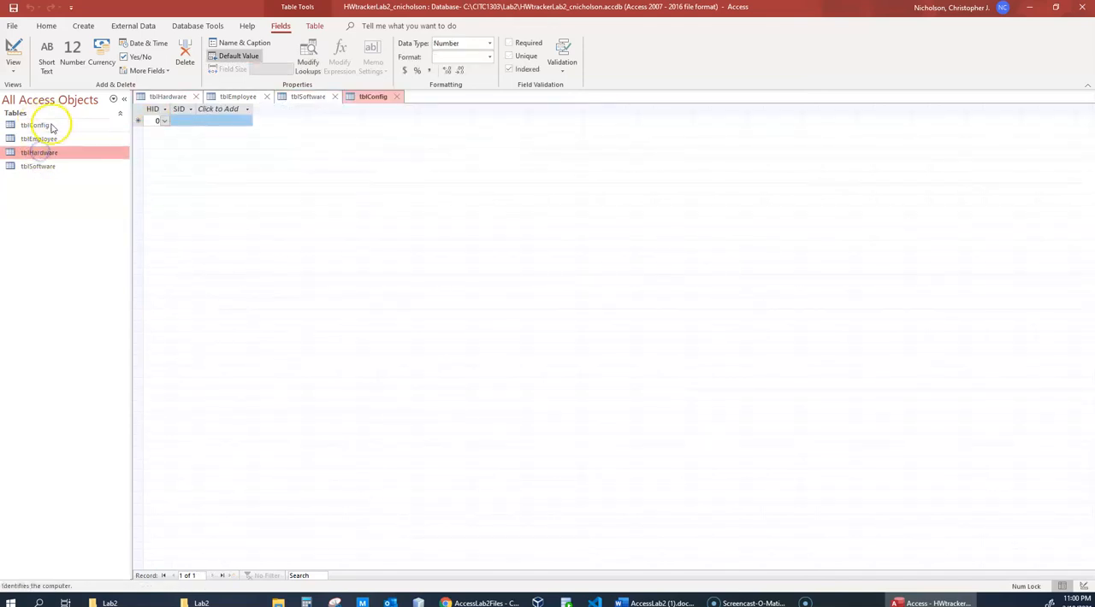
double_click(58, 152)
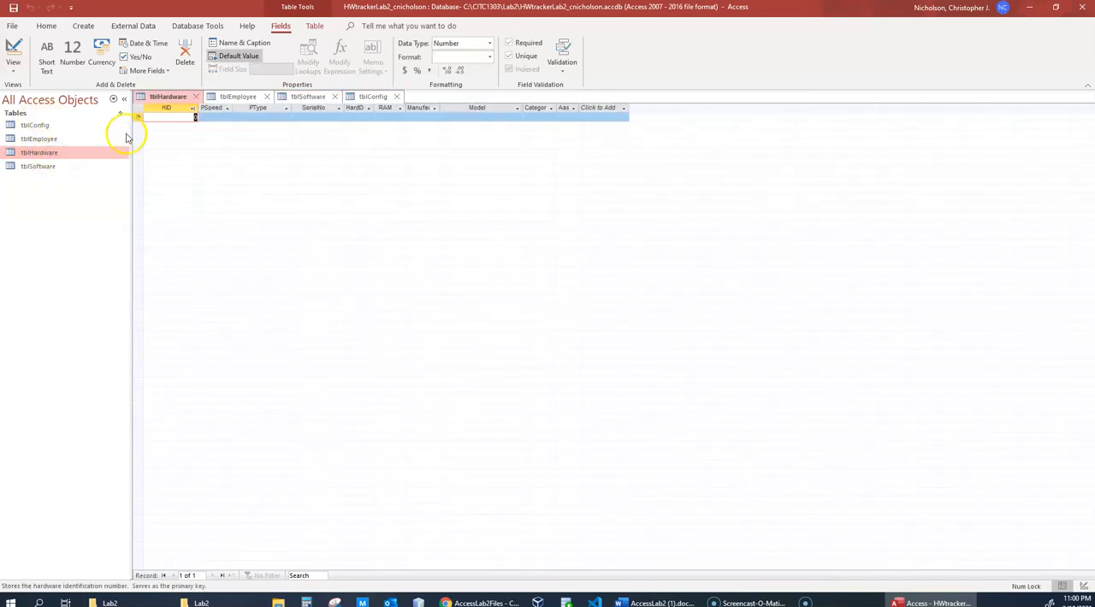
- Start an Excel import for tblHardware with C:\CITC1303\Lab2\tblHardware.xlsx as the source file
left_click(130, 26)
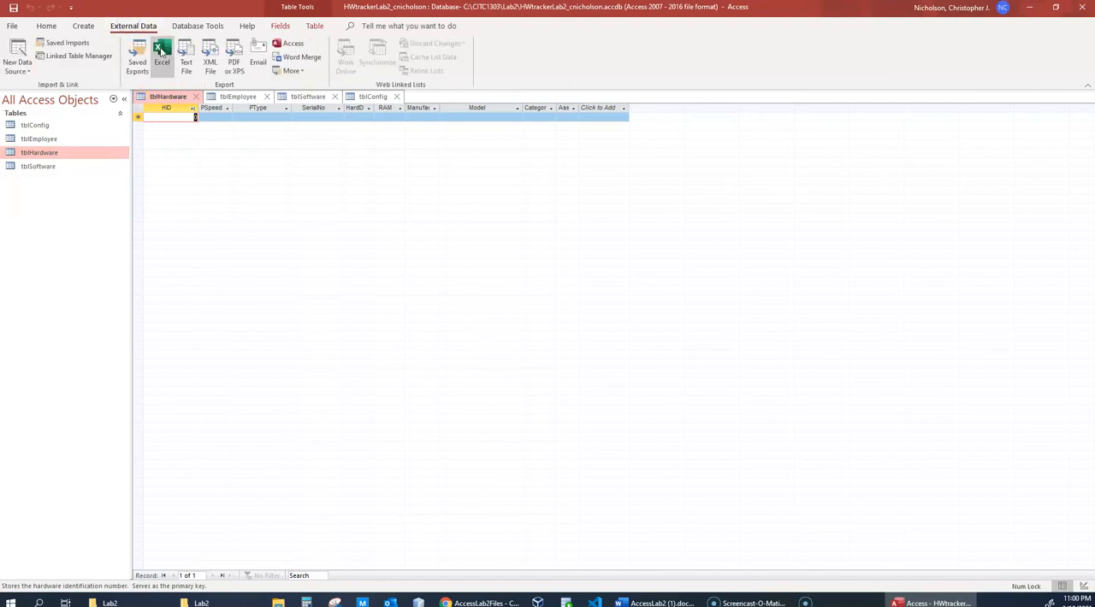
right_click(50, 154)
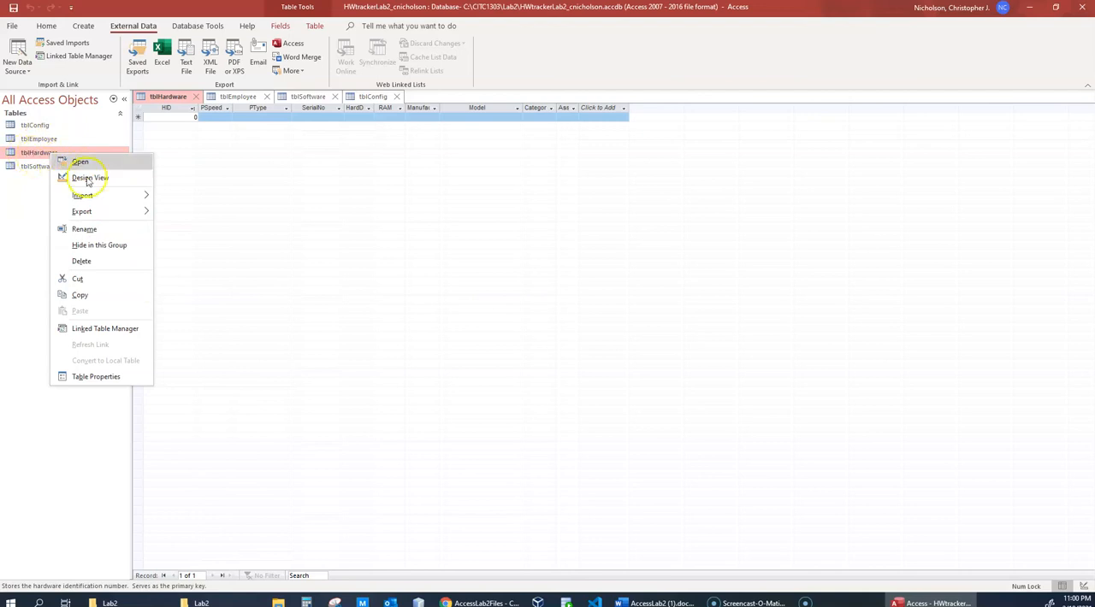
mouse_move(98, 196)
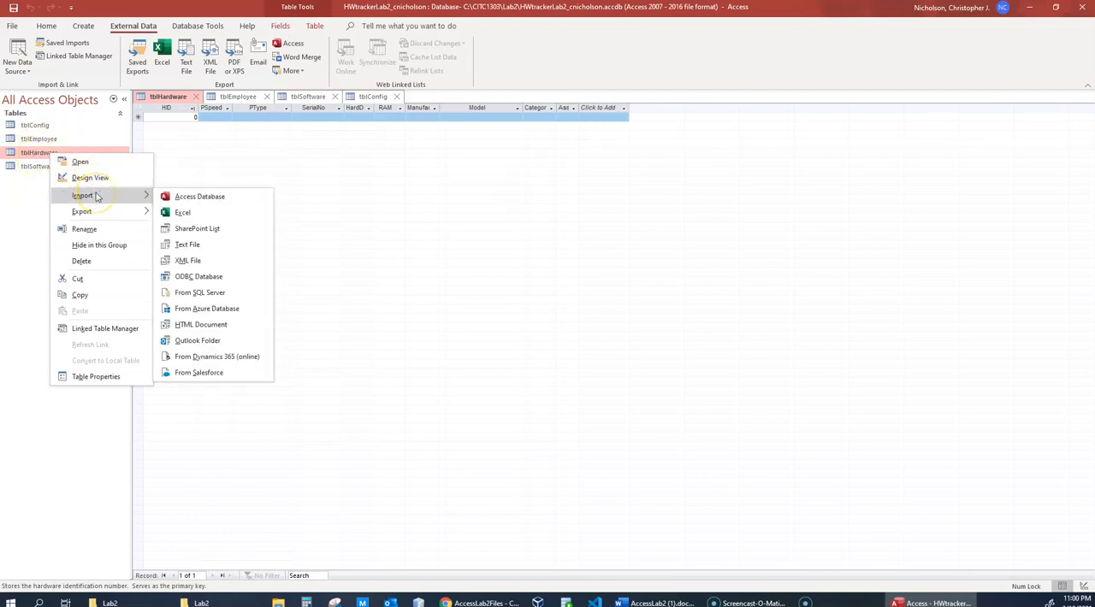
left_click(205, 212)
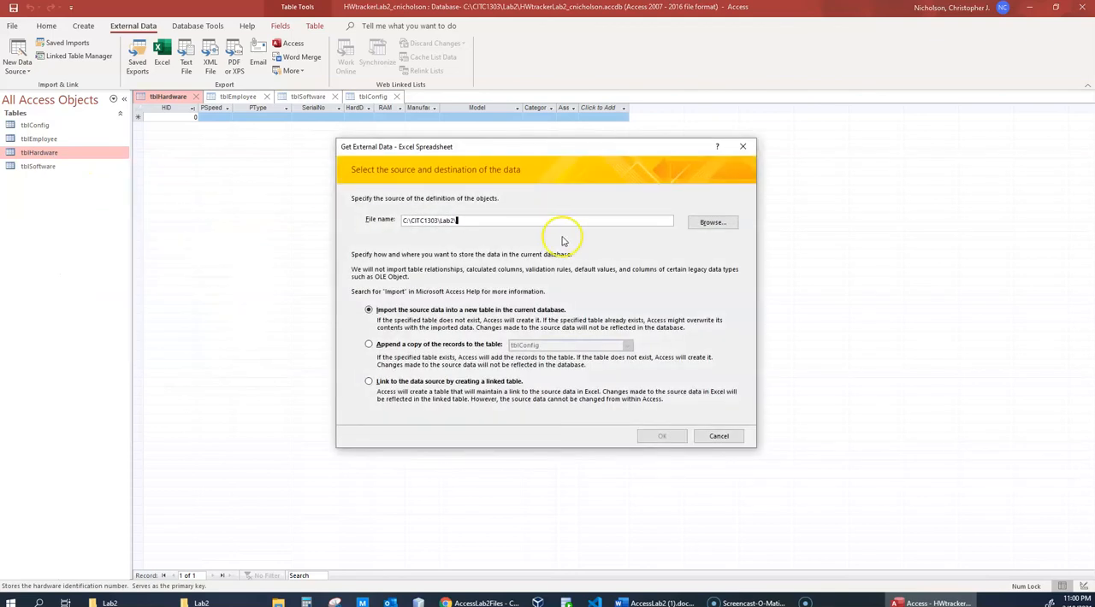
left_click(710, 224)
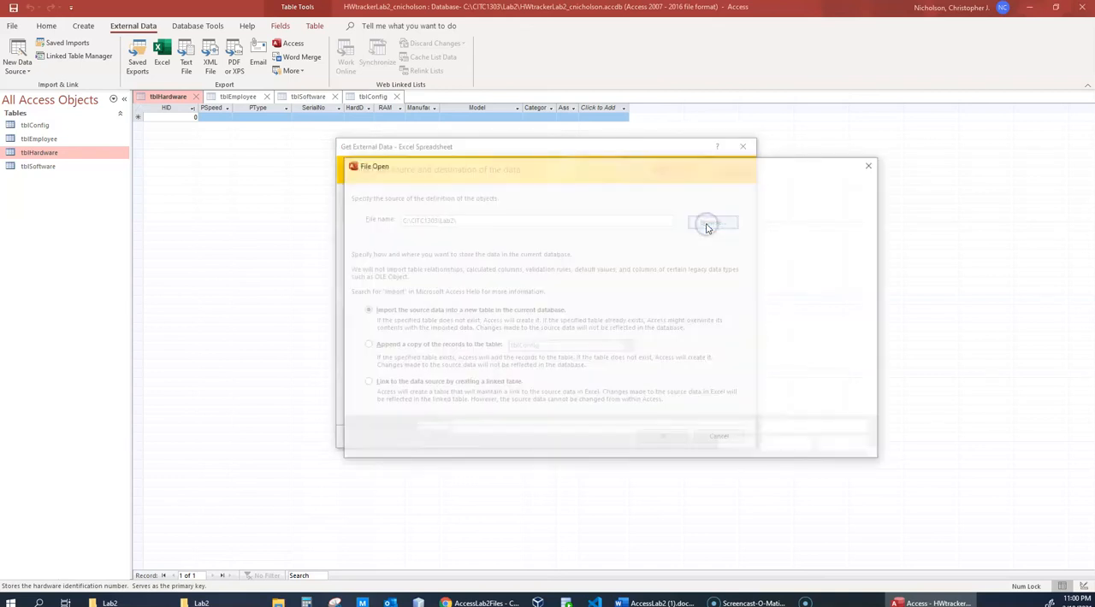
left_click(472, 252)
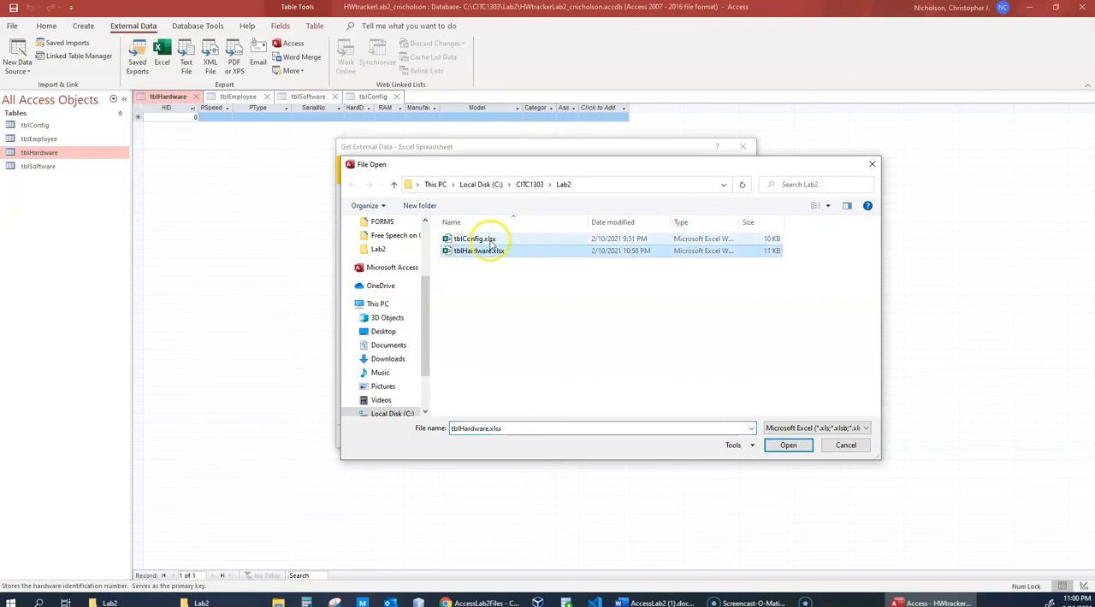
left_click(780, 446)
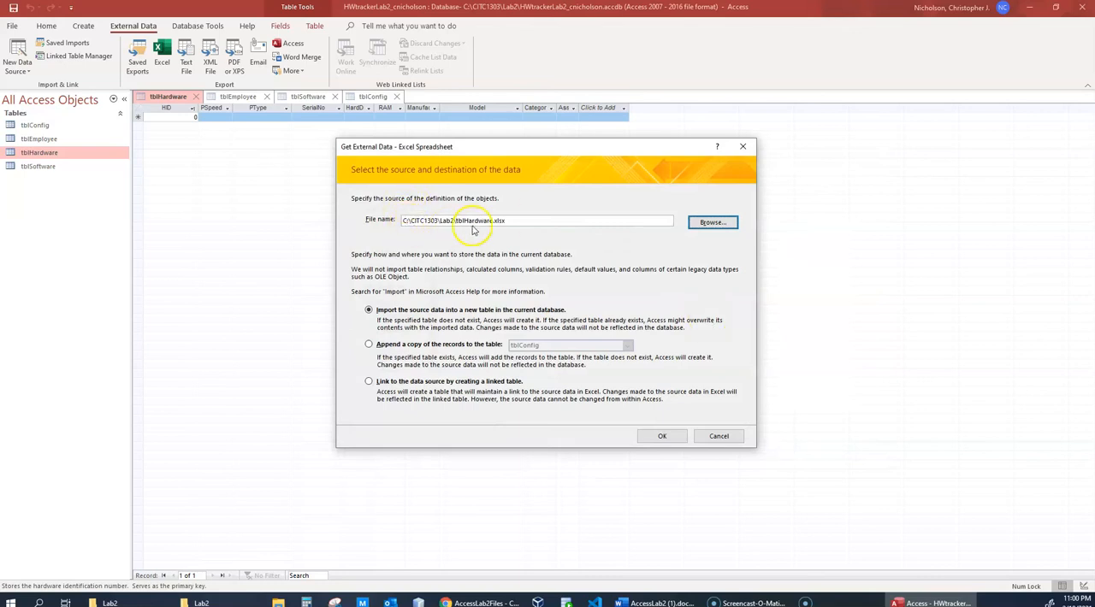
left_click_drag(494, 221, 552, 221)
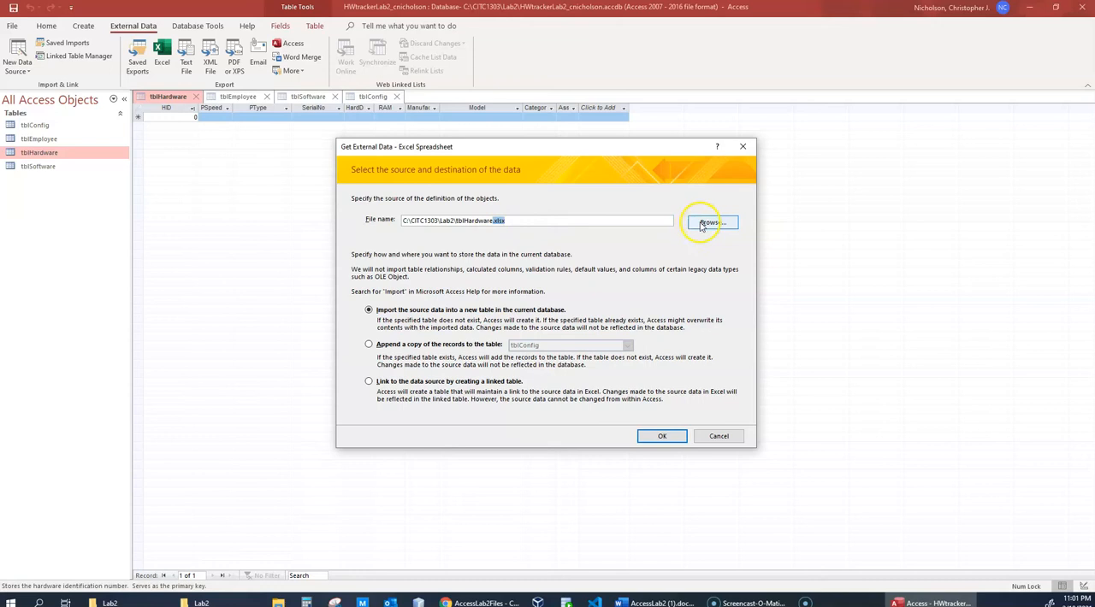
- Set the import to append a copy of the records to tblHardware, agreeing to save and close the open table
left_click(367, 346)
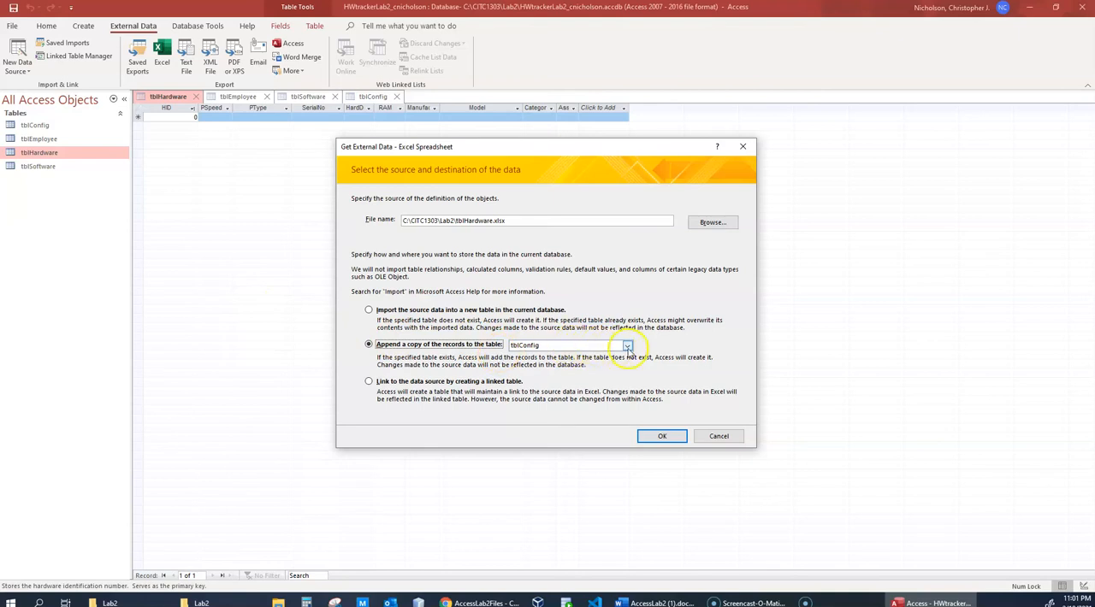
left_click(627, 345)
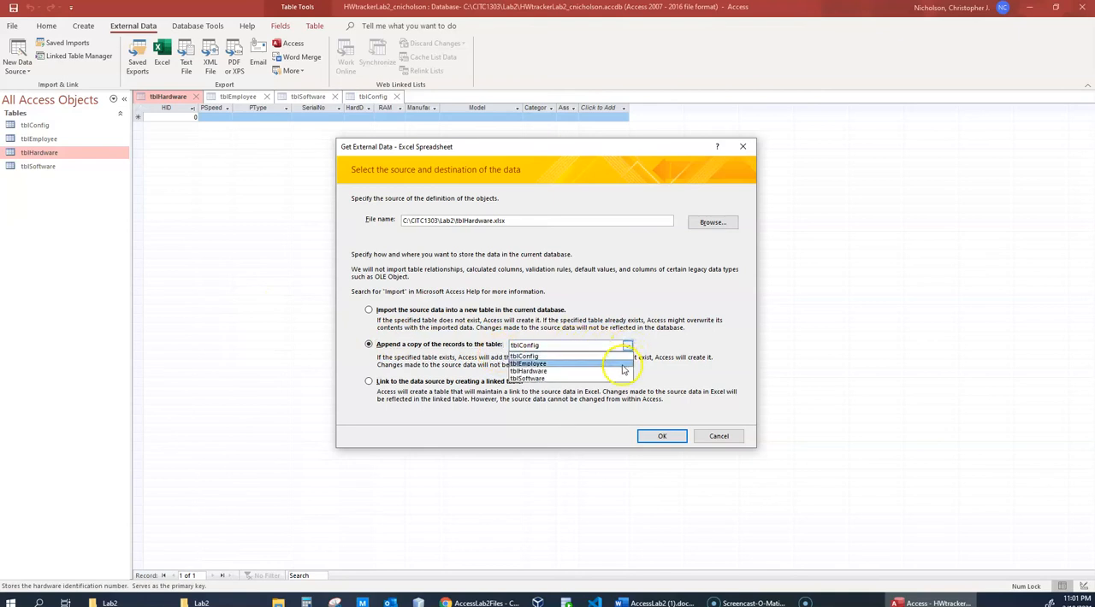
left_click(619, 373)
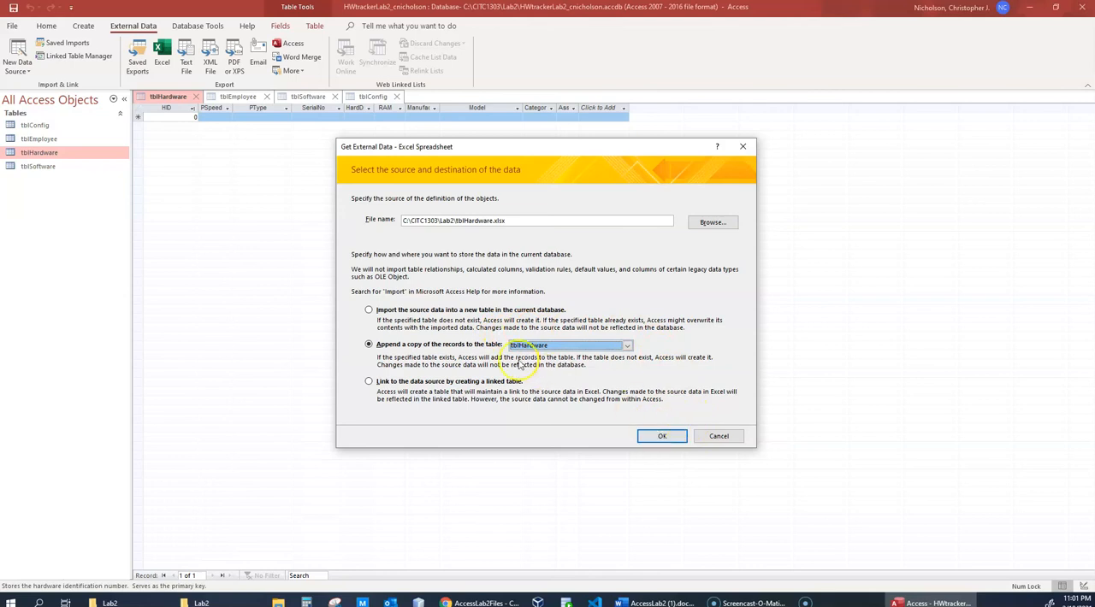
left_click(484, 221)
double_click(484, 221)
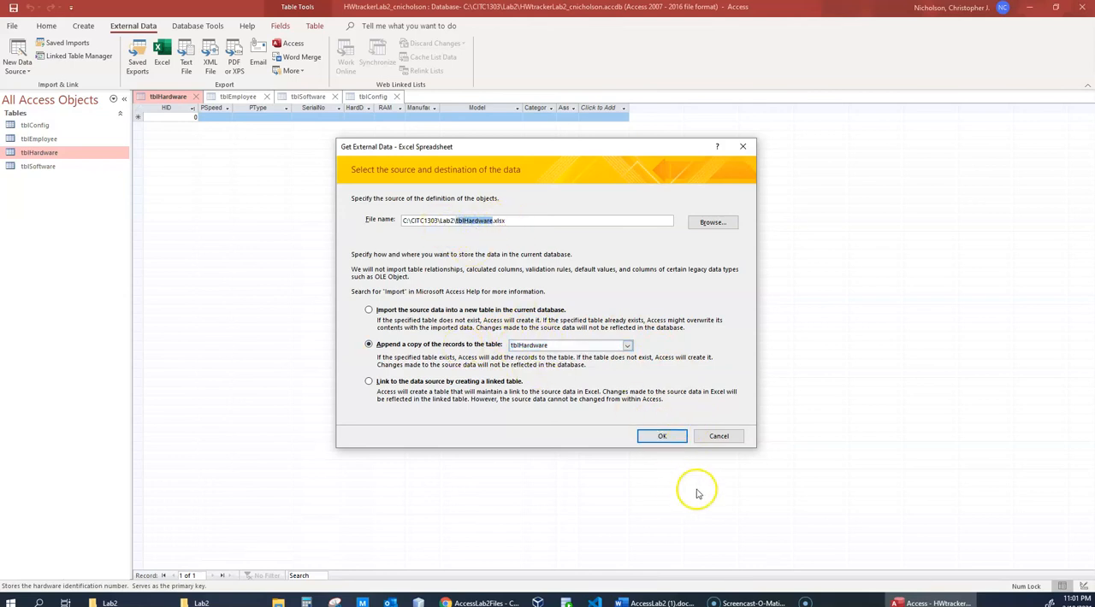
left_click(659, 437)
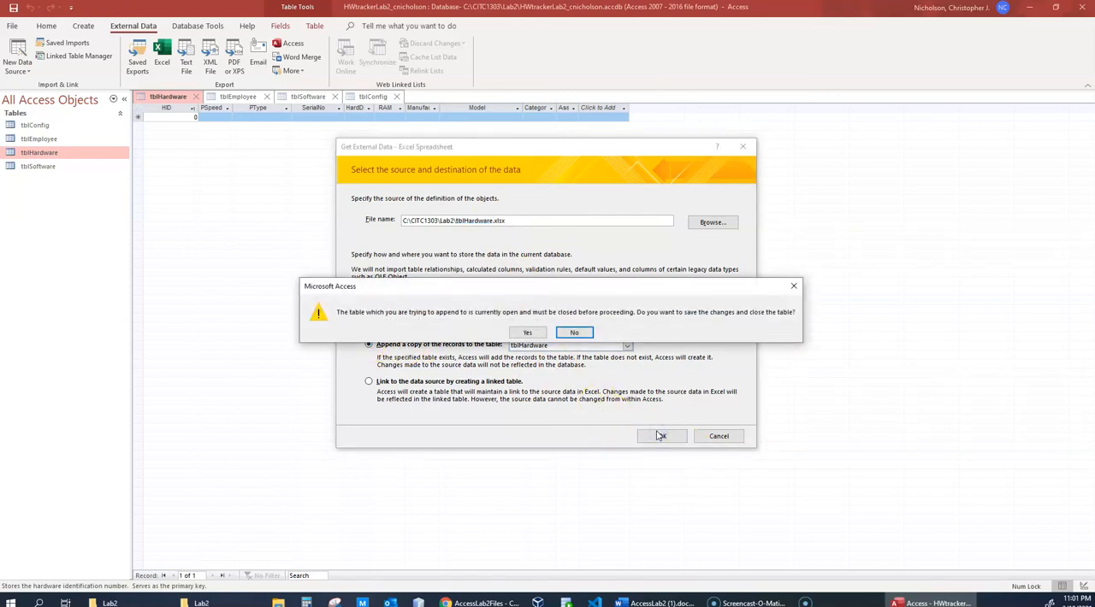
left_click(528, 333)
left_click(528, 334)
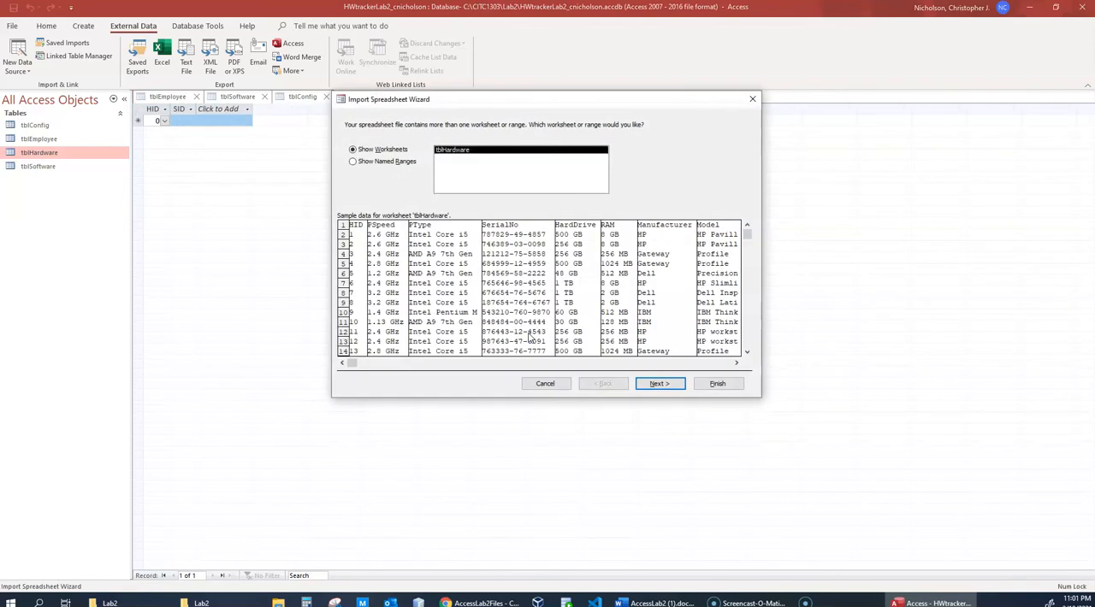
- Complete the tblHardware spreadsheet import with the default wizard responses, without saving the import steps
left_click(655, 383)
left_click(657, 383)
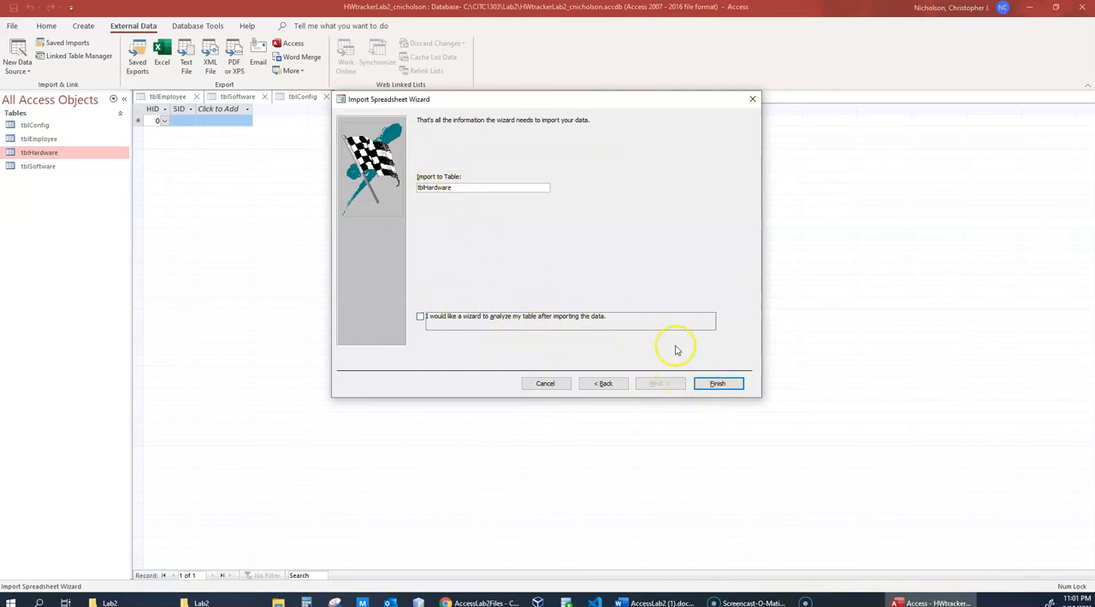
left_click(718, 384)
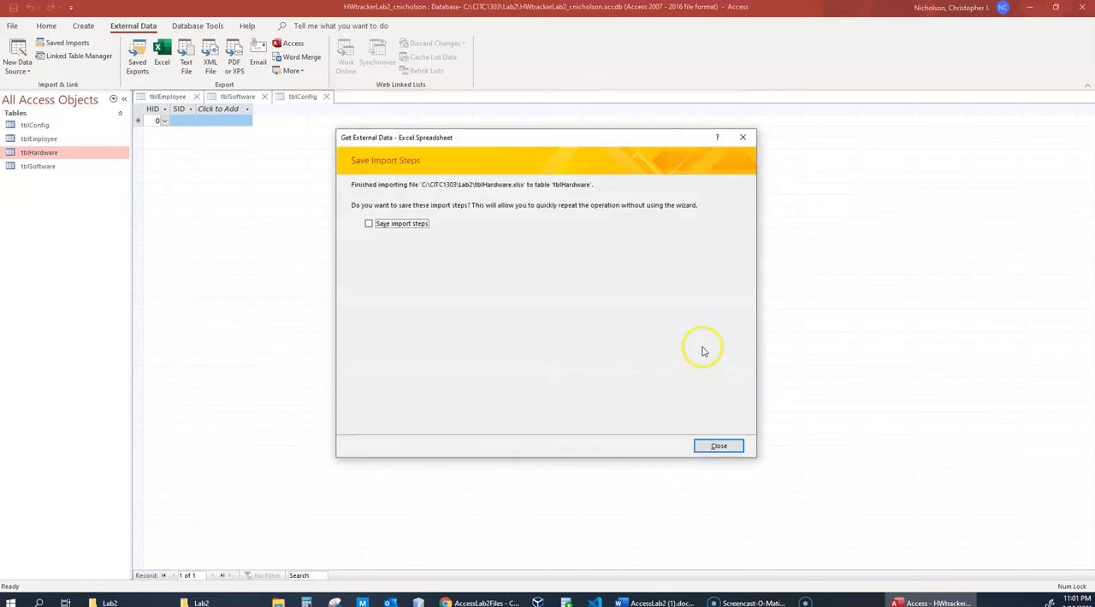
left_click(718, 447)
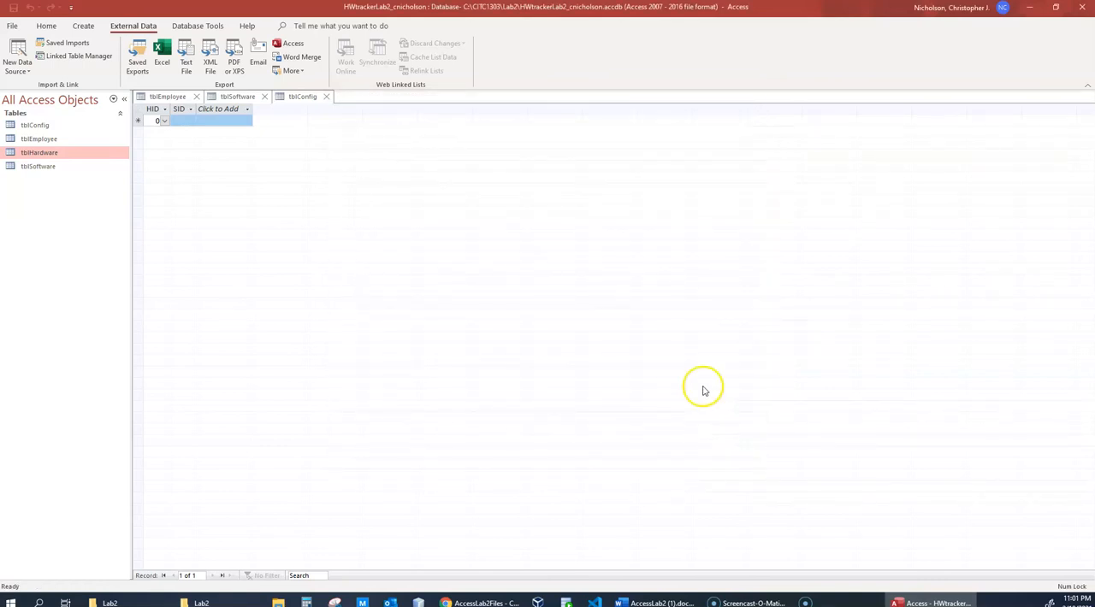
- Open tblHardware and fit the AssignedTo column to its heading to examine which employee numbers the machines are assigned to
double_click(40, 152)
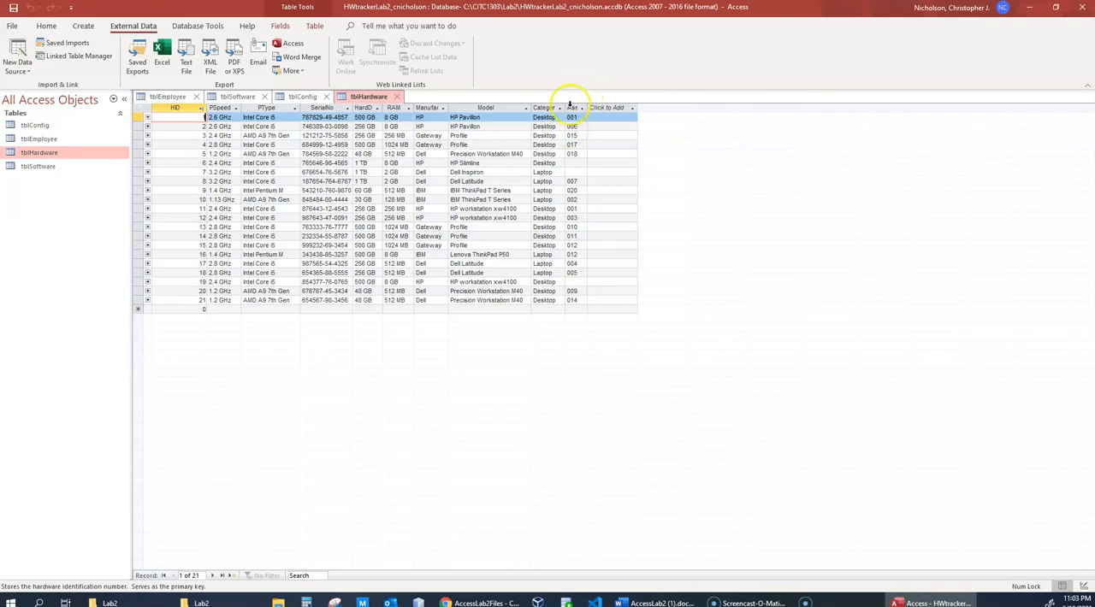
double_click(587, 108)
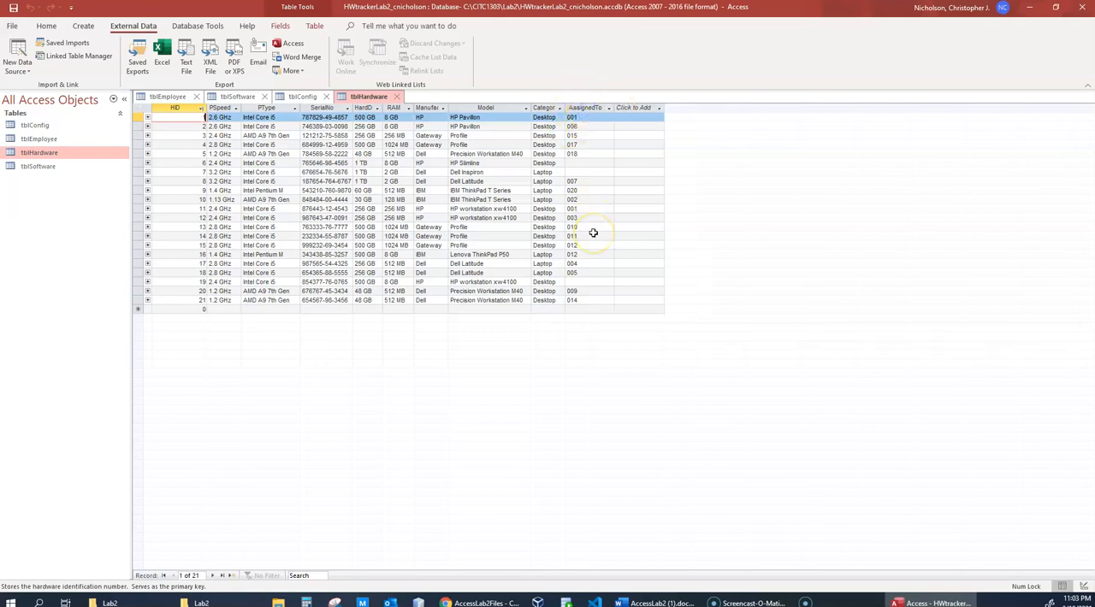
left_click(578, 117)
left_click(578, 117)
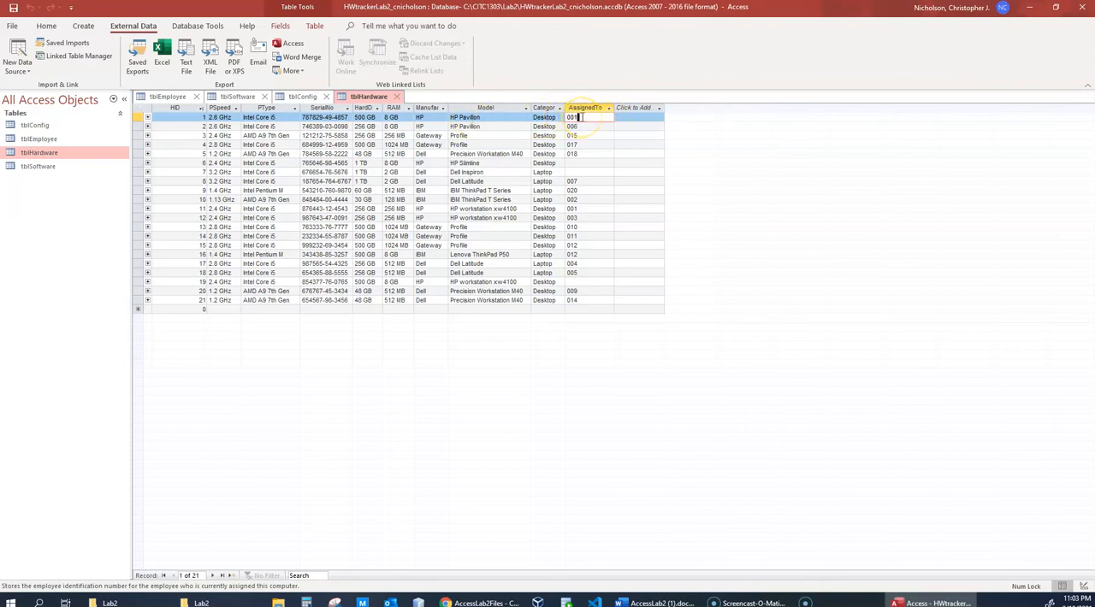
left_click(579, 126)
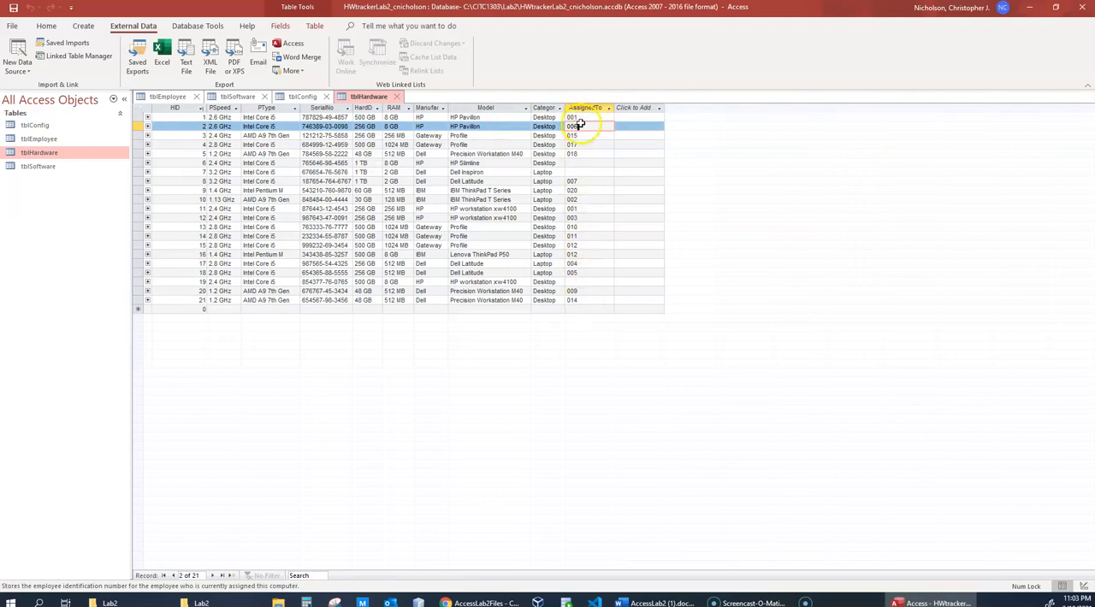
left_click(573, 235)
left_click(573, 245)
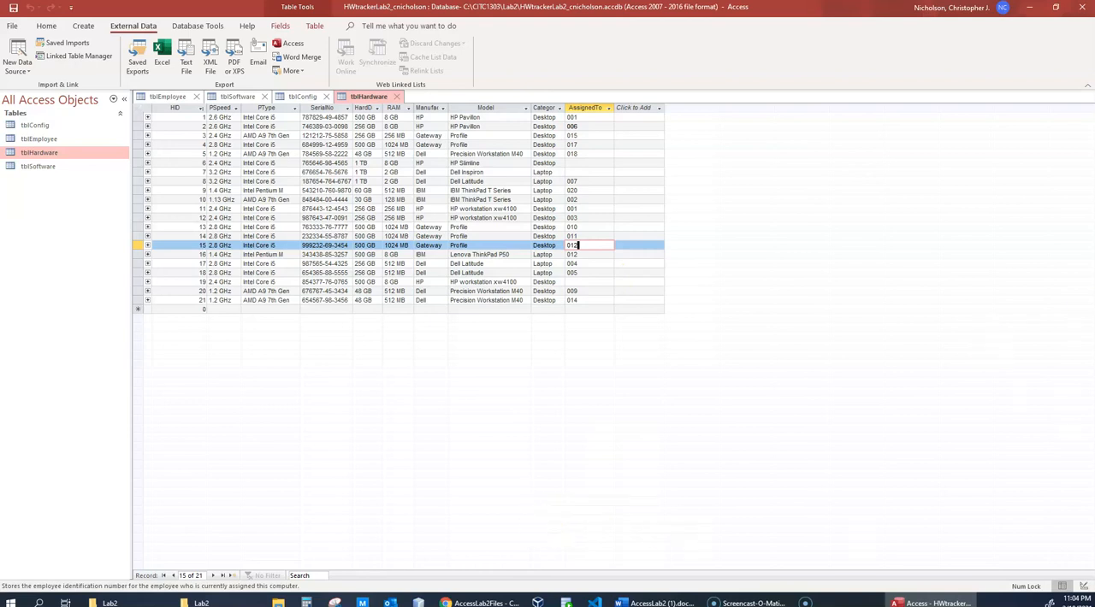
- Switch to the AccessLab2 document and check steps 7c to 7e, on verifying tblHardware and importing tblConfig, against the imported table
left_click(654, 603)
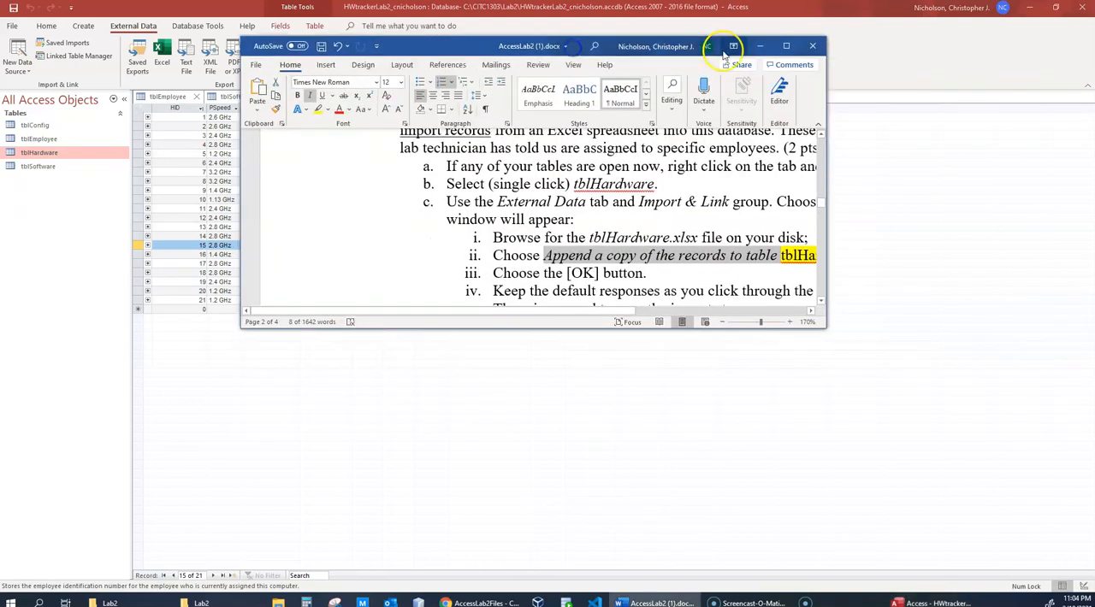
double_click(449, 43)
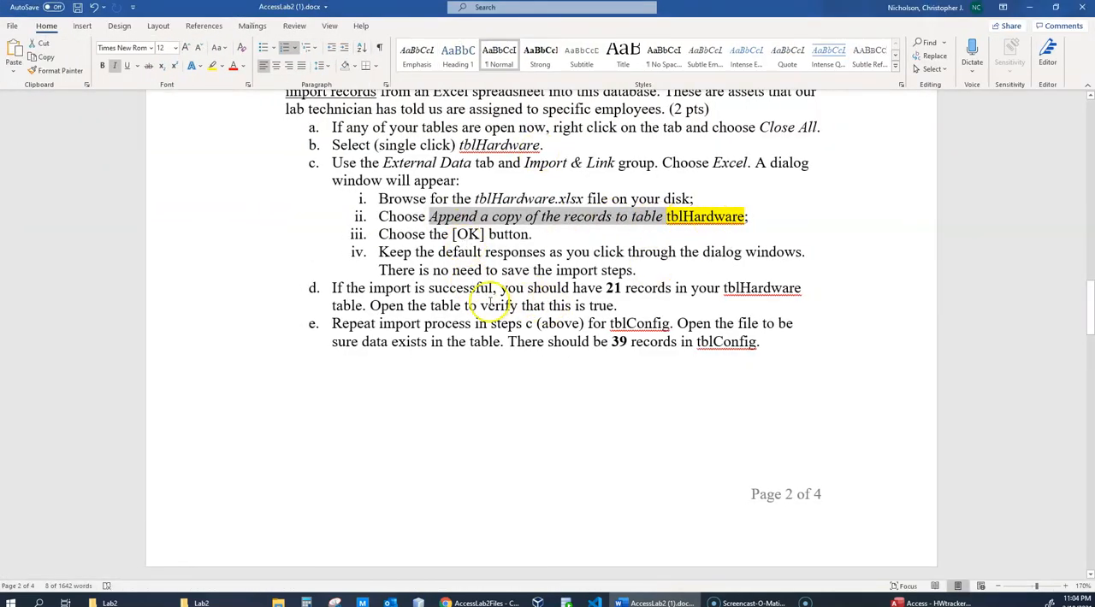
left_click_drag(744, 11, 510, 127)
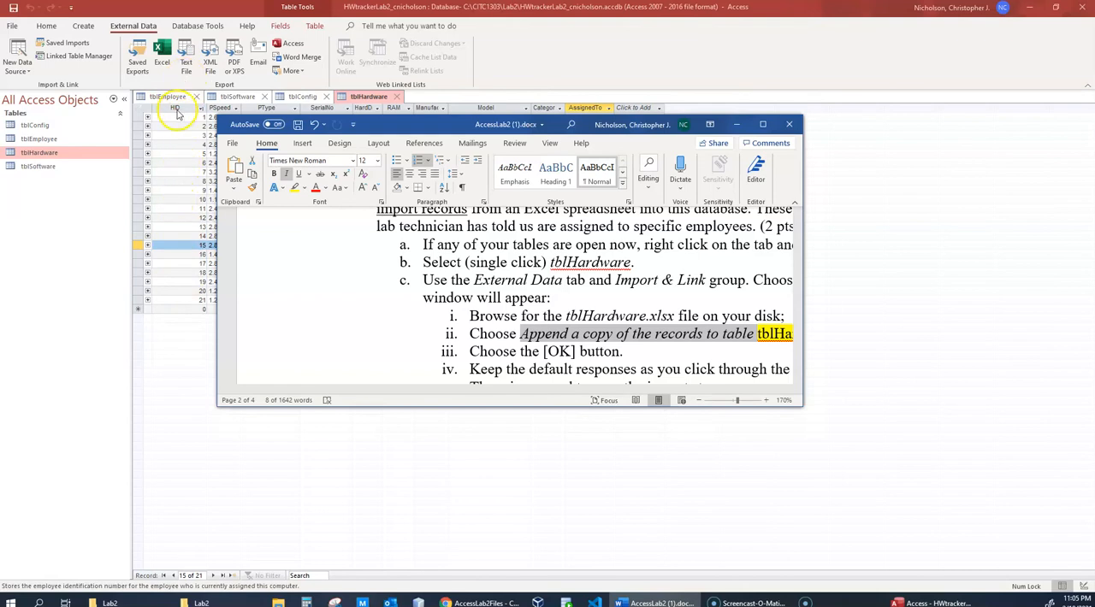
left_click(395, 131)
left_click_drag(395, 131, 439, 186)
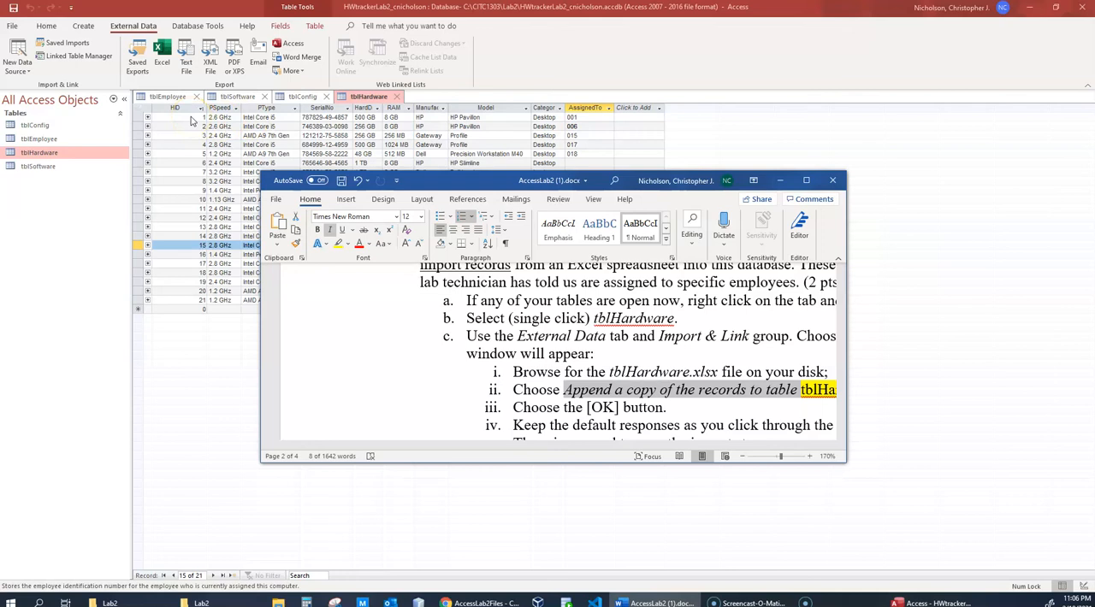
double_click(468, 180)
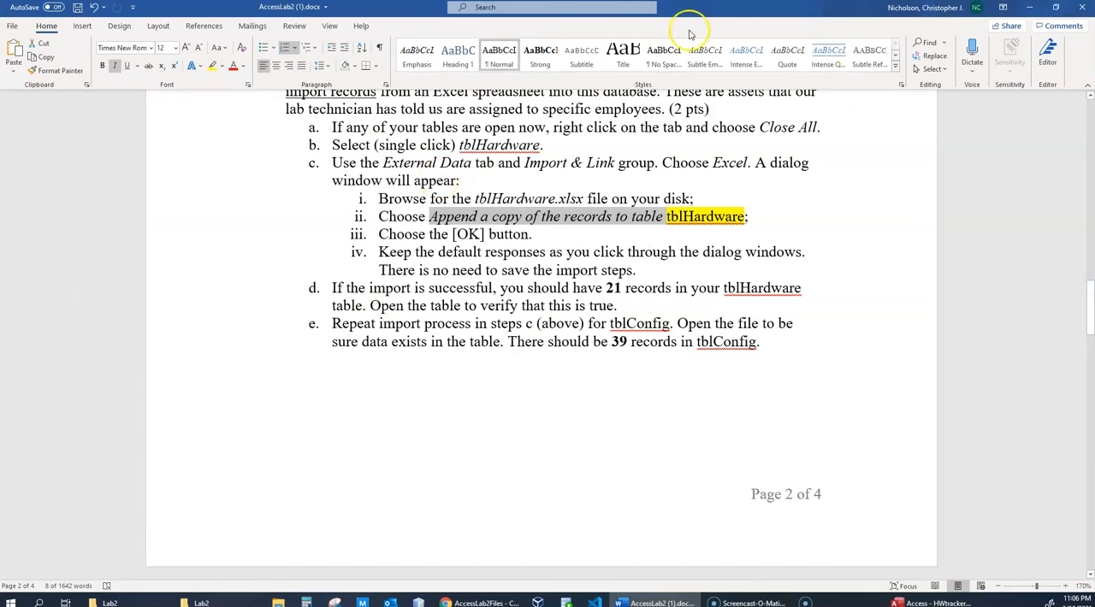
double_click(733, 9)
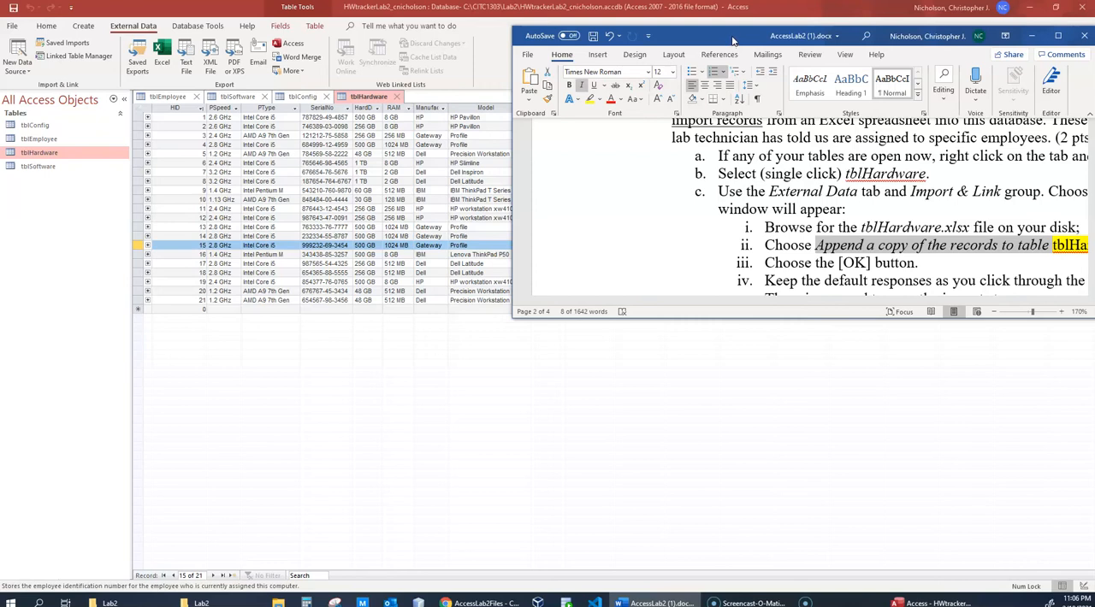
- Switch back to the HWtrackerLab2 database in Access and close all open tables at once
double_click(732, 40)
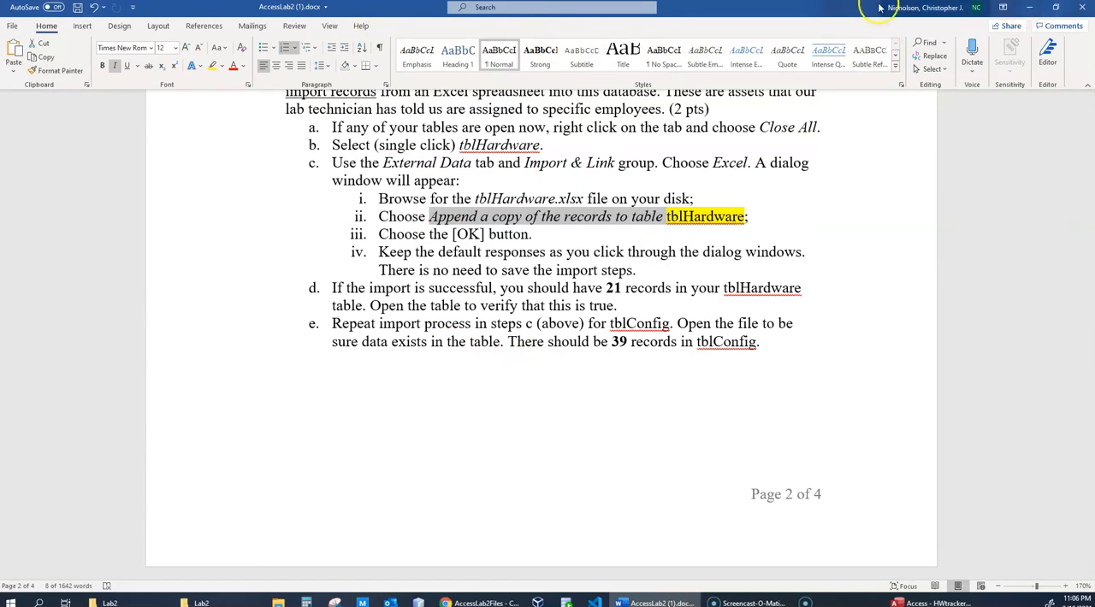
left_click(1029, 7)
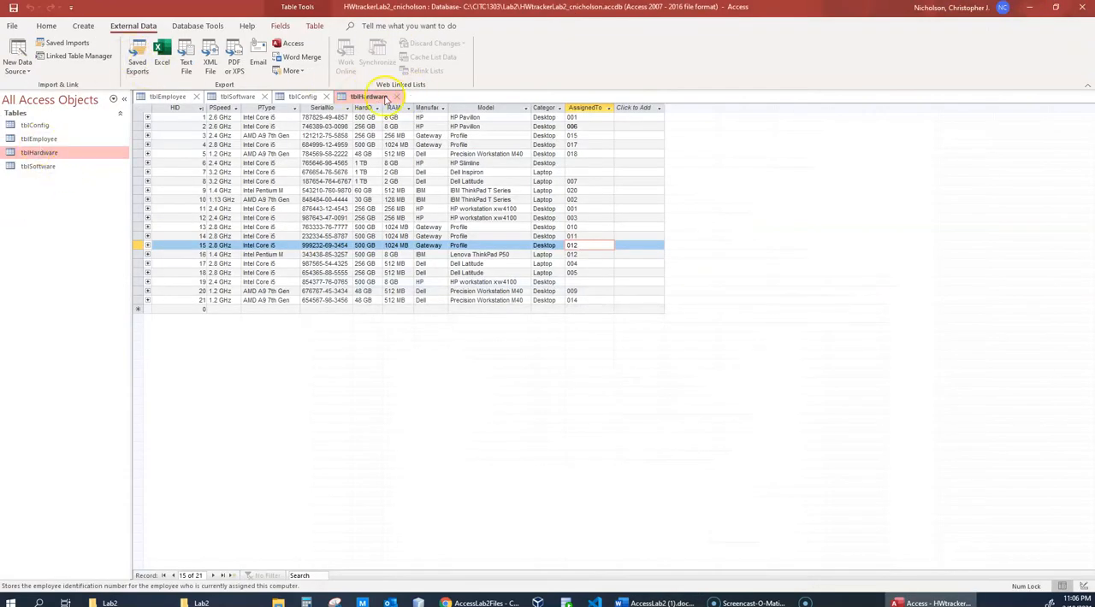
right_click(74, 154)
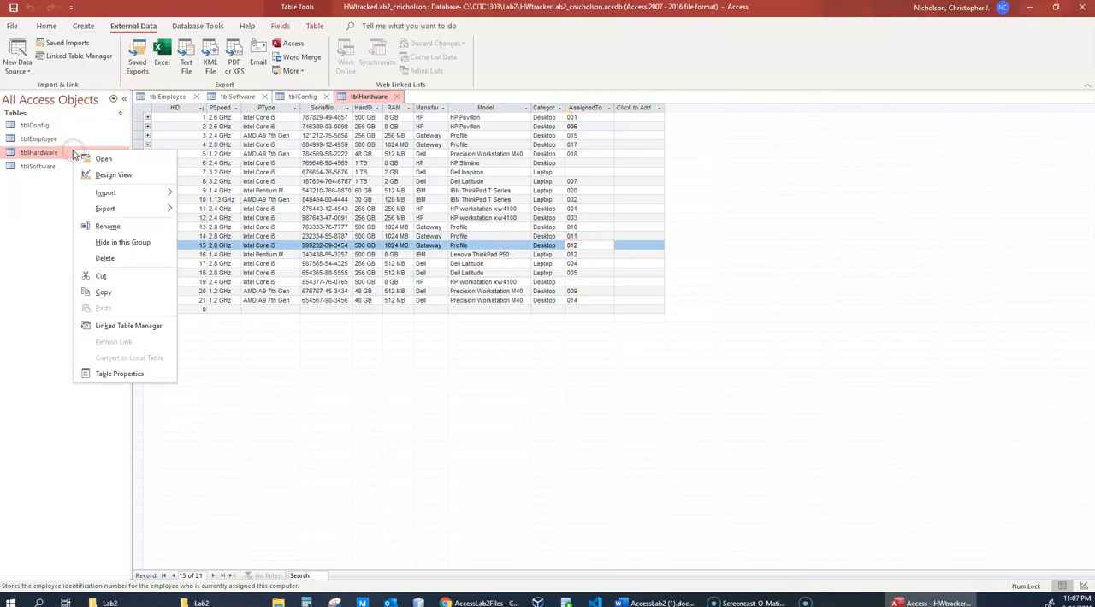
right_click(162, 97)
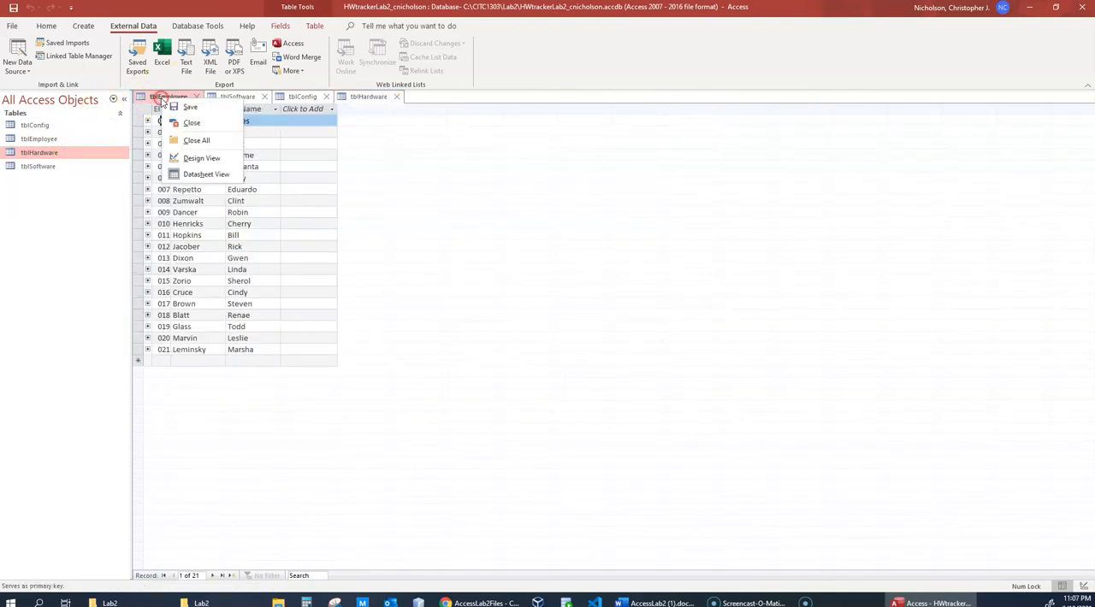
left_click(181, 141)
left_click(505, 333)
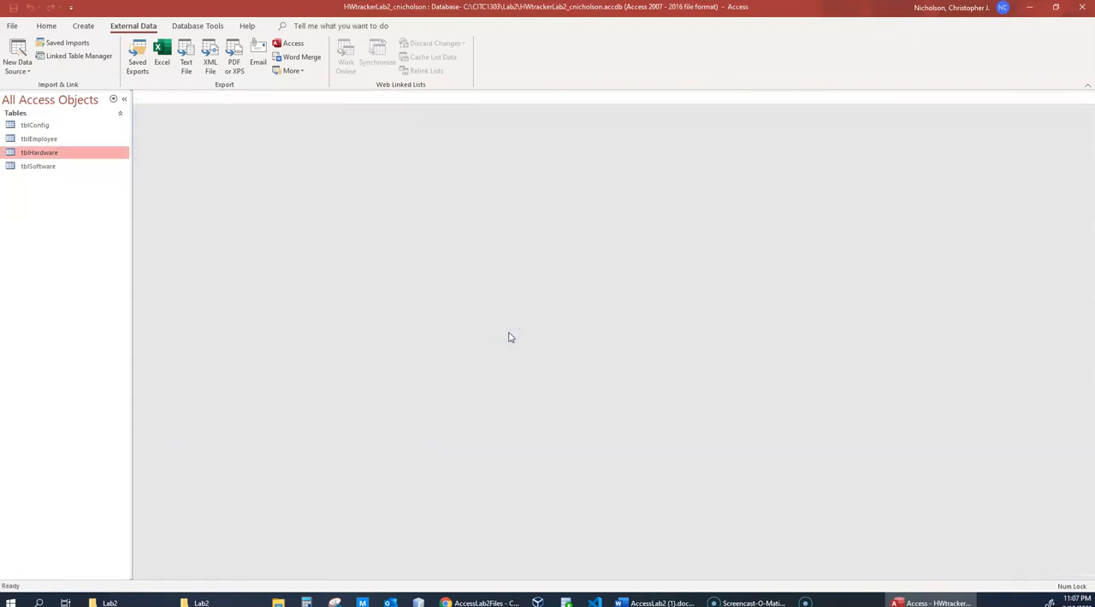
- Start an Excel import for tblConfig, choosing tblConfig.xlsx from the Lab2 folder as the source file
left_click(71, 140)
left_click(38, 125)
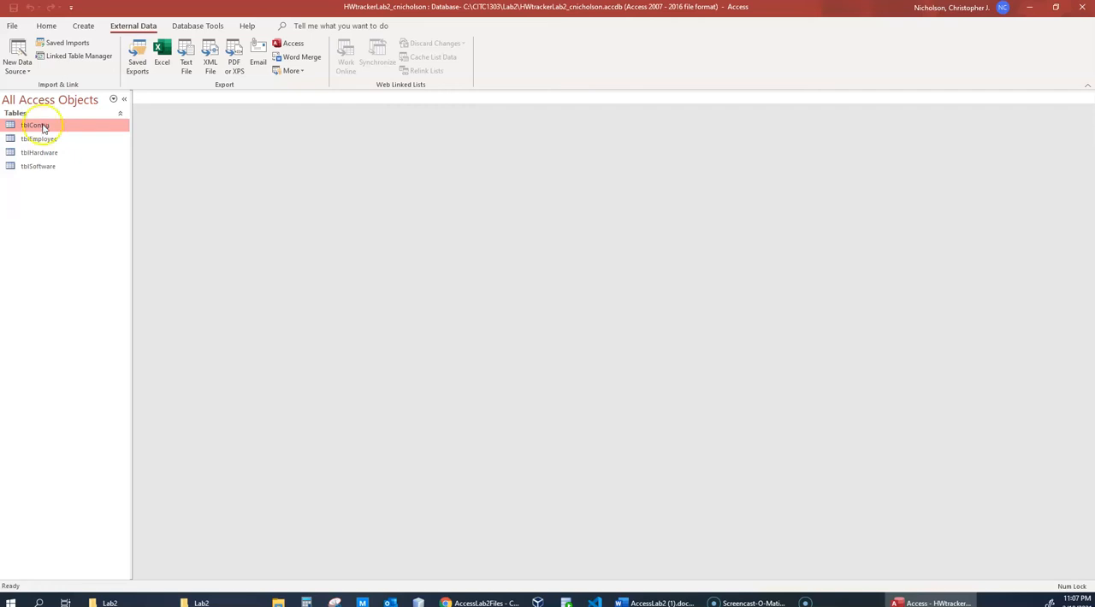
right_click(41, 125)
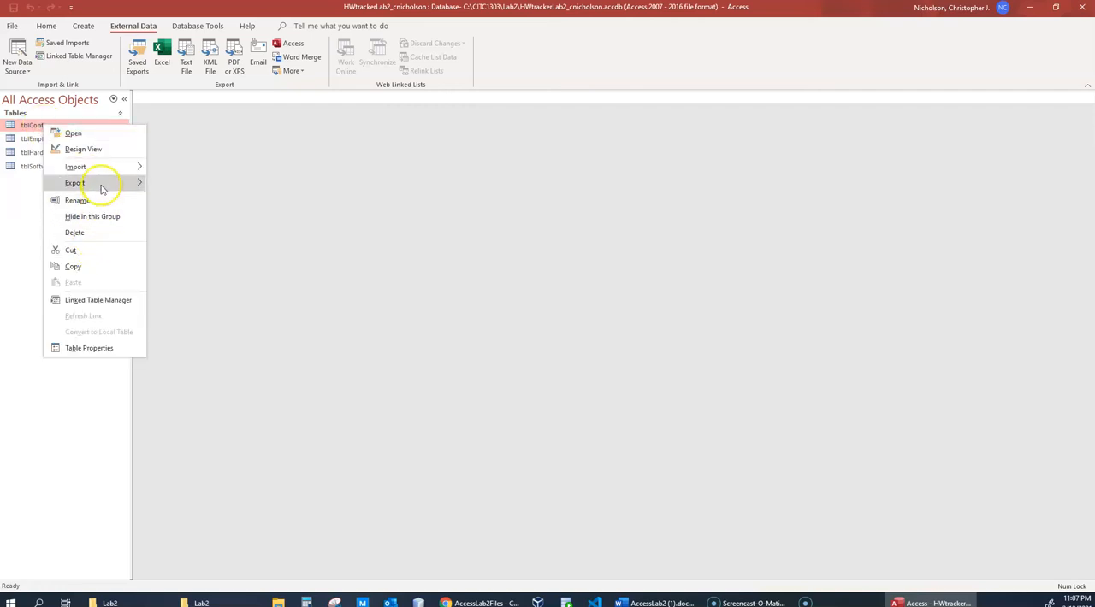
mouse_move(108, 167)
left_click(180, 183)
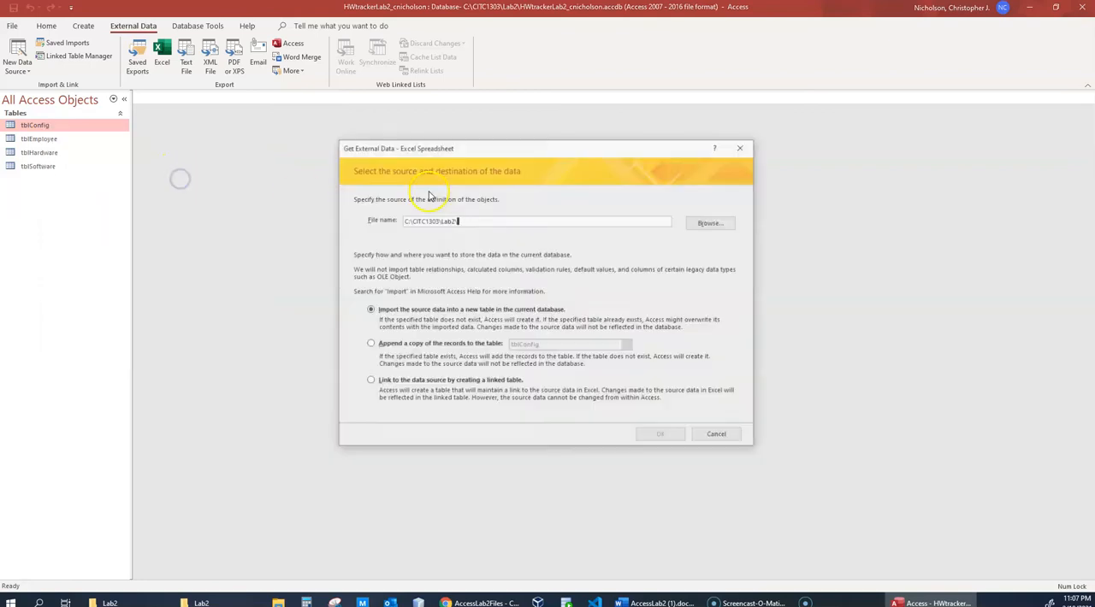
left_click(712, 222)
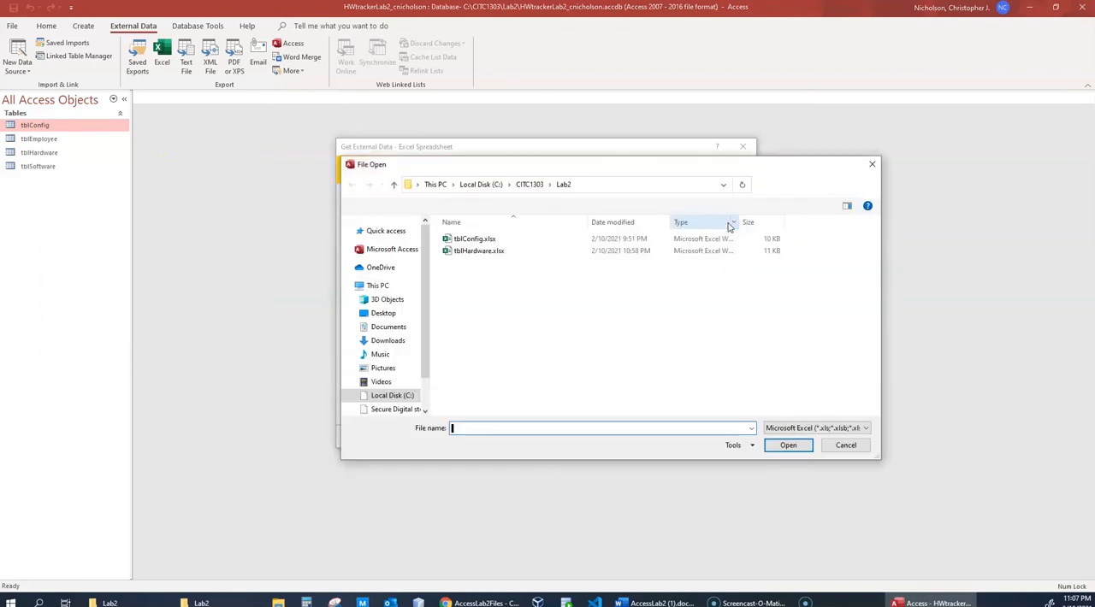
left_click(486, 239)
left_click(788, 445)
- Set the import to append a copy of the records to tblConfig and accept these settings
left_click(368, 344)
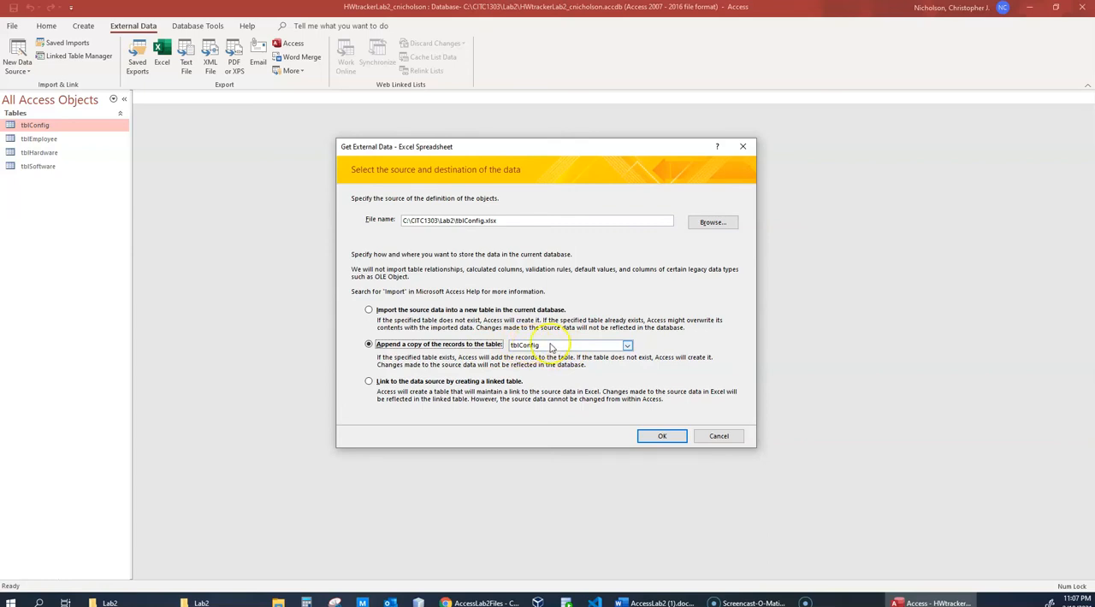
left_click(628, 345)
left_click(628, 346)
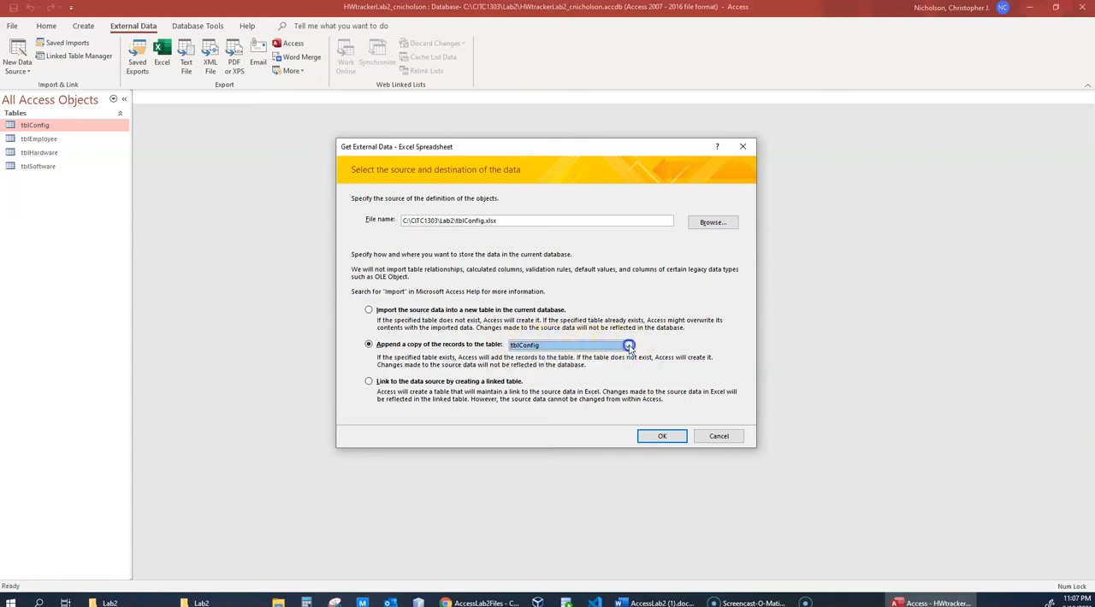
left_click(661, 436)
- Complete the tblConfig spreadsheet import with the default wizard responses, without saving the import steps
left_click(662, 384)
left_click(664, 384)
left_click(665, 384)
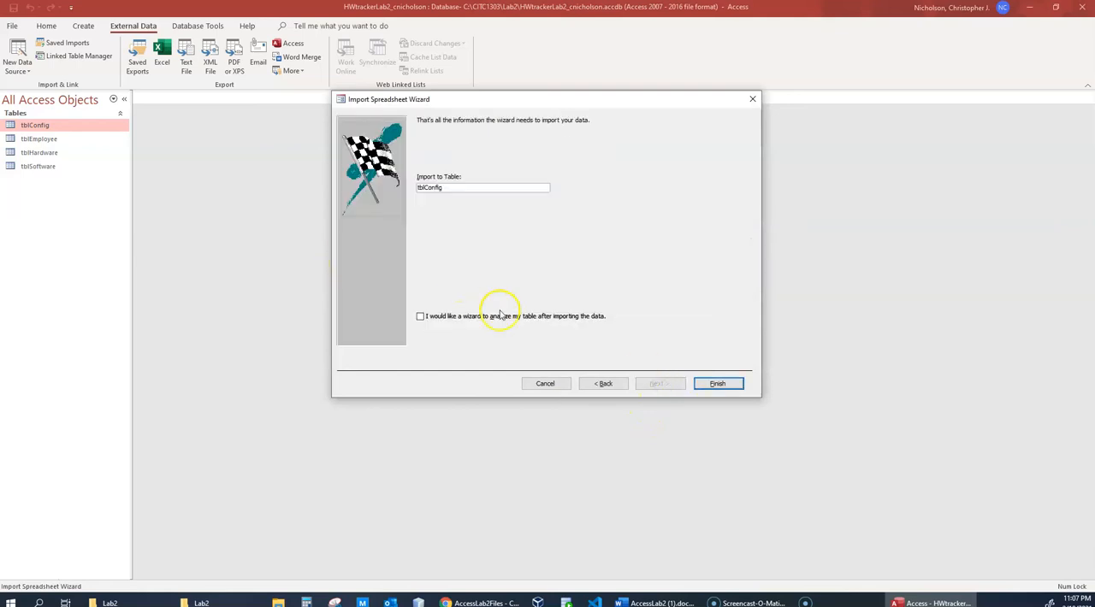
left_click(715, 384)
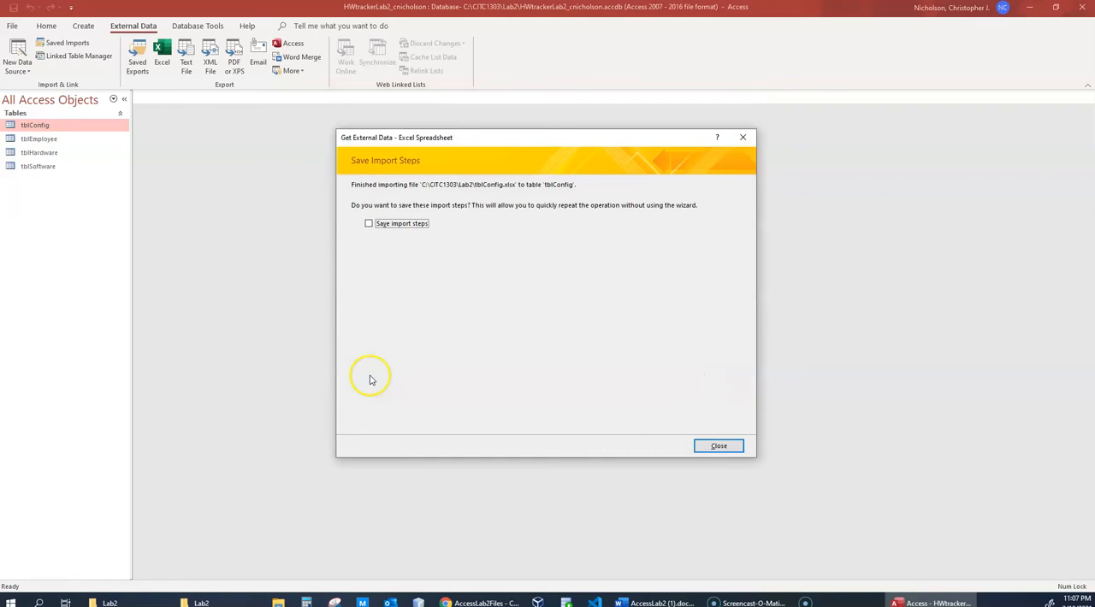
left_click(716, 446)
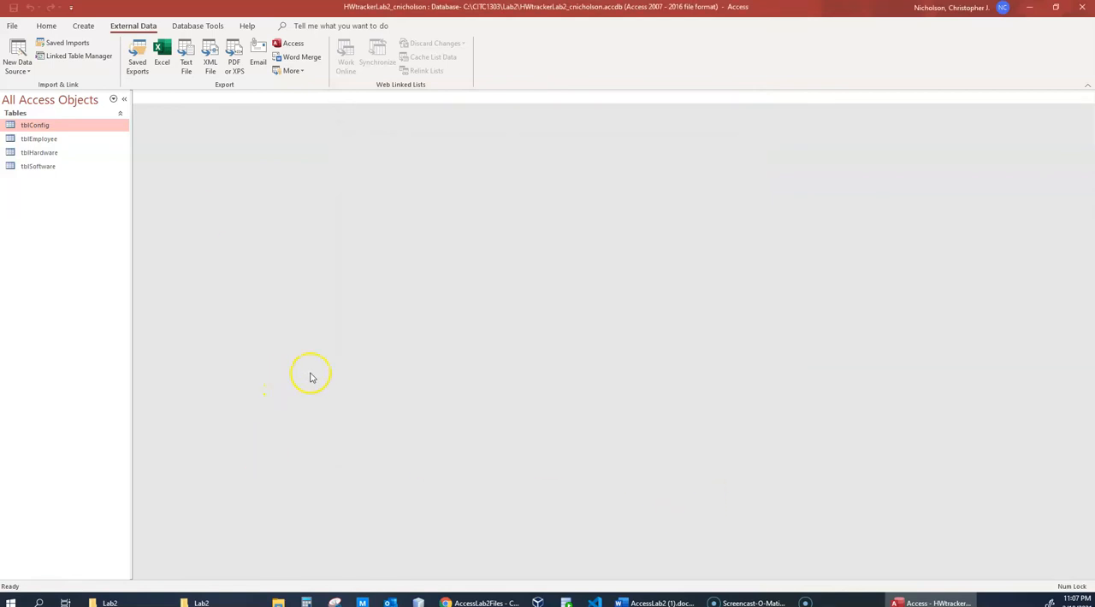
- Open tblConfig and examine how its imported records pair hardware IDs (HID) with software IDs (SID)
left_click(42, 126)
double_click(43, 128)
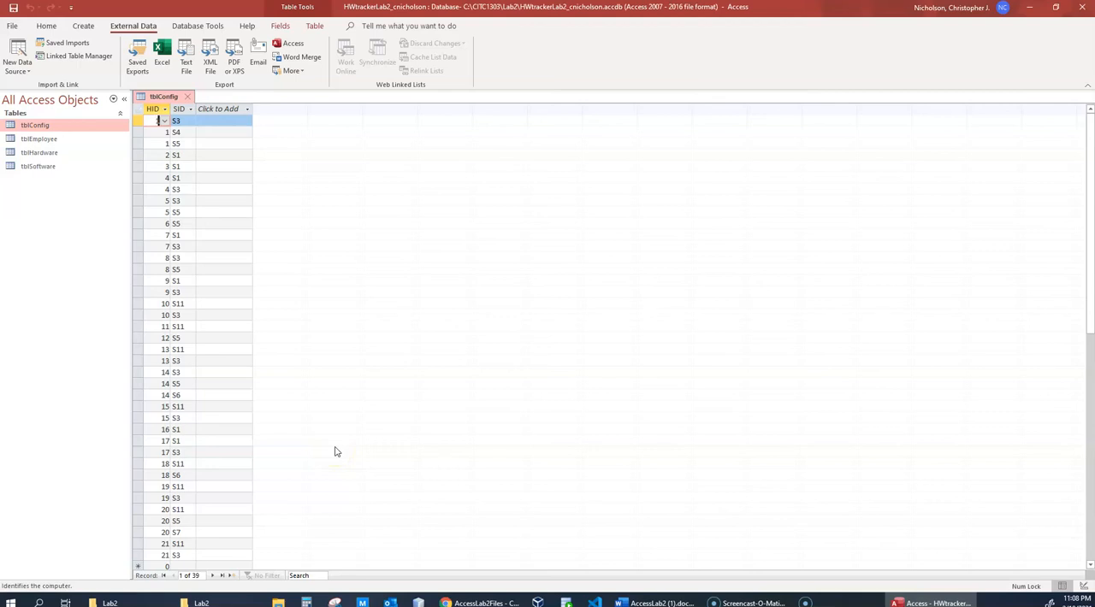
left_click(176, 131)
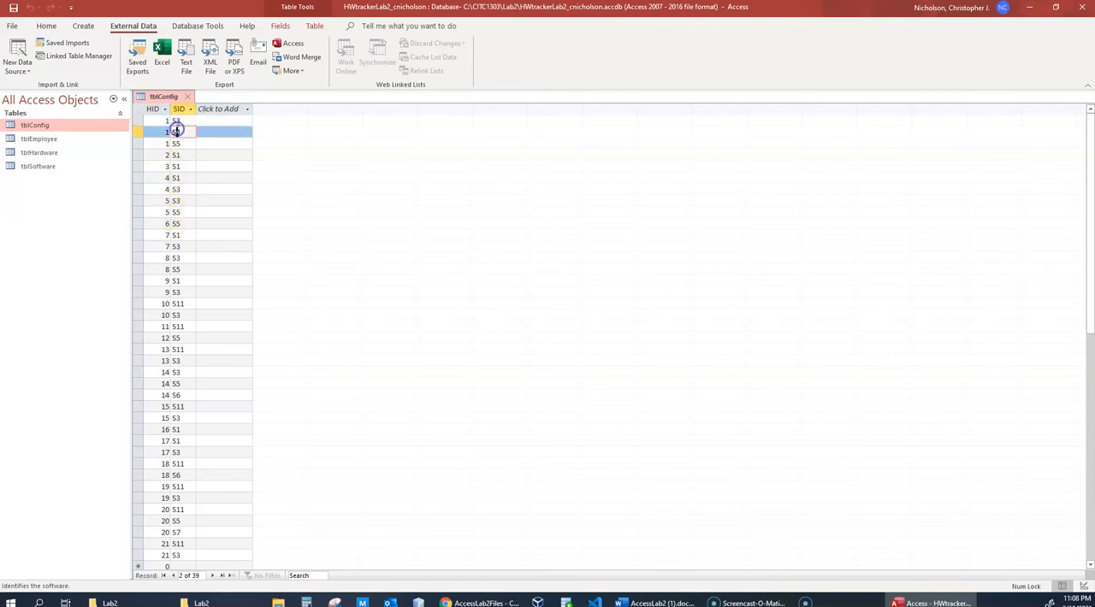
left_click(179, 212)
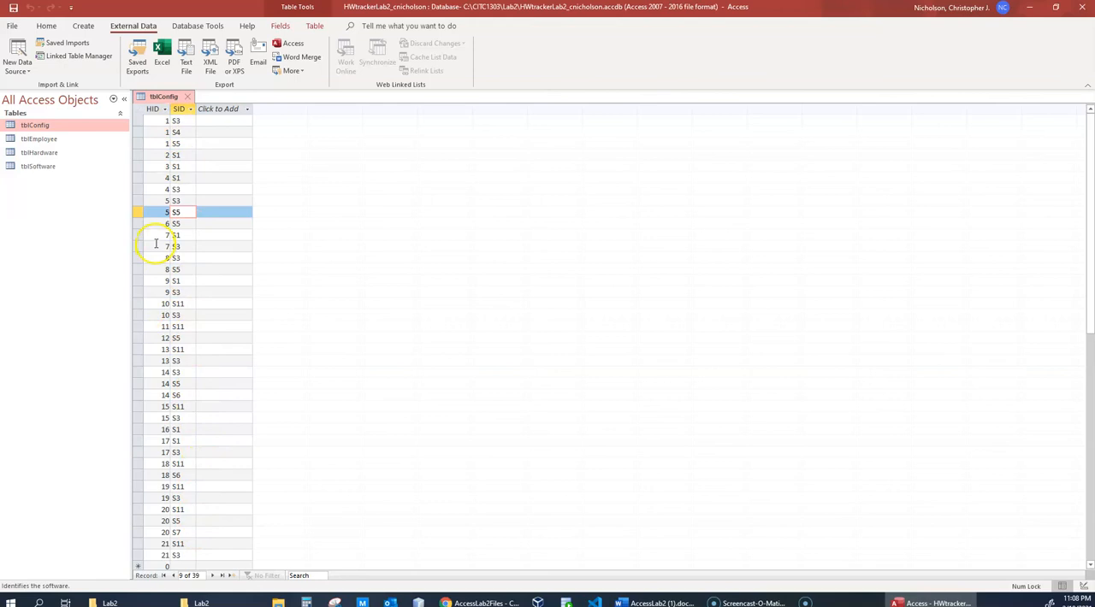
left_click(161, 121)
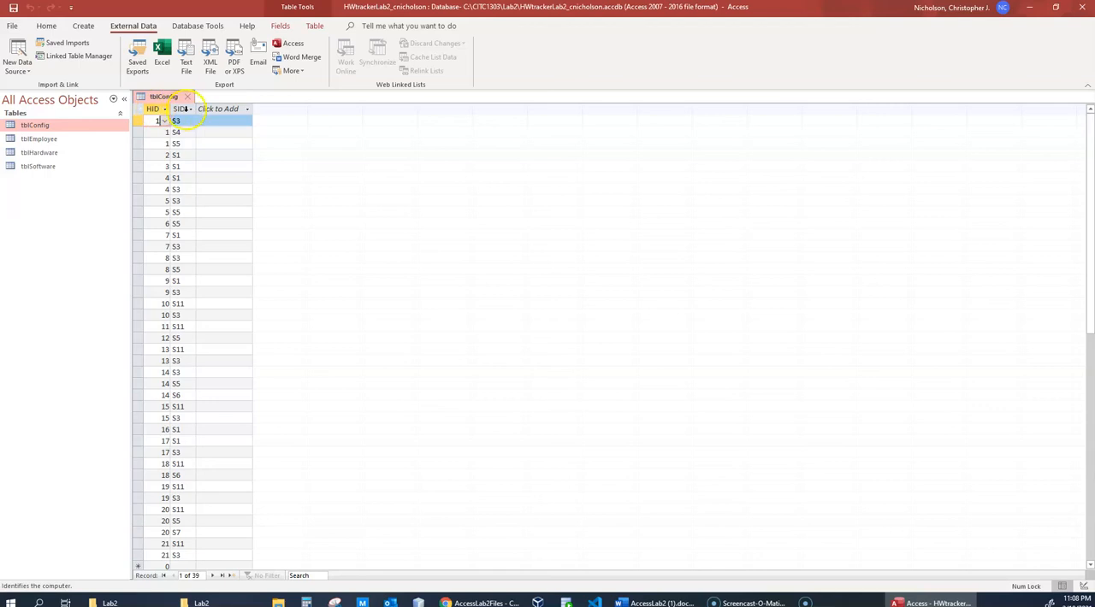
left_click(177, 121)
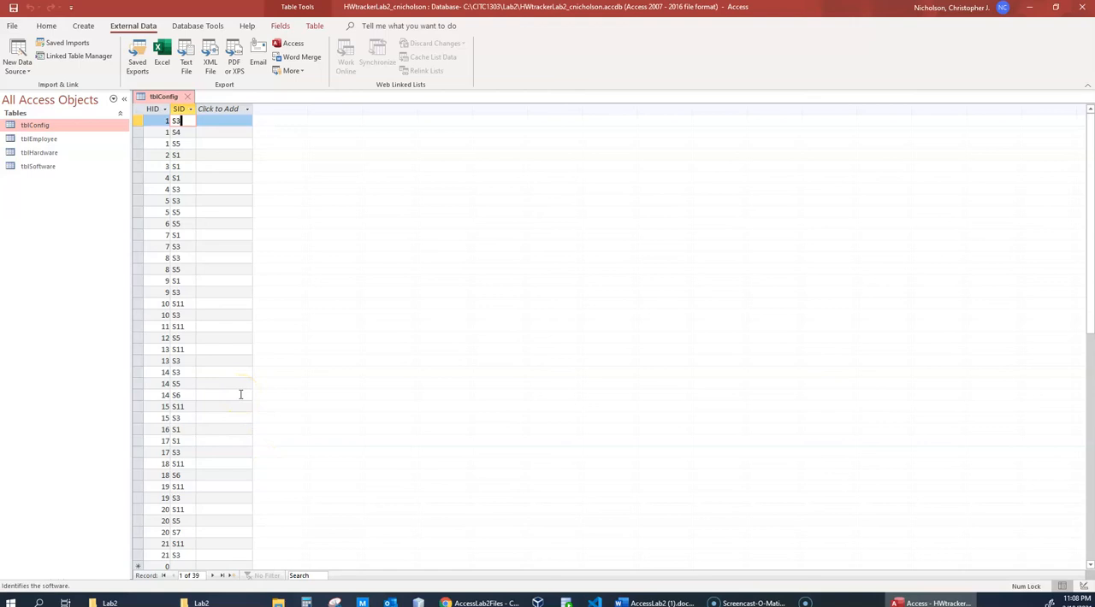
- Show tblConfig in Design View and inspect the HID and SID key fields, including HID's general and lookup properties
right_click(165, 97)
left_click(200, 152)
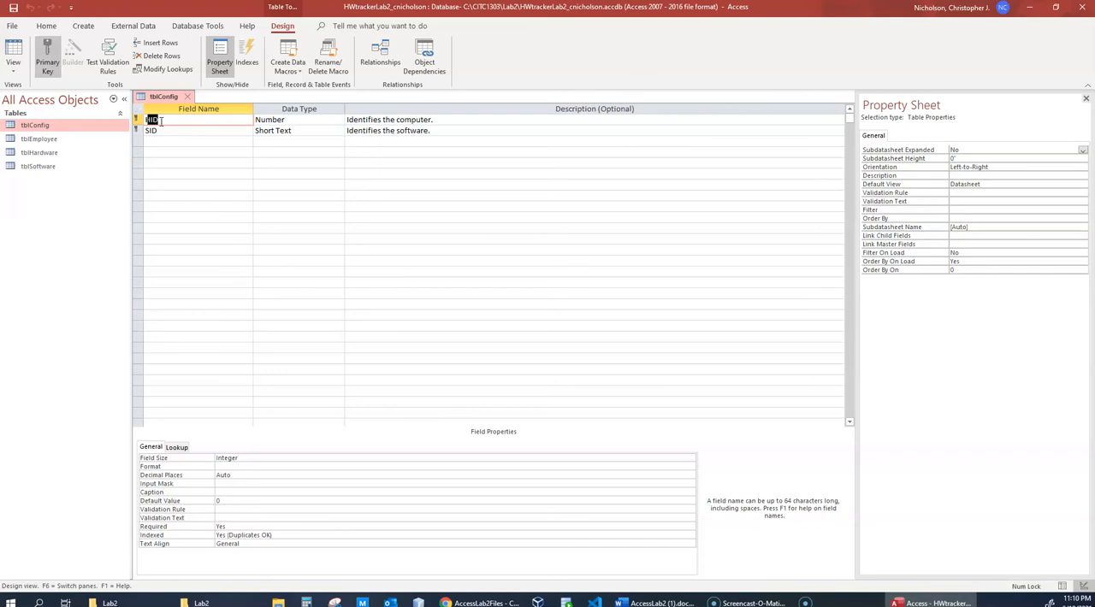
left_click(188, 131)
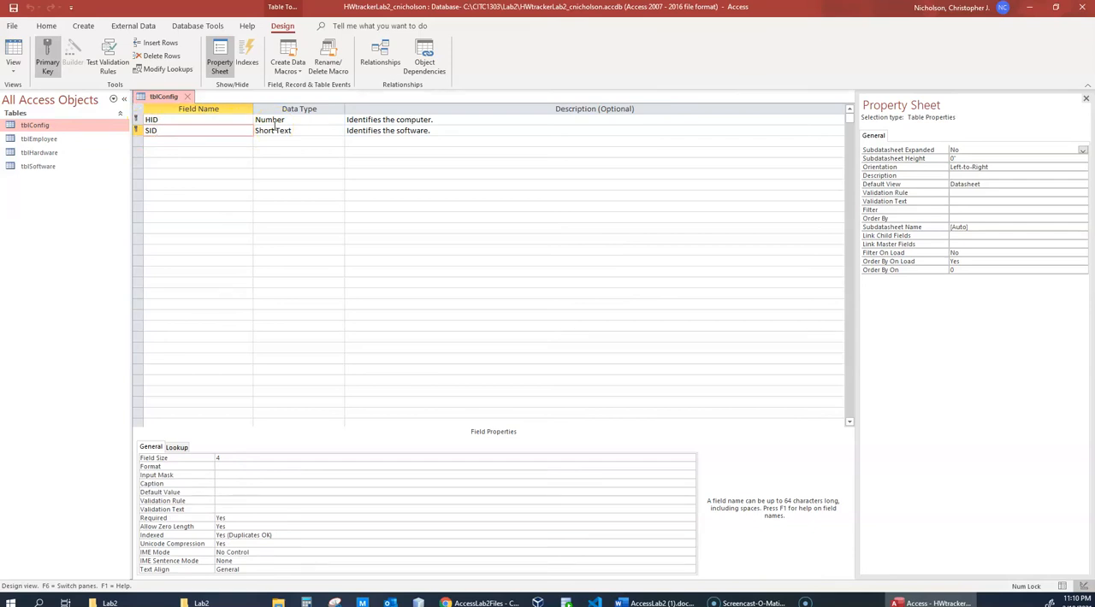
left_click(429, 120)
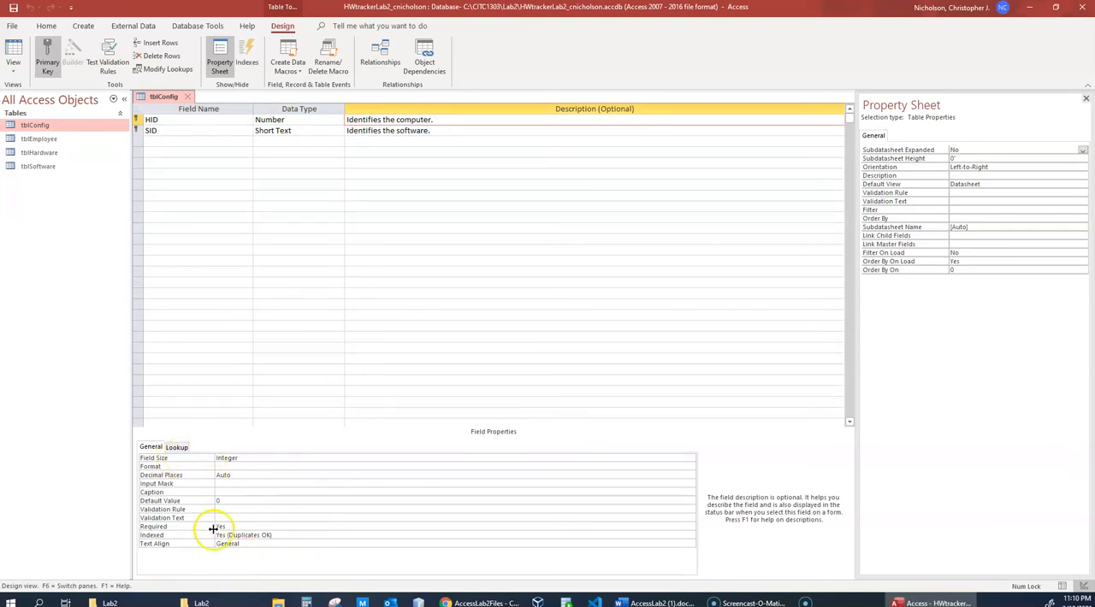
left_click(180, 449)
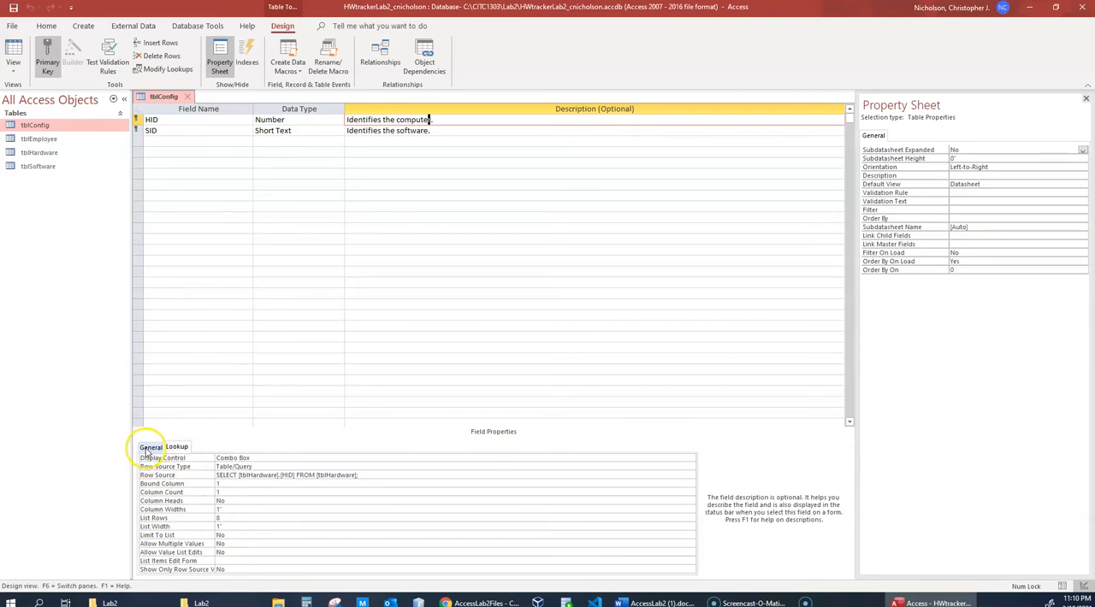
left_click(148, 448)
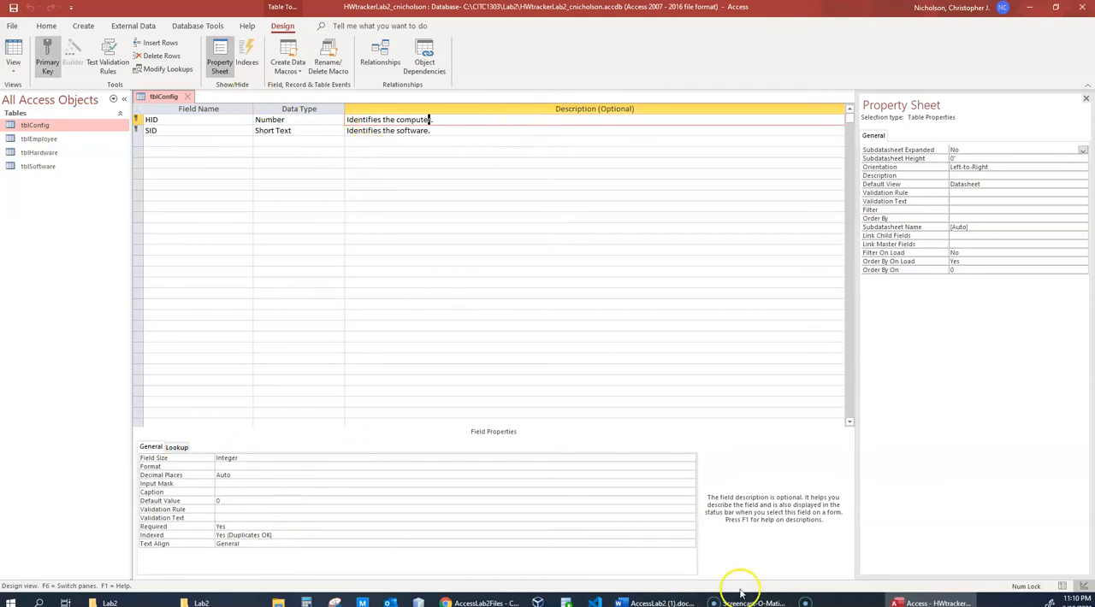
- Check step 7e in the AccessLab2 document, then return tblConfig to its datasheet and verify the imported records
left_click(648, 603)
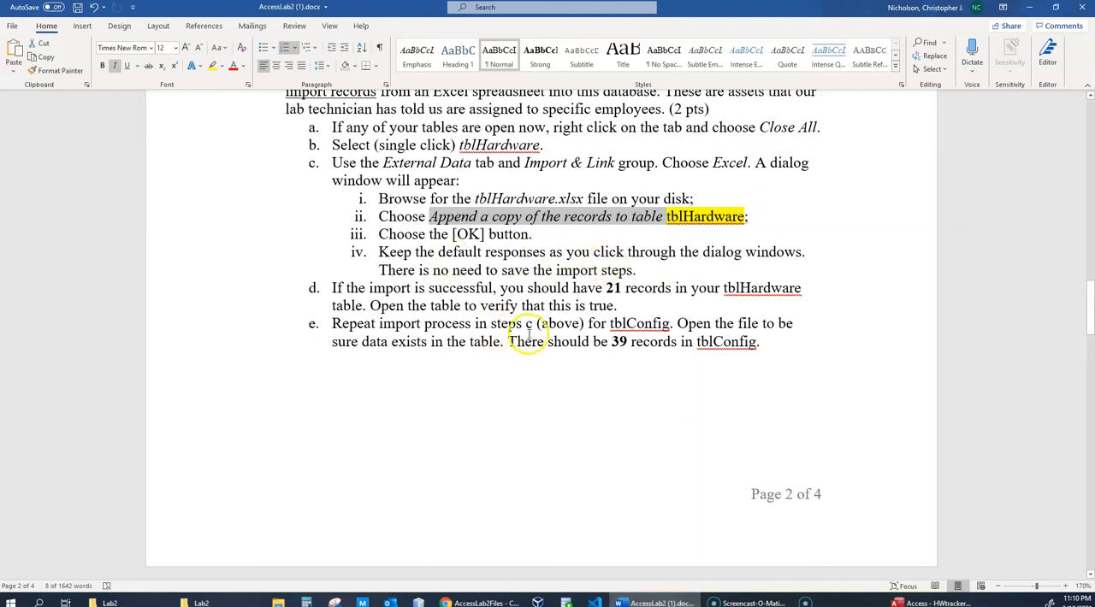
scroll(547, 308, "down", 6)
left_click_drag(681, 8, 866, 237)
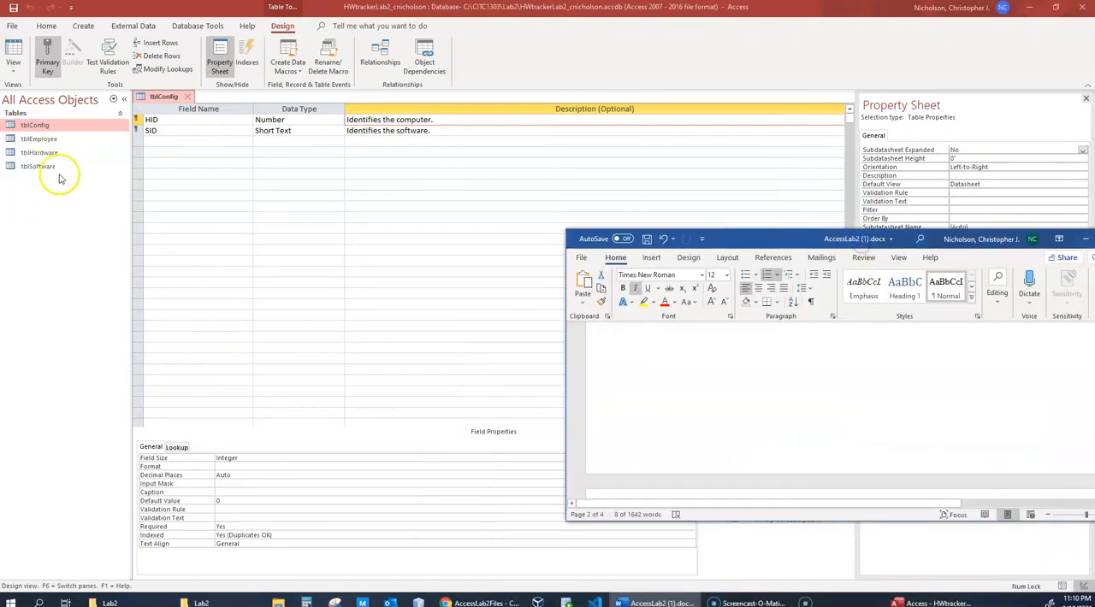
double_click(68, 125)
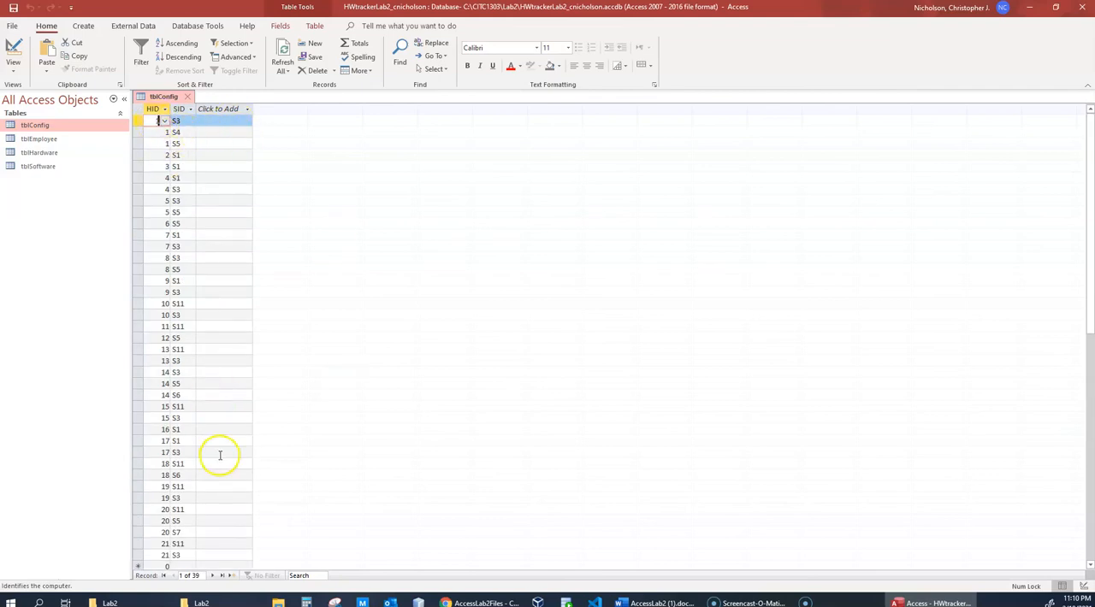
scroll(219, 455, "down", 4)
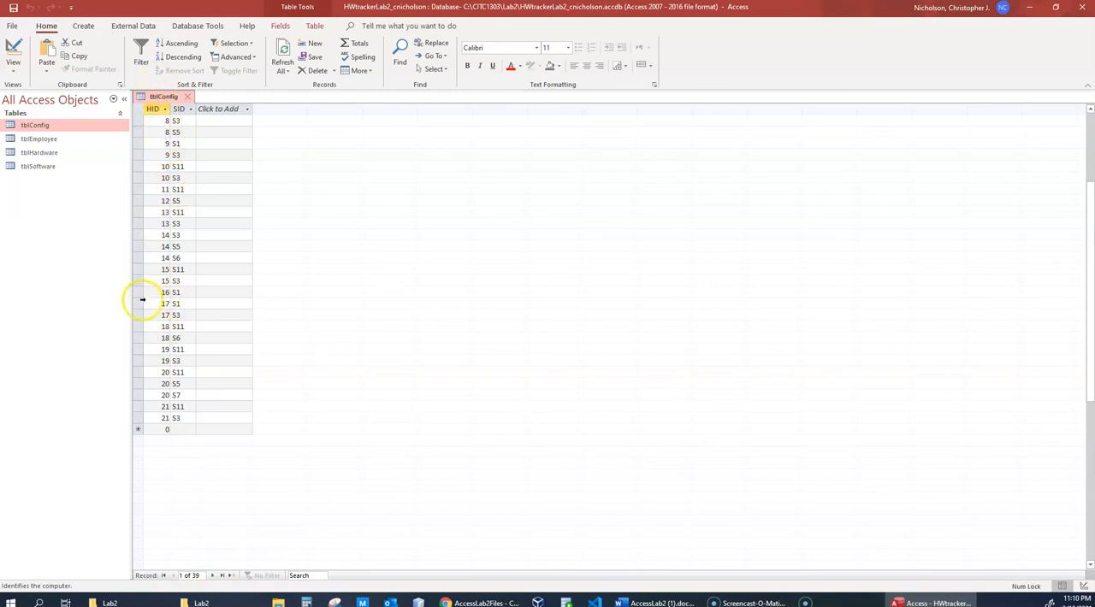
left_click(139, 293)
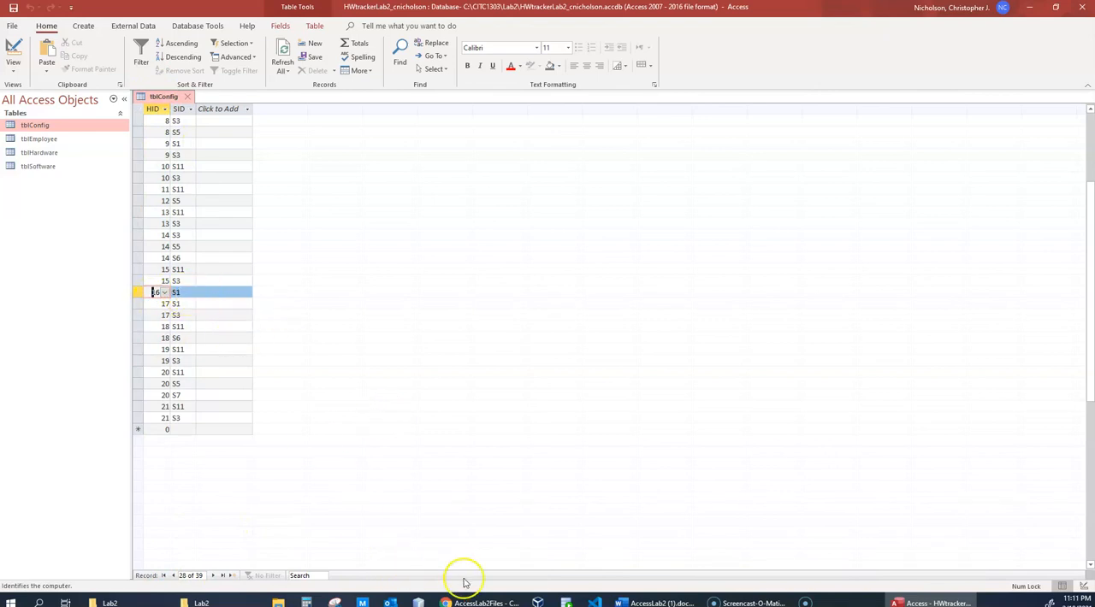
- Read step 8 in the AccessLab2 document, on adding a personal employee, hardware and software records, and return to the Access database
left_click(664, 602)
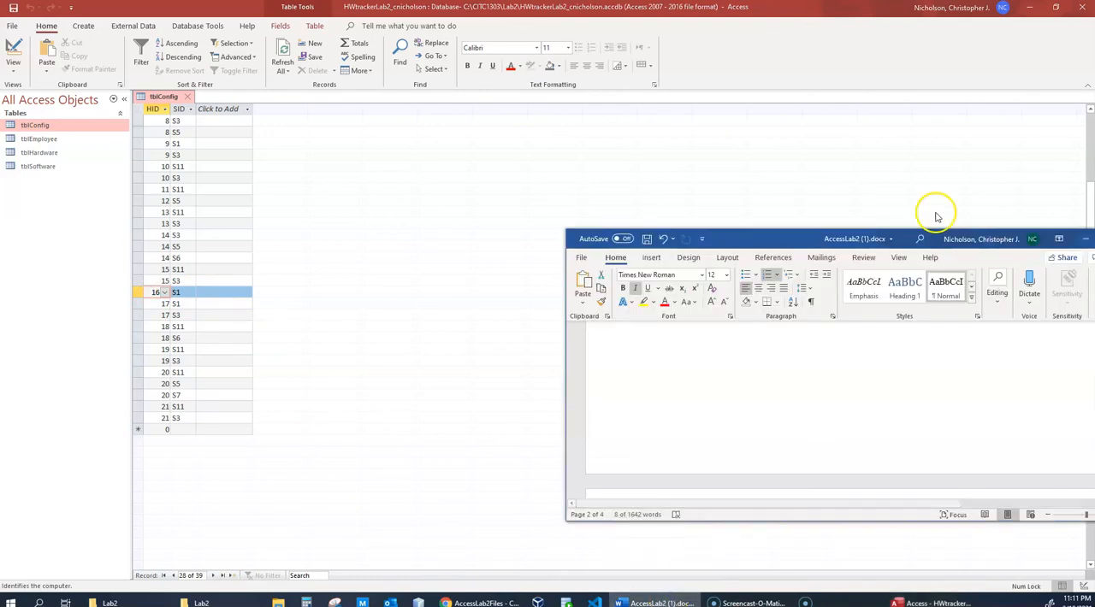
double_click(765, 238)
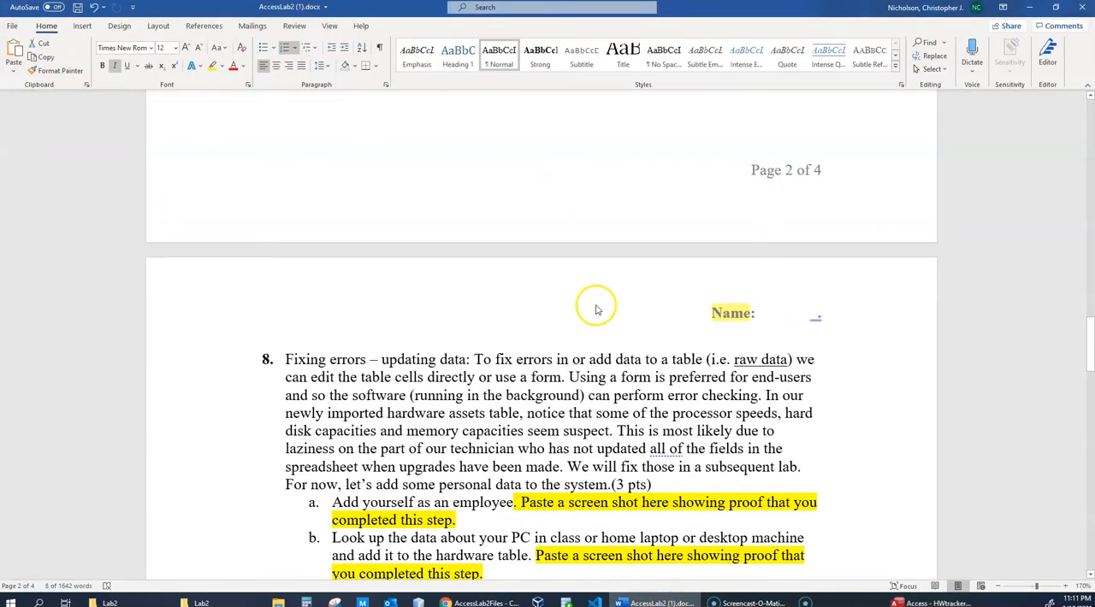
scroll(653, 313, "up", 5)
scroll(630, 283, "down", 7)
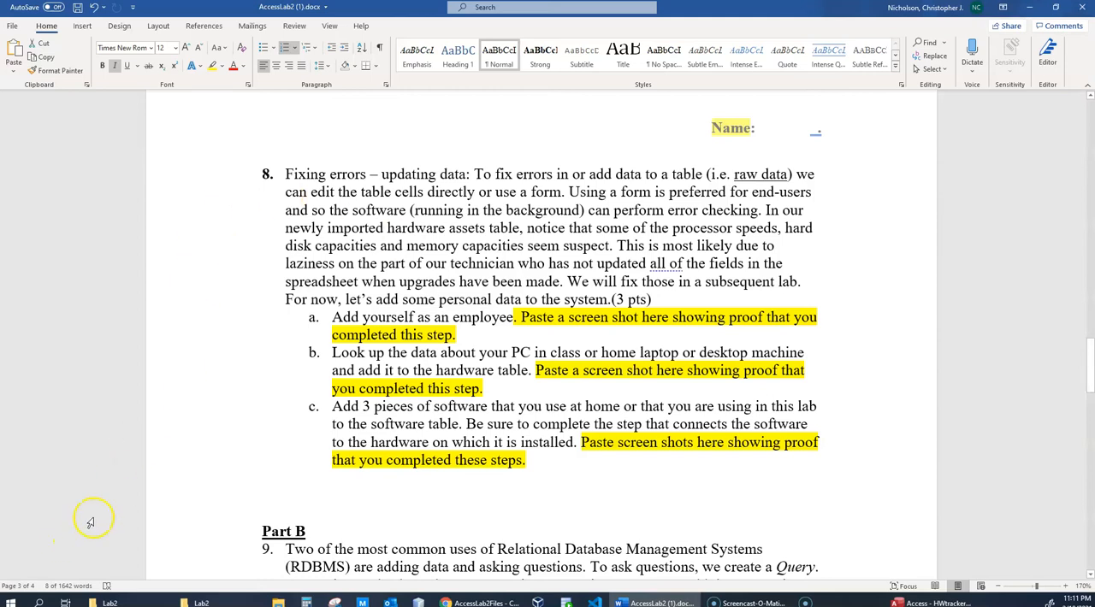
scroll(494, 446, "down", 3)
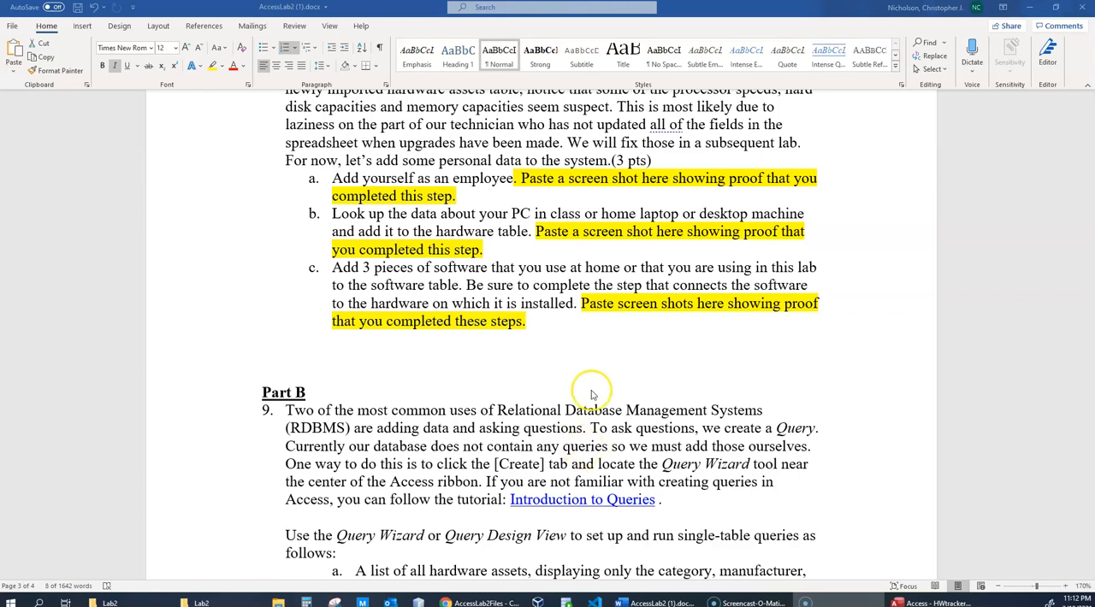
scroll(709, 338, "up", 2)
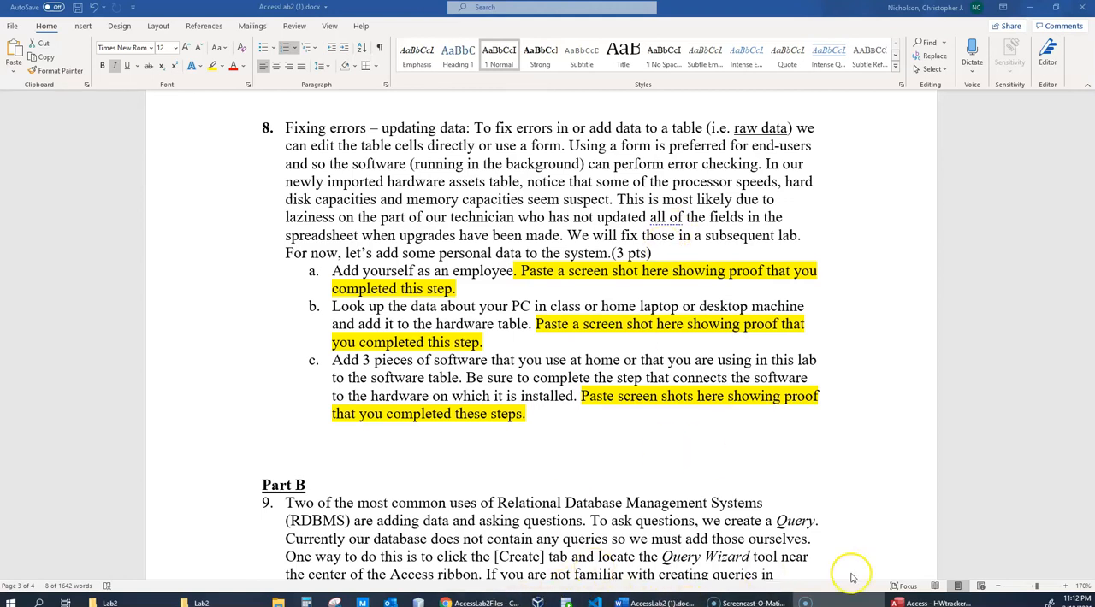
left_click(917, 604)
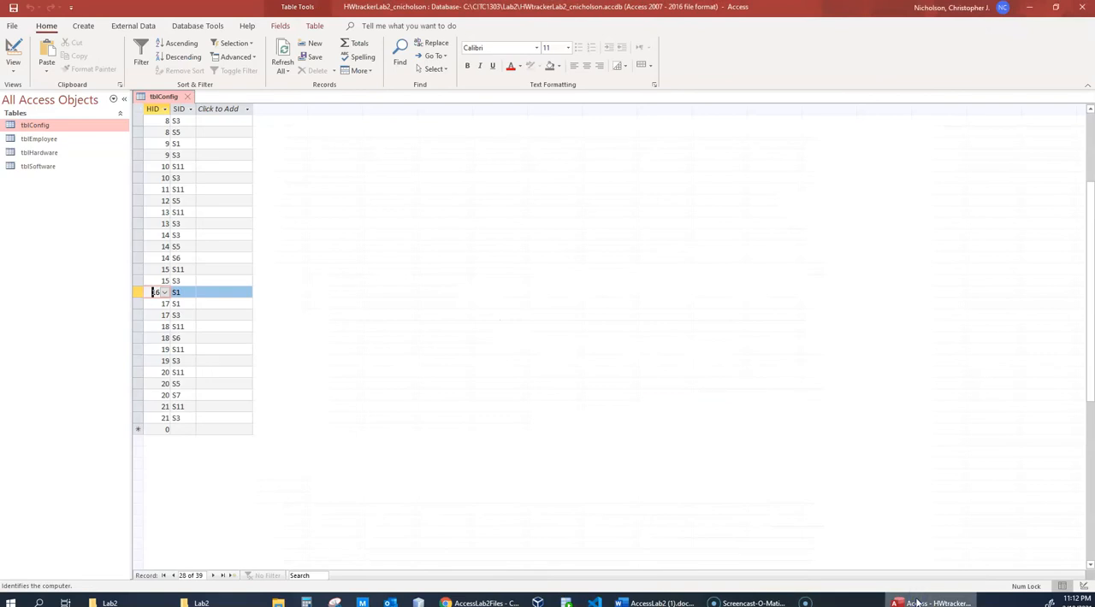
- Open tblHardware and review its imported records, check step 8 in the AccessLab2 document, and return to the Access database
double_click(40, 152)
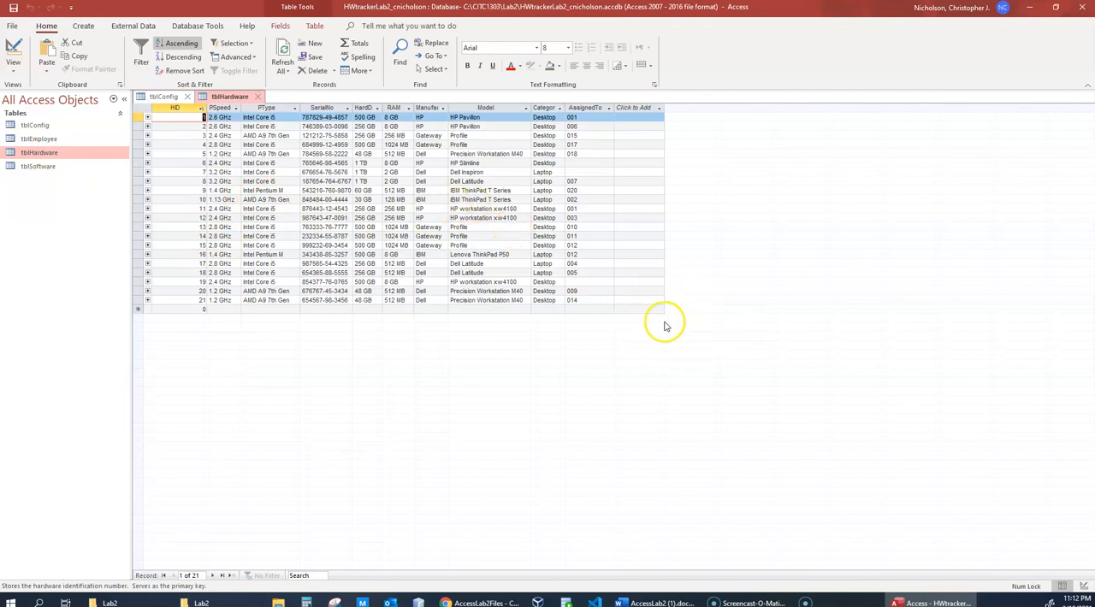
key("alt")
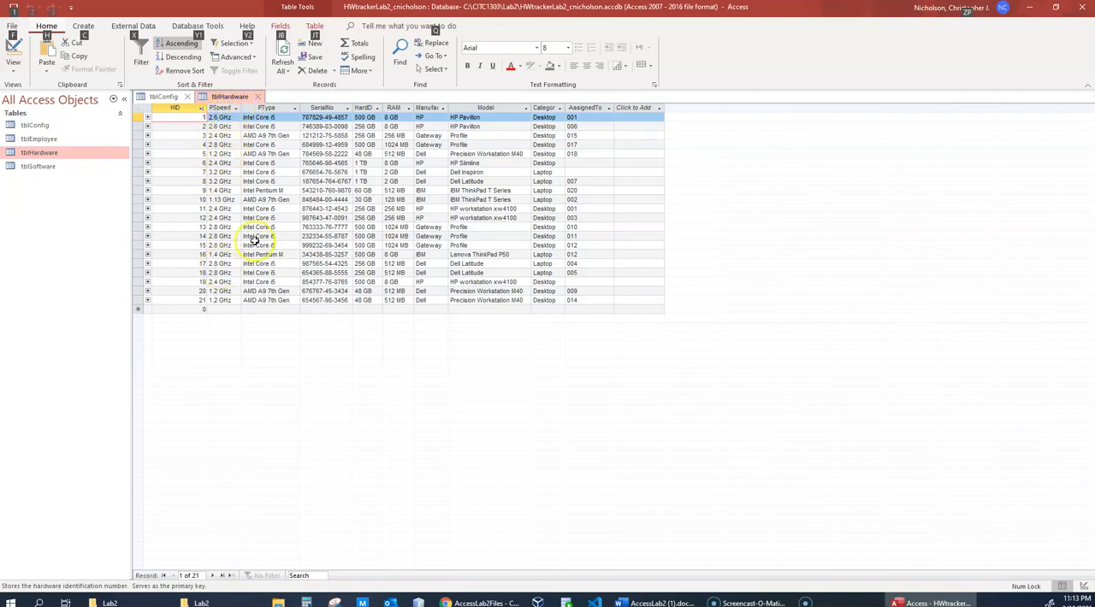
left_click(1029, 7)
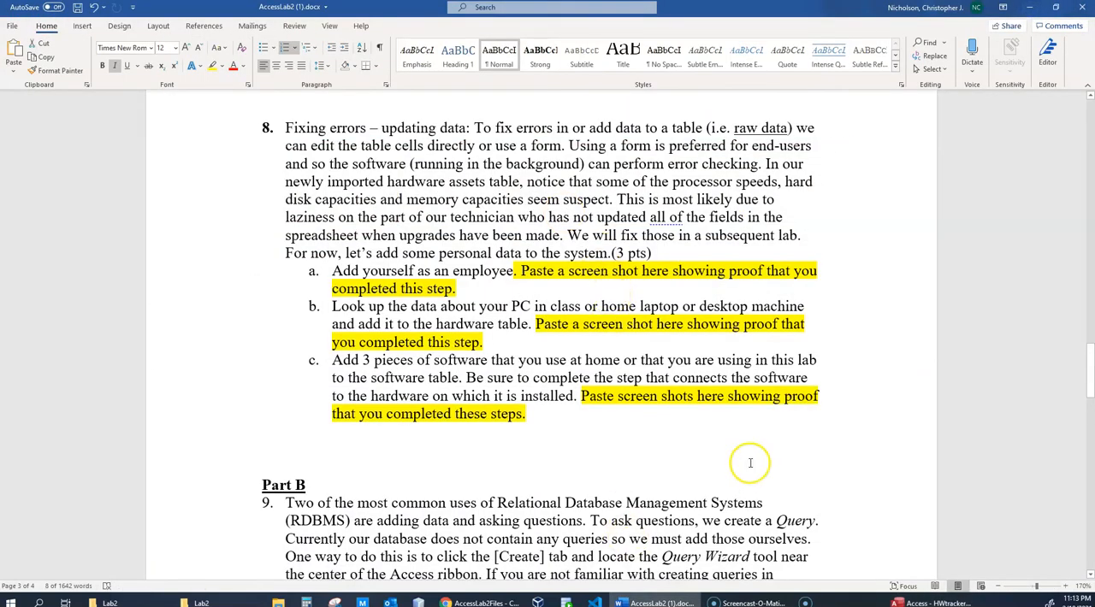
left_click(941, 604)
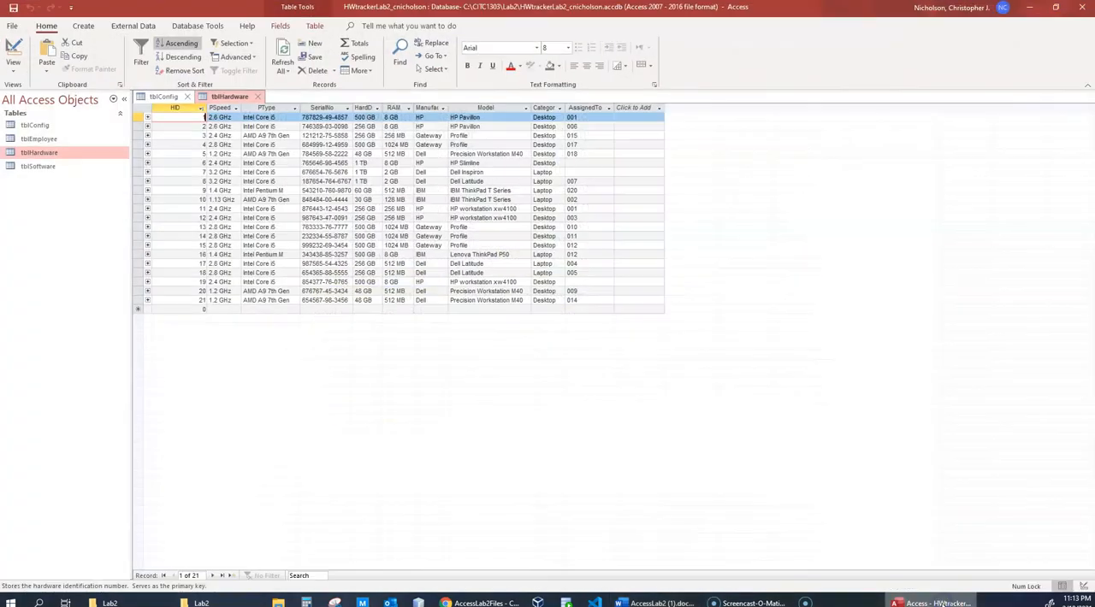
- Open tblEmployee and enter your own last name and first name in a new record, trying to commit it without an EID
left_click(44, 141)
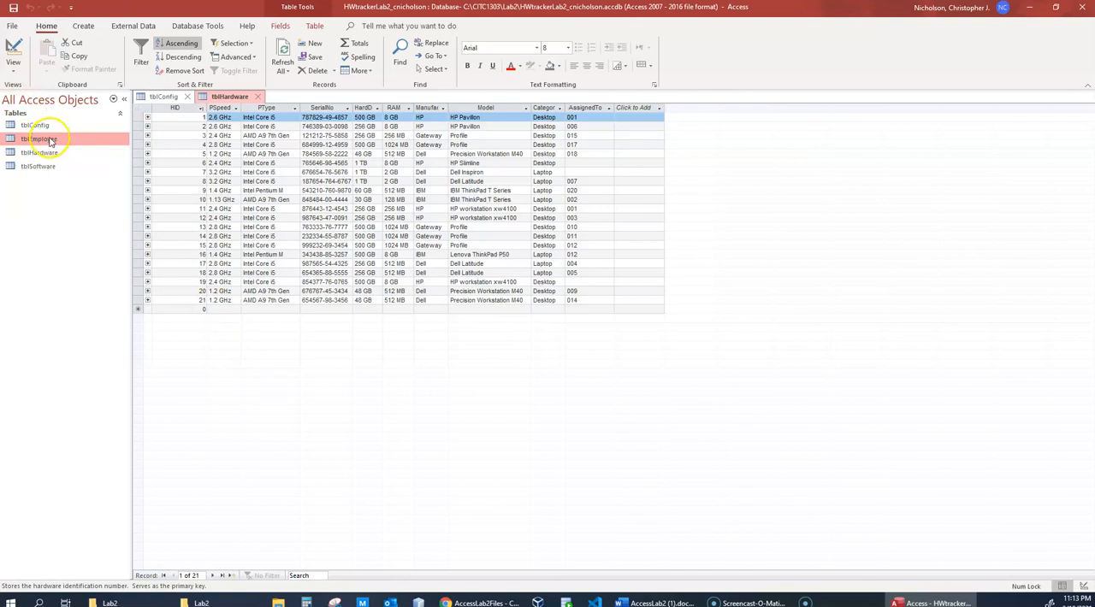
double_click(49, 142)
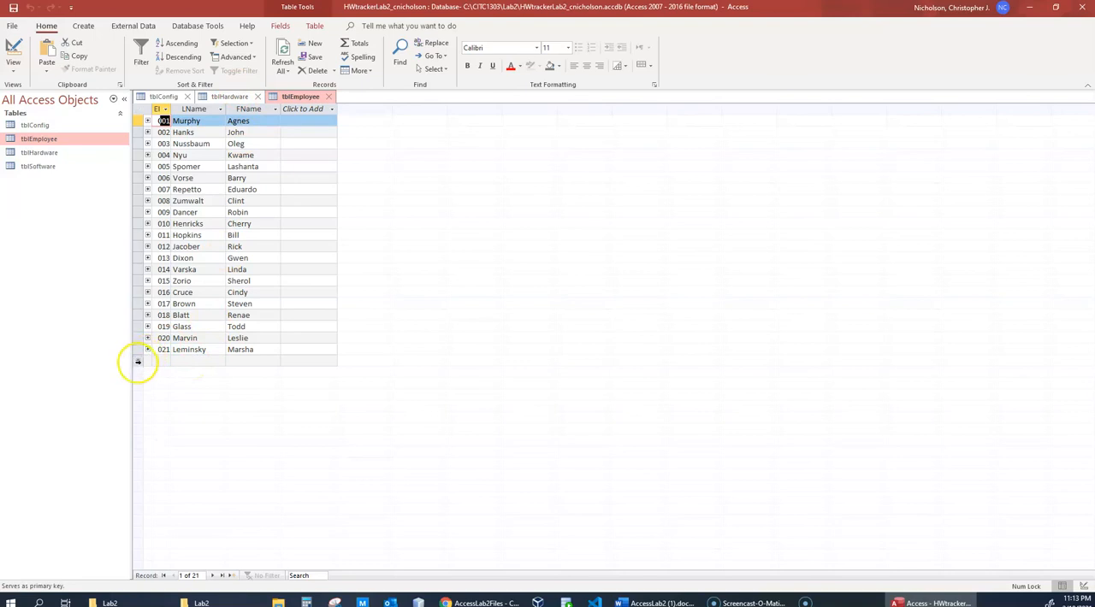
left_click(184, 360)
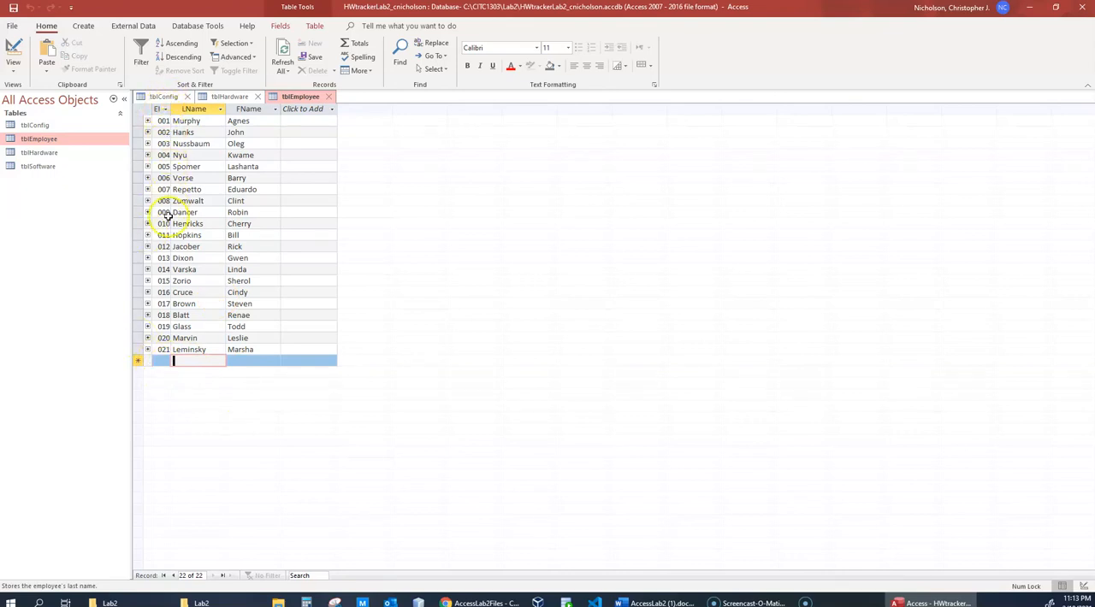
left_click(189, 361)
type("Nicholson")
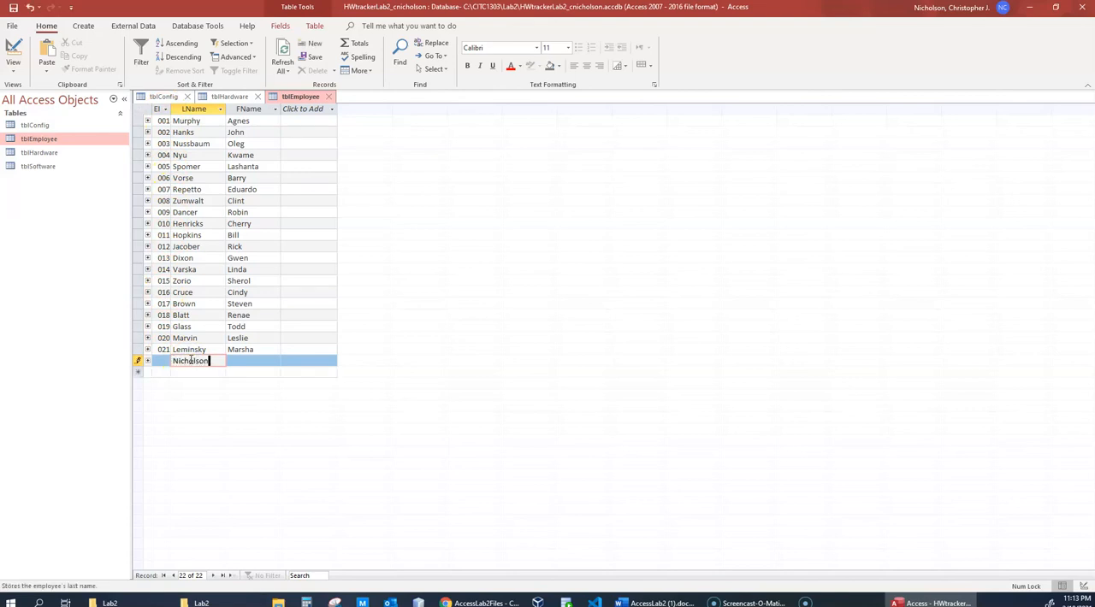
key("Tab")
type("Christop")
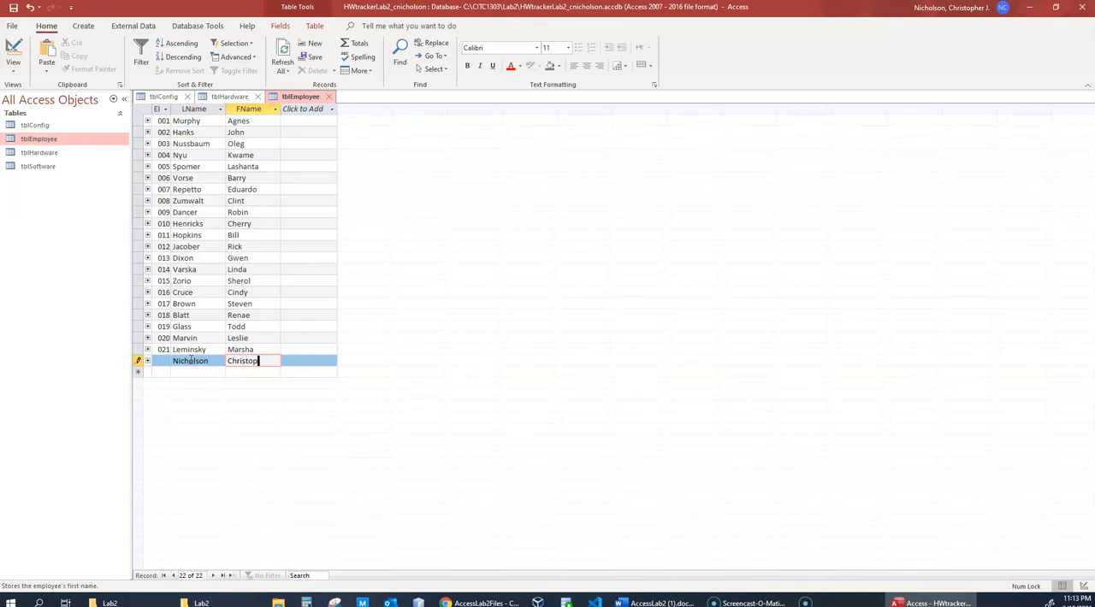
type("her")
key("Tab")
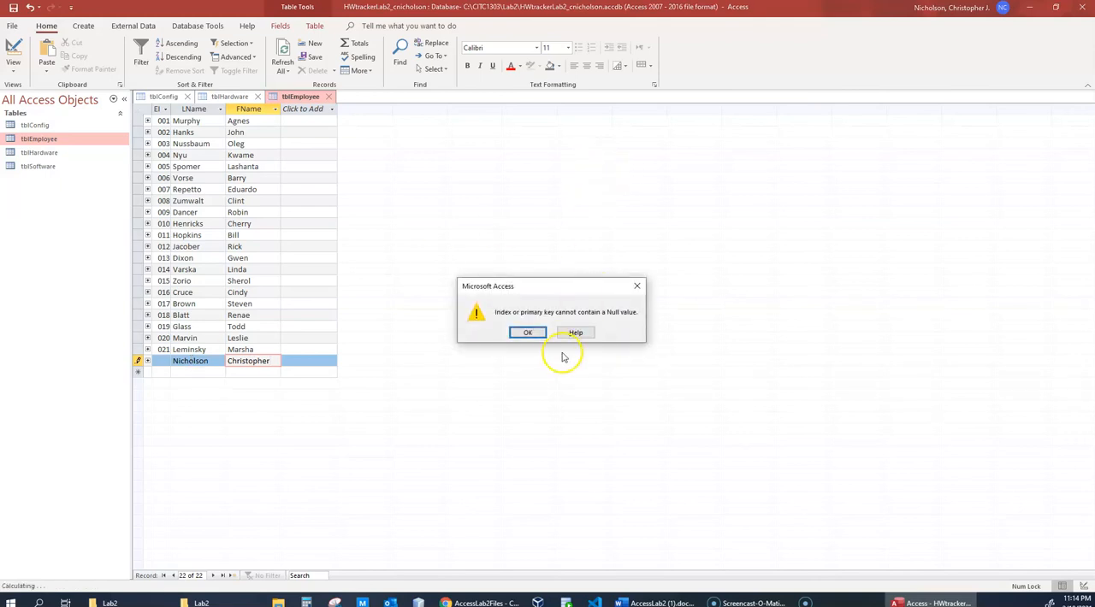
left_click(527, 332)
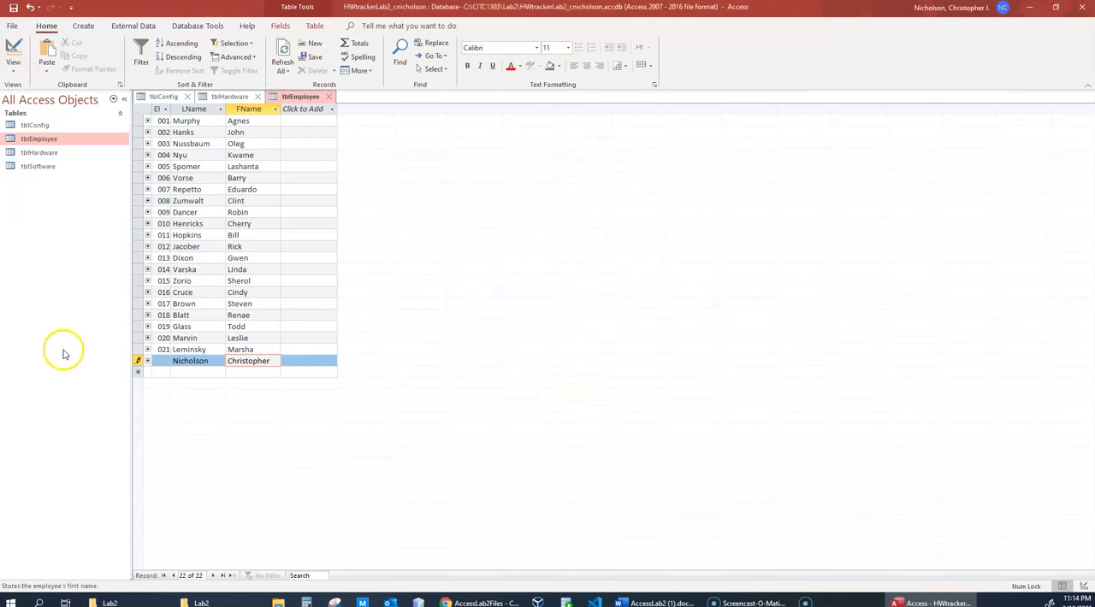
- Enter the next sequential three-digit EID for the new employee and save the record
left_click(157, 350)
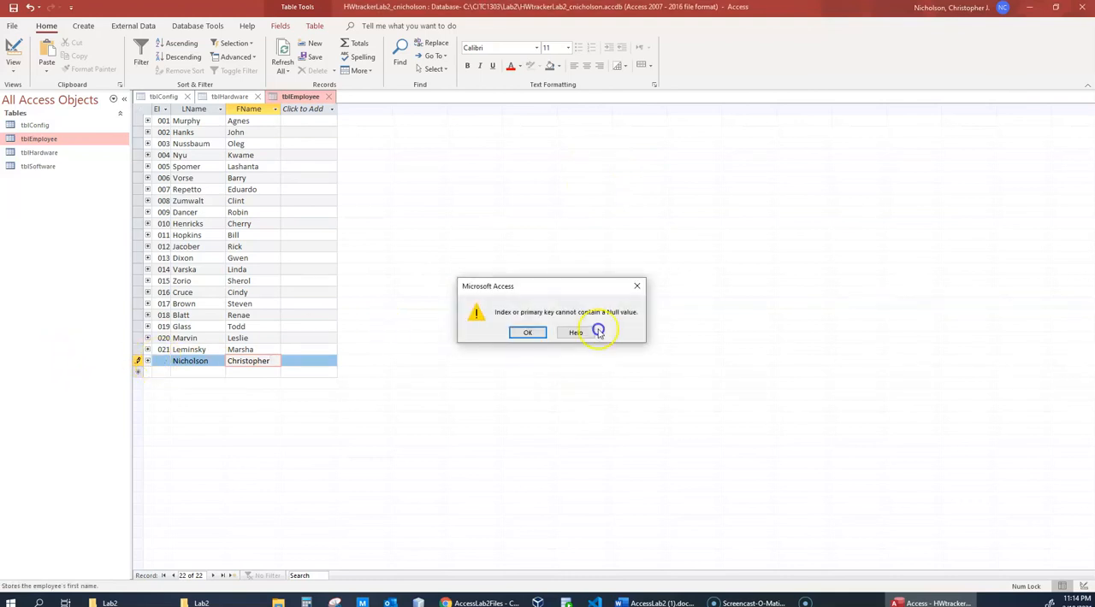
left_click(527, 333)
left_click(159, 364)
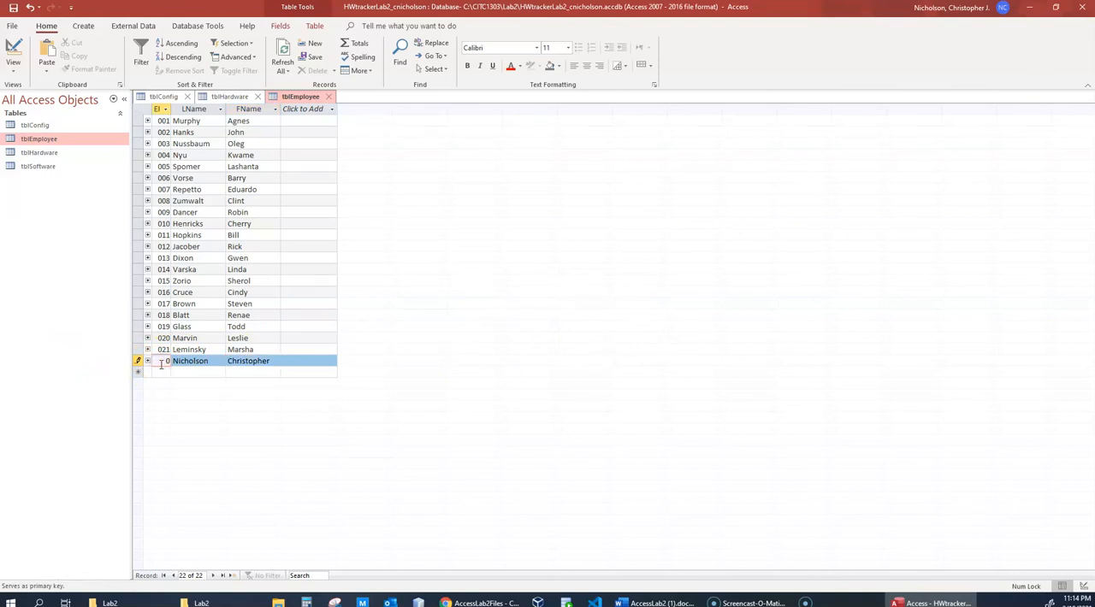
type("022")
left_click(203, 372)
left_click(198, 360)
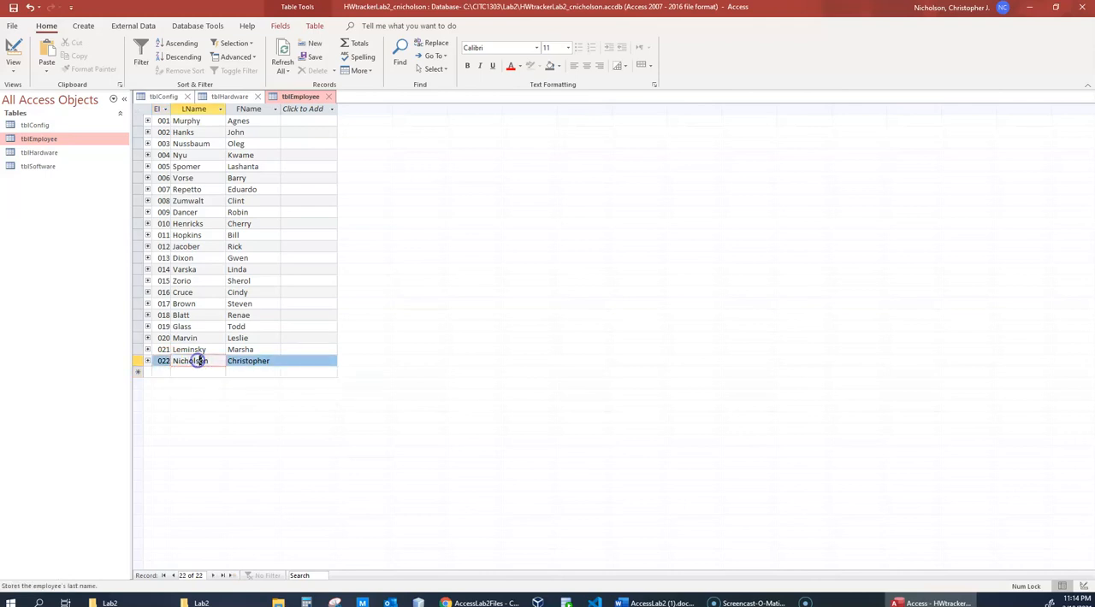
- Try to change the new employee's EID to the same value as the preceding record's EID
left_click(166, 363)
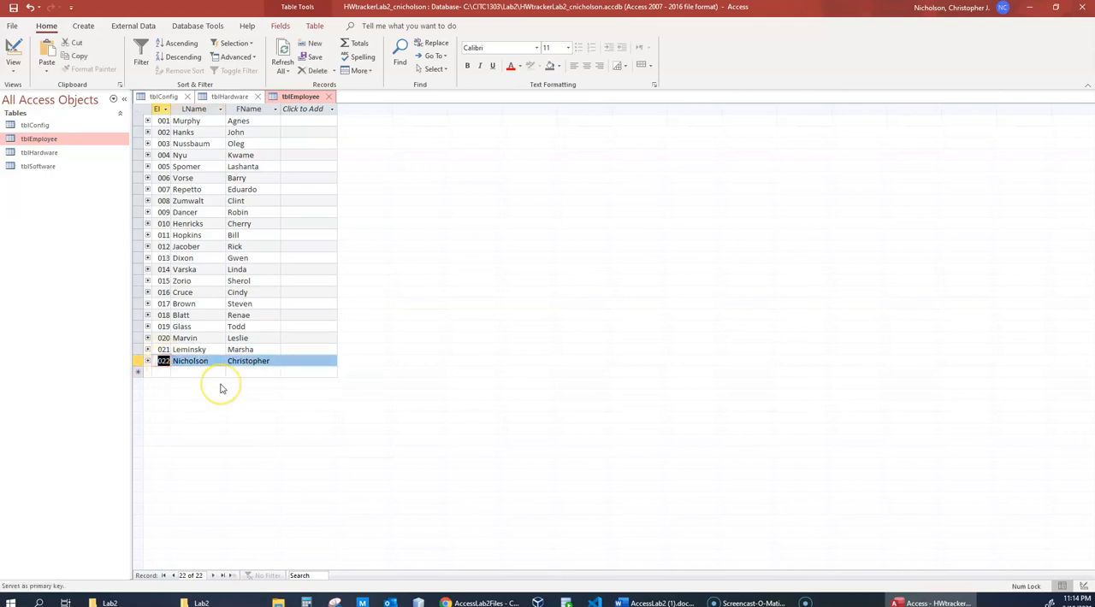
type("021")
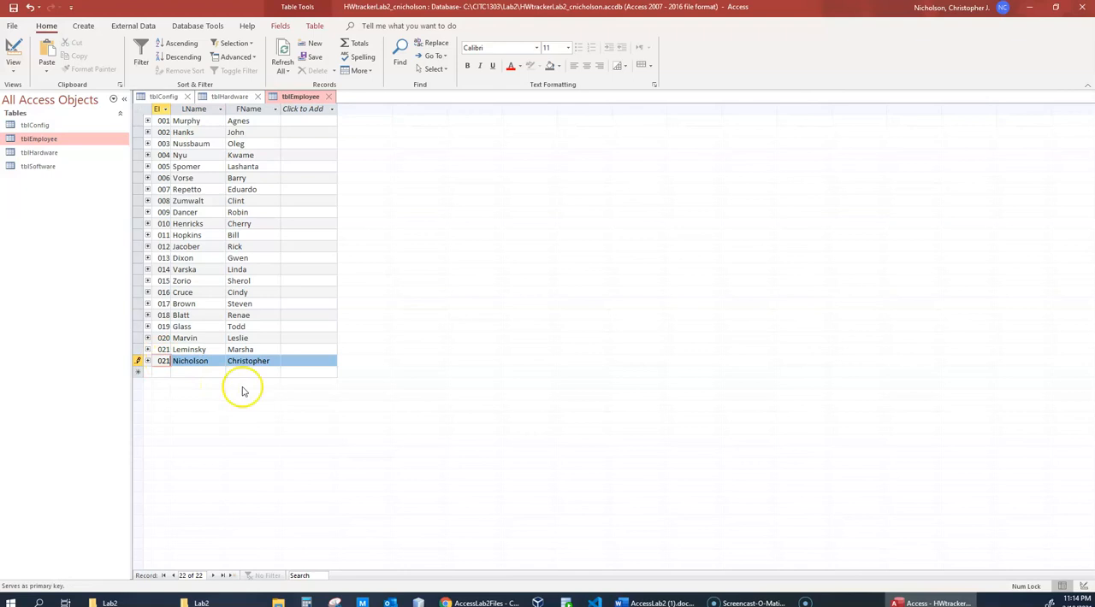
left_click(211, 353)
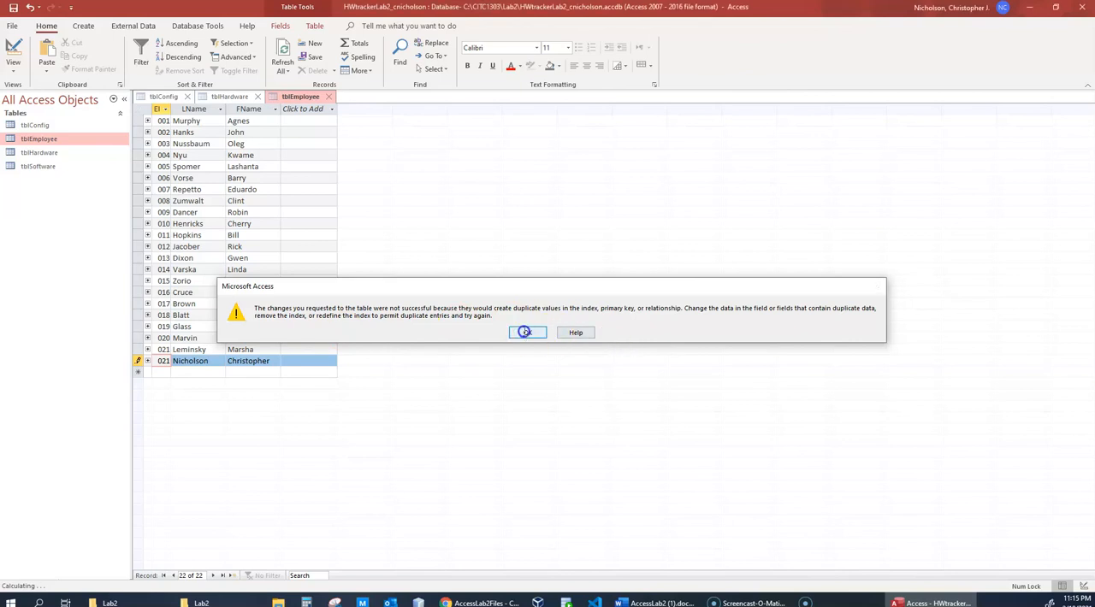
left_click(525, 333)
- Set the new employee's EID back to the unique number following the preceding record and commit the record
double_click(163, 361)
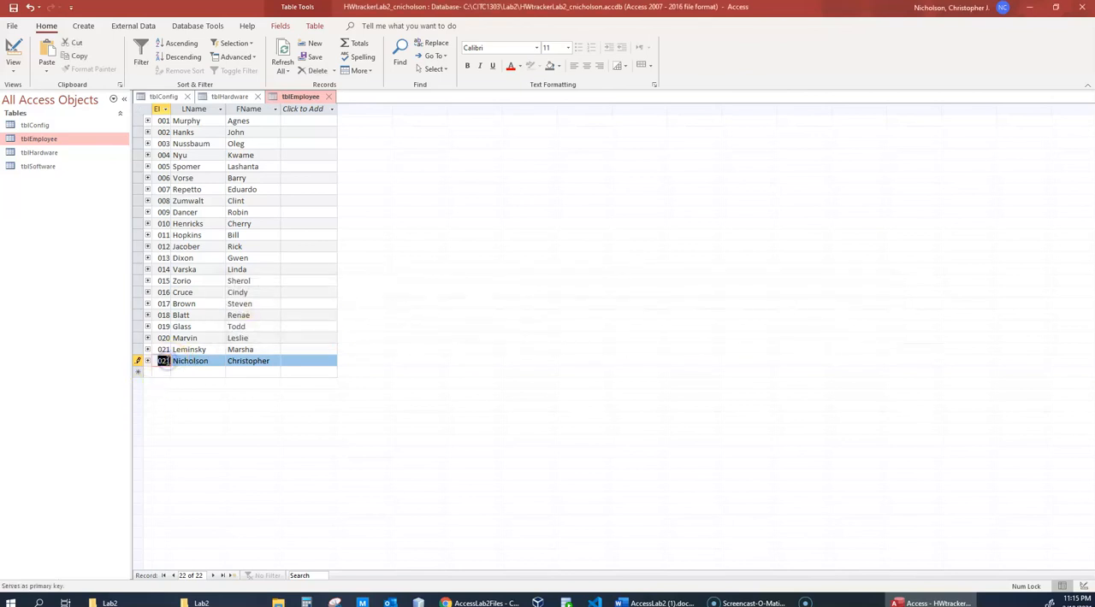
type("022")
left_click(209, 361)
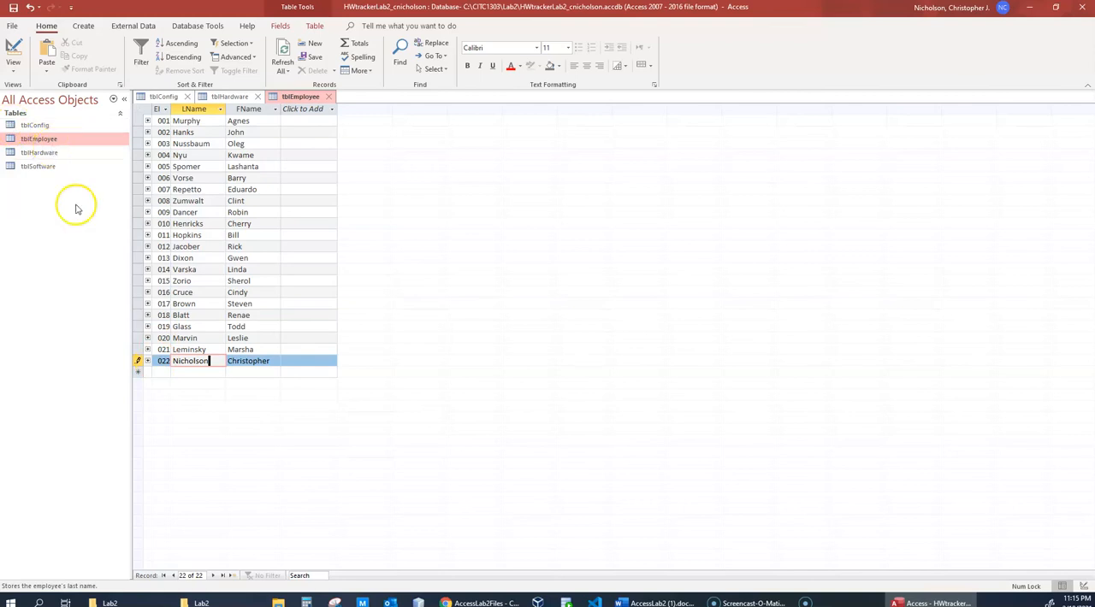
key("Tab")
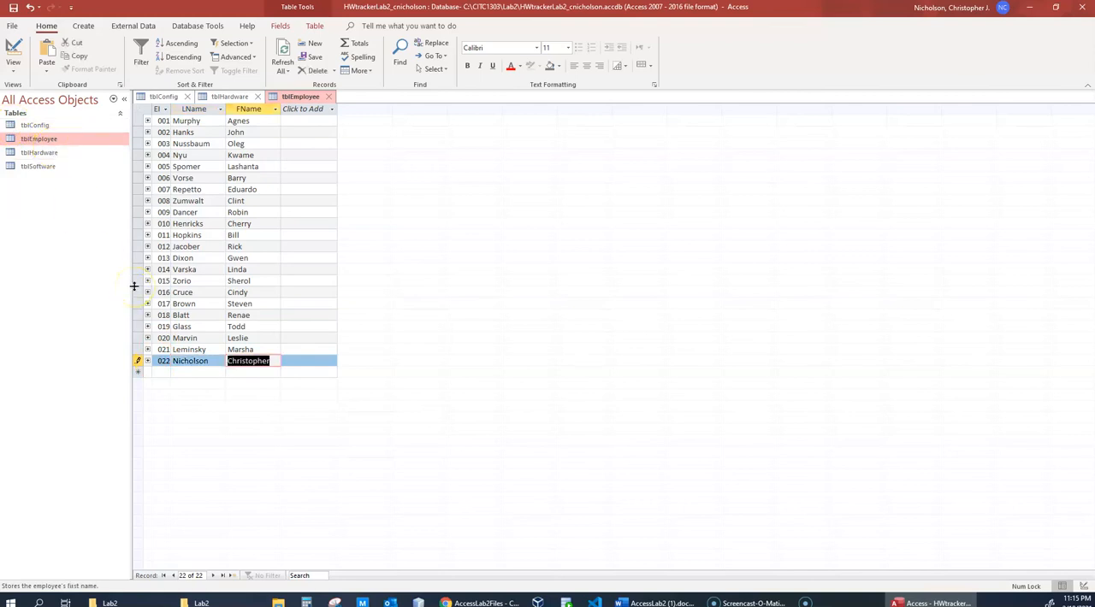
key("Tab")
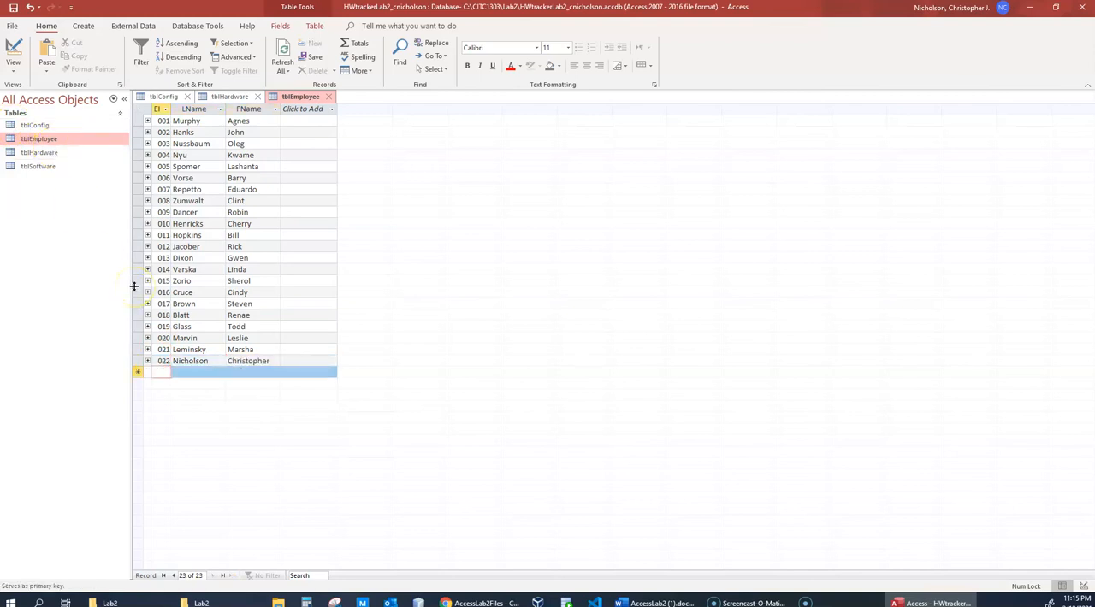
- Show tblEmployee in Design View, inspect the EID primary key's field properties, and return to the datasheet
right_click(62, 139)
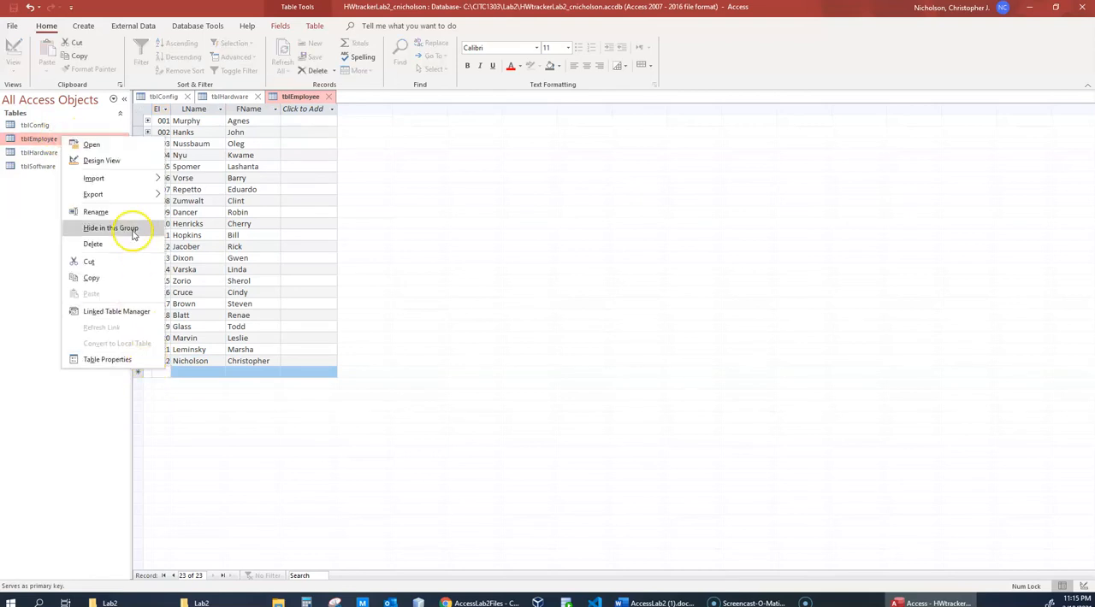
left_click(136, 163)
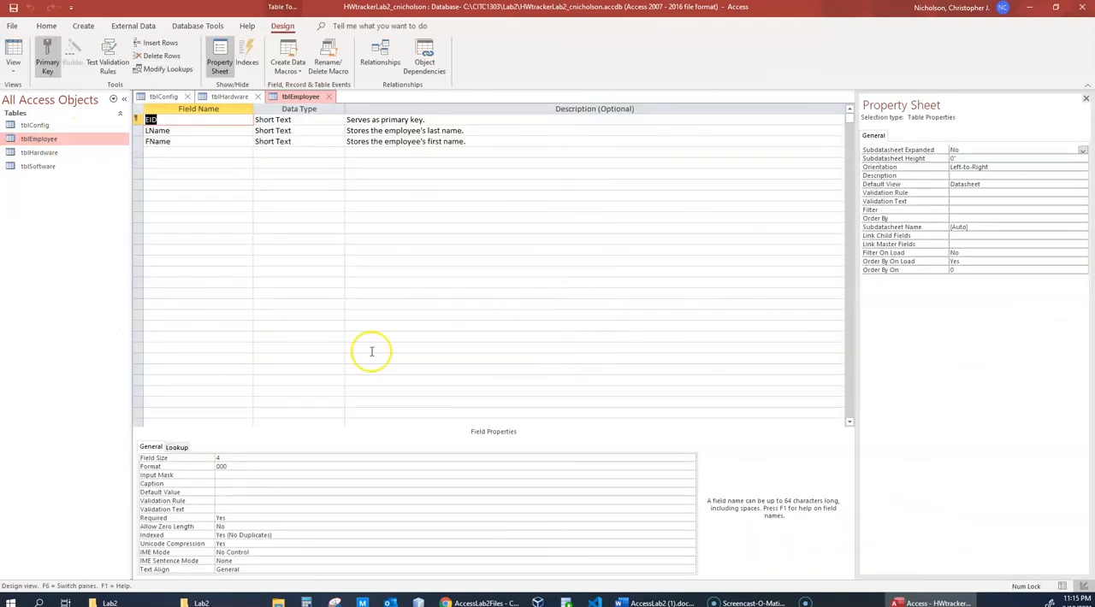
left_click(135, 120)
left_click(137, 120)
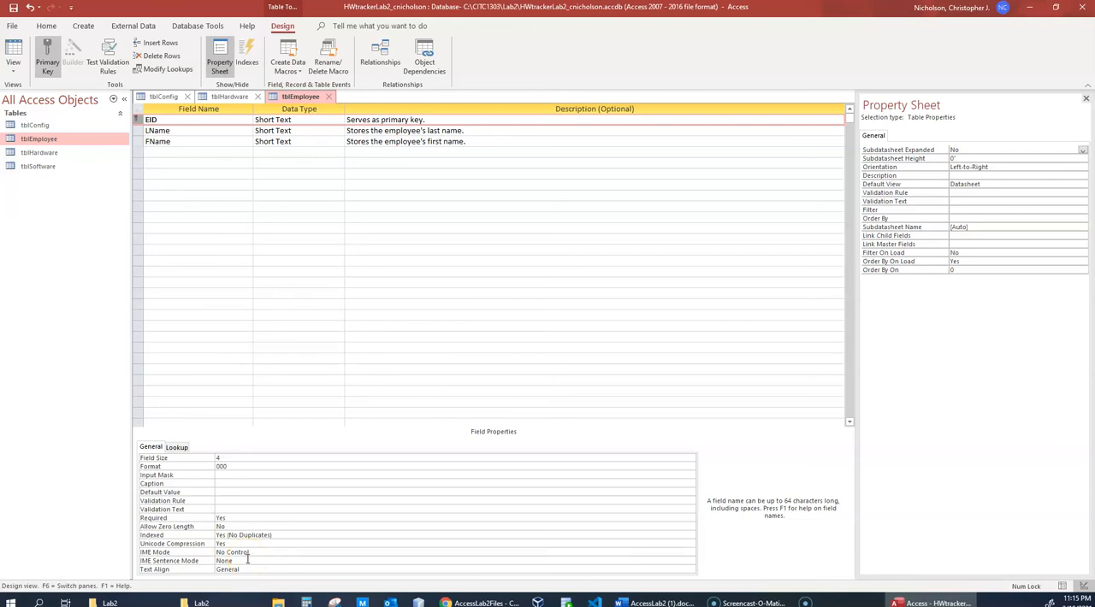
mouse_move(214, 604)
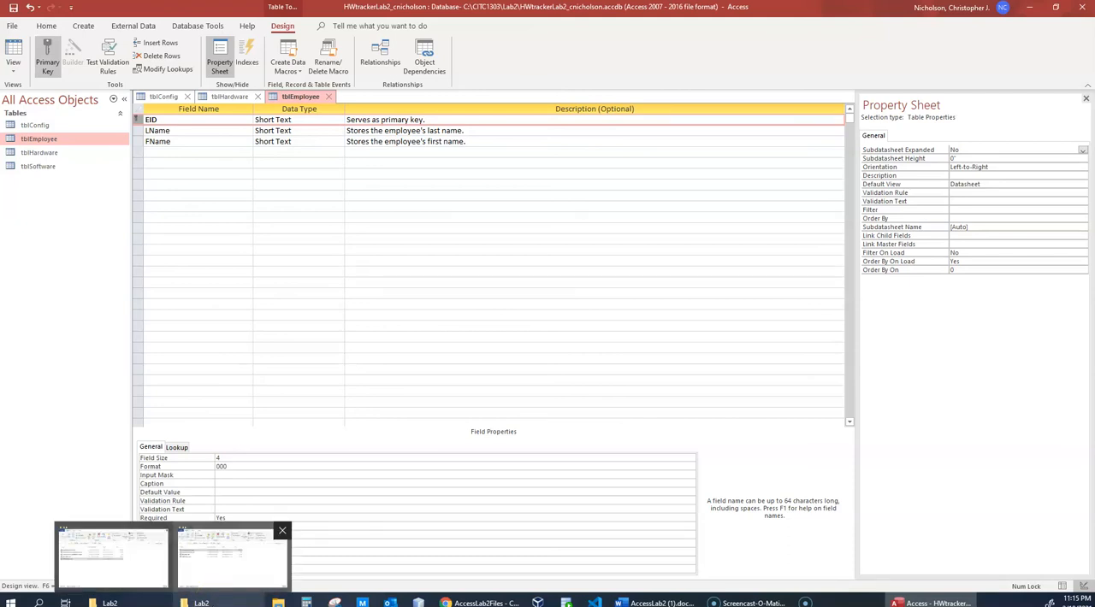
left_click(91, 460)
left_click(23, 575)
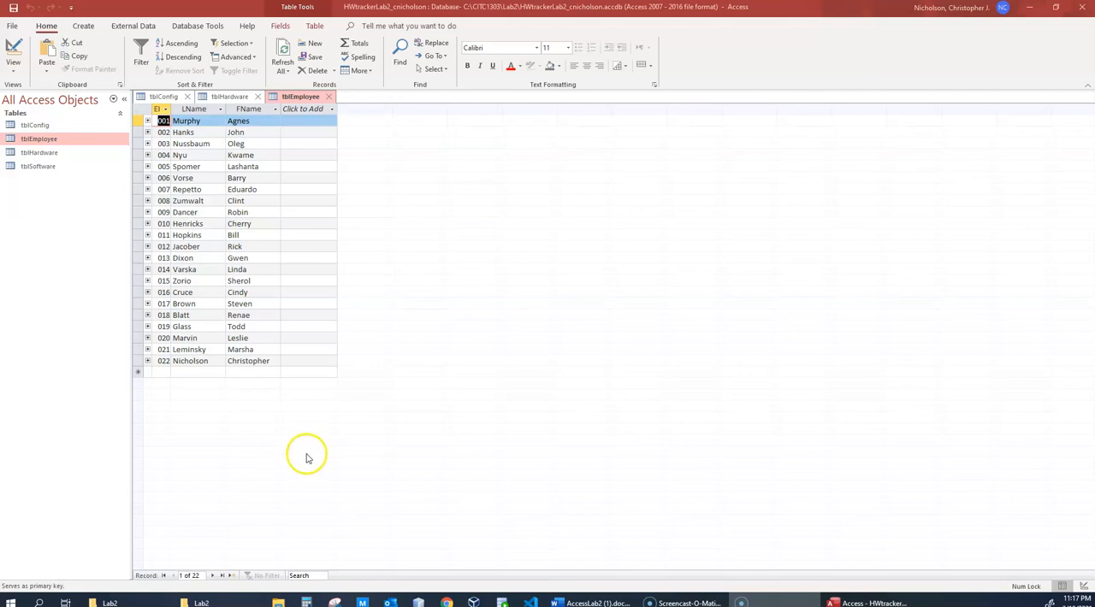
left_click(50, 332)
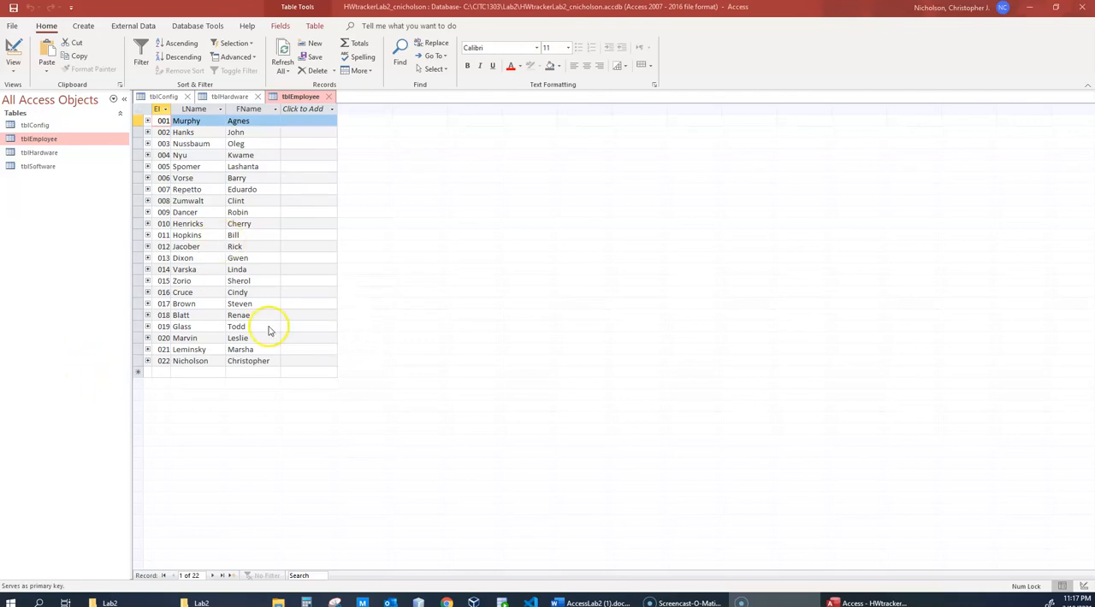
- Capture the last tblEmployee rows with the new record as a screenshot and paste it on an unnumbered line below step 8a in AccessLab2
key("super+shift+s")
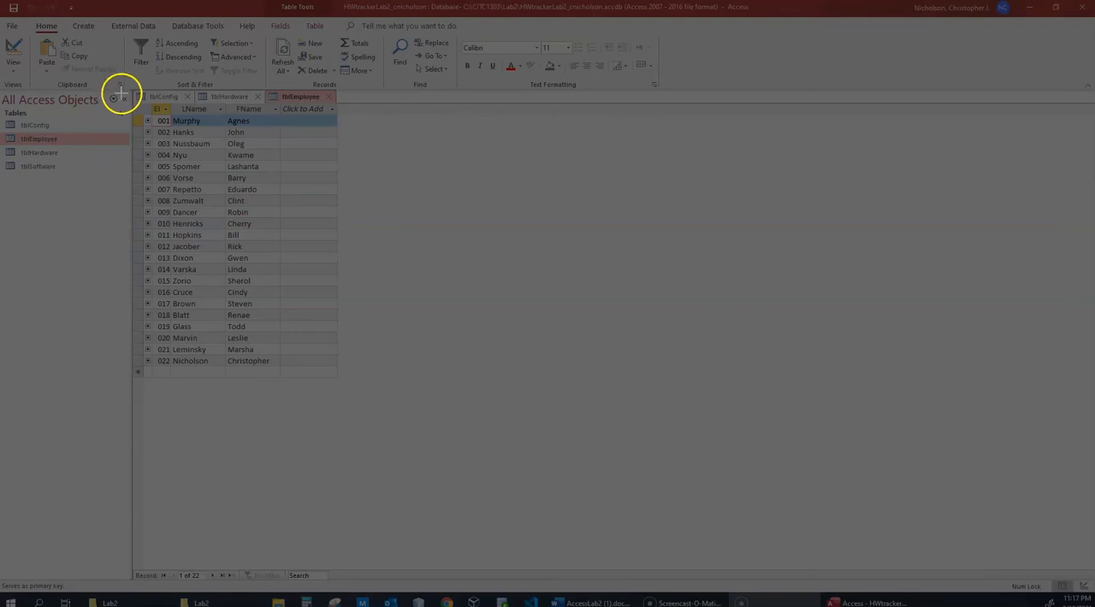
left_click_drag(110, 280, 360, 401)
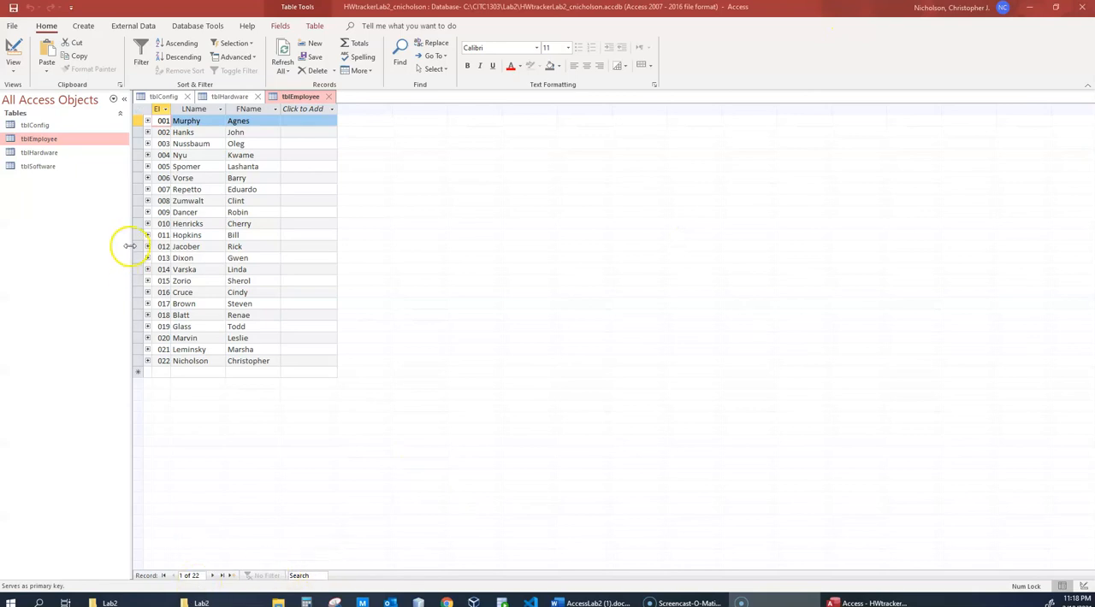
mouse_move(864, 603)
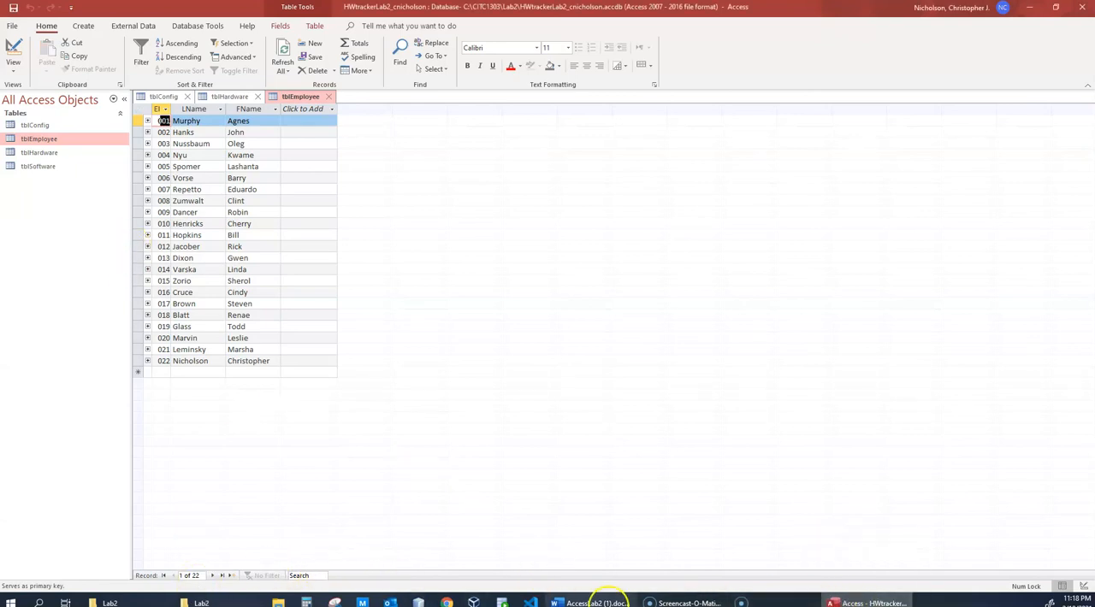
left_click(598, 603)
left_click(465, 289)
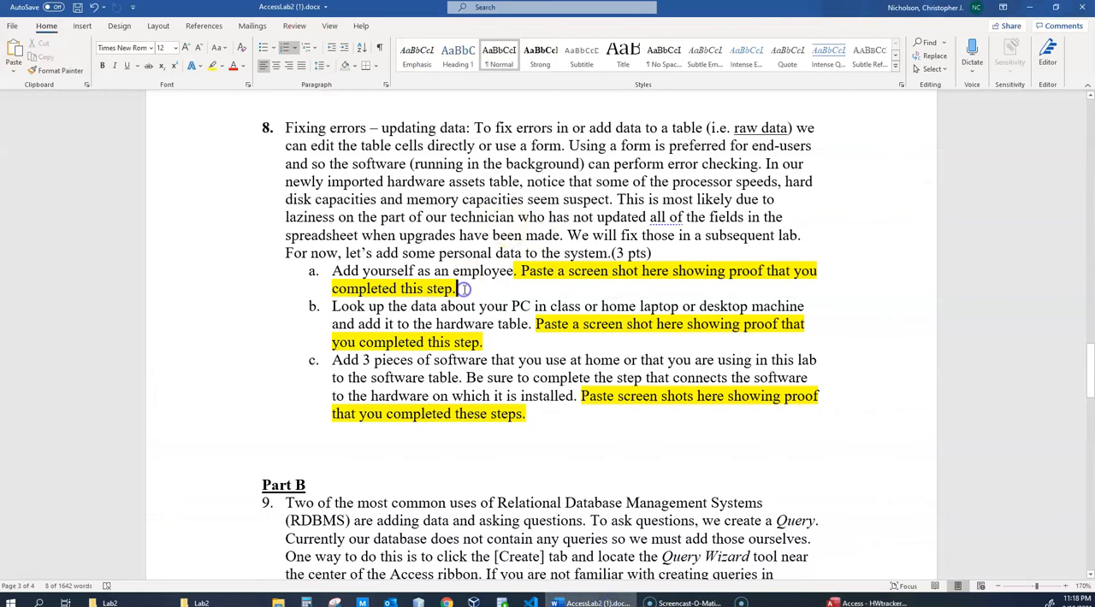
key("Return")
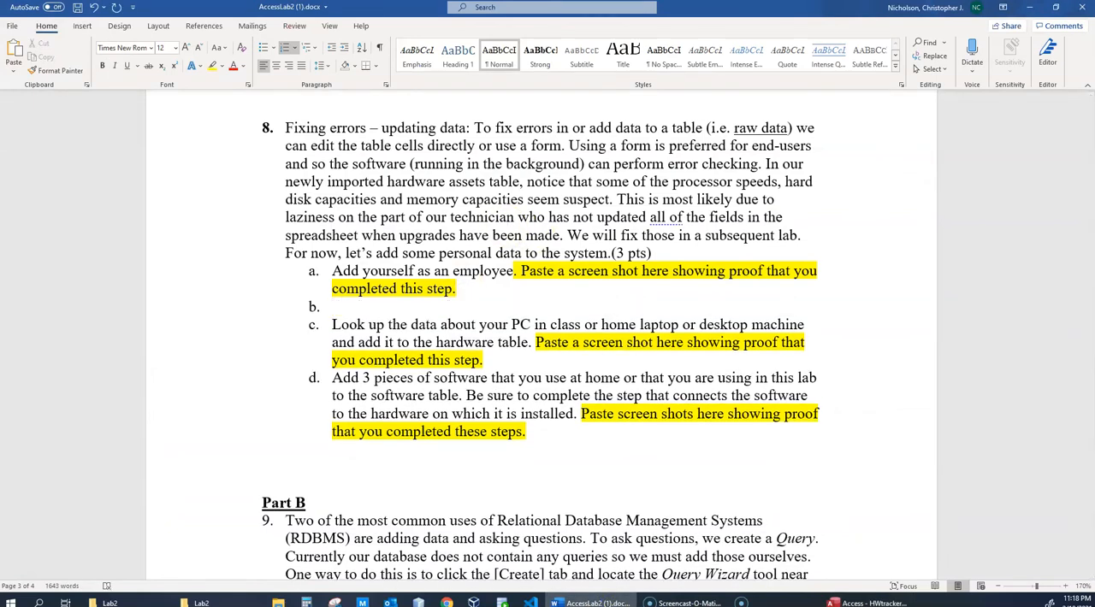
key("shift+Tab")
key("BackSpace")
key("ctrl+v")
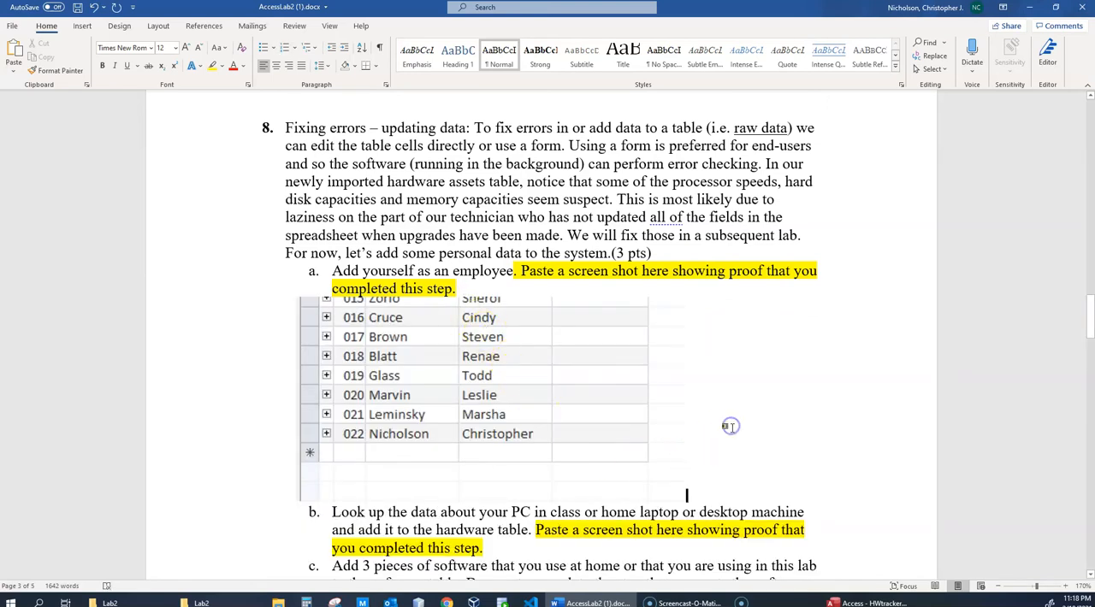
- Read steps 8b and 8c and the start of Part B, step 9, in the document
scroll(305, 428, "down", 1)
scroll(306, 427, "down", 3)
left_click(485, 362)
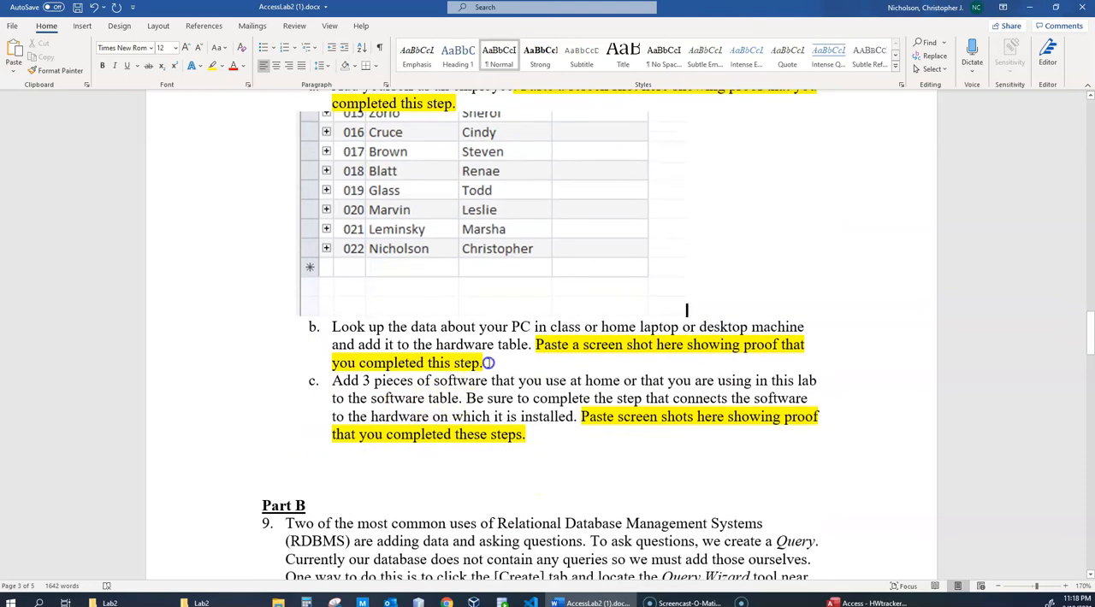
scroll(282, 455, "down", 8)
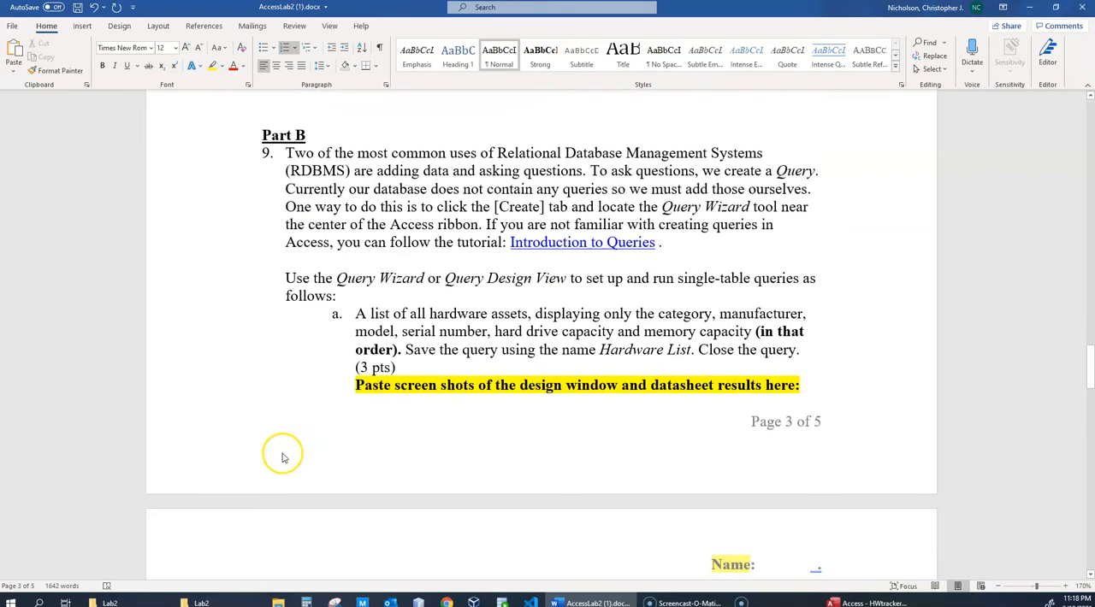
- Open the Introduction to Queries tutorial linked in step 9, look at the page and close it
left_click(333, 429)
left_click(548, 245)
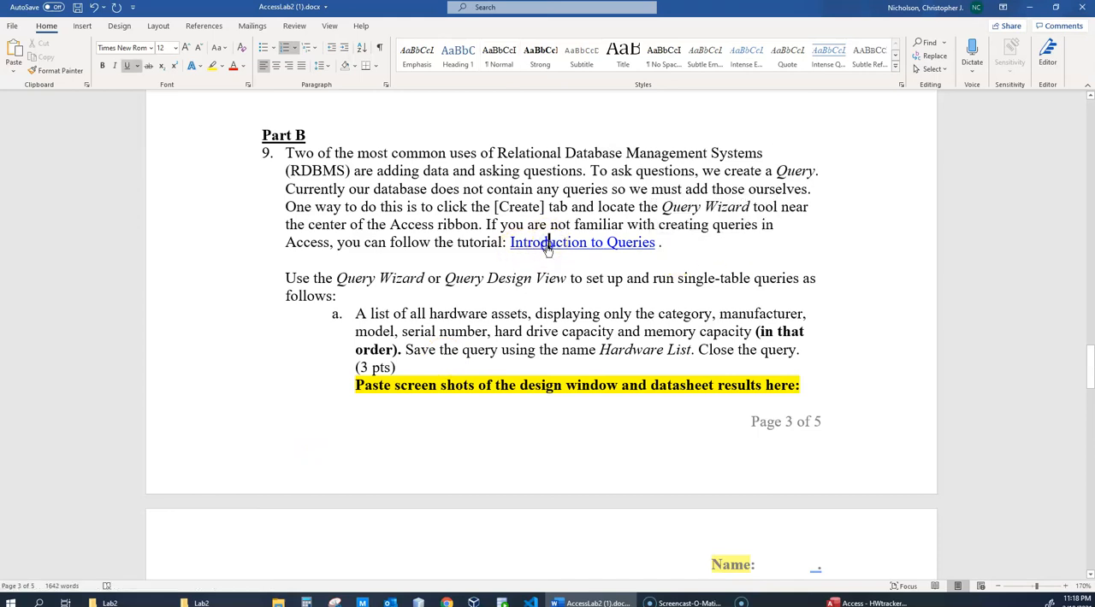
left_click(549, 245, "ctrl")
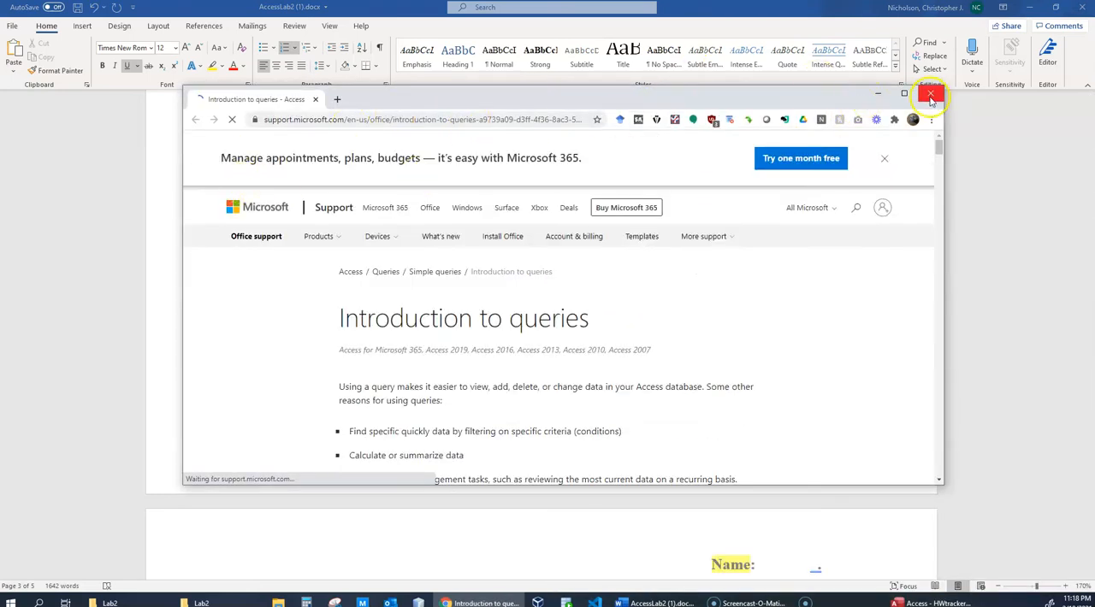
left_click(931, 95)
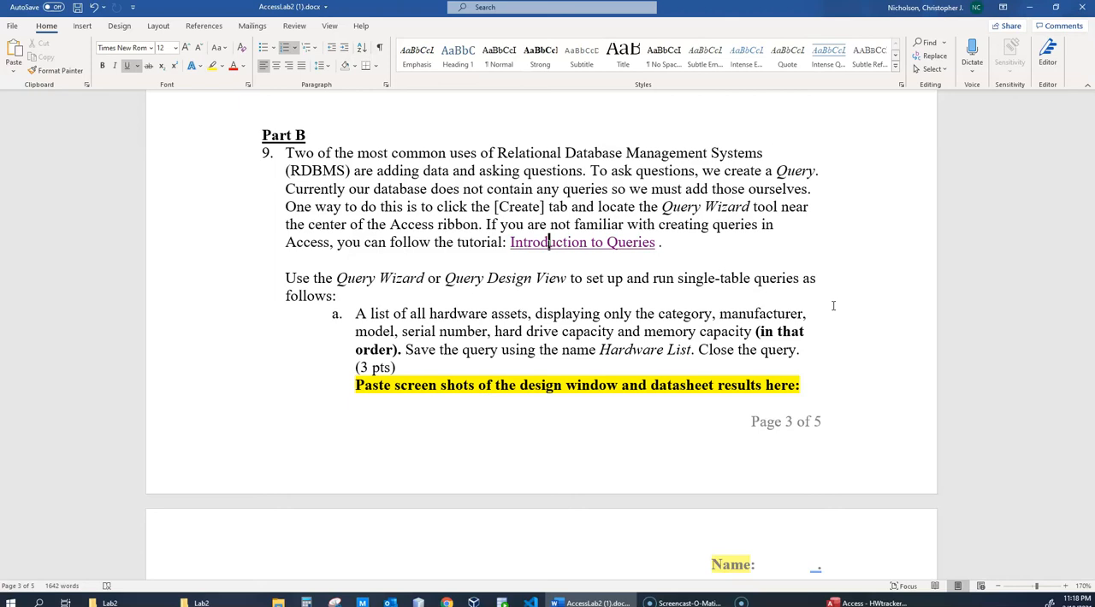
- Read step 9a for the fields, field order and query name required for the hardware assets list
scroll(856, 315, "down", 1)
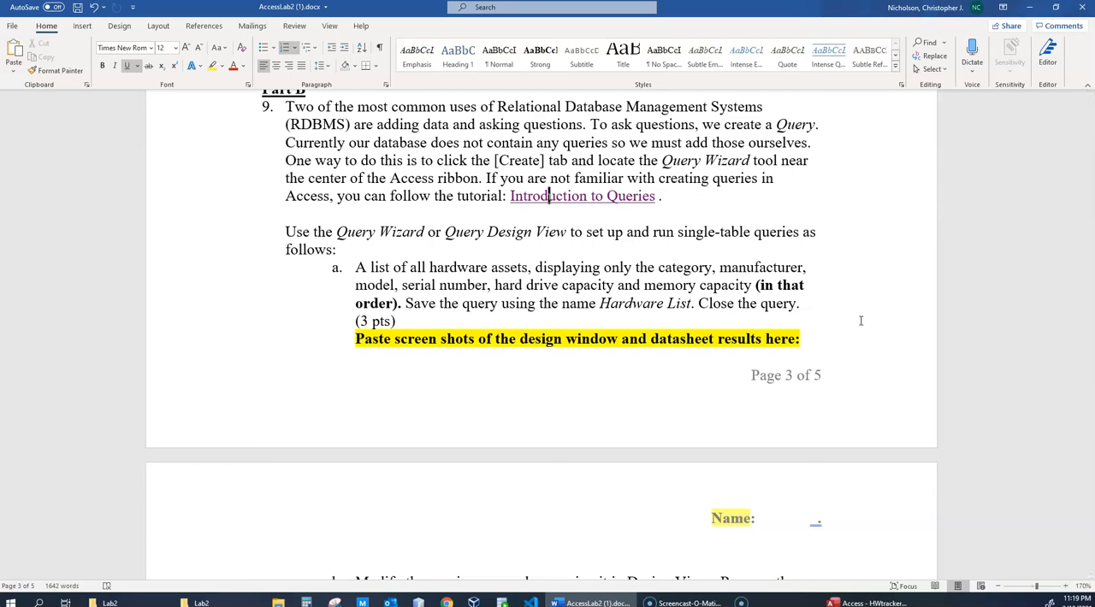
scroll(830, 347, "down", 1)
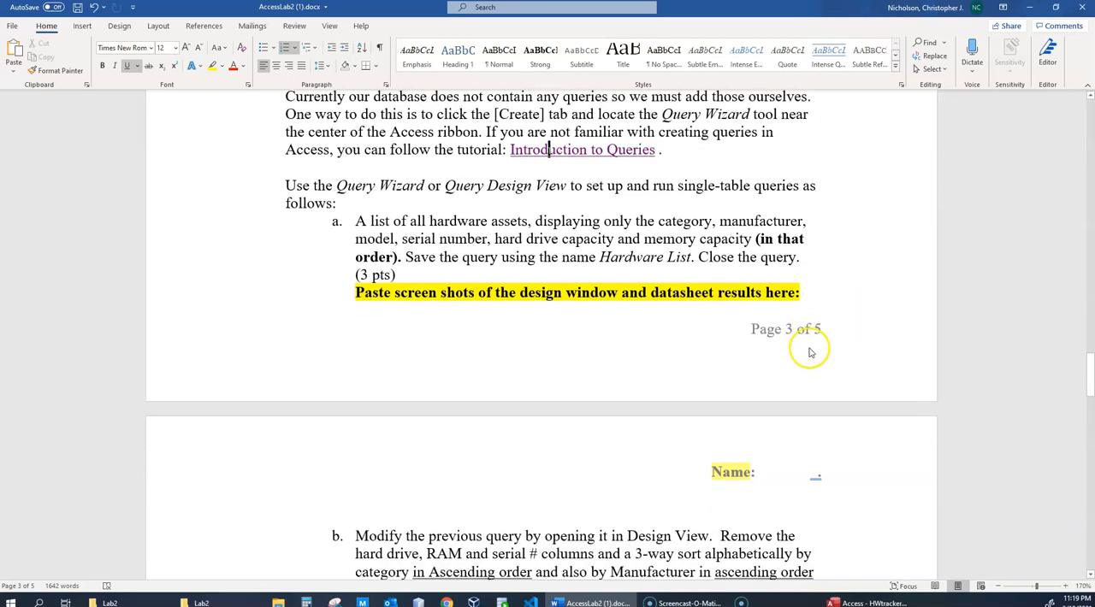
scroll(811, 353, "up", 2)
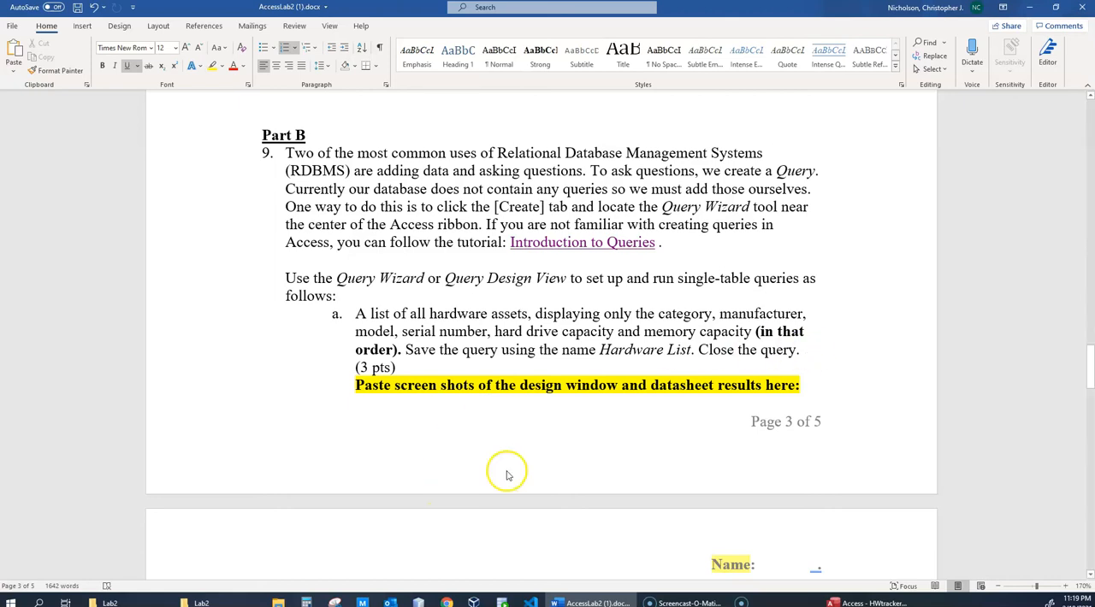
scroll(548, 445, "down", 2)
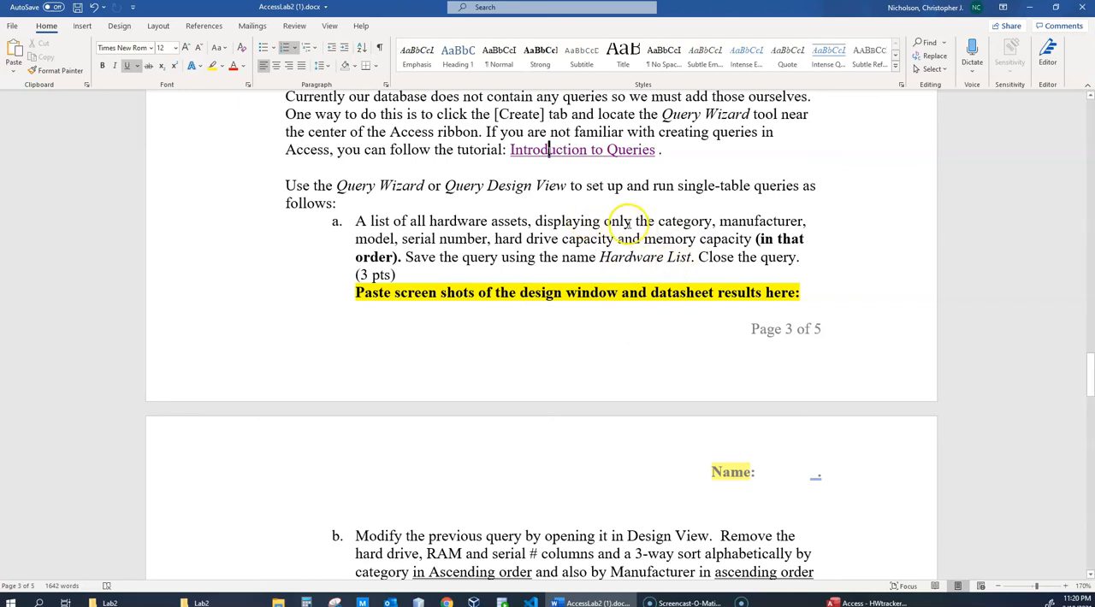
left_click(677, 221)
left_click(748, 222)
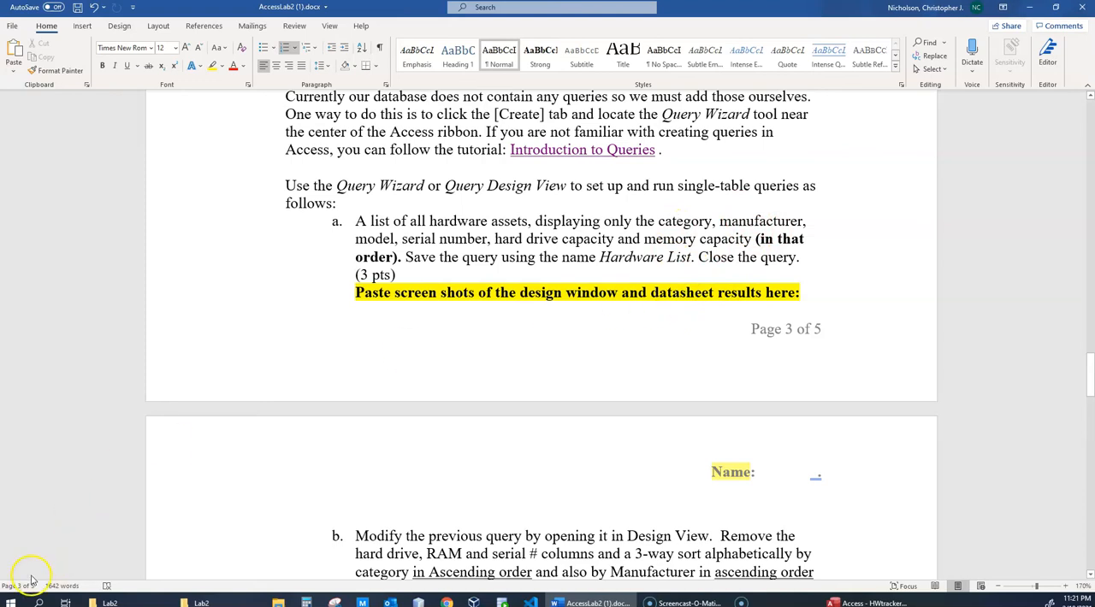
- Switch to the HWtrackerLab2 database in Access and create a new blank query in Design View
key("alt+Tab")
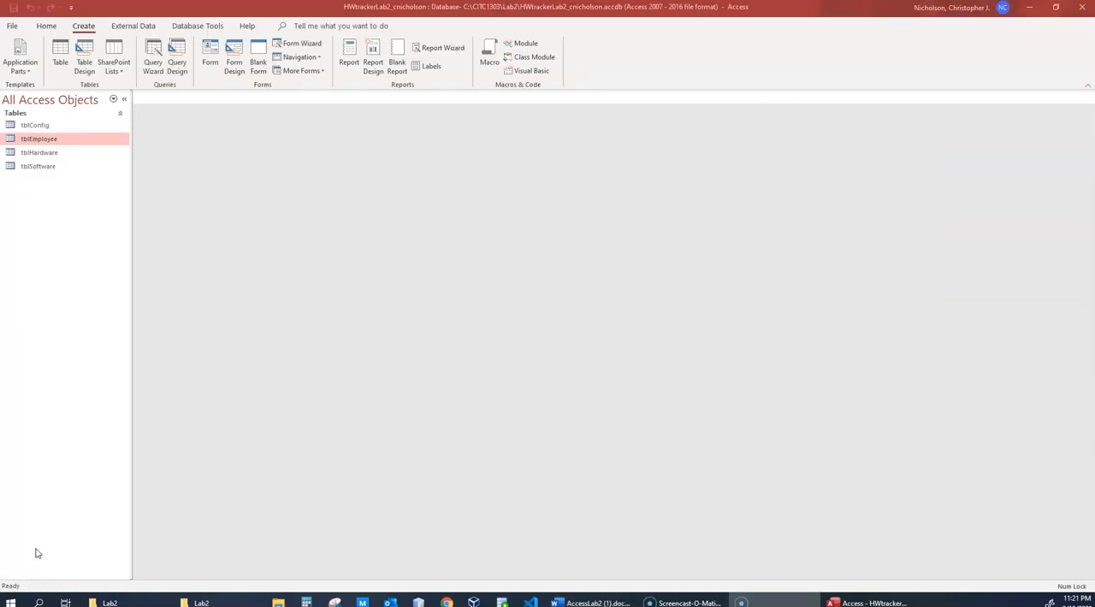
left_click(12, 25)
left_click(24, 31)
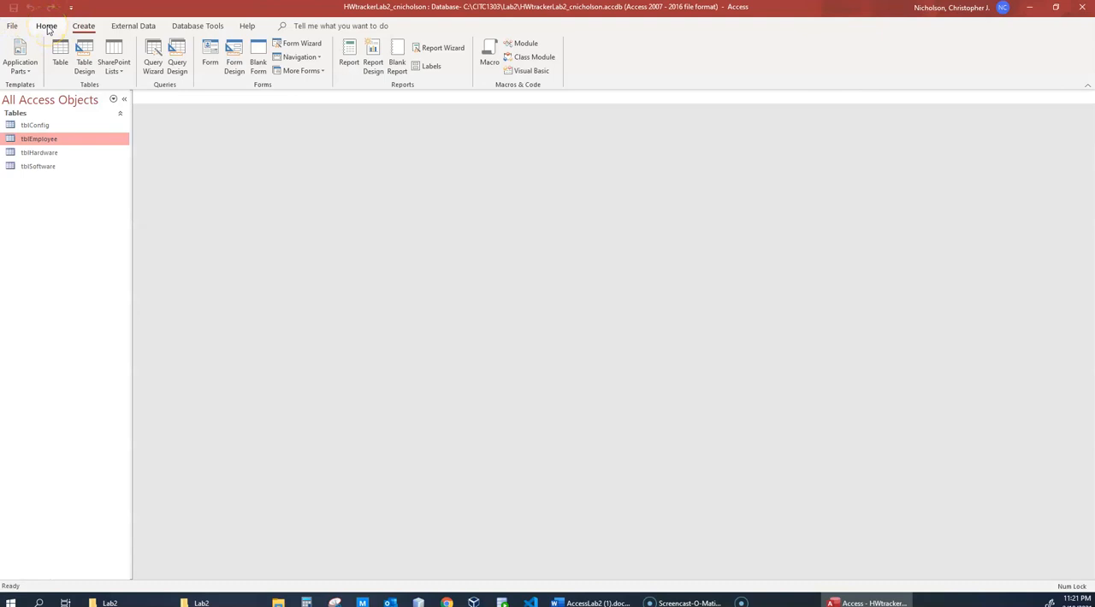
left_click(47, 26)
left_click(83, 26)
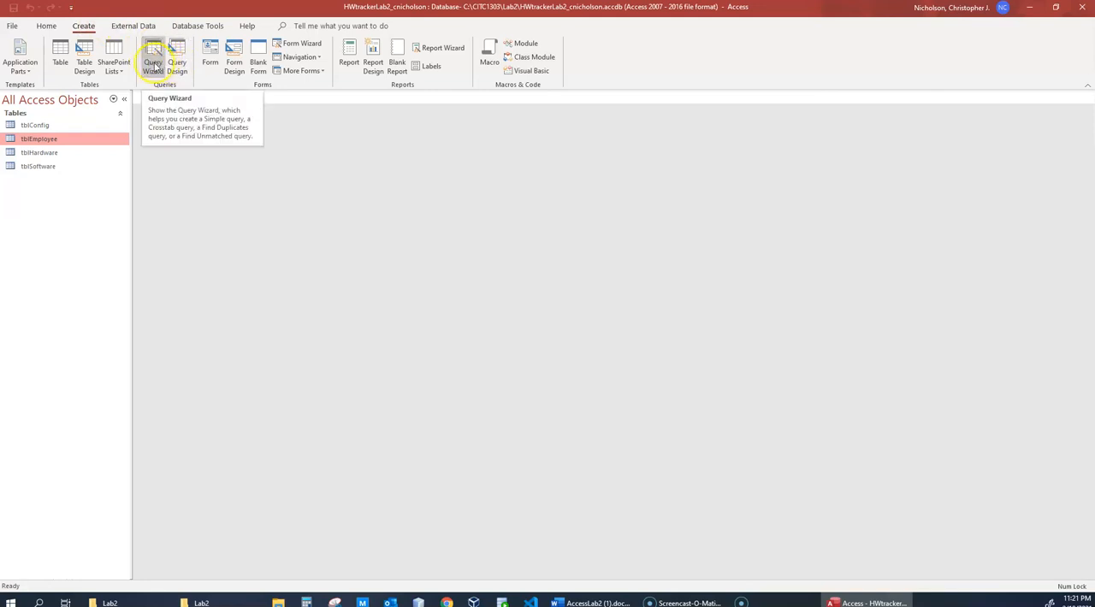
left_click(175, 67)
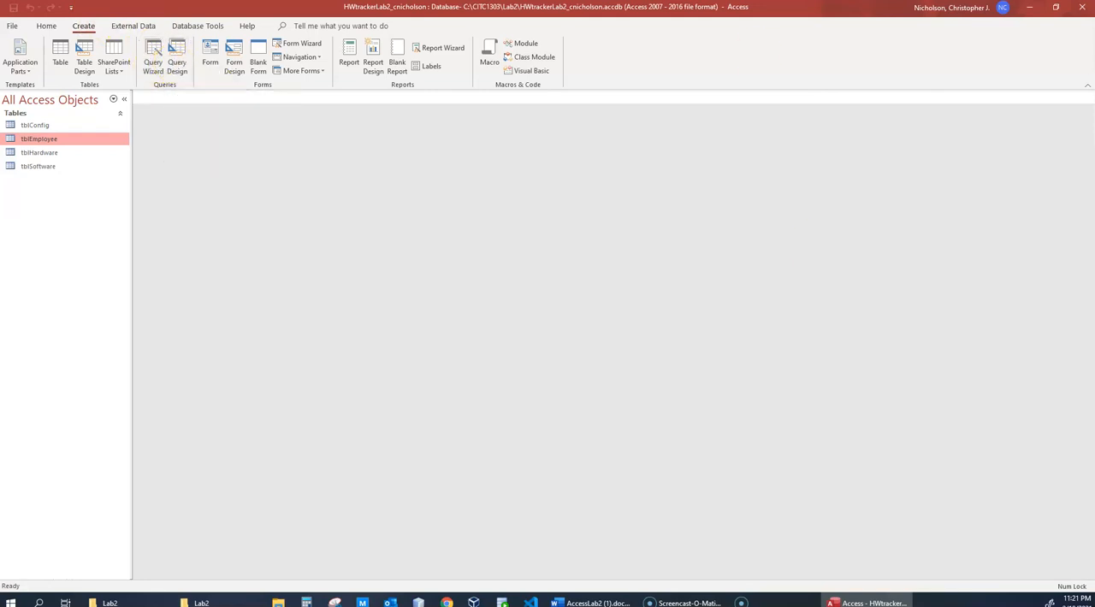
left_click(177, 54)
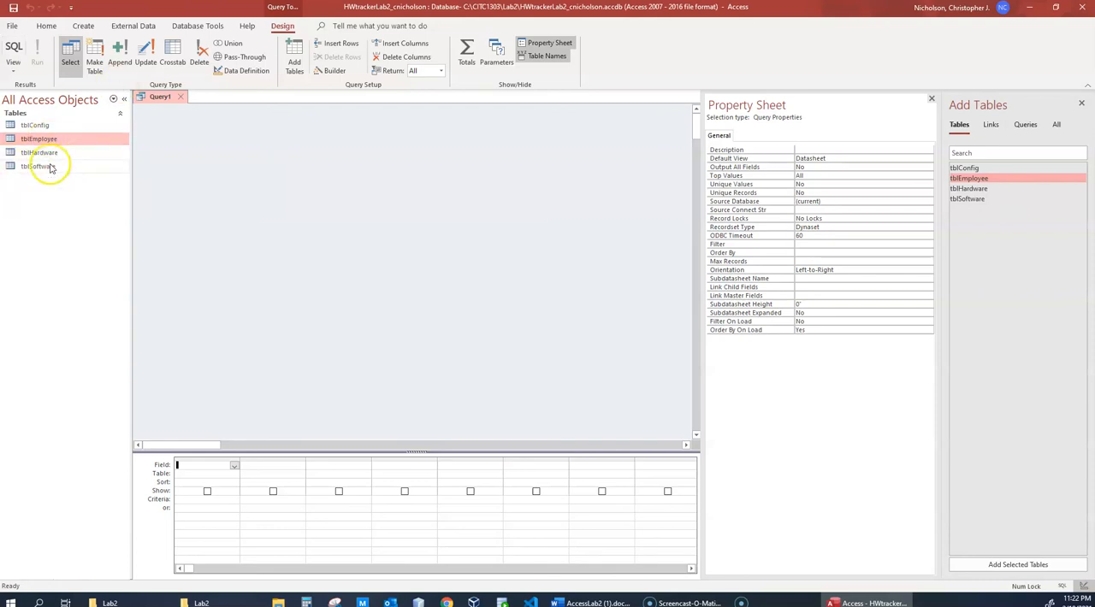
- Add the tblHardware table to the query design
left_click(24, 583)
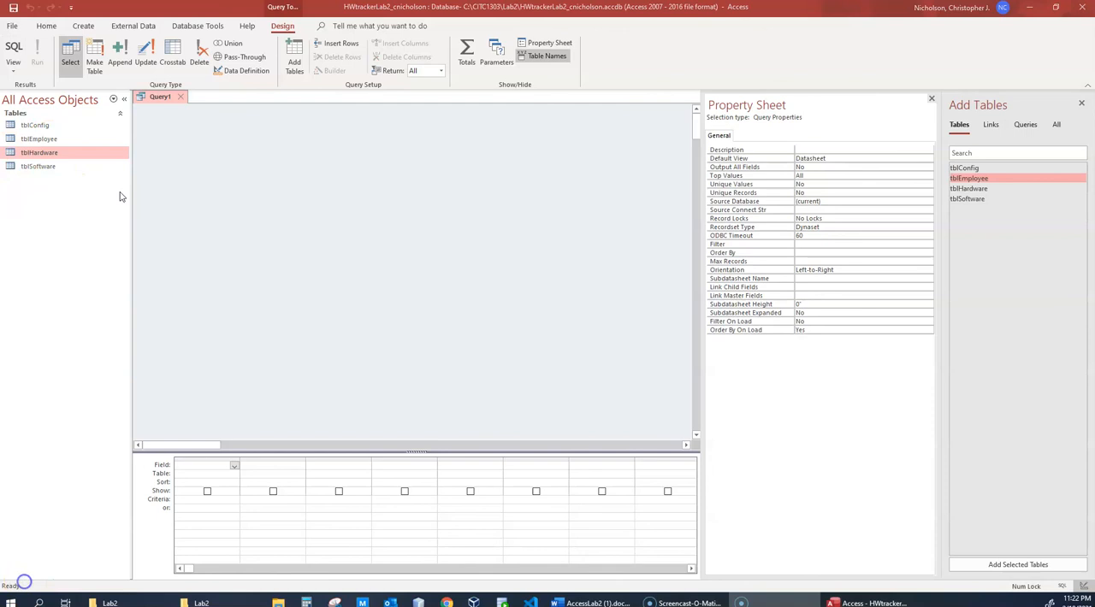
left_click(34, 153)
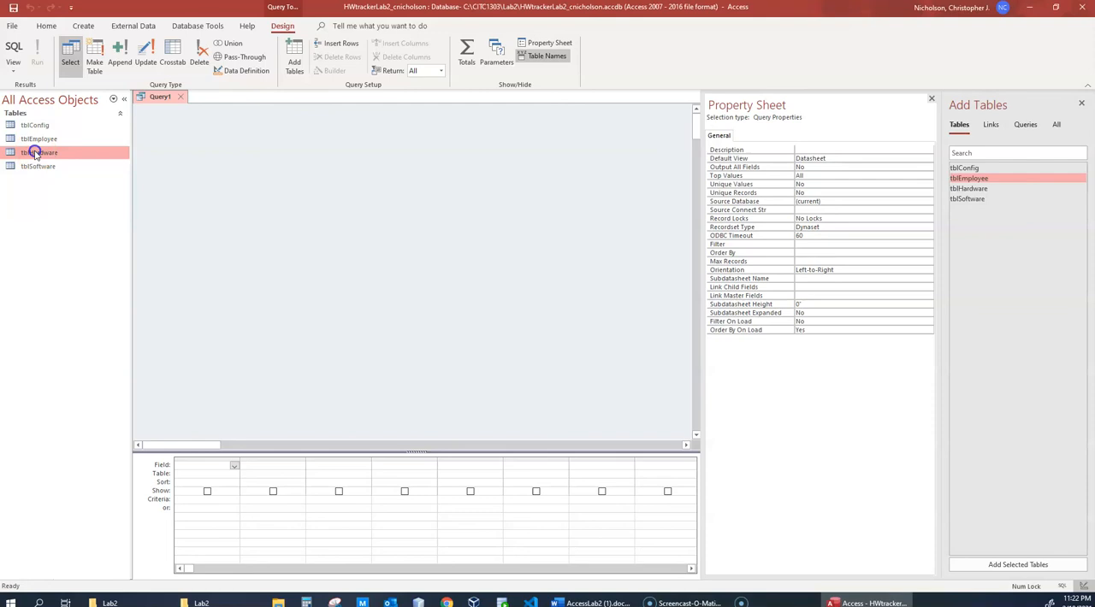
left_click_drag(34, 154, 208, 153)
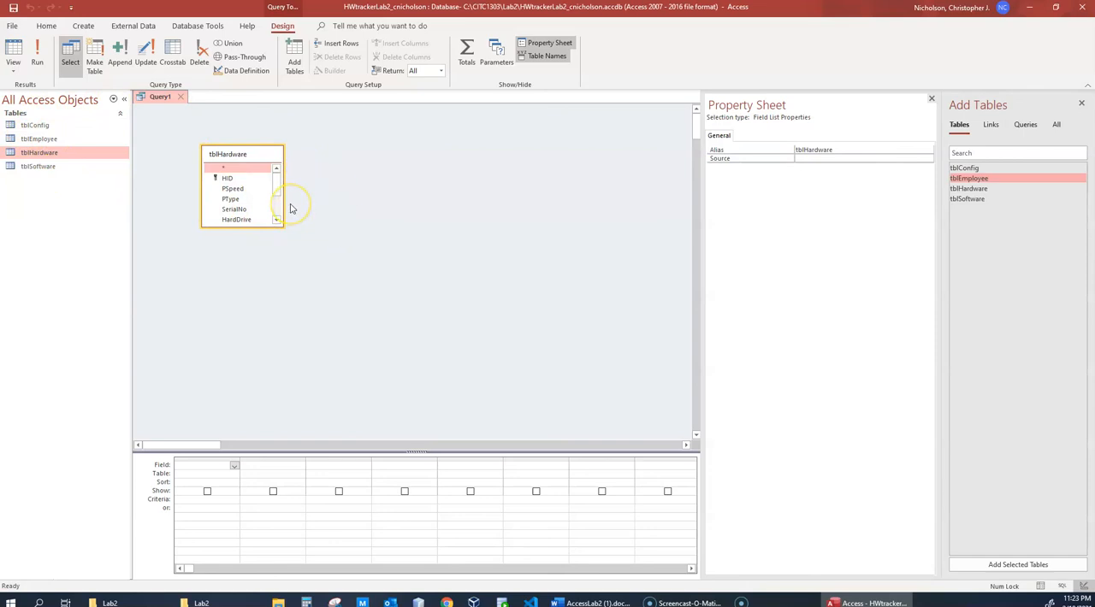
left_click(258, 172)
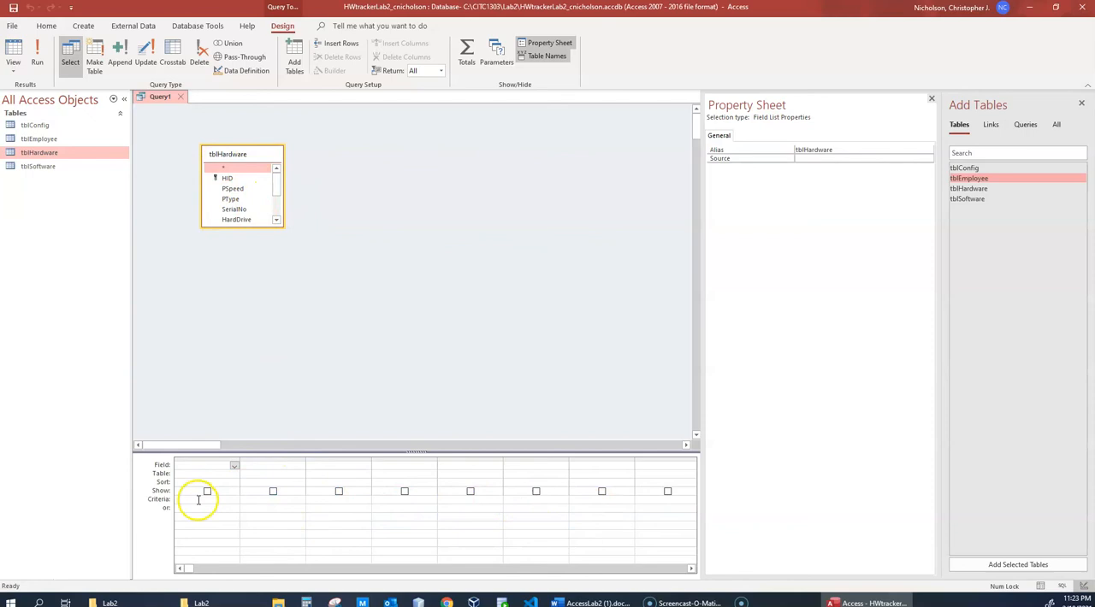
- Set the query's first three columns to the tblHardware fields Category, Manufacturer and Model, in that order
left_click(536, 491)
left_click(234, 465)
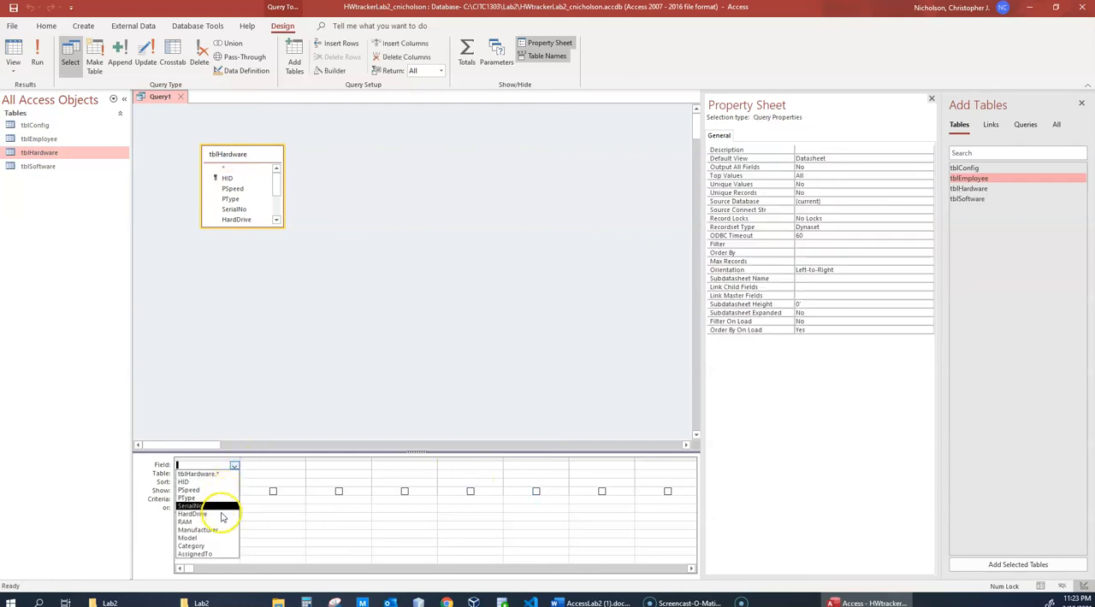
left_click(214, 544)
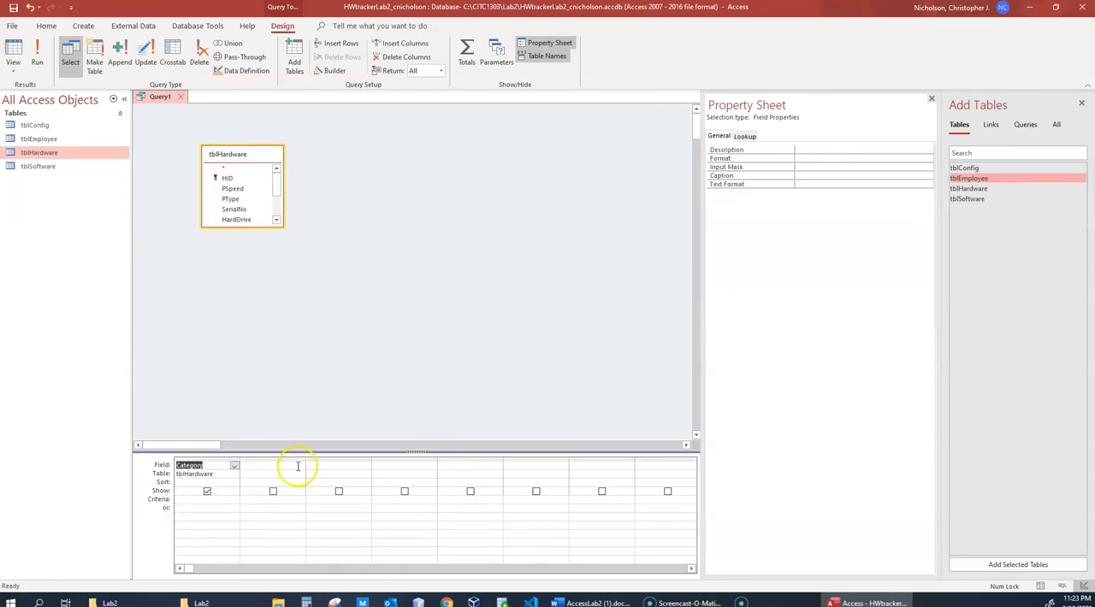
left_click(297, 467)
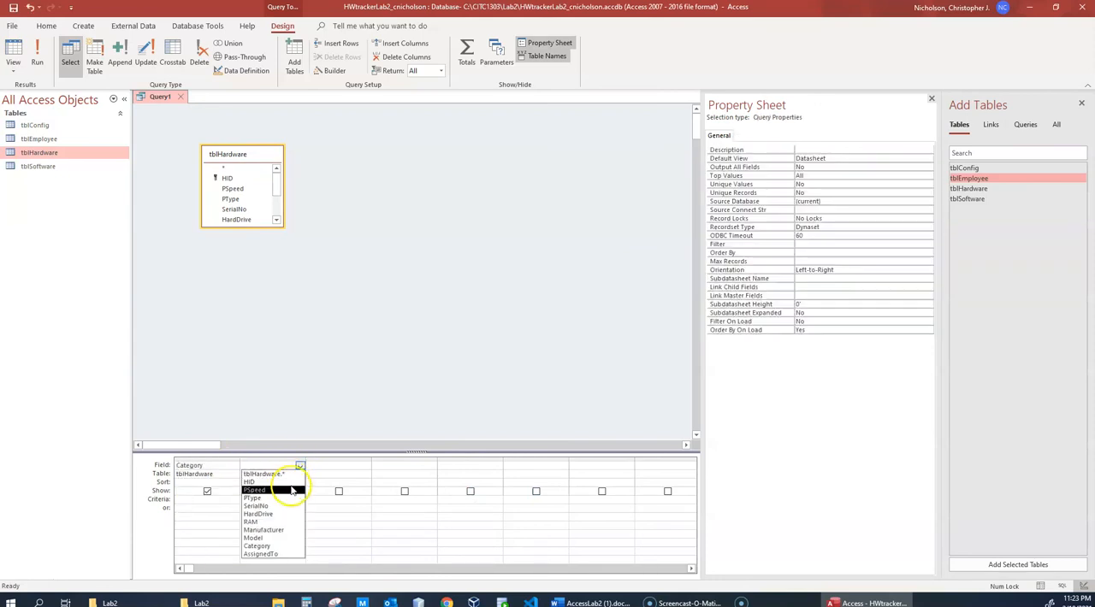
left_click(289, 529)
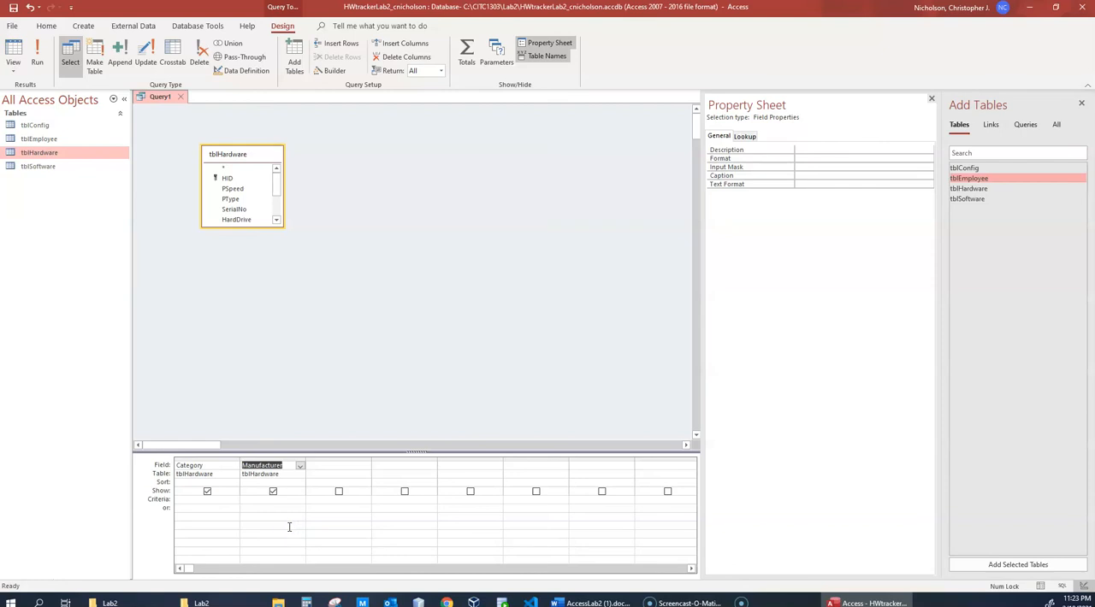
left_click(347, 466)
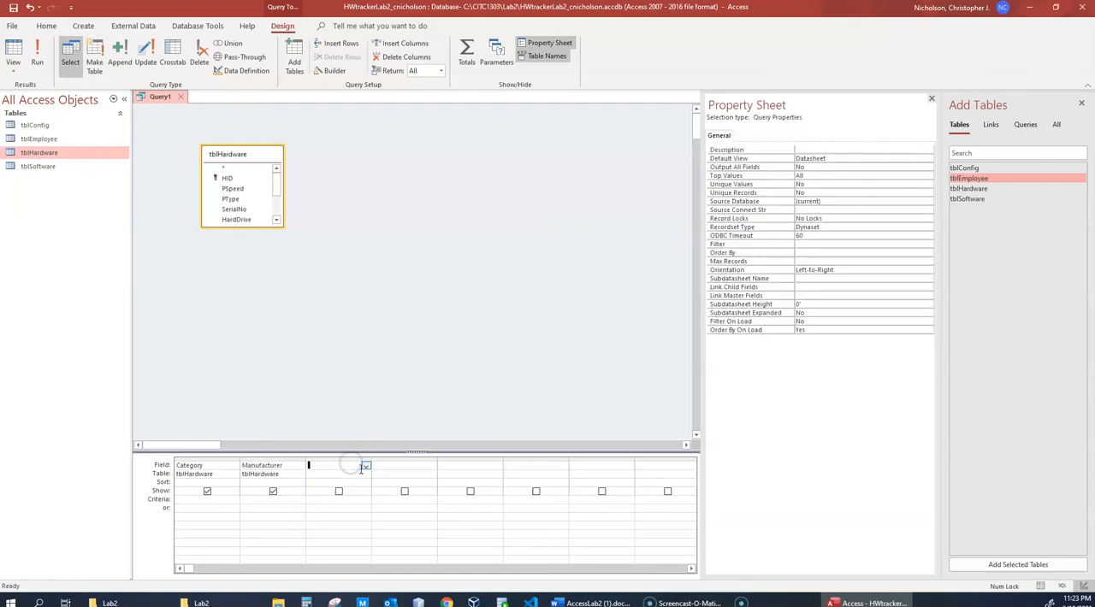
left_click(365, 466)
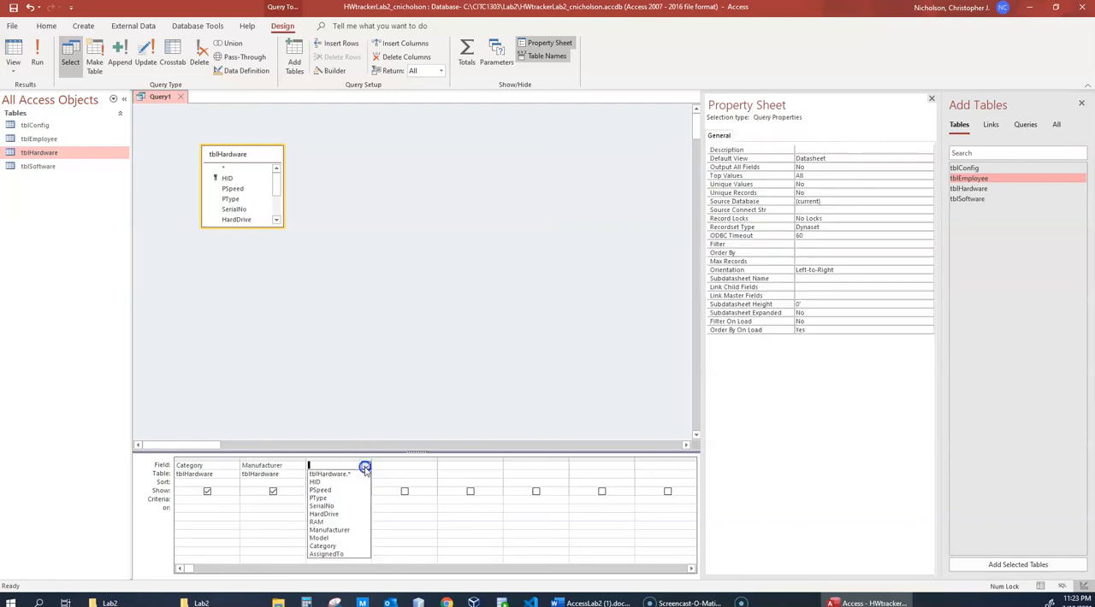
left_click(349, 538)
- Fill the fourth to sixth query columns with the fields SerialNo, HardDrive and RAM, in that order
left_click(419, 465)
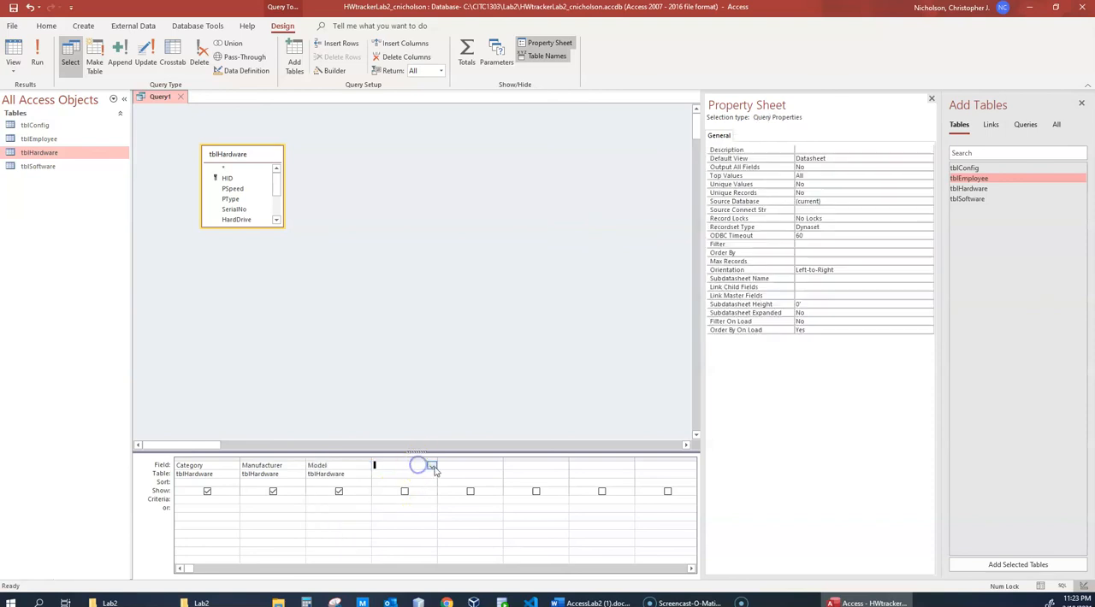
left_click(434, 467)
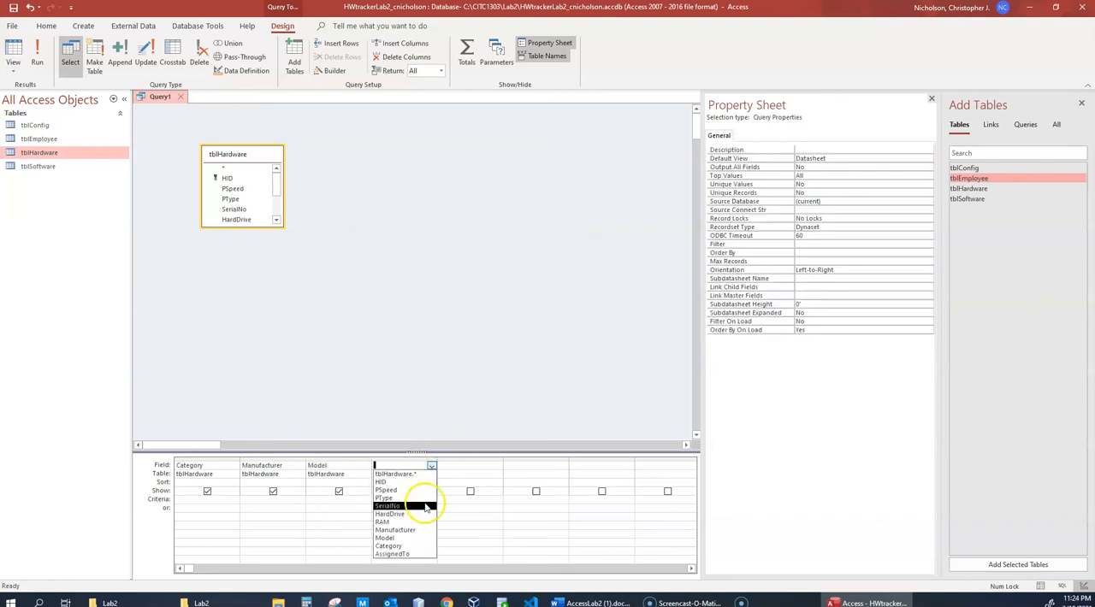
left_click(423, 505)
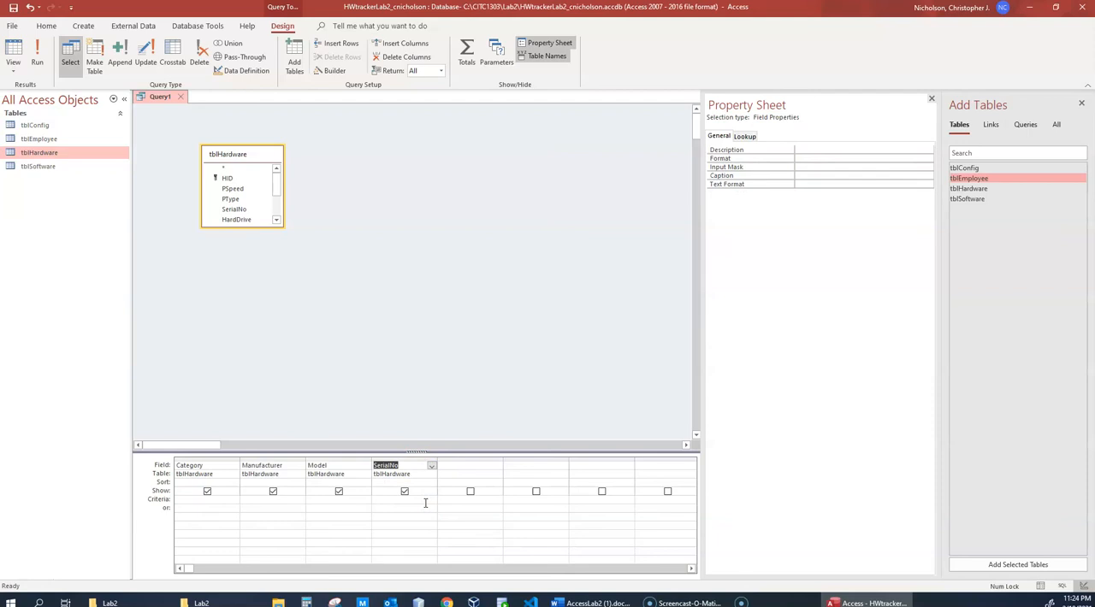
left_click(486, 467)
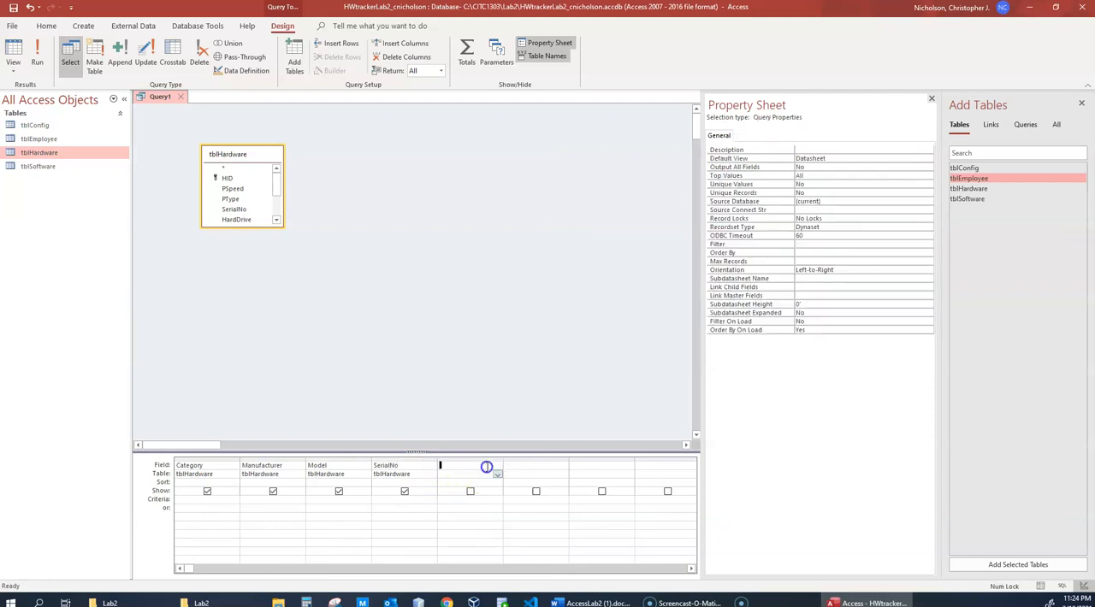
left_click(497, 467)
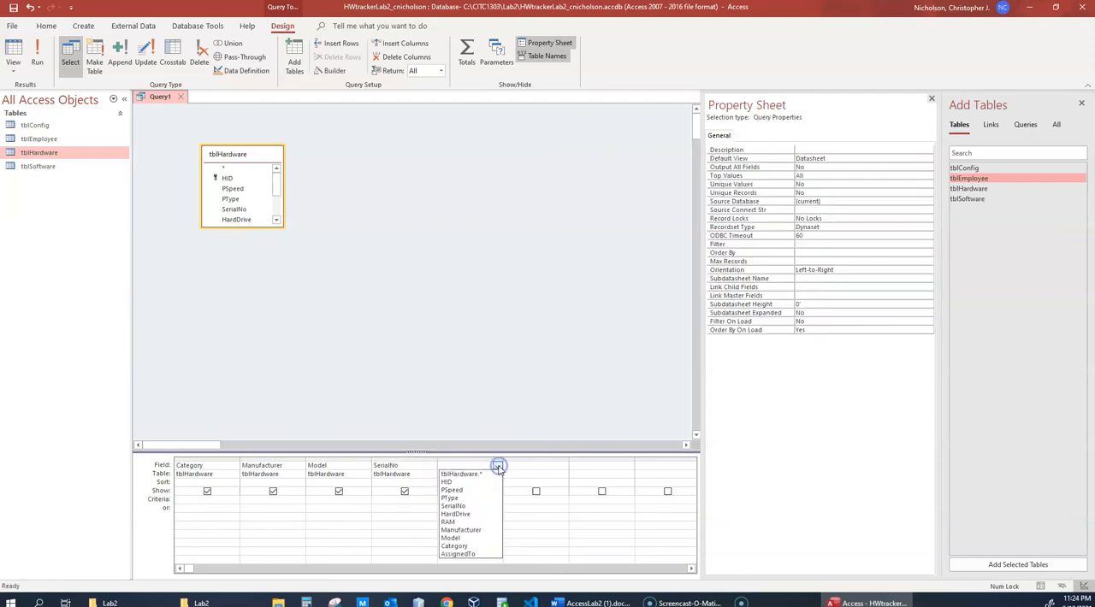
left_click(468, 509)
left_click(497, 466)
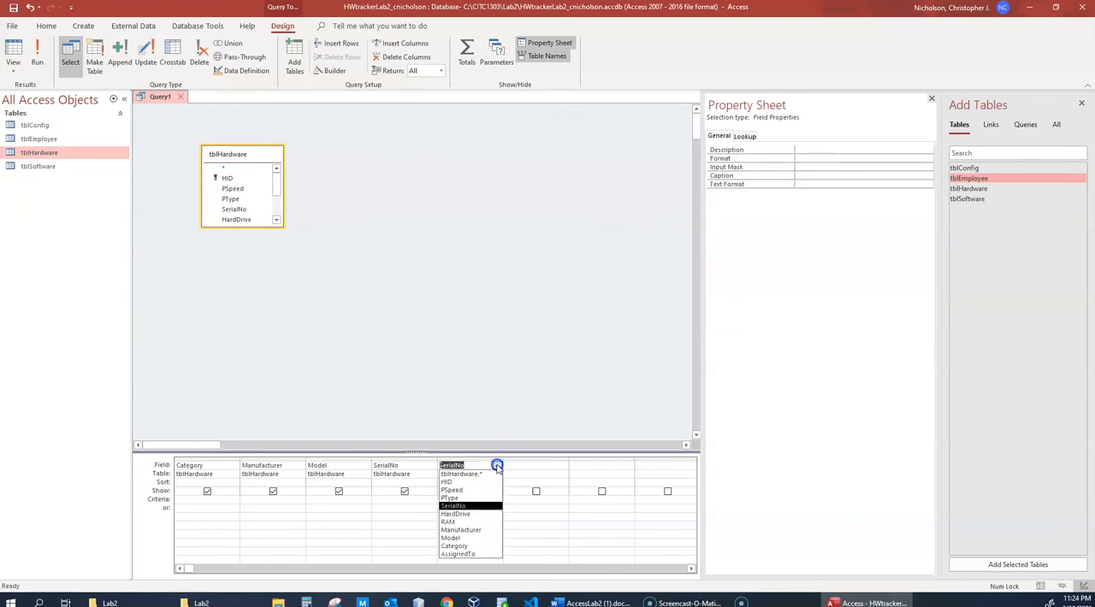
left_click(482, 514)
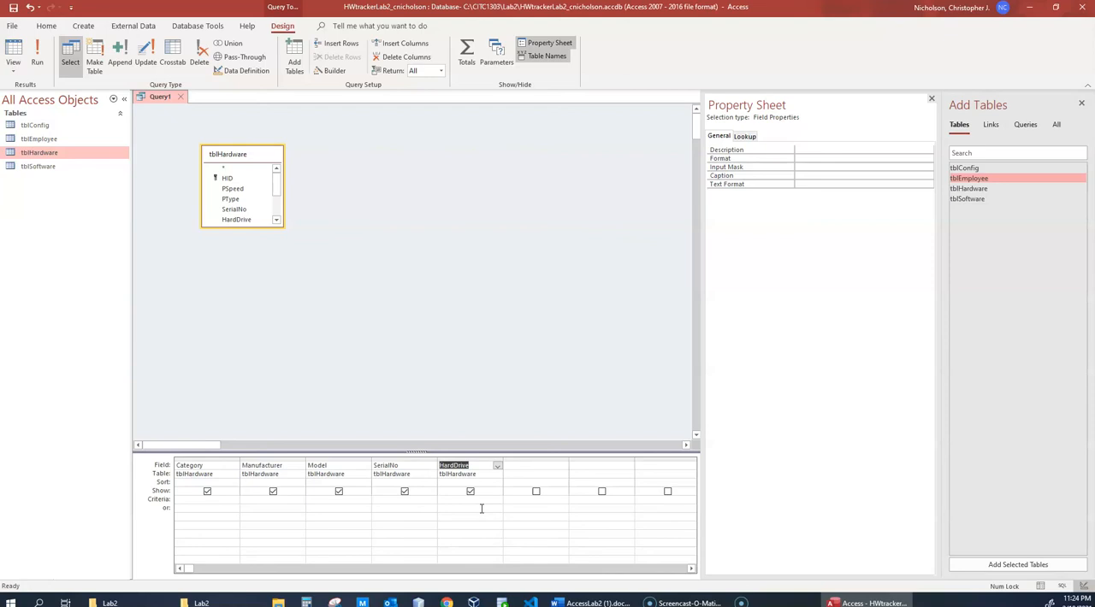
left_click(531, 463)
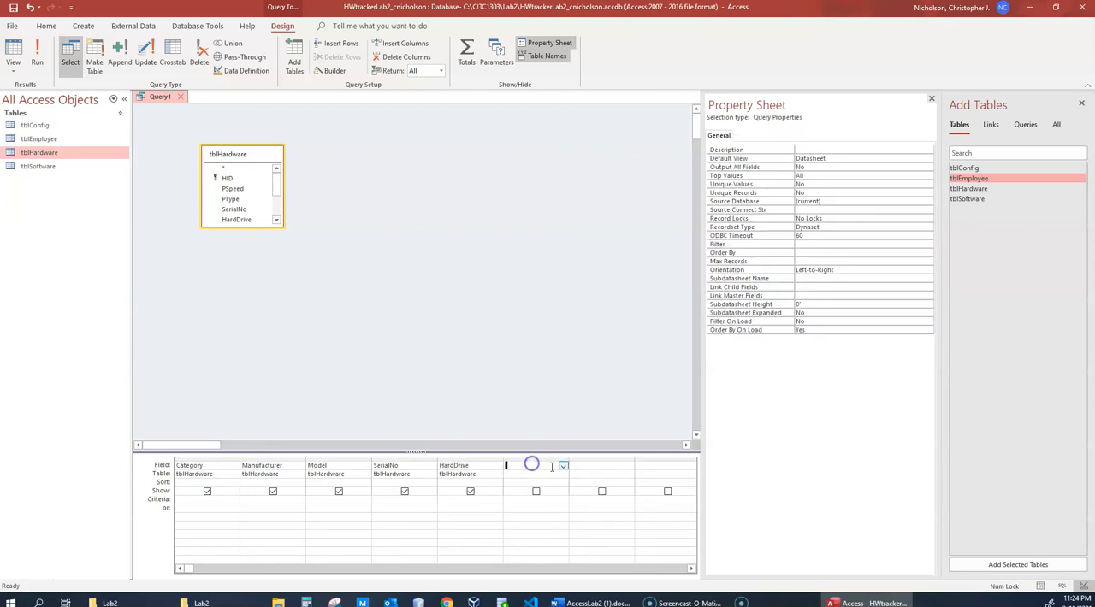
left_click(562, 465)
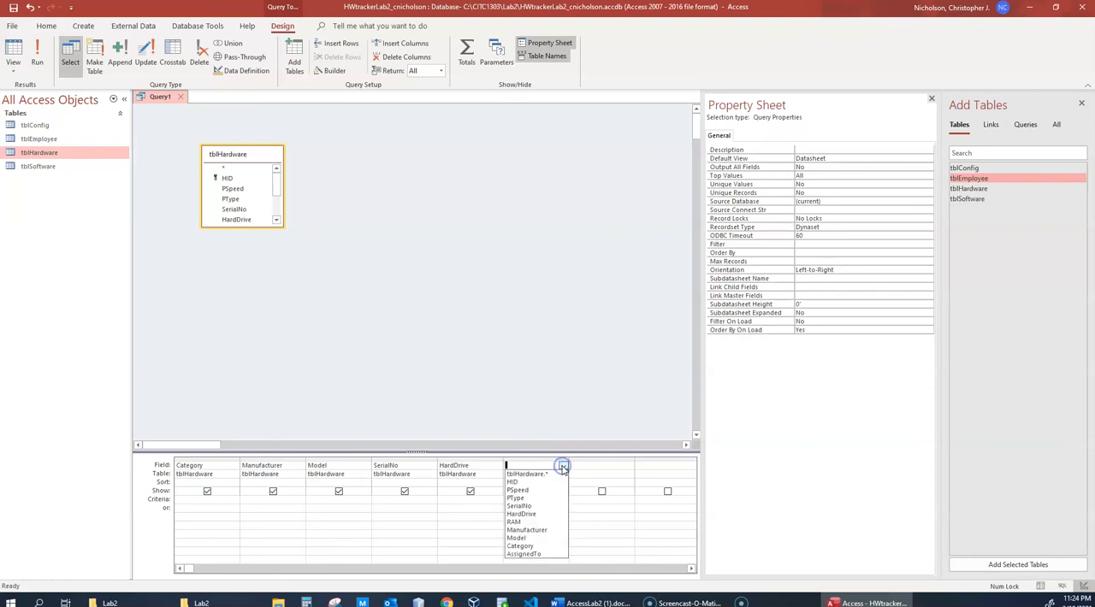
left_click(537, 522)
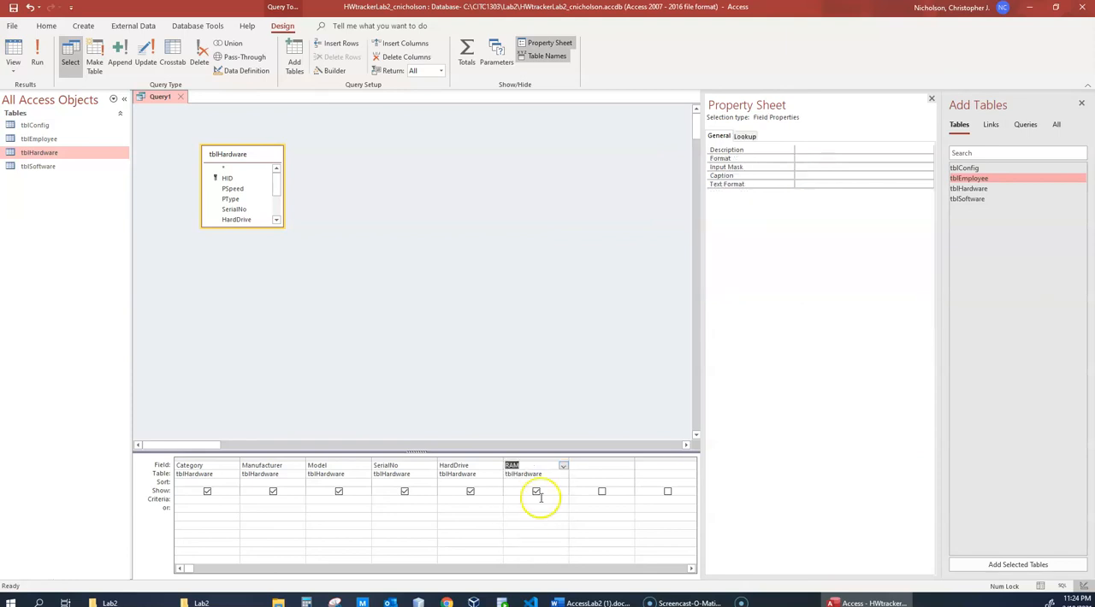
- Run the hardware query to produce its datasheet results
left_click(474, 445)
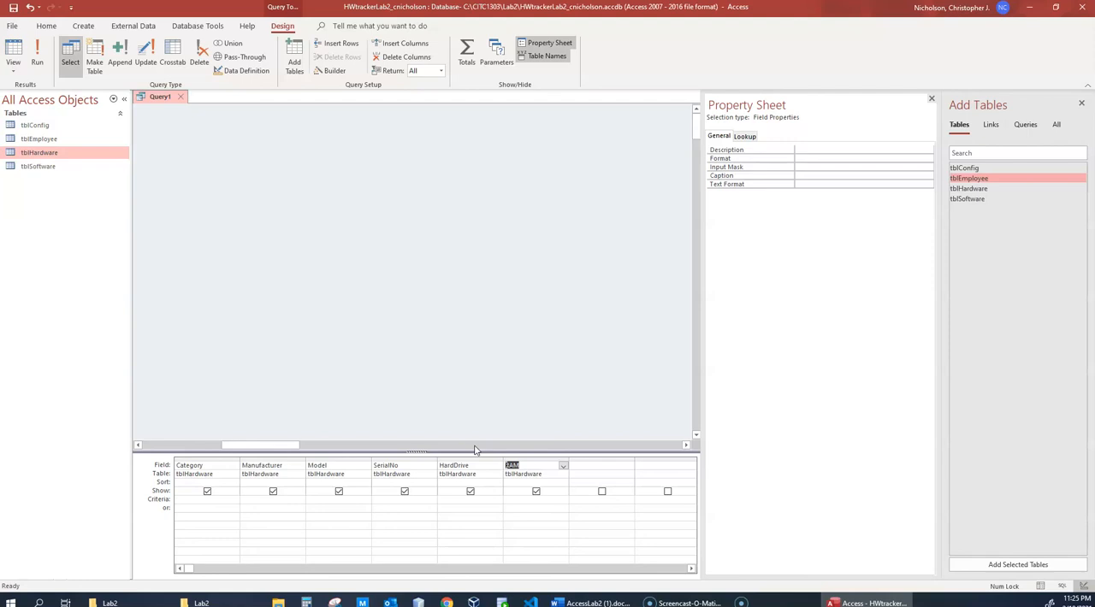
left_click(589, 362)
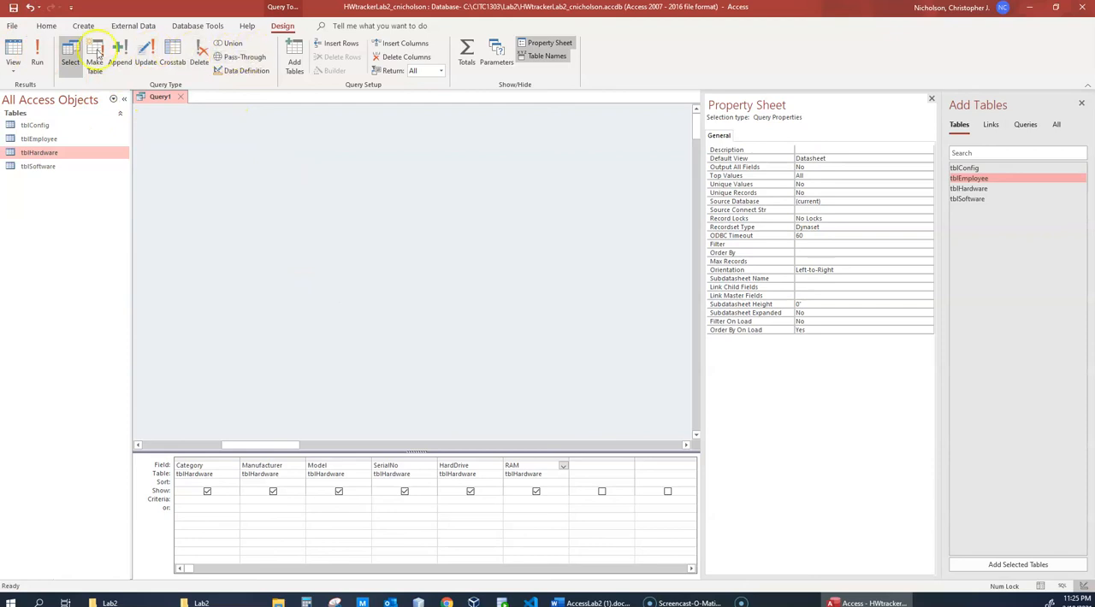
left_click(37, 53)
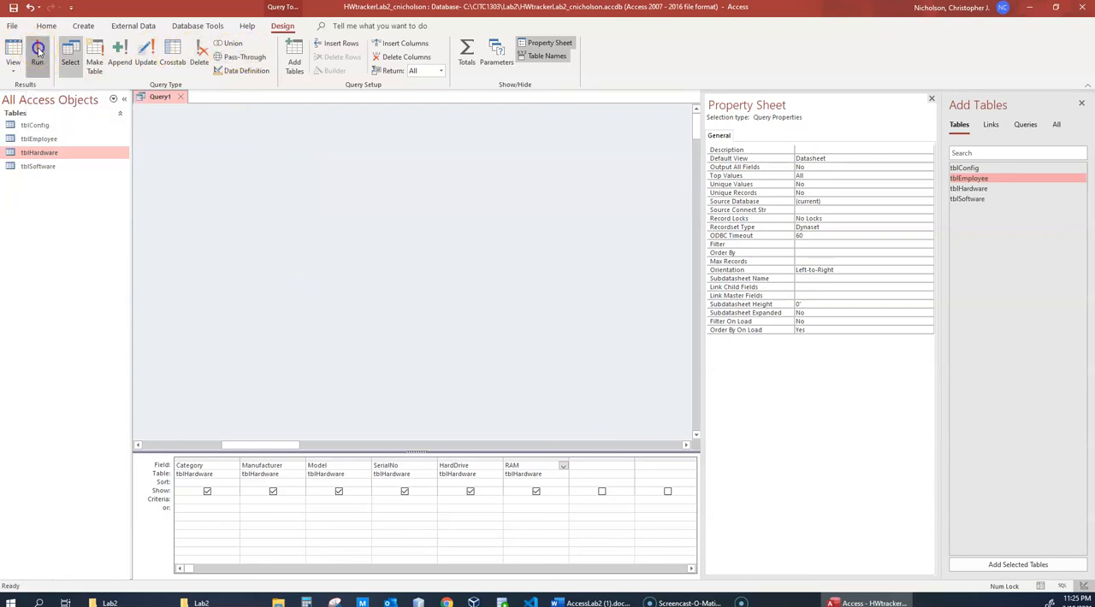
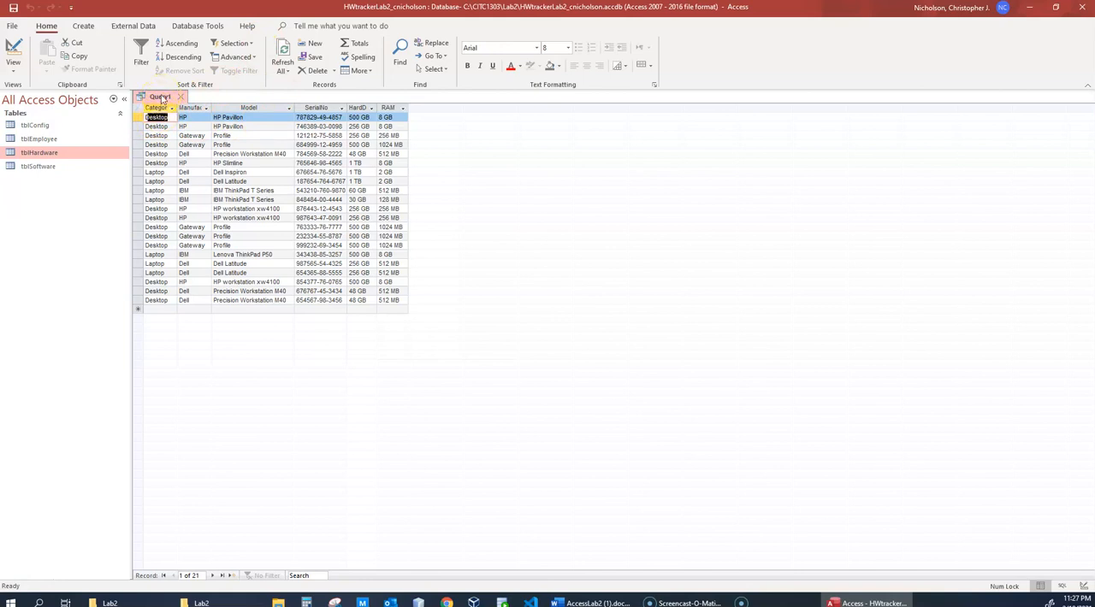
- Save the new hardware query under the name Hardware List
right_click(162, 97)
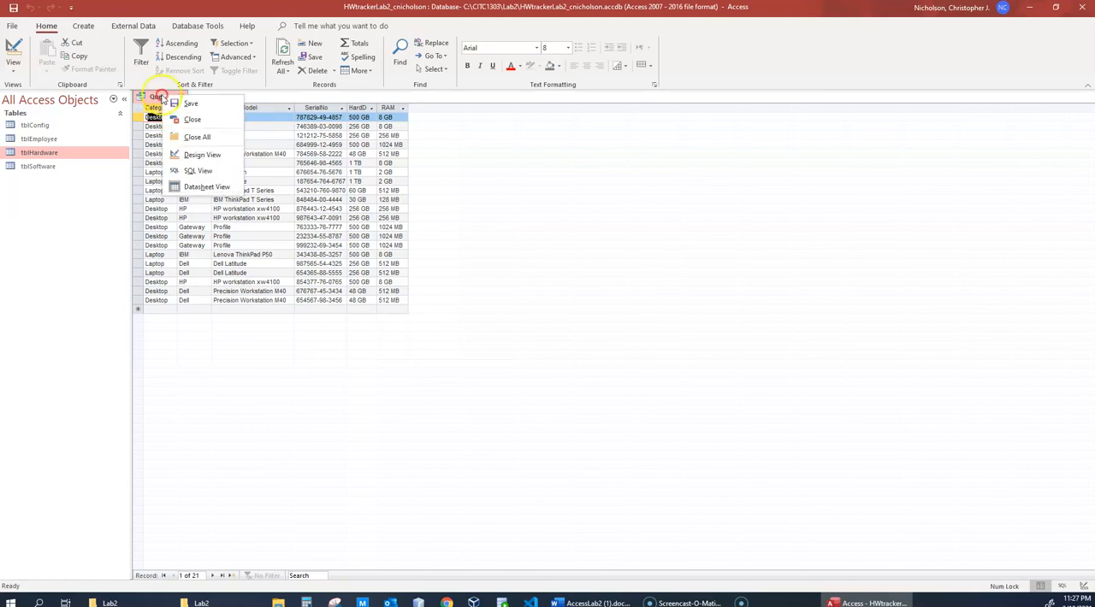
left_click(182, 103)
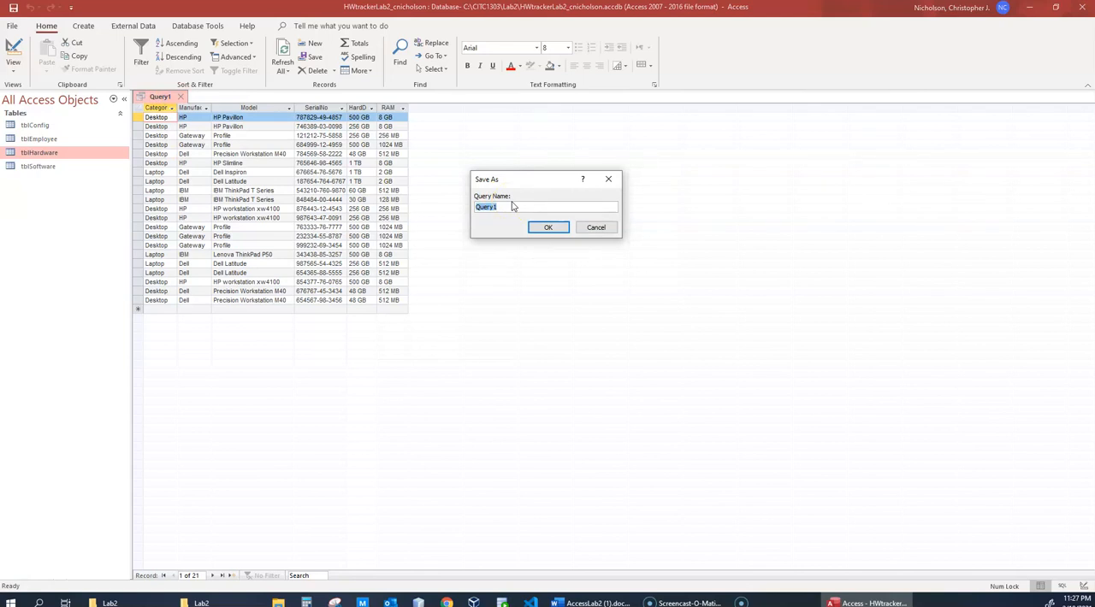
type("Hardware List")
left_click(552, 229)
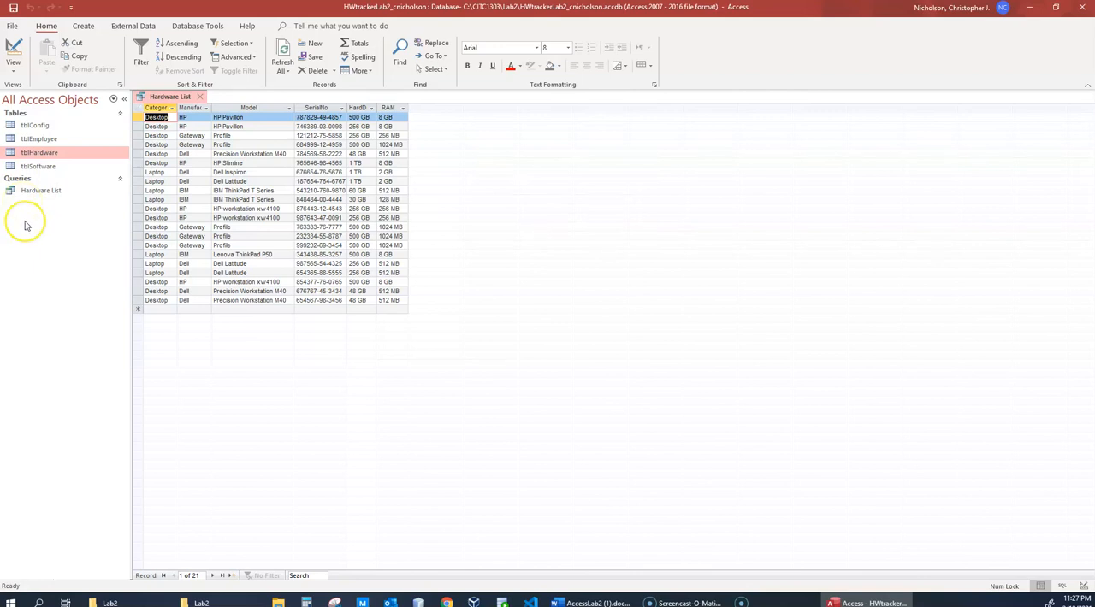
- Close the saved Hardware List query, reopen it to check its records, and close it again
left_click(200, 97)
double_click(41, 190)
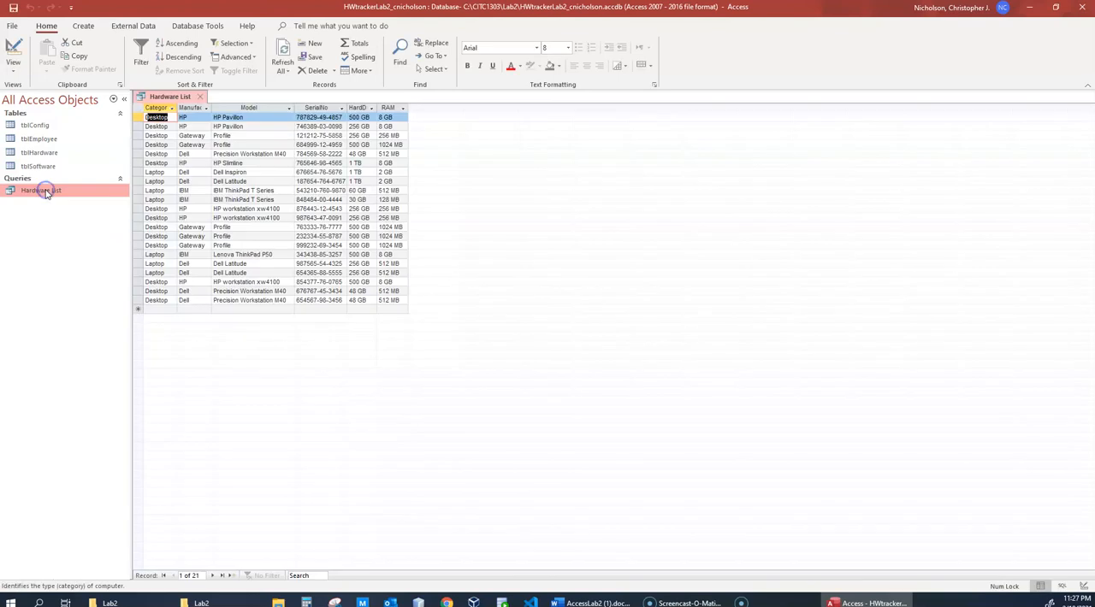
left_click(200, 97)
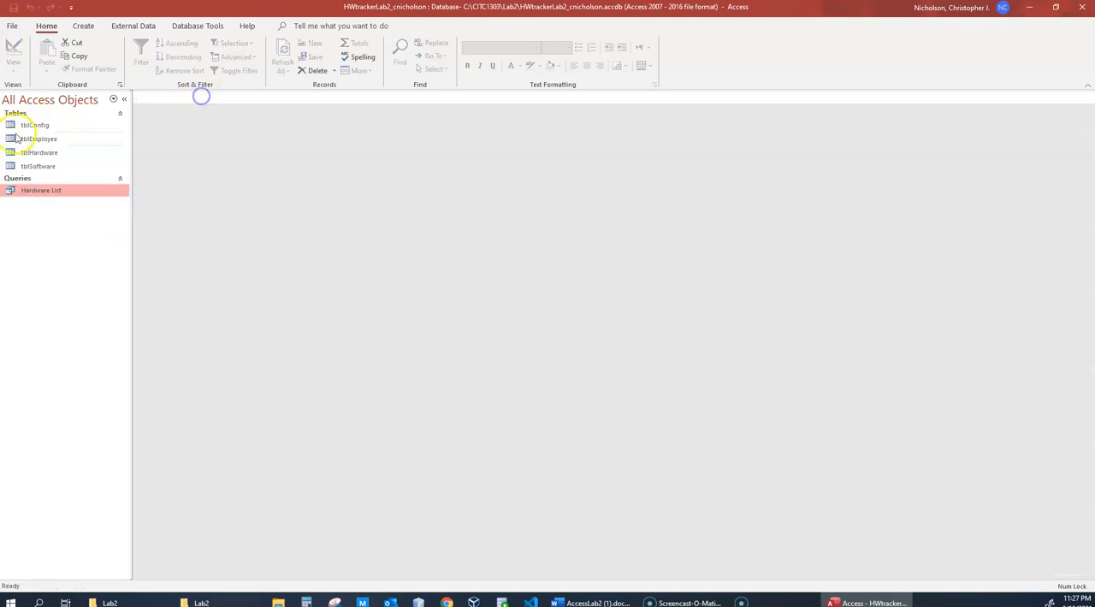
- Open the tblHardware table and the Hardware List query together and compare their columns and records
double_click(39, 153)
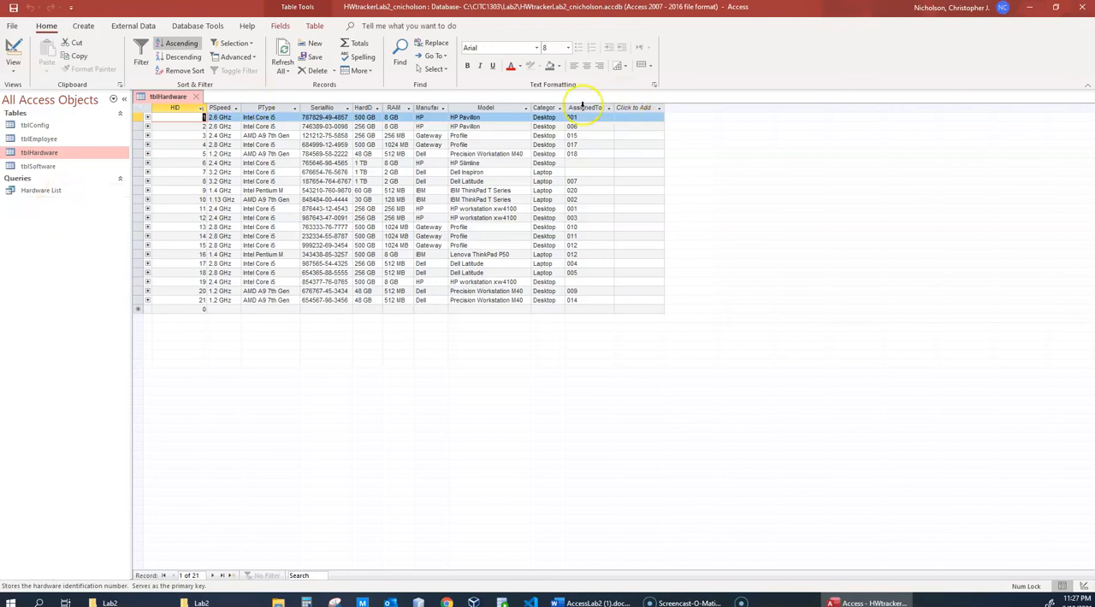
left_click(43, 192)
double_click(42, 192)
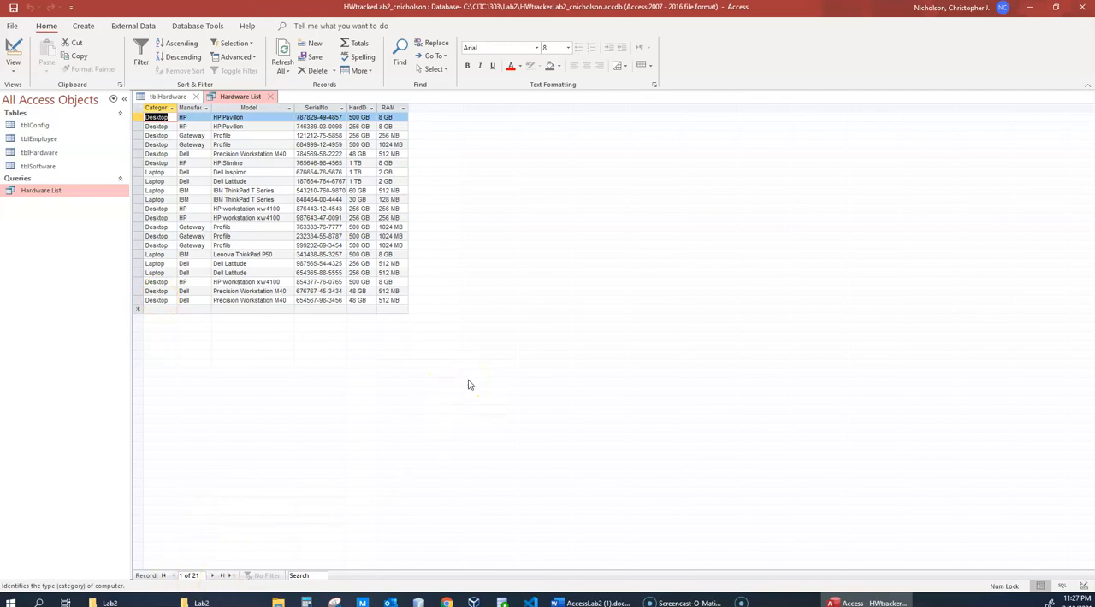
left_click(516, 381)
left_click(173, 98)
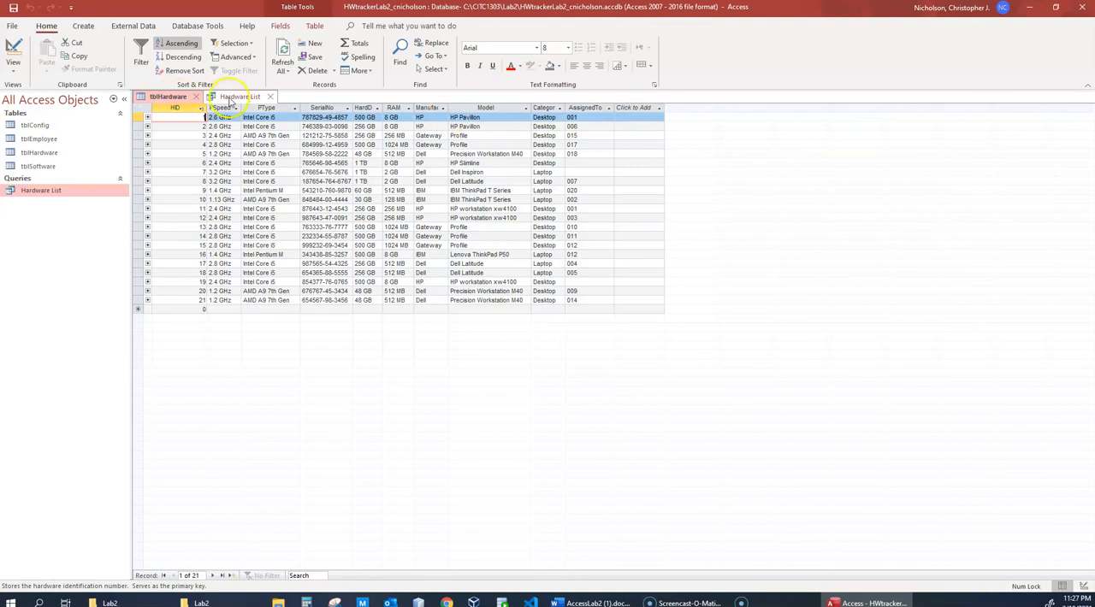
left_click(234, 97)
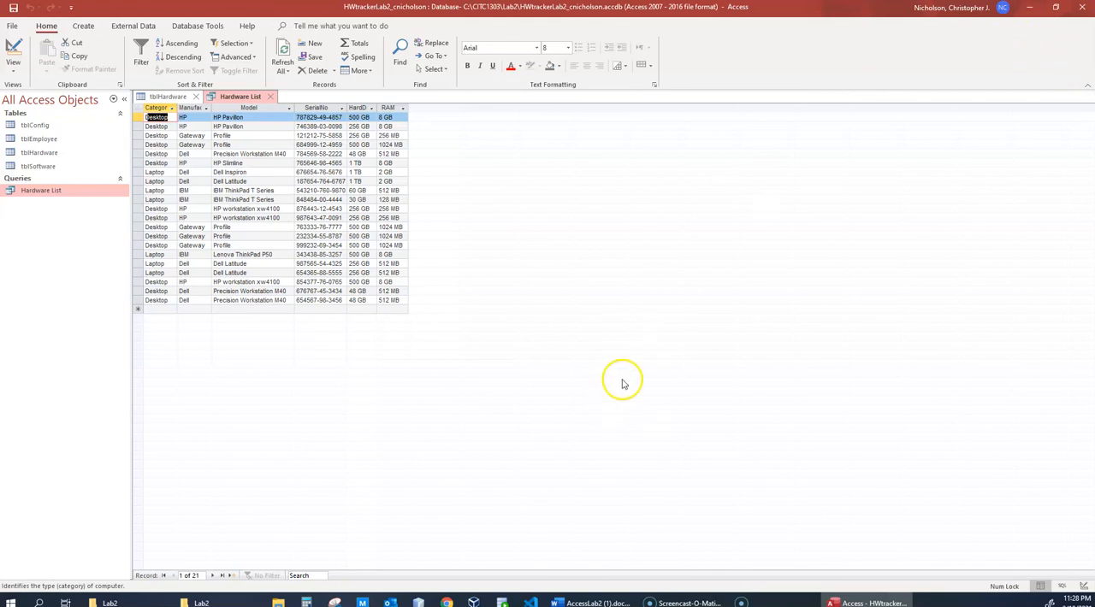
- View the Hardware List query in Design View, compare it with tblHardware, and list the fields available for the HardDrive column
right_click(49, 190)
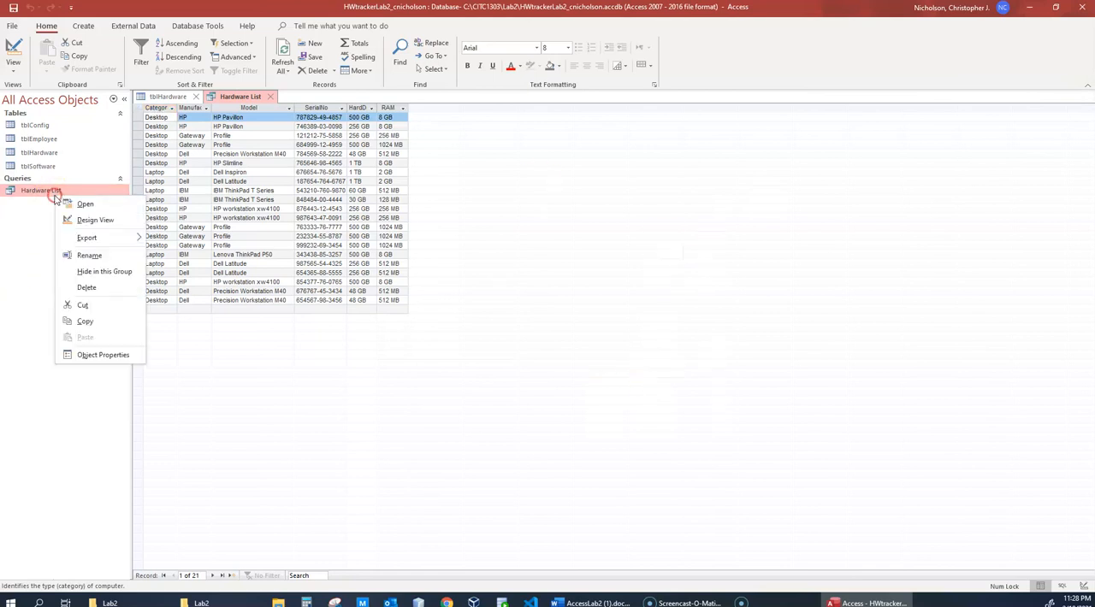
left_click(86, 218)
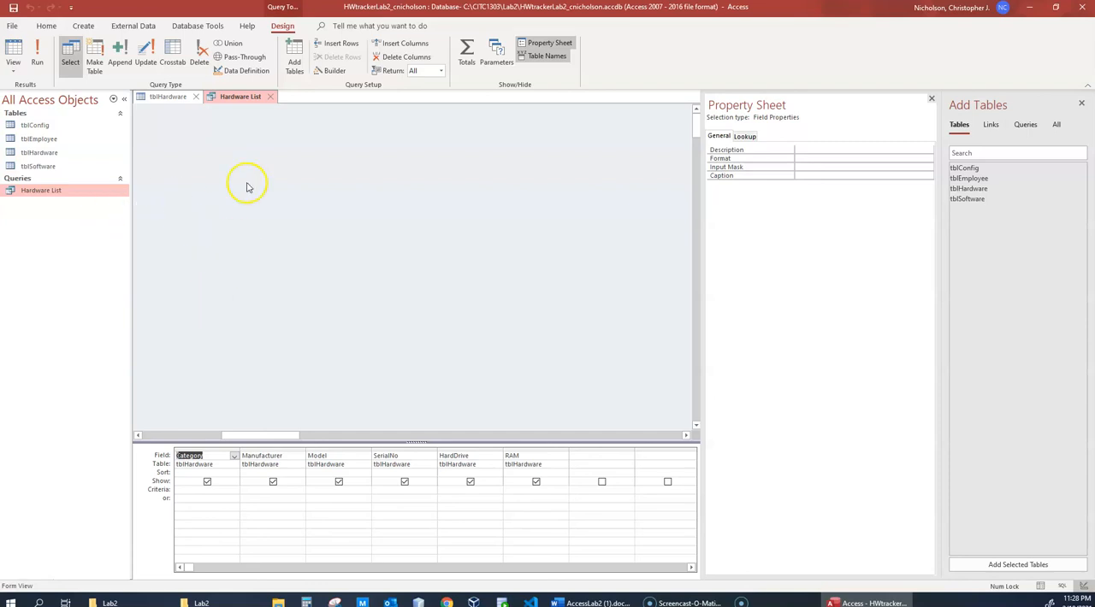
left_click(169, 97)
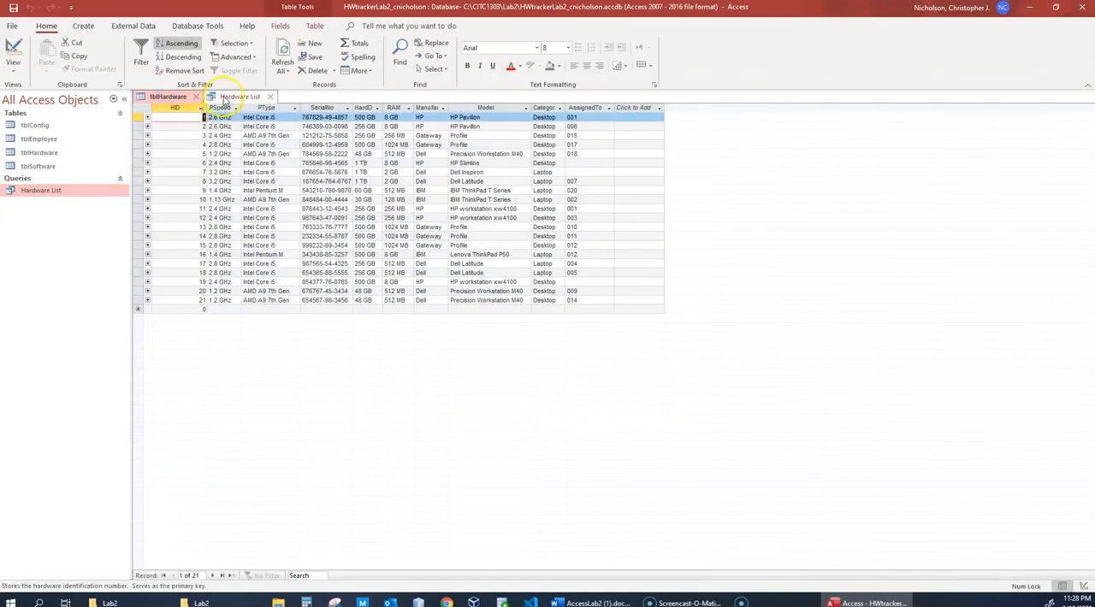
left_click(224, 96)
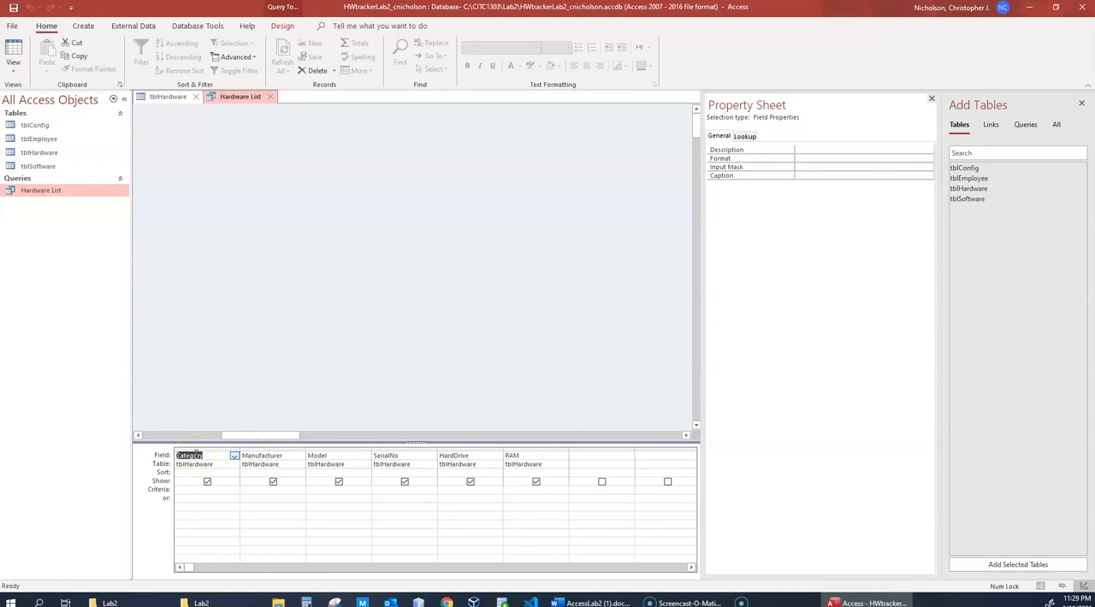
left_click(482, 456)
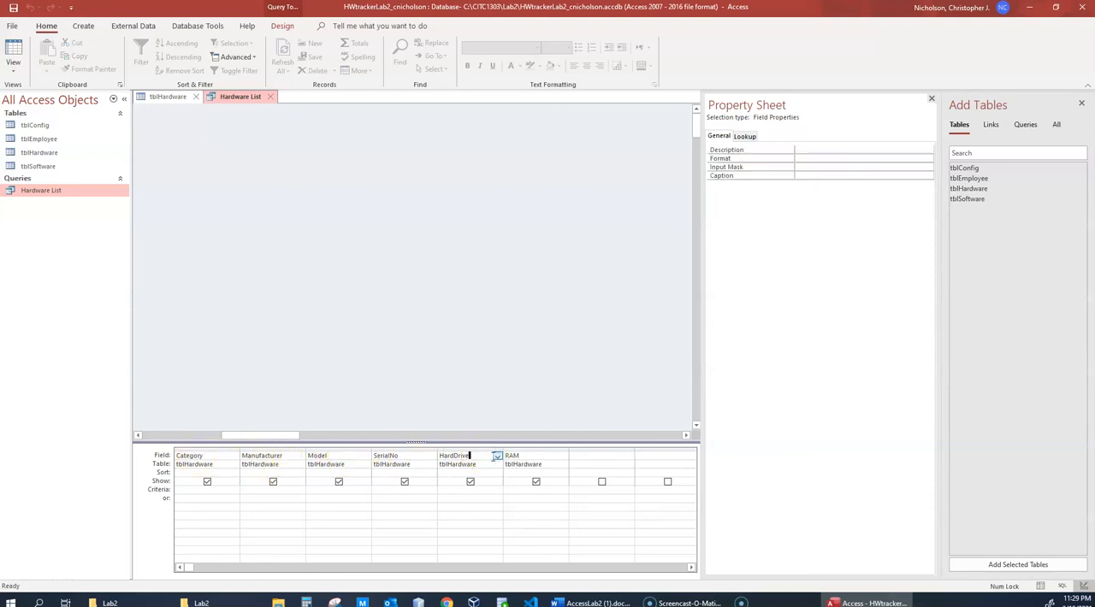
left_click(497, 457)
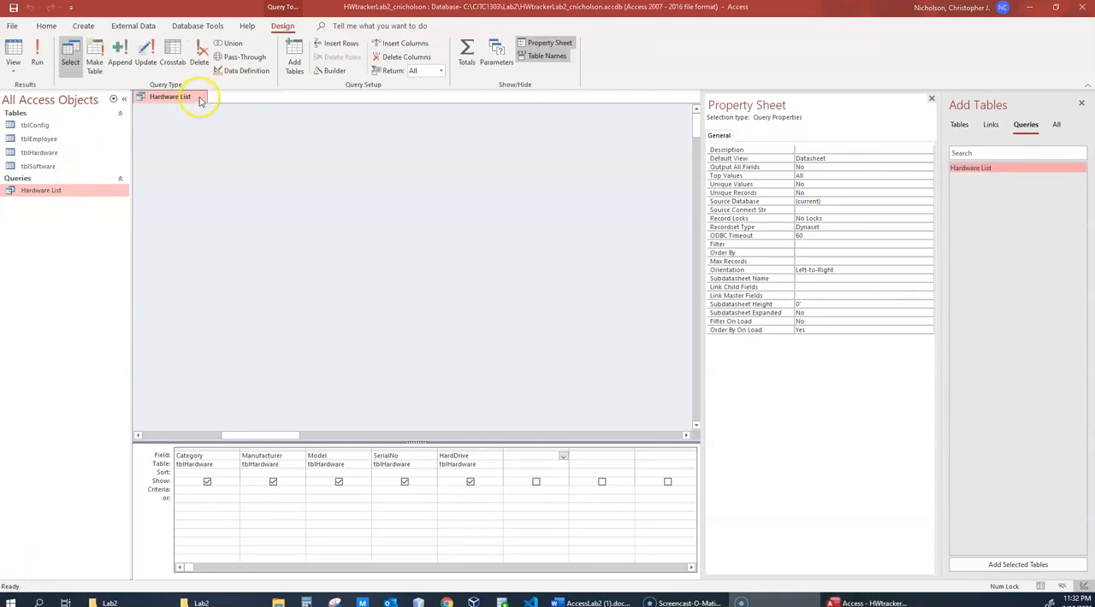
- Close the Hardware List query without saving its design changes and reopen it in Design View
left_click(199, 97)
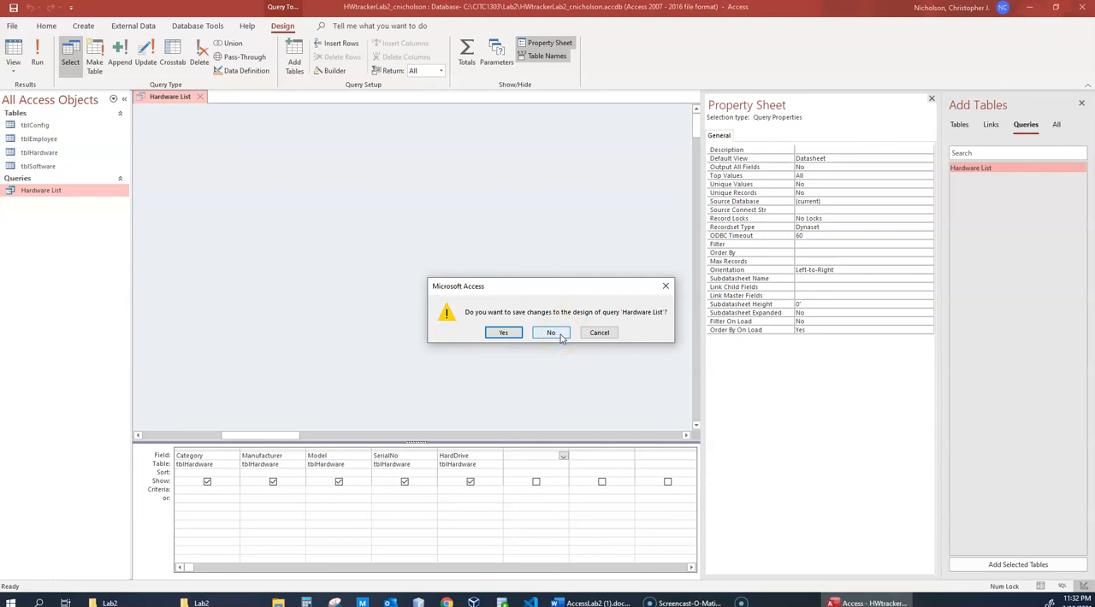
left_click(551, 333)
right_click(47, 189)
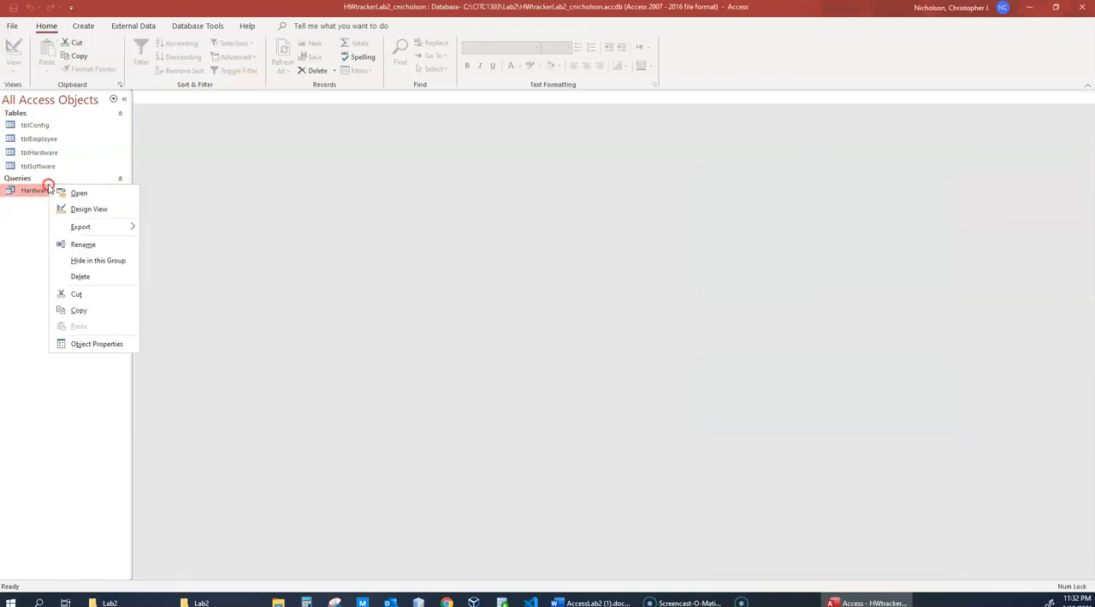
left_click(79, 210)
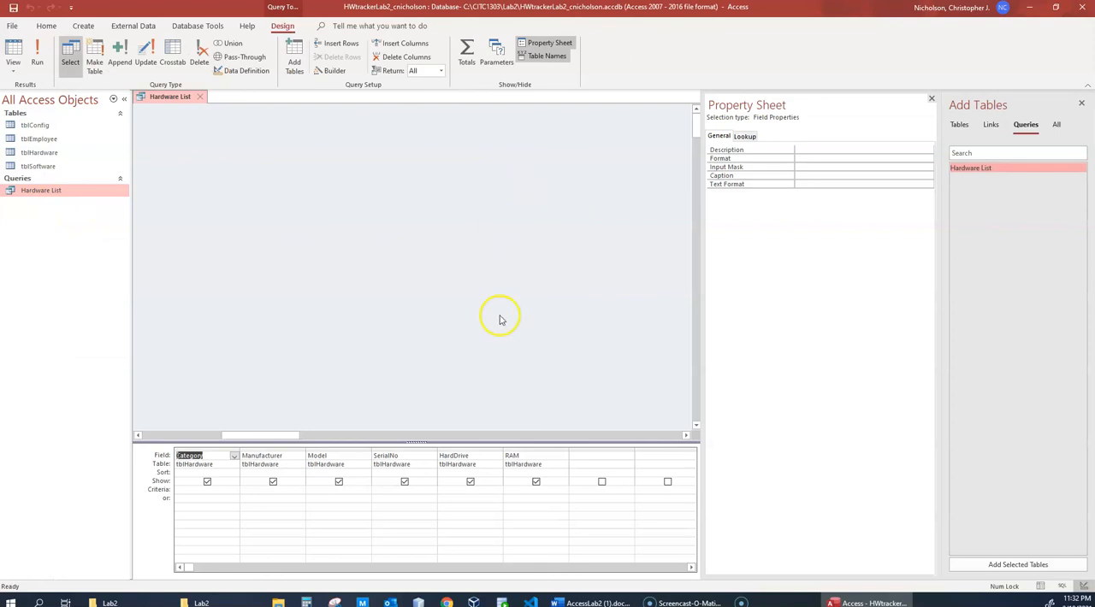
- Delete the RAM, HardDrive and SerialNo columns from the Hardware List query design
left_click(535, 455)
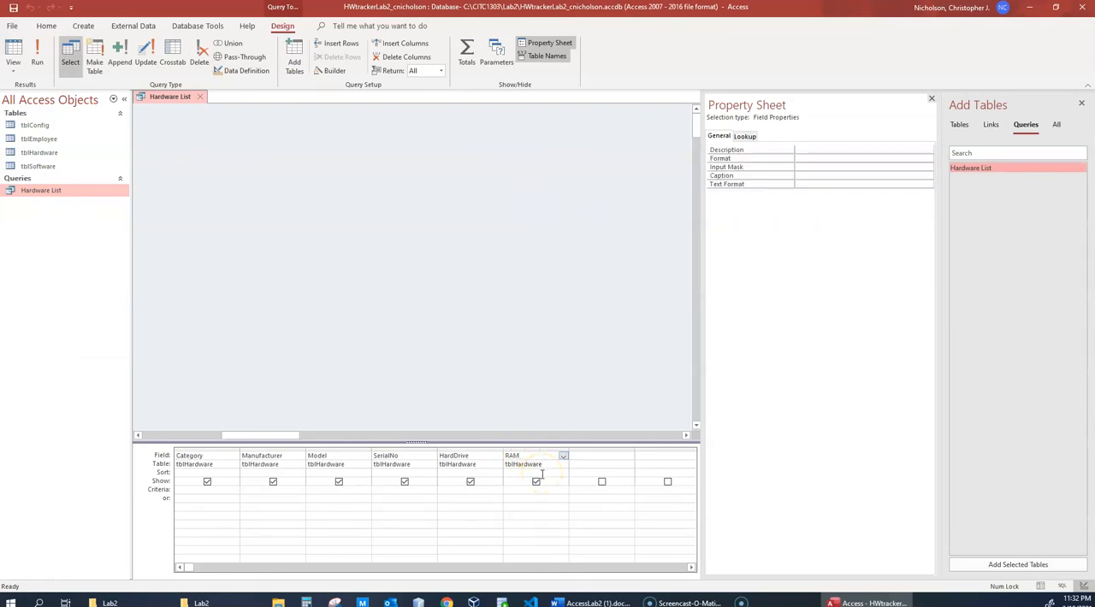
left_click(411, 57)
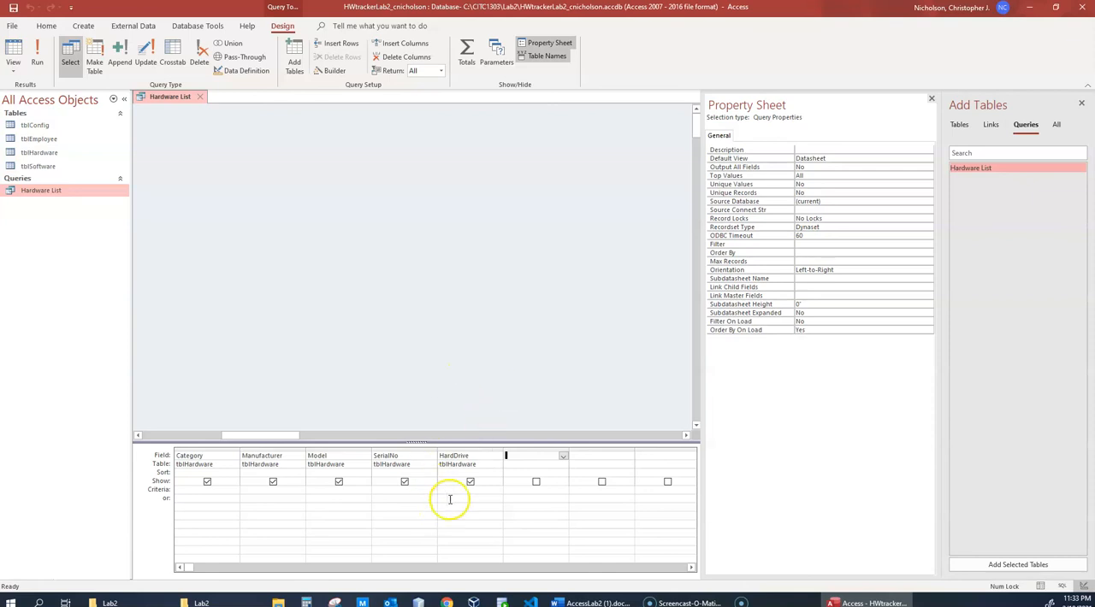
left_click(484, 456)
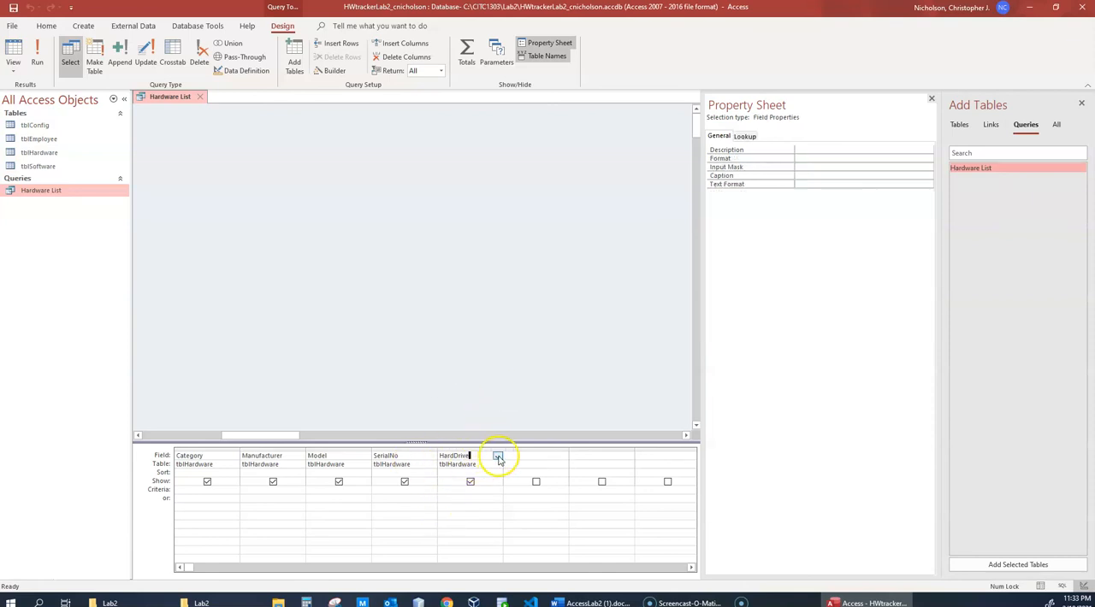
left_click(395, 57)
left_click(415, 456)
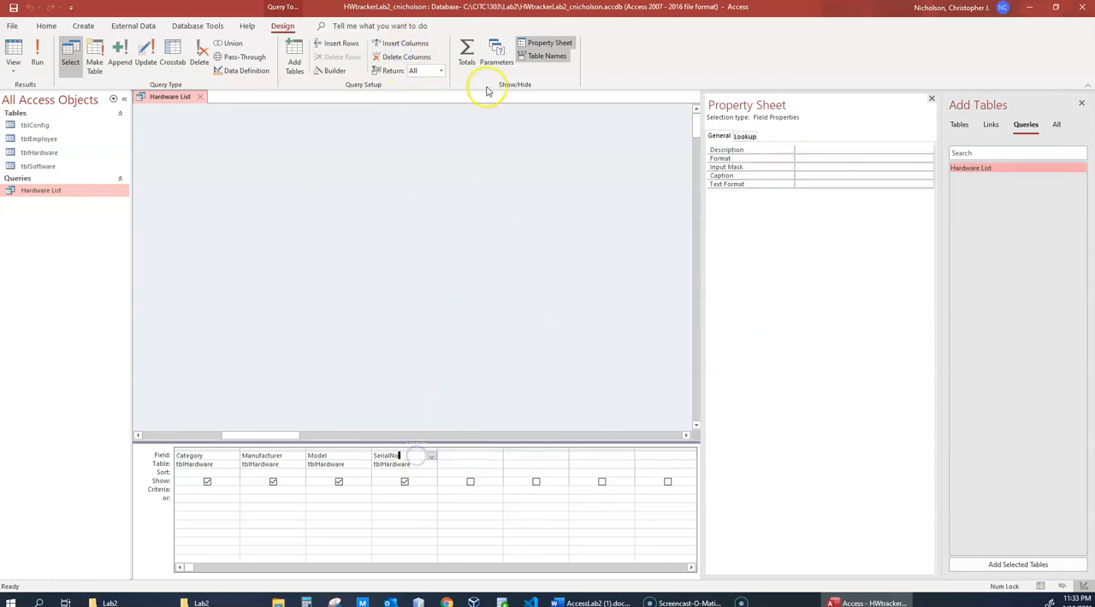
left_click(398, 57)
left_click(392, 367)
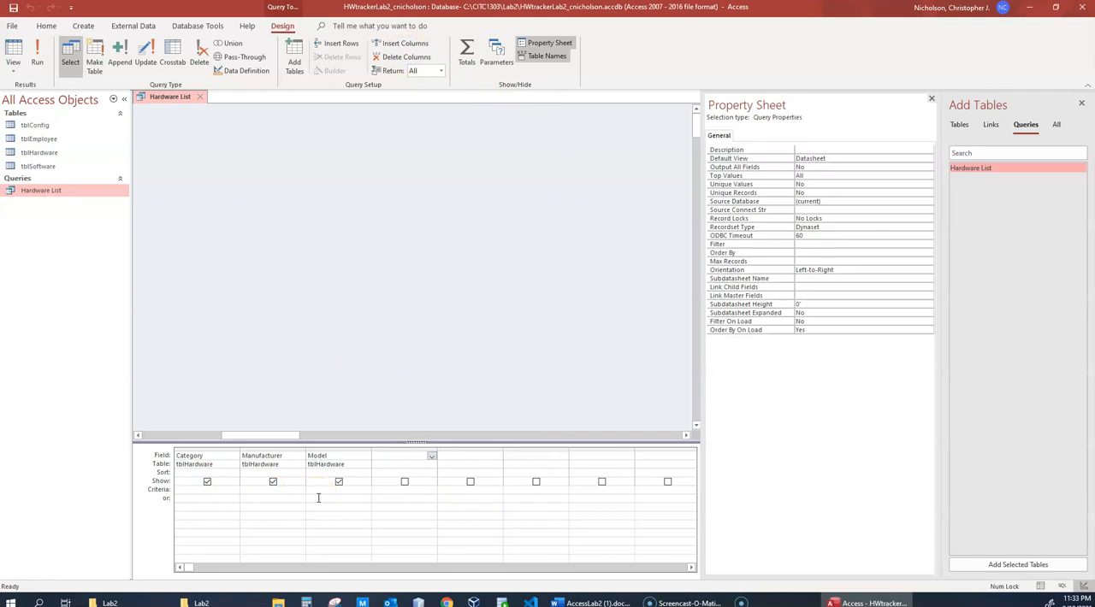
- Run the three-column query and examine the Manufacturer and Model values of the first record
left_click(38, 56)
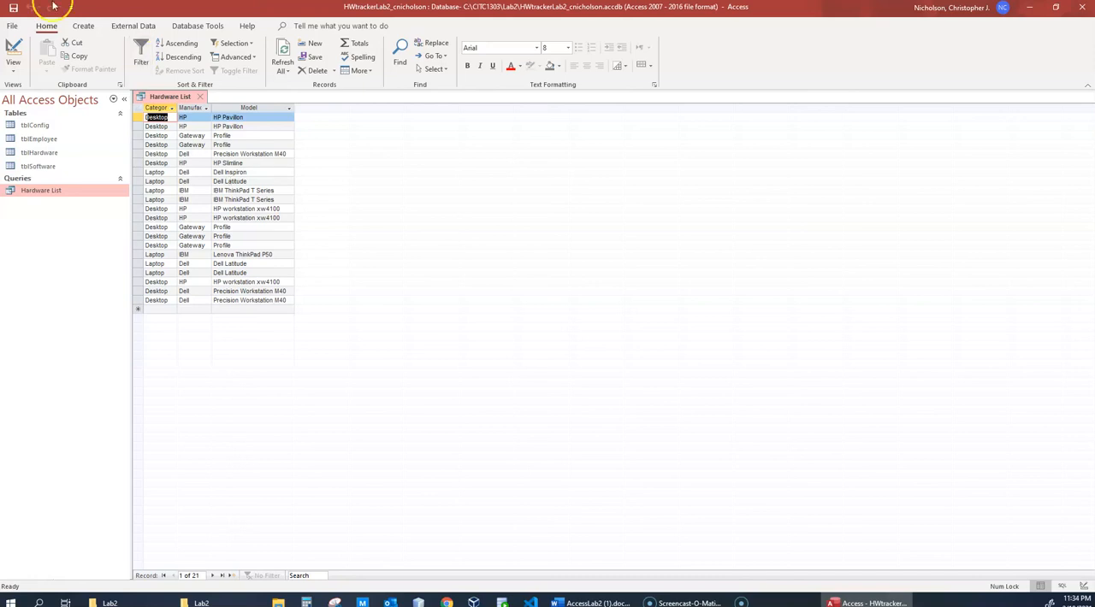
left_click(260, 116)
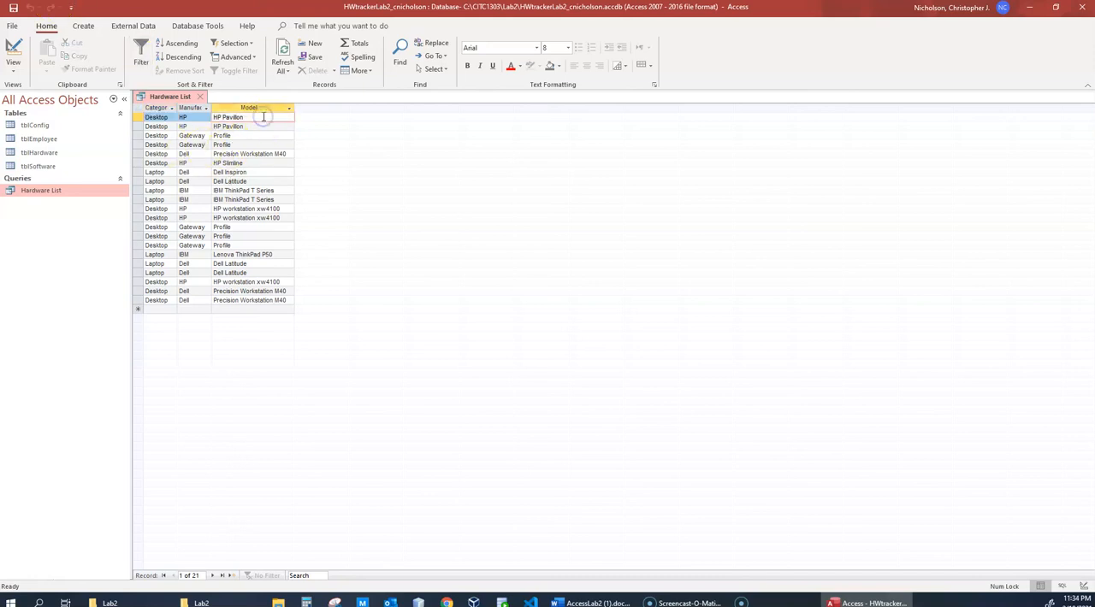
left_click(188, 117, "shift")
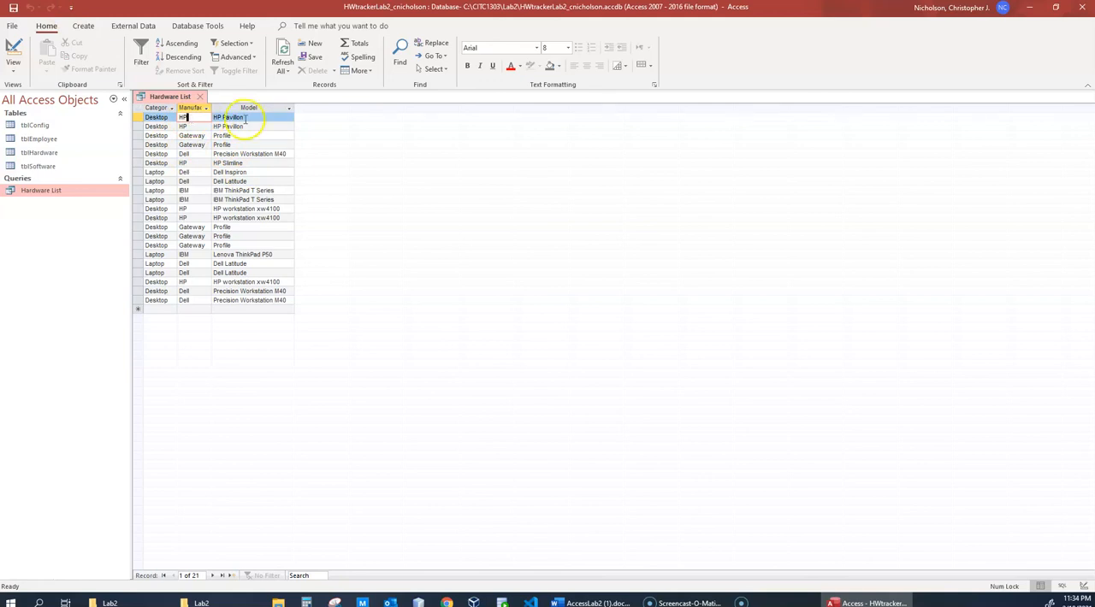
left_click(188, 118)
- Return the query to Design View and set the Category, Manufacturer and Model columns to sort Ascending
right_click(49, 189)
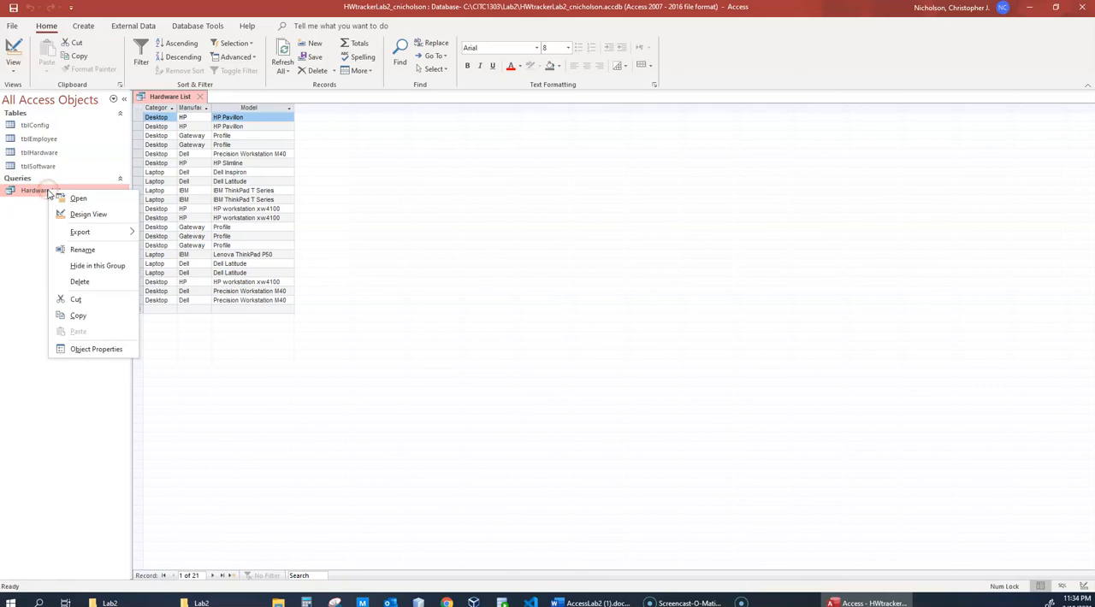
left_click(102, 215)
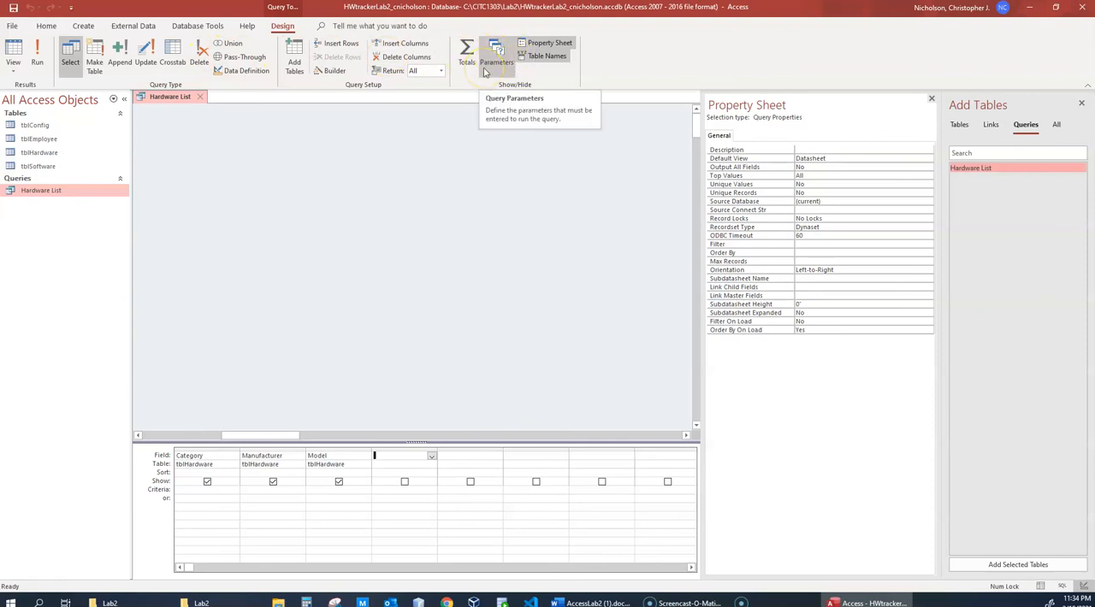
left_click(231, 472)
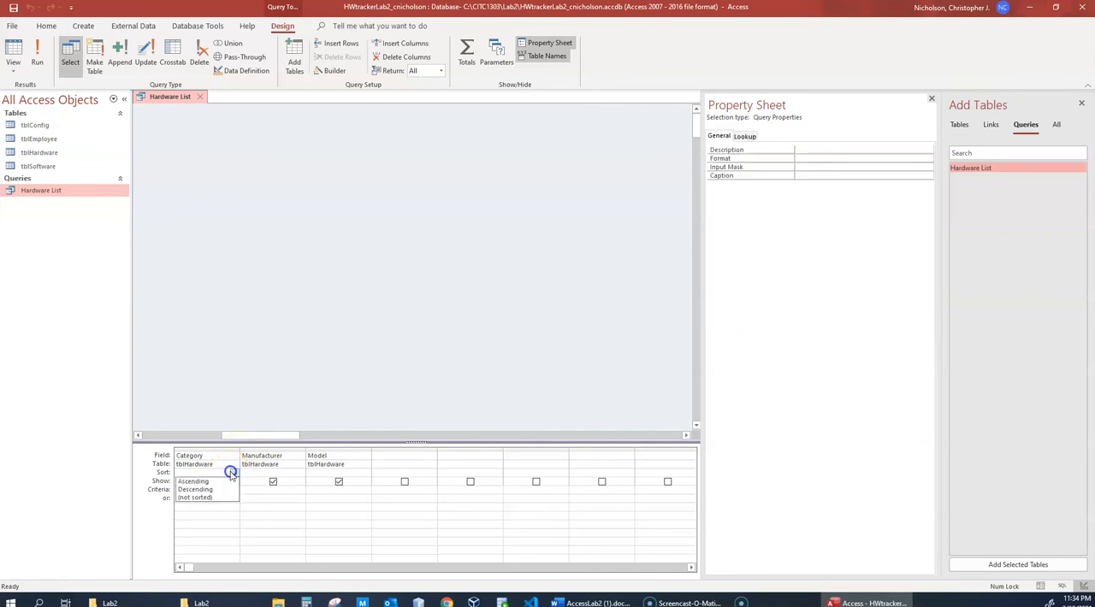
left_click(207, 482)
left_click(285, 472)
left_click(300, 474)
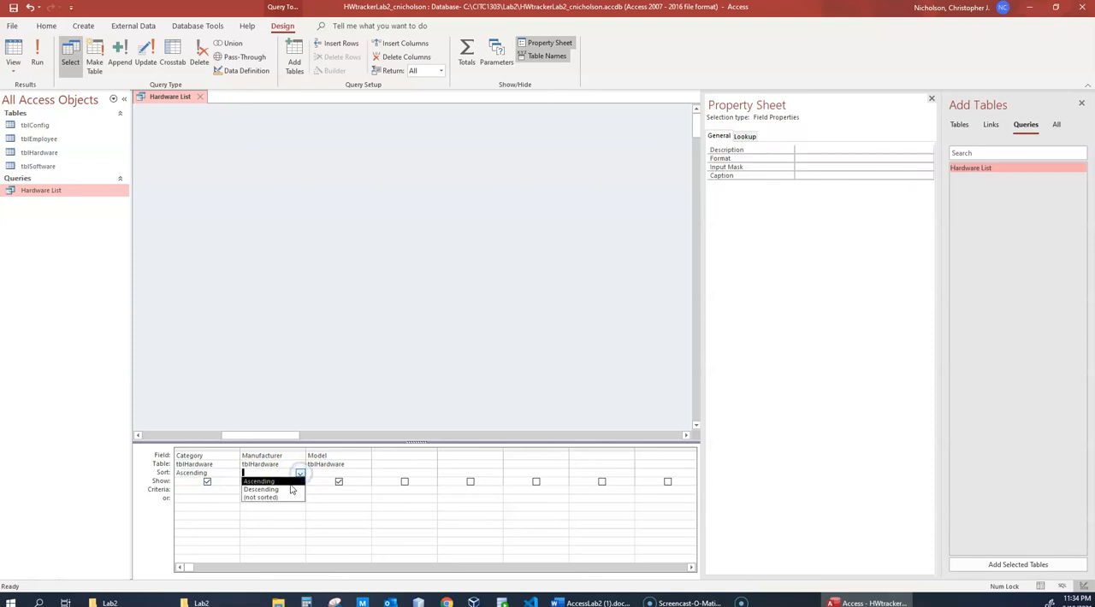
left_click(288, 482)
left_click(350, 472)
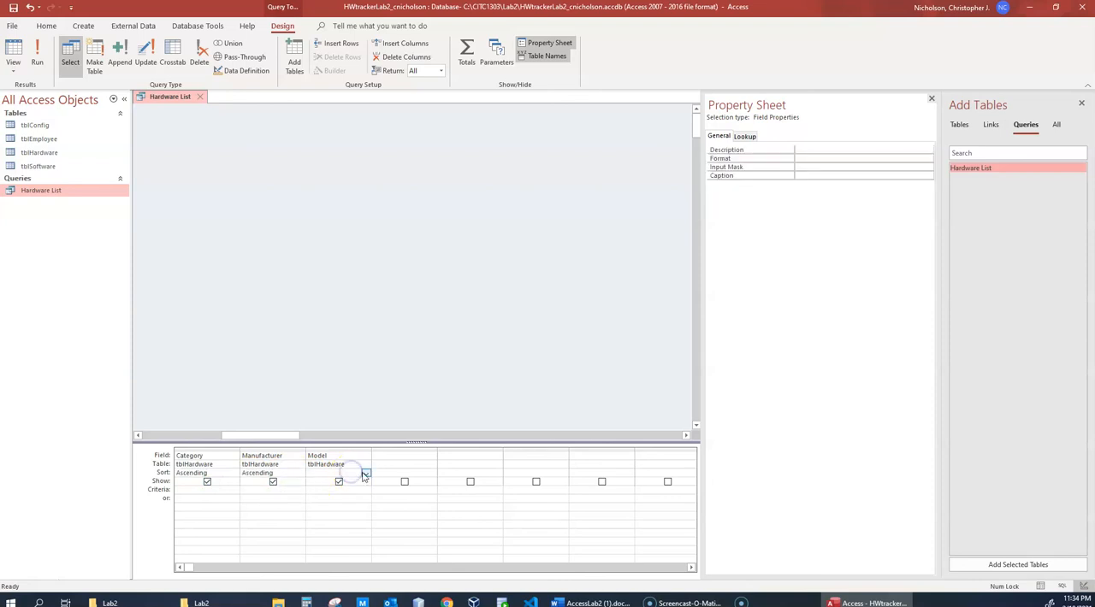
left_click(366, 473)
left_click(333, 482)
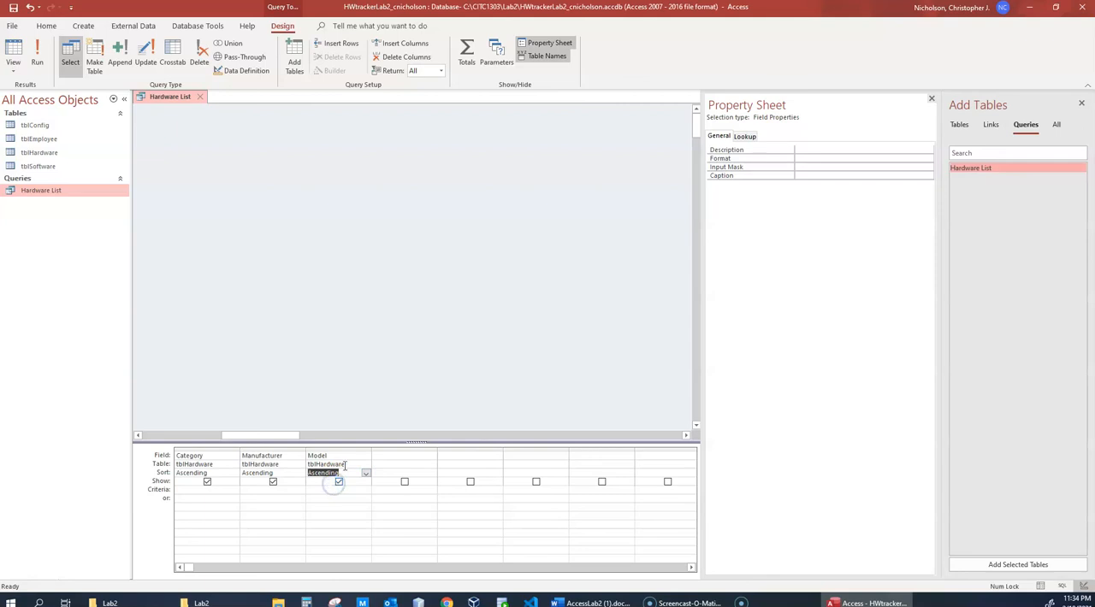
left_click(346, 355)
- Run the sorted Hardware List query and switch to the AccessLab2 Word document
left_click(40, 64)
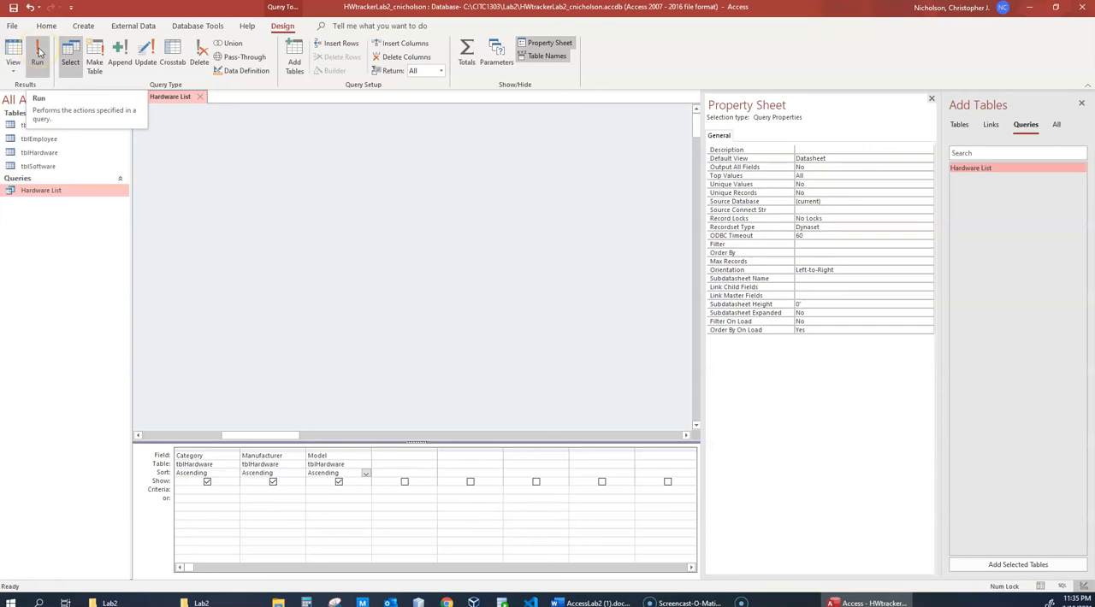
left_click(38, 51)
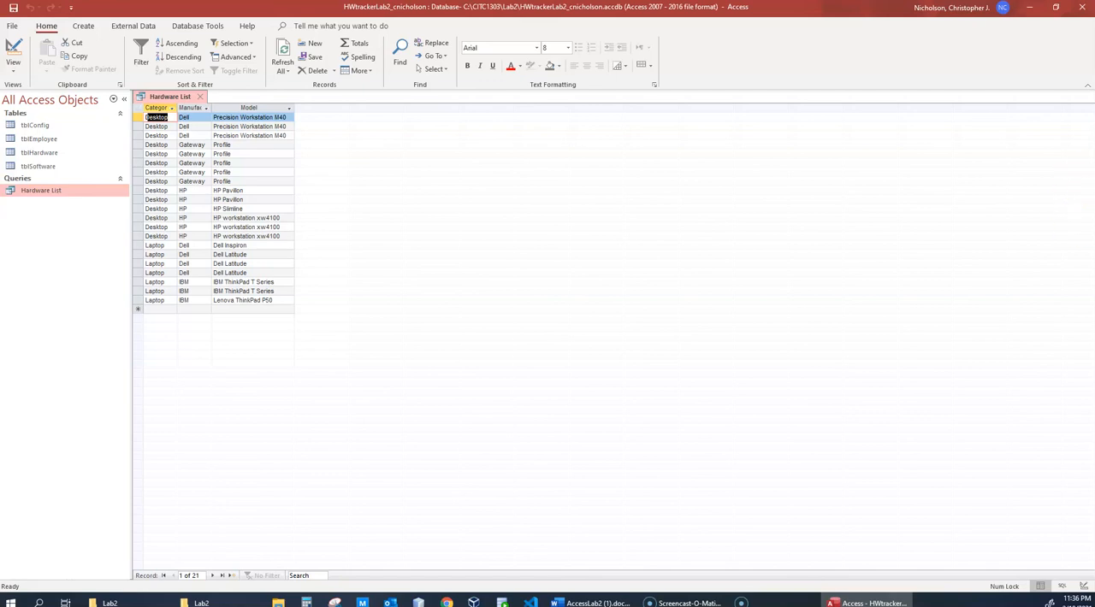
key("alt+Tab")
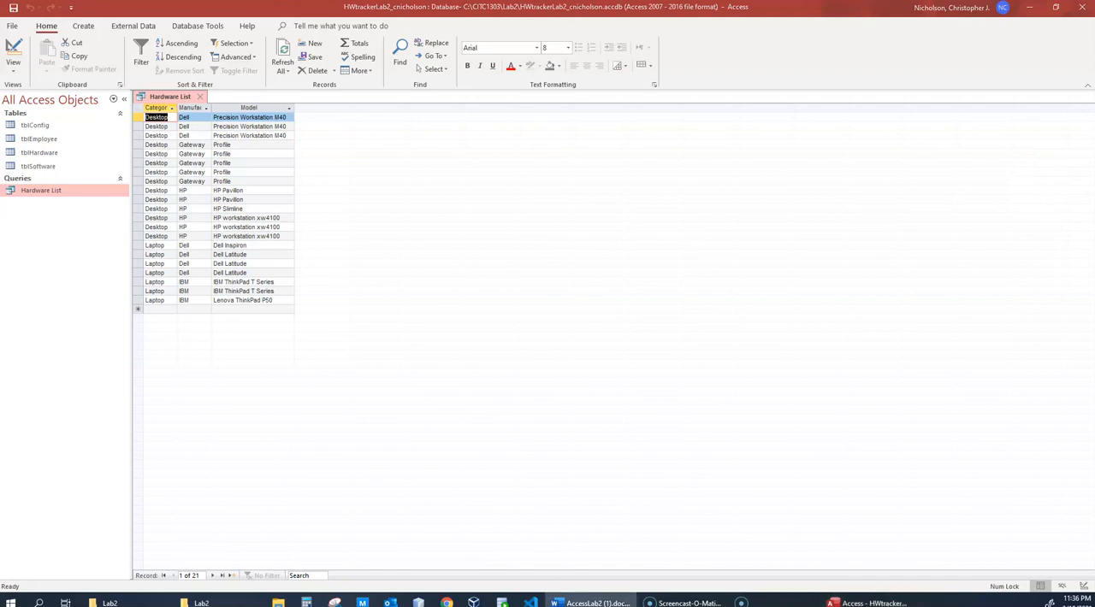
- Open the Hardware List query in Design View and examine the Criteria cells under Category, Manufacturer and Model
left_click(67, 191)
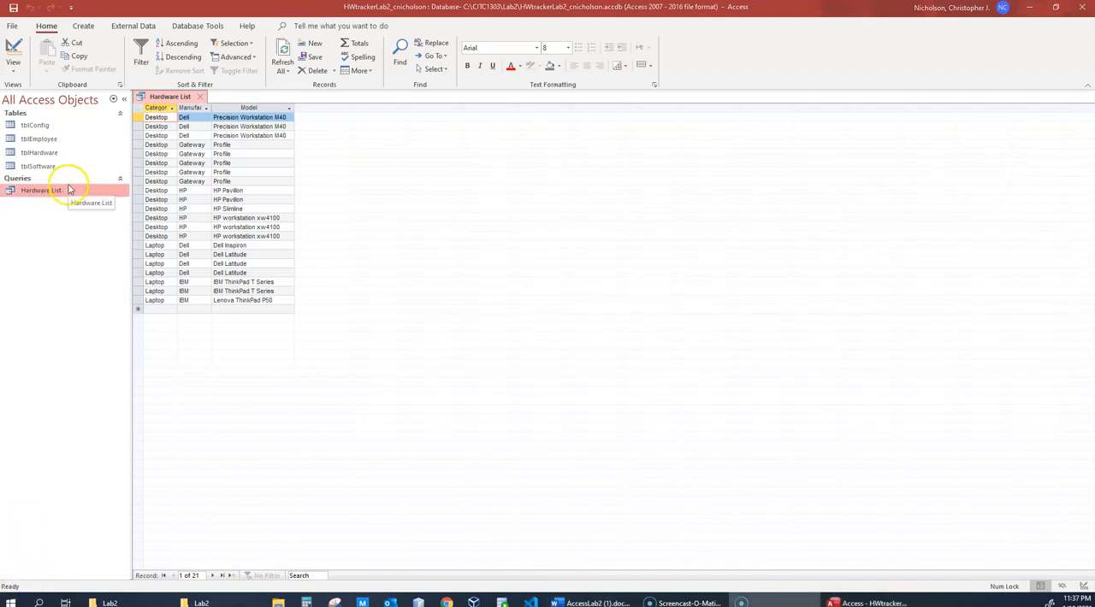
right_click(69, 190)
left_click(111, 216)
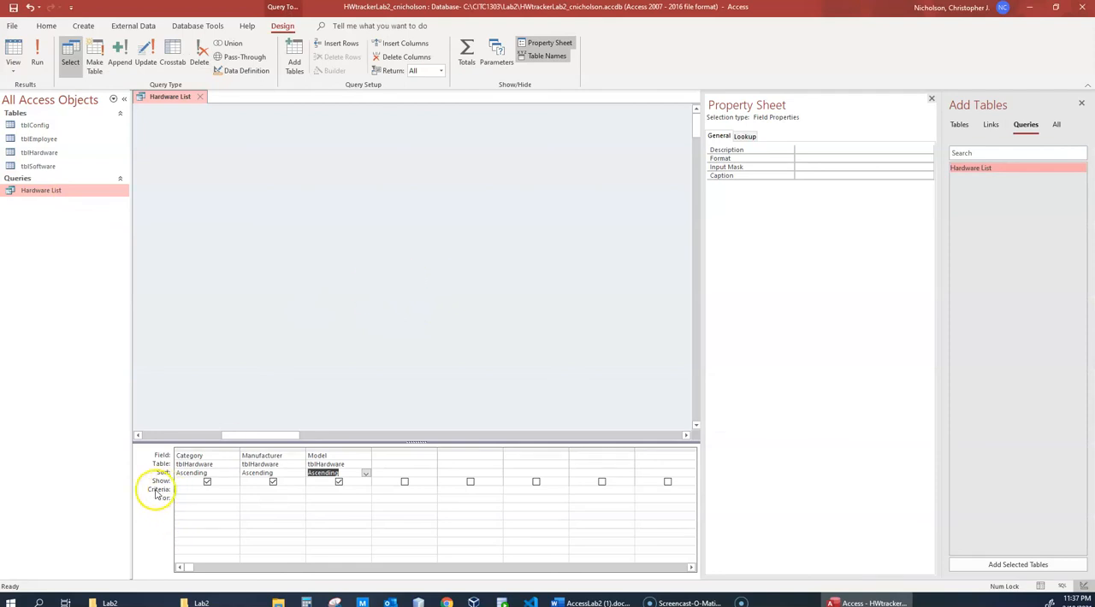
left_click(195, 489)
left_click(242, 489)
left_click(313, 489)
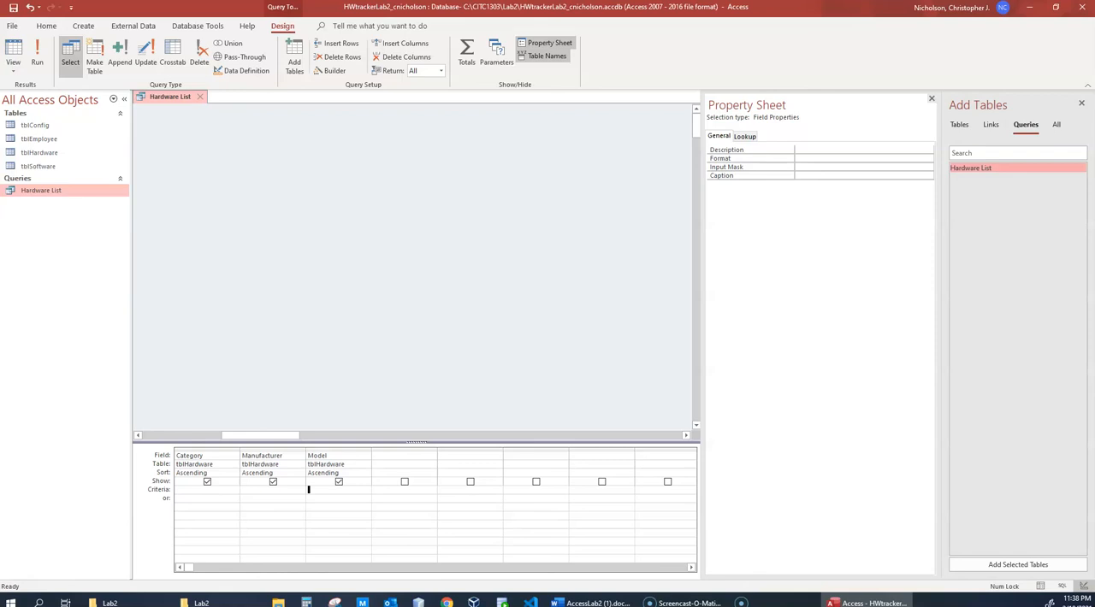
- Switch to the AccessLab2 Word document and review the proof-screenshot instructions in question 8
left_click(591, 603)
double_click(745, 13)
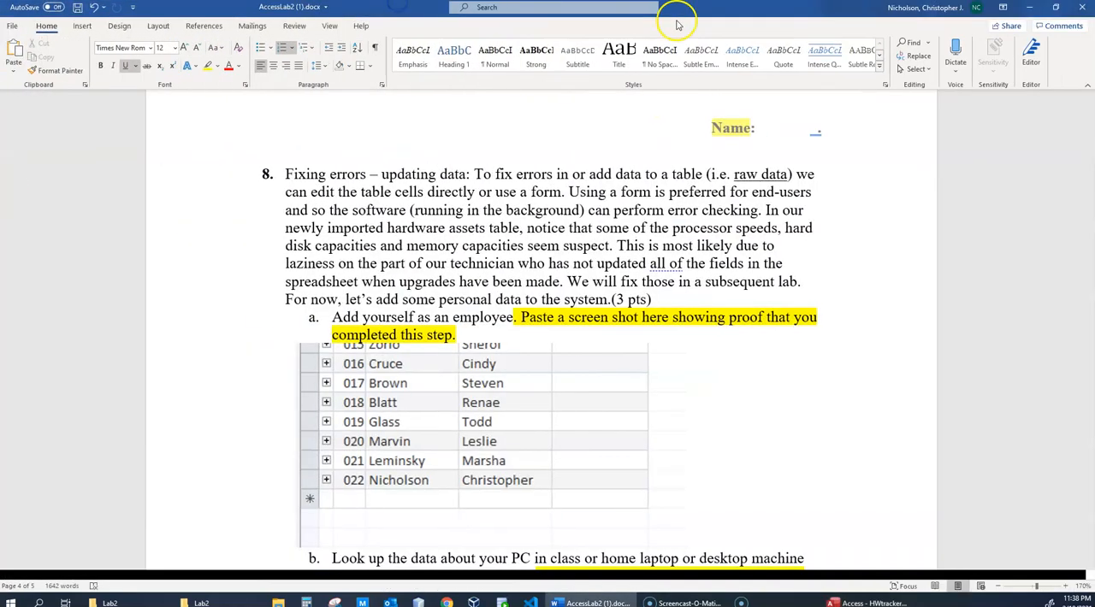
scroll(710, 314, "down", 4)
scroll(710, 314, "down", 1)
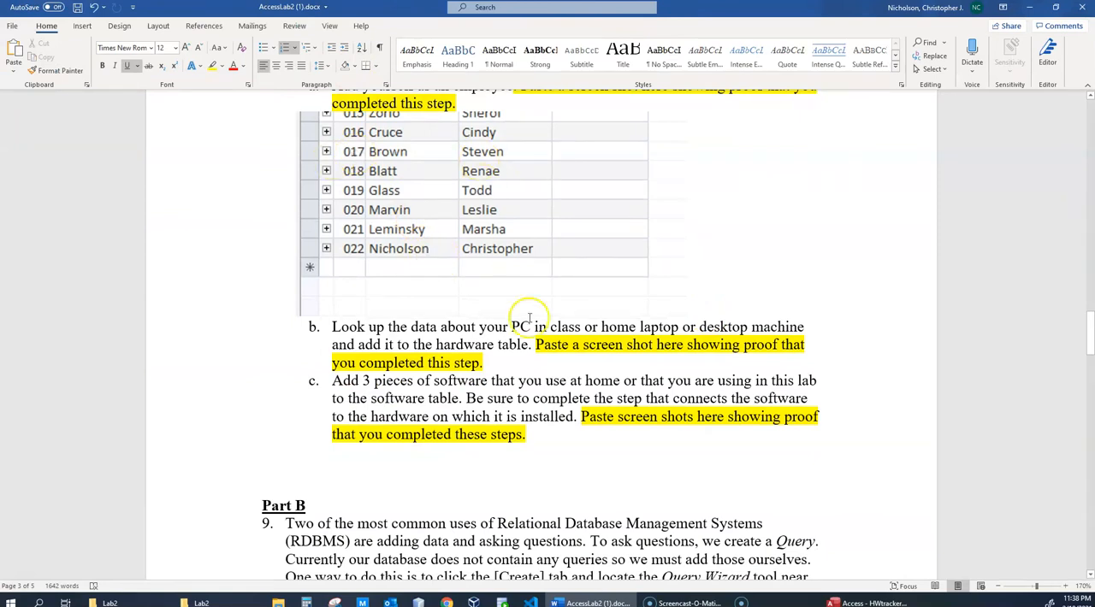
scroll(526, 336, "up", 5)
scroll(570, 435, "down", 4)
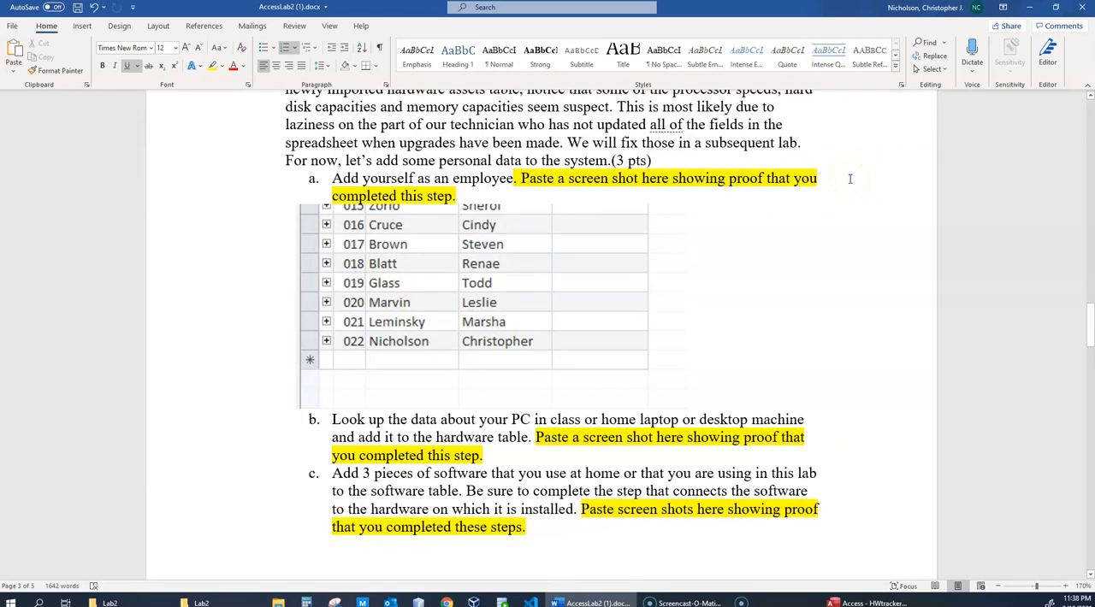
- Select the employee table picture under item 8a and take a screen snip of a small area in the page margin
left_click(486, 283)
left_click(239, 279)
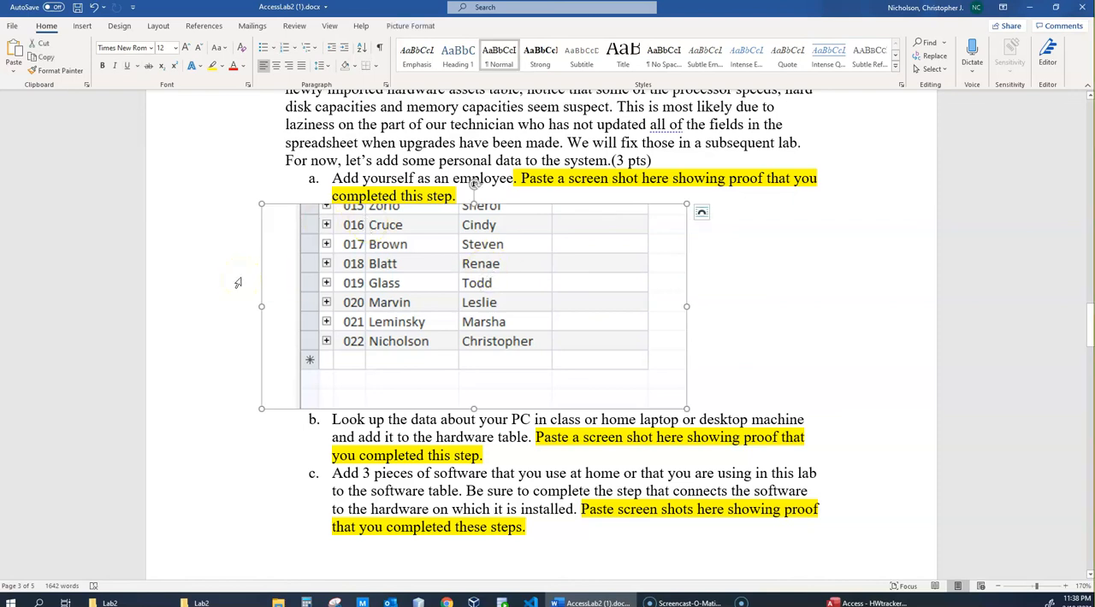
key("super+shift+s")
left_click_drag(144, 141, 229, 194)
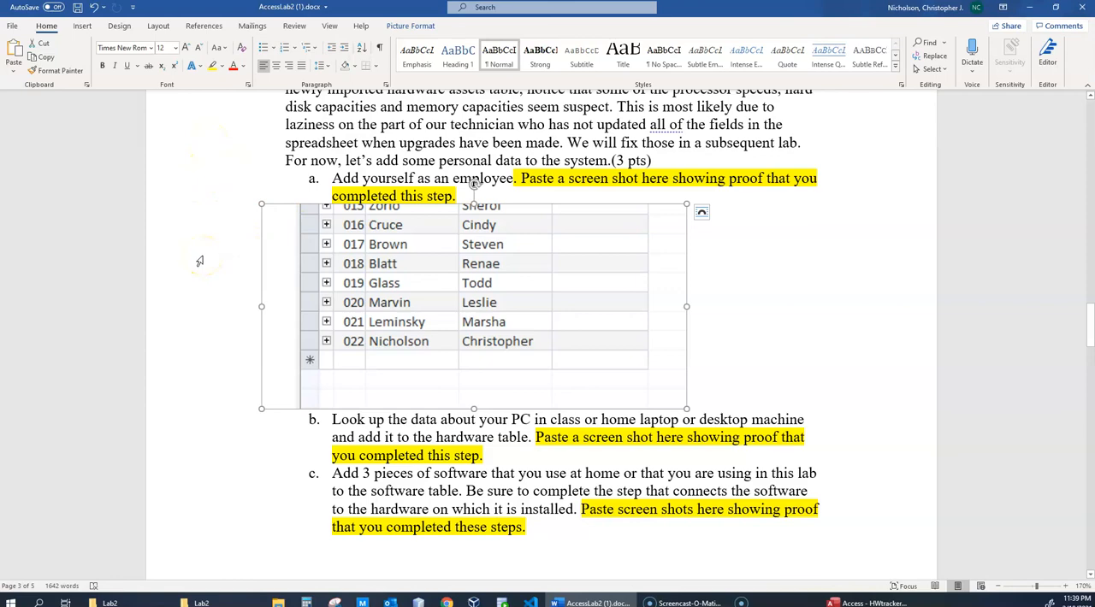
- Look over the start of Part B and go back to the Helpful Tutorials list on the lab document's first page
scroll(229, 276, "down", 3)
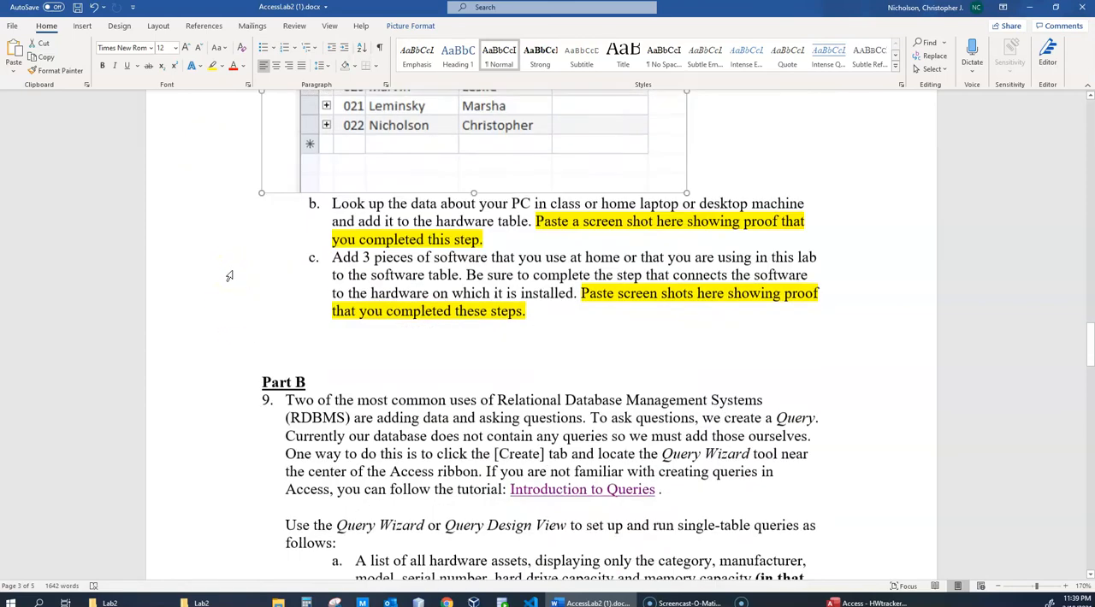
scroll(229, 275, "up", 10)
scroll(230, 275, "up", 20)
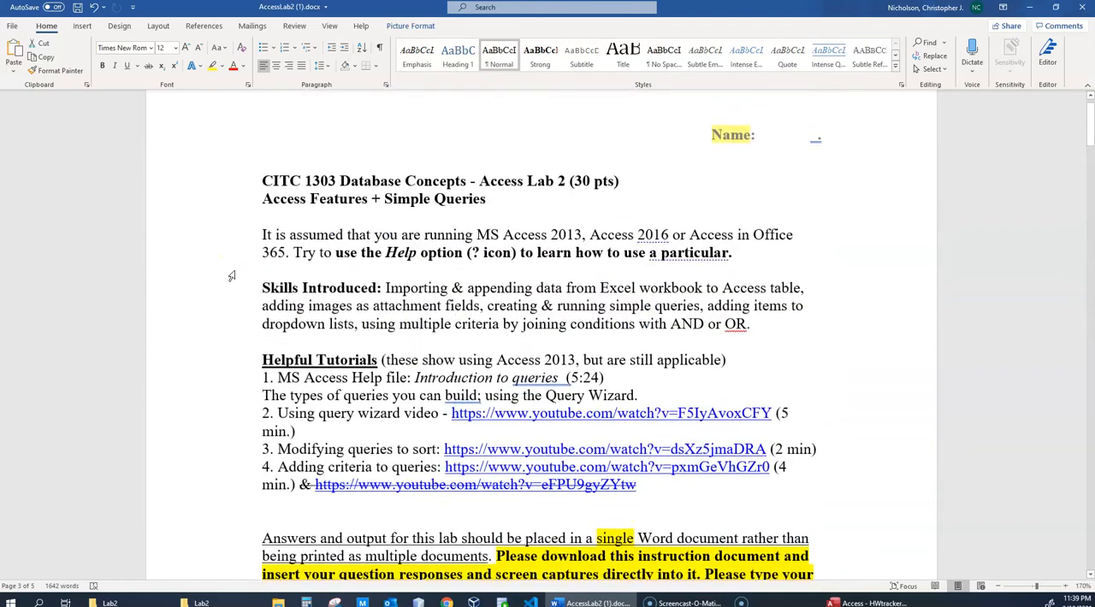
scroll(231, 276, "up", 1)
left_click(231, 265)
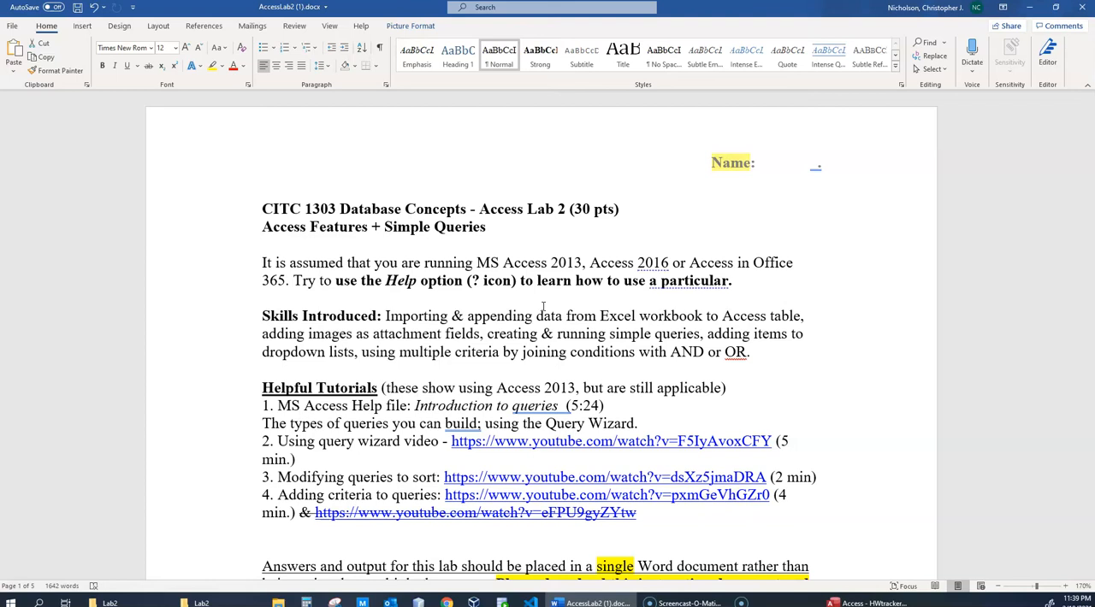
- Switch to the Access database and display the Hardware List query in SQL View to examine its SELECT statement
left_click(872, 599)
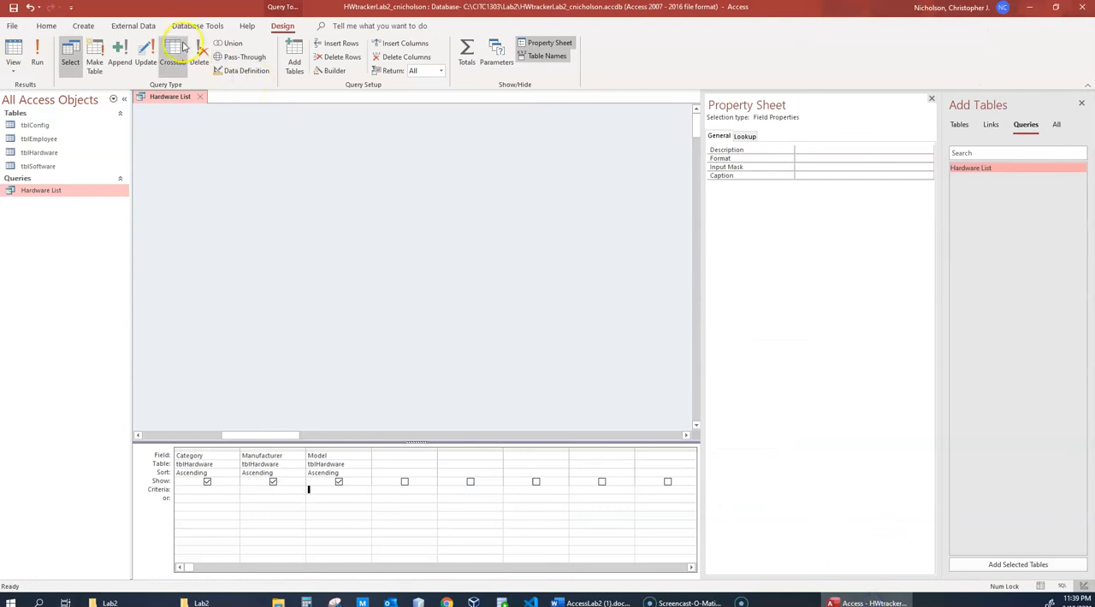
right_click(48, 191)
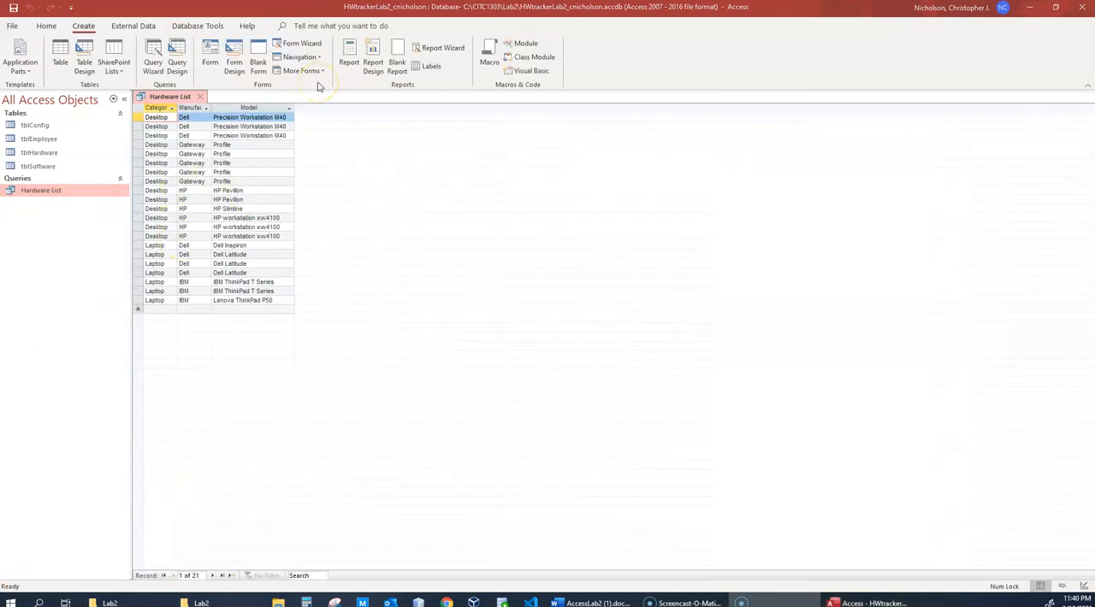
right_click(171, 99)
left_click(159, 101)
right_click(165, 94)
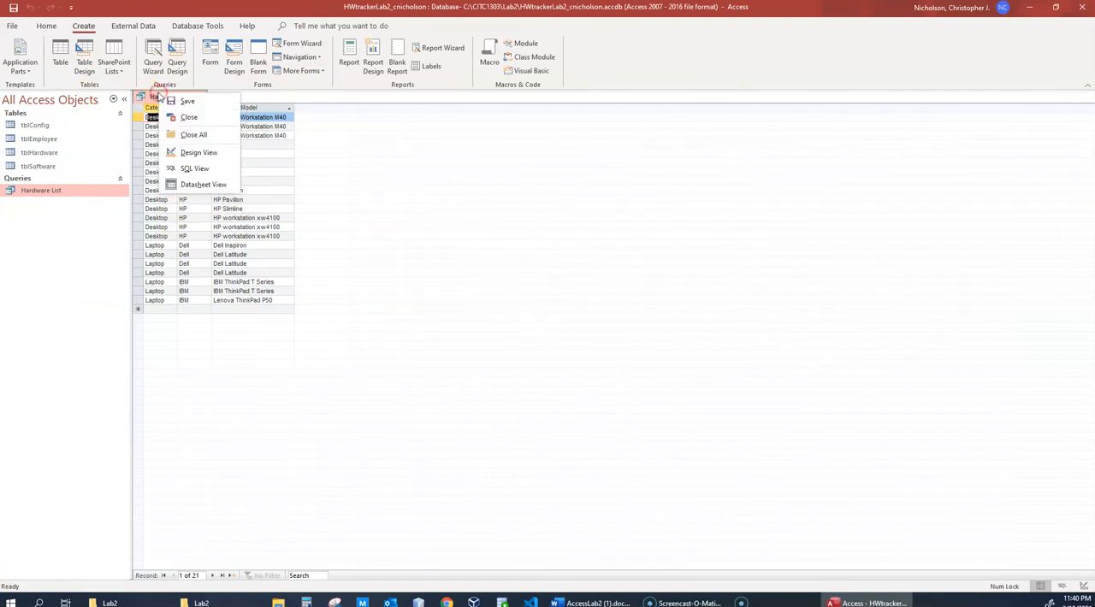
left_click(196, 171)
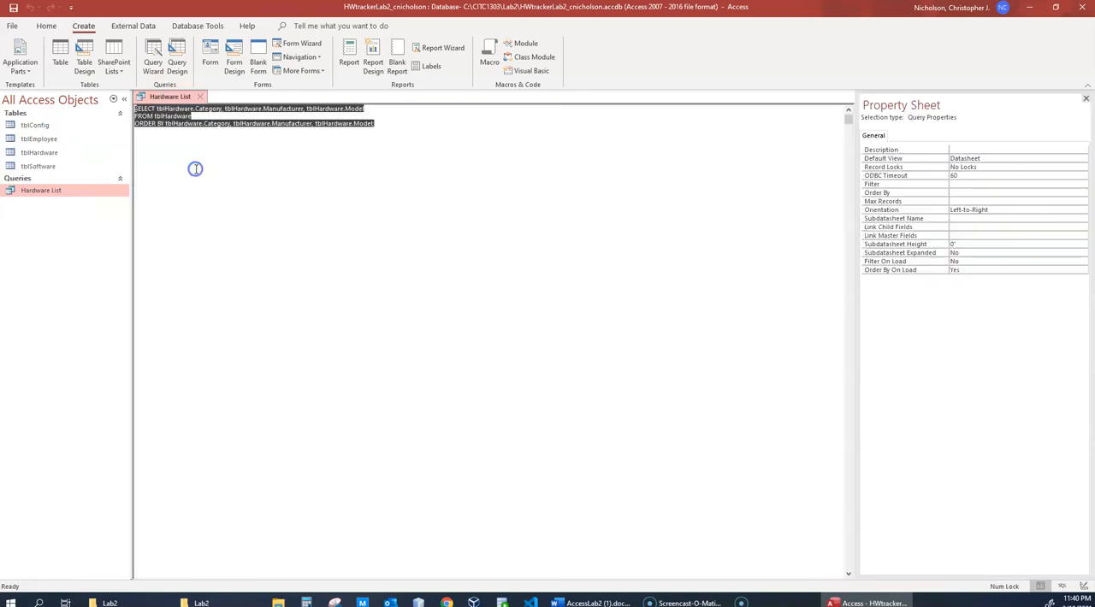
left_click(294, 179)
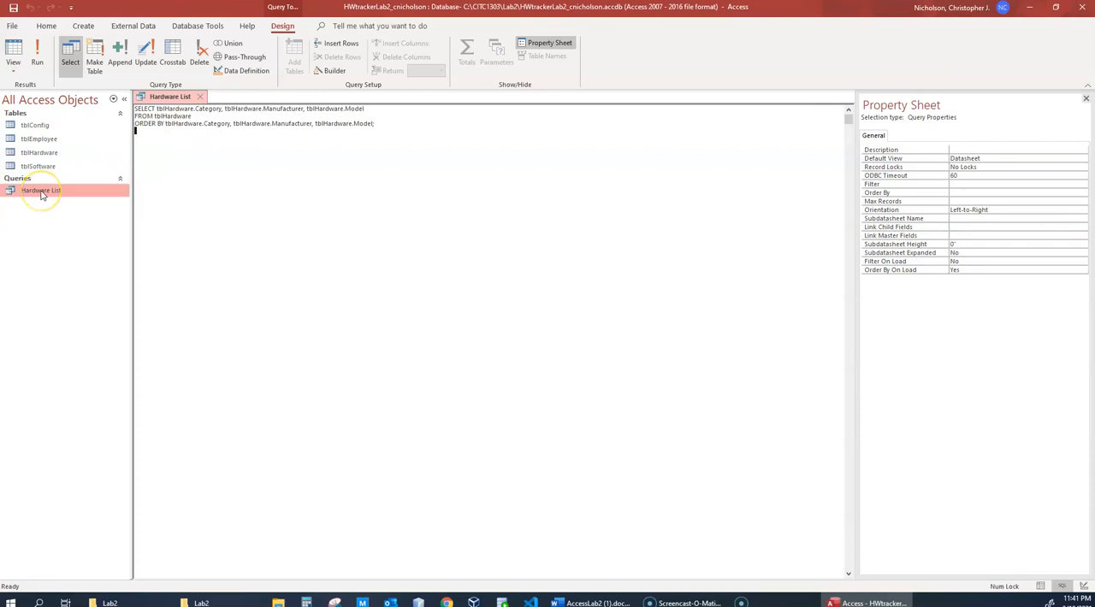
- Return the Hardware List query to Design View and switch to the AccessLab2 Word document to find the lab instructions
right_click(154, 97)
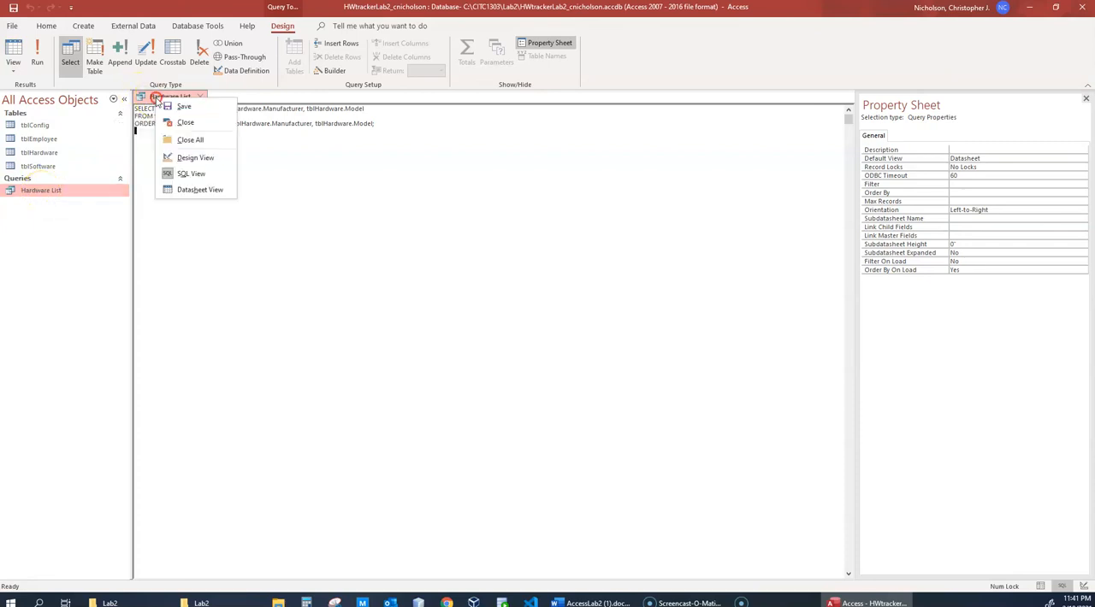
left_click(195, 160)
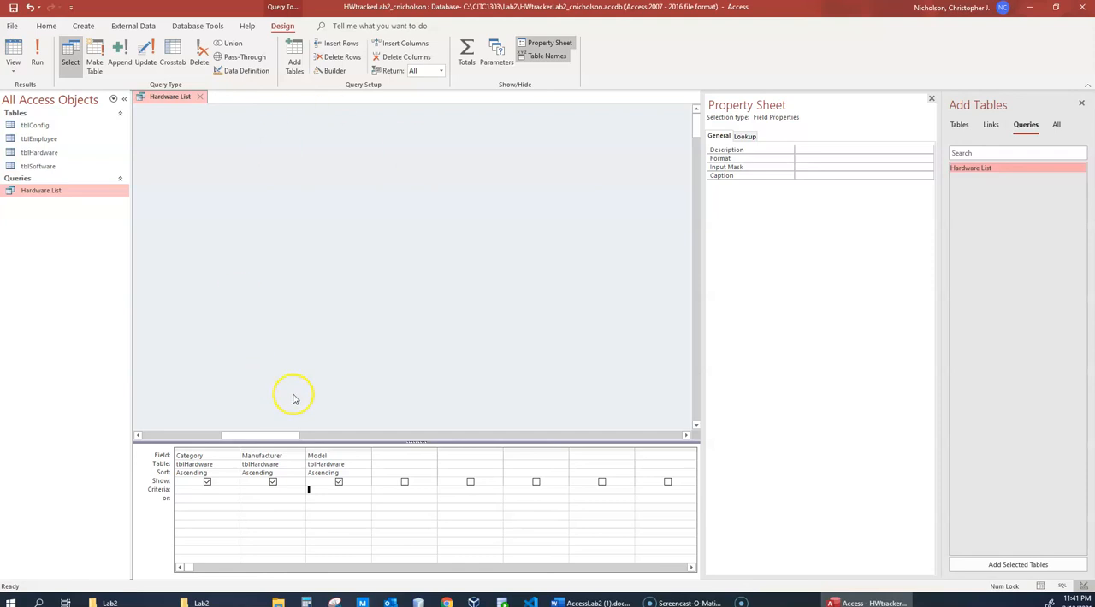
left_click(590, 602)
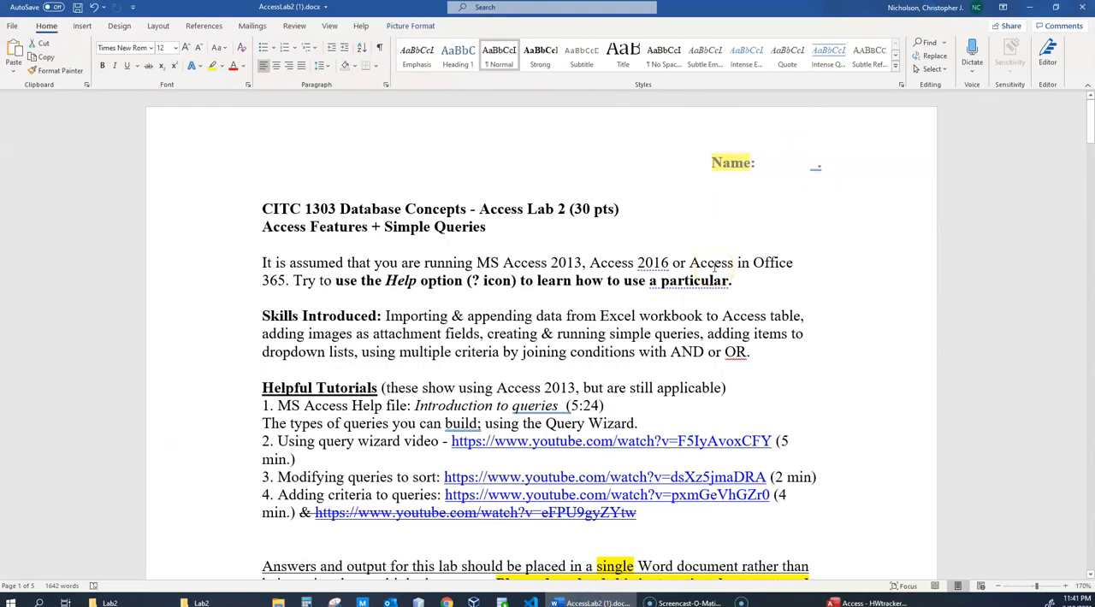
scroll(701, 304, "down", 10)
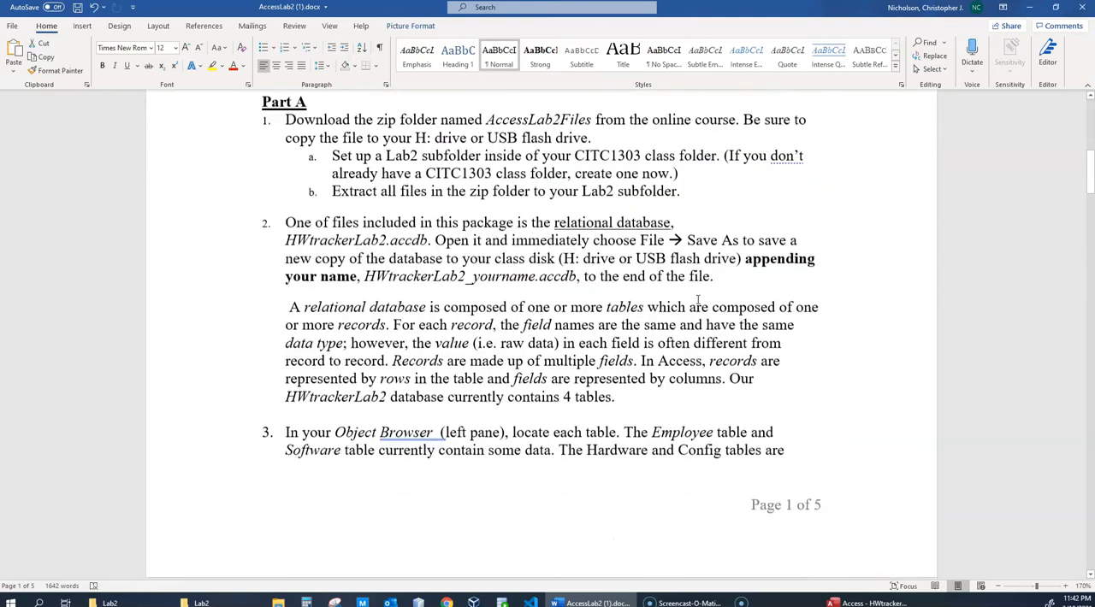